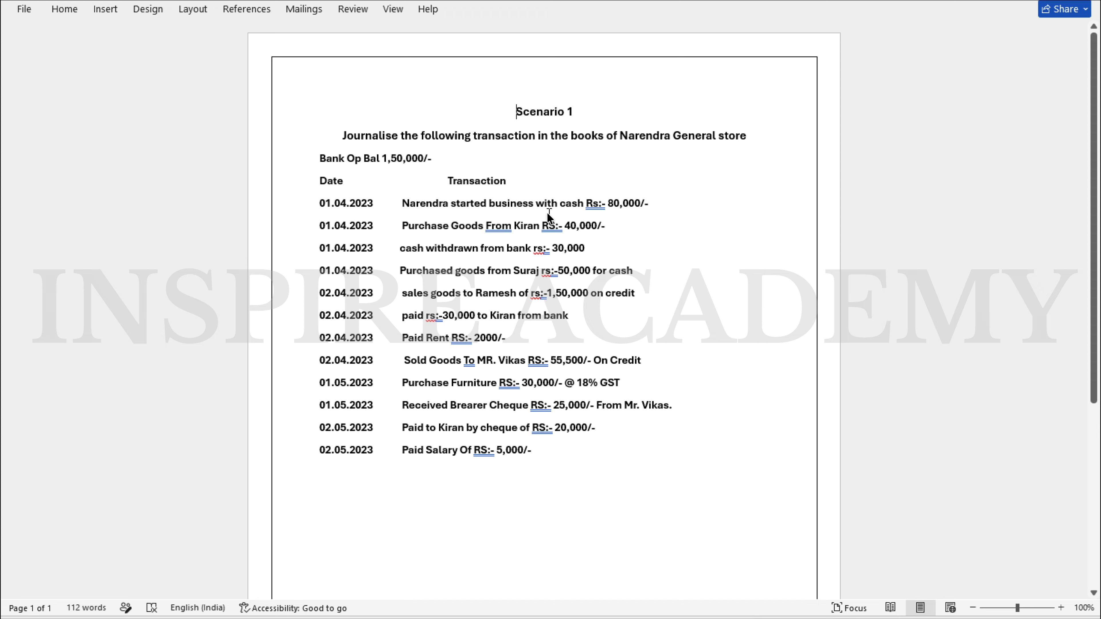
Step: Switch to TallyPrime and open the list of ledgers of Narendra General store for alteration
key(alt+Tab)
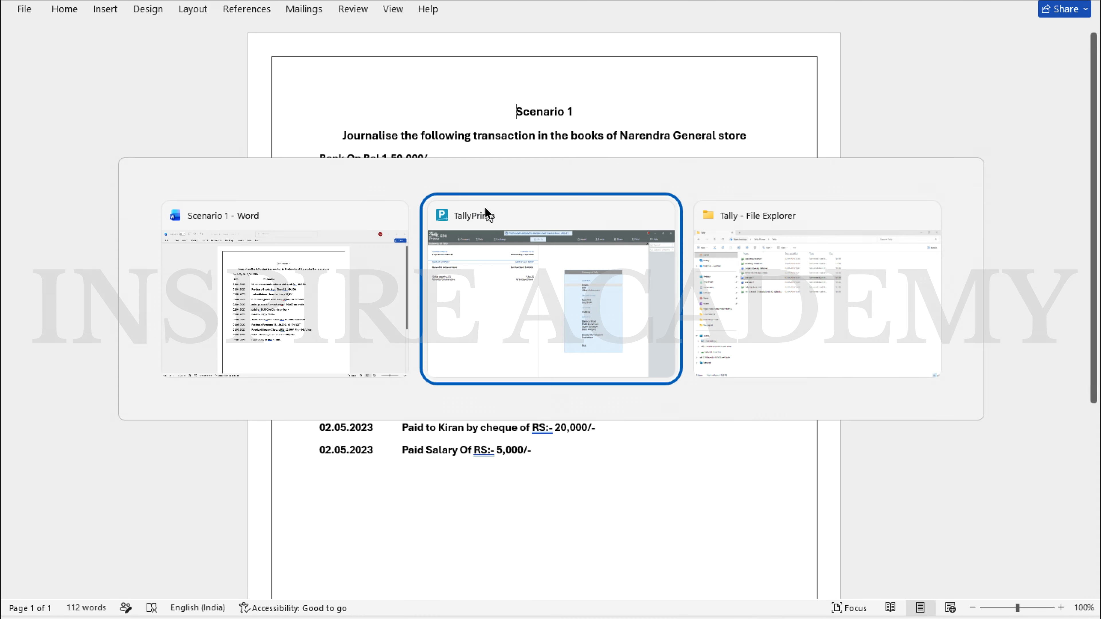
key(Down)
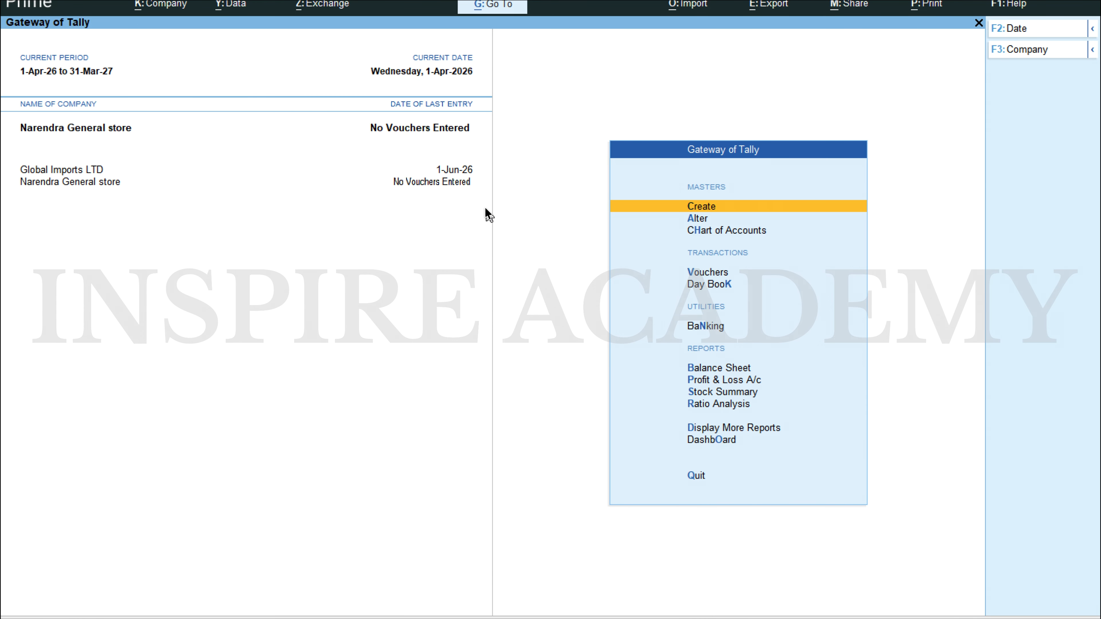
key(Return)
key(Down)
key(Return)
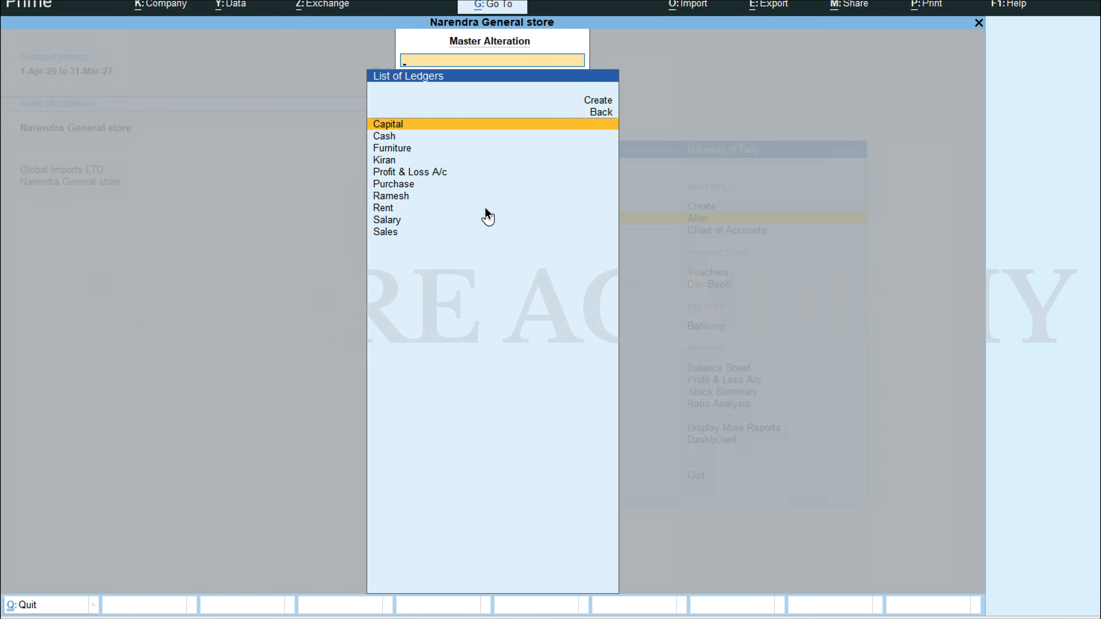
Step: Look through the ledger list to check which accounts already exist for the scenario's transactions
key(Down)
key(Down)
key(Down)
key(Down)
key(Down)
key(Up)
key(Up)
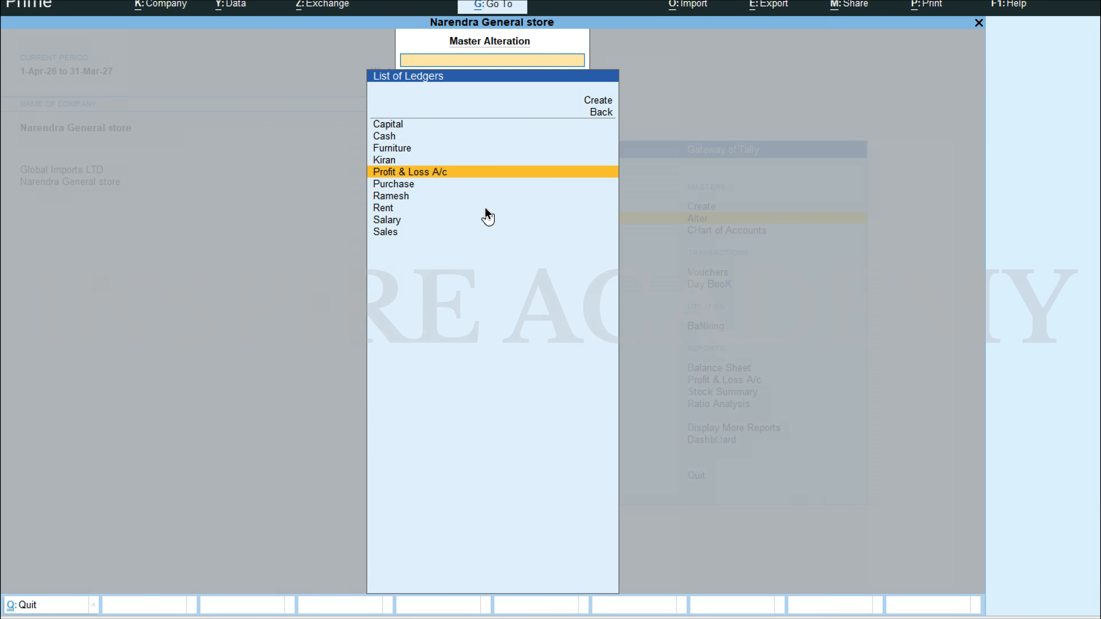
key(Up)
key(Up)
key(Up)
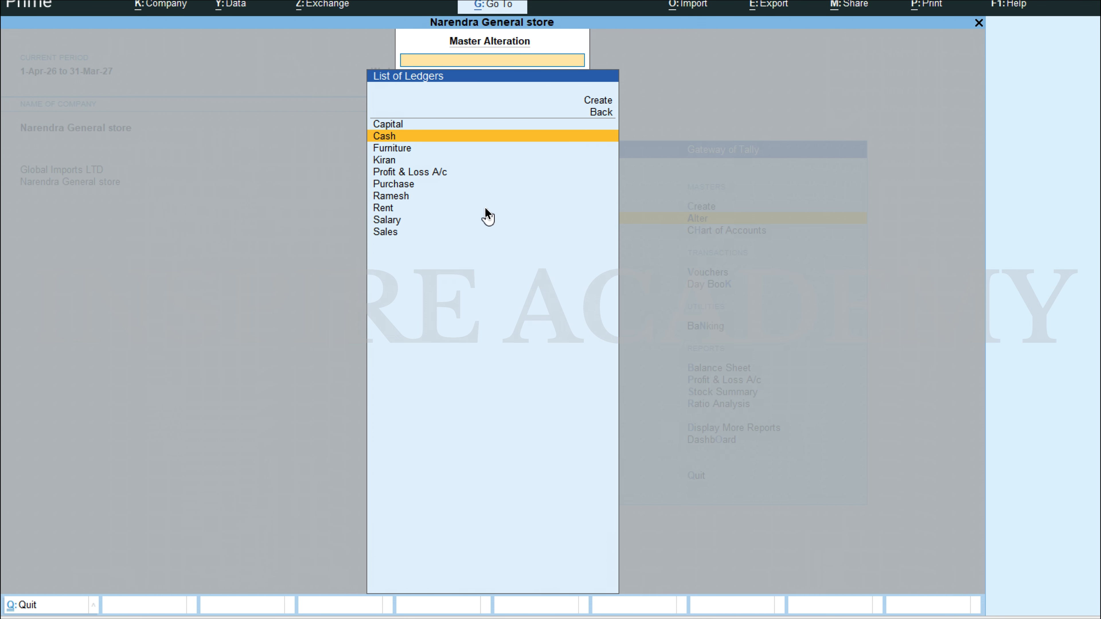
Step: Open the Furniture ledger to view its group and details, and return to the ledger list
key(Down)
key(Return)
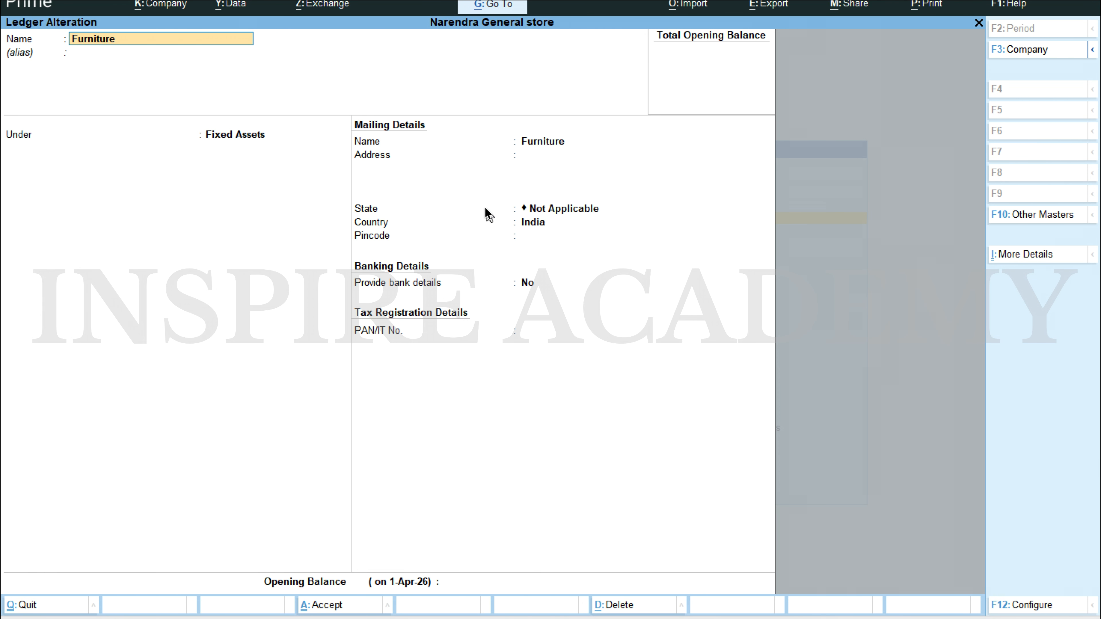
key(Escape)
key(Escape)
key(y)
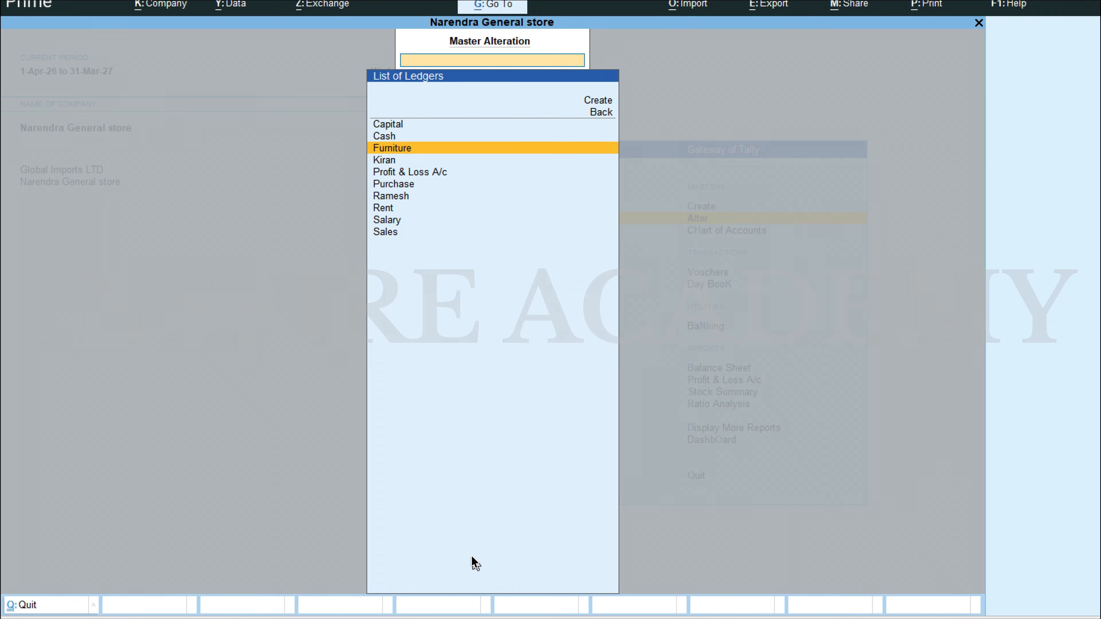
Step: Start a new ledger from the ledger list, name it Bank and place it under Bank Accounts
key(Up)
key(Up)
key(Up)
key(Up)
key(Return)
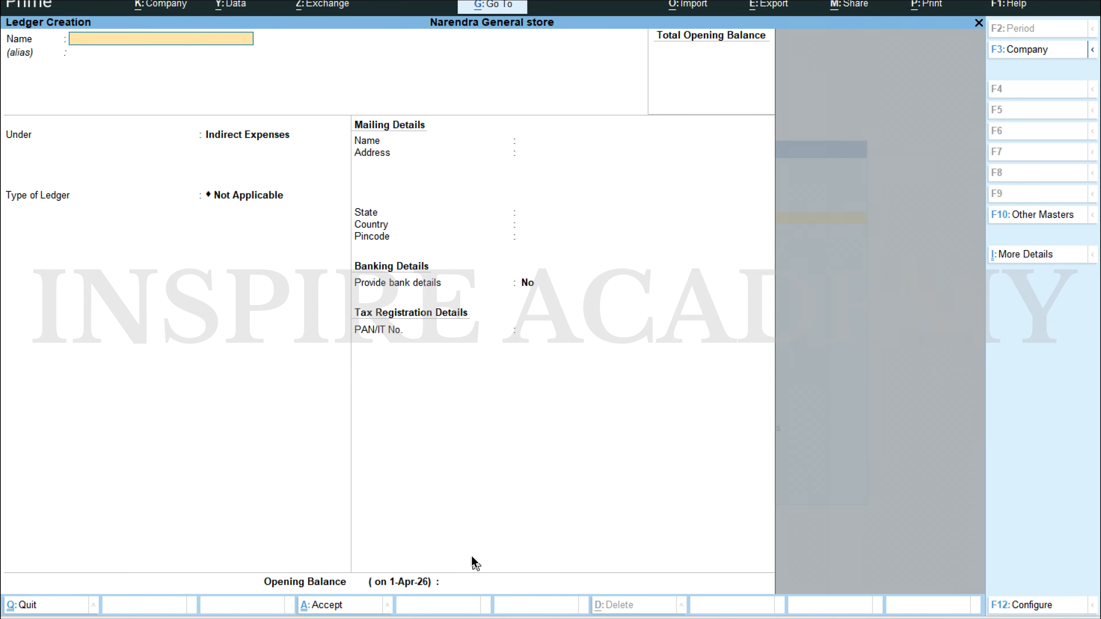
text(Bank)
key(Return)
key(Return)
text(Ban)
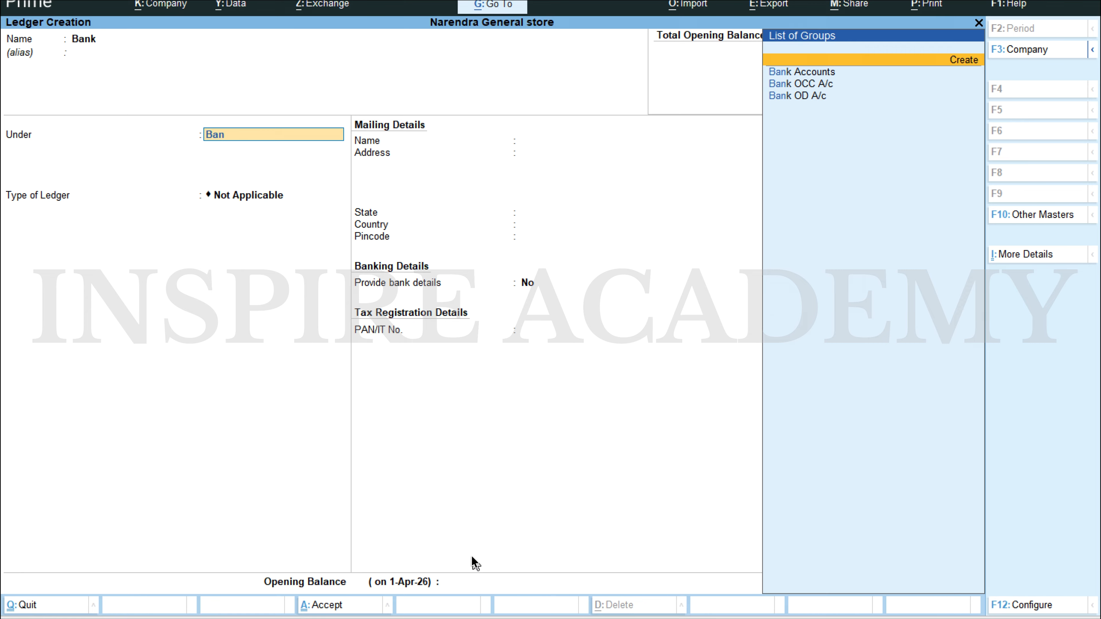
key(Down)
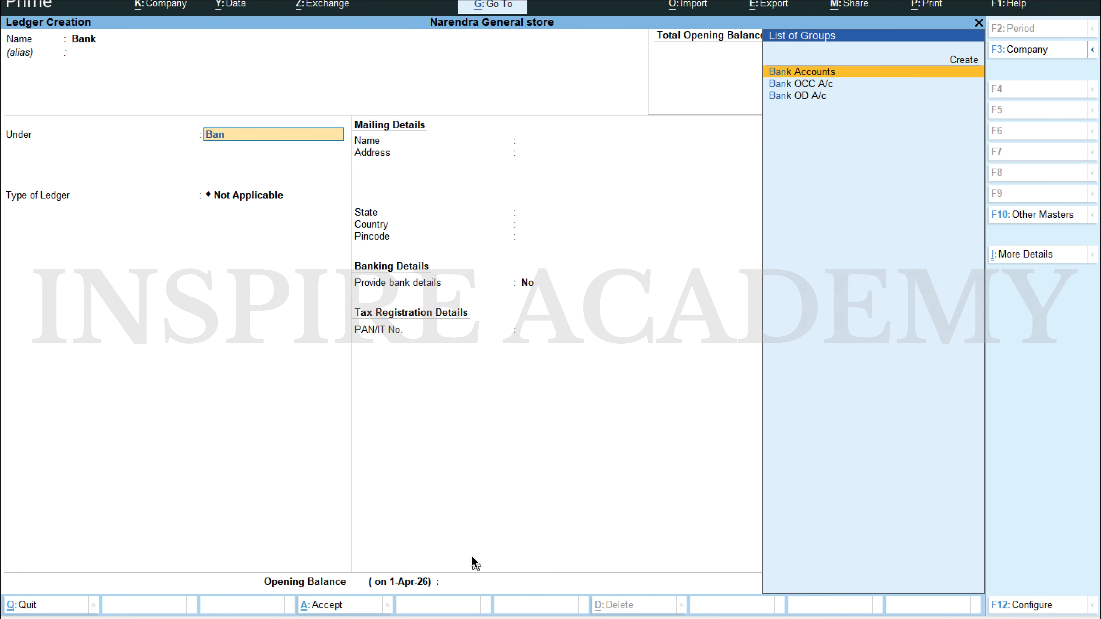
key(Return)
Step: Keep the default bank and mailing details, enter the opening balance of 1,50,000 from the Word document, and save the Bank ledger
key(Return)
key(Return)
key(Return)
key(Return)
key(Return)
key(Return)
key(Return)
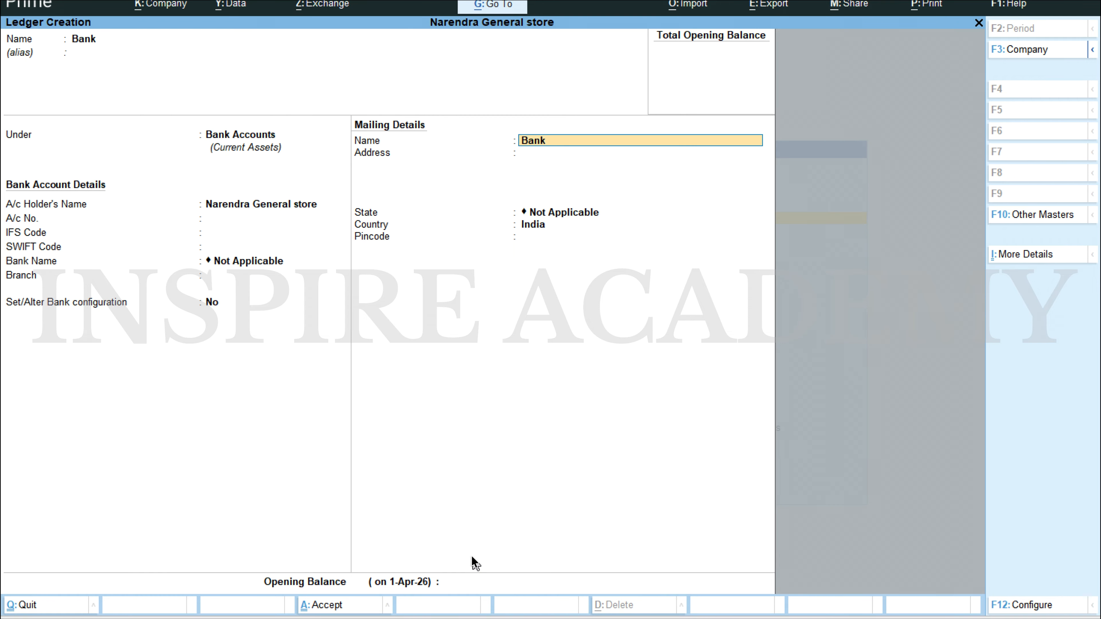
key(Return)
key(Return)
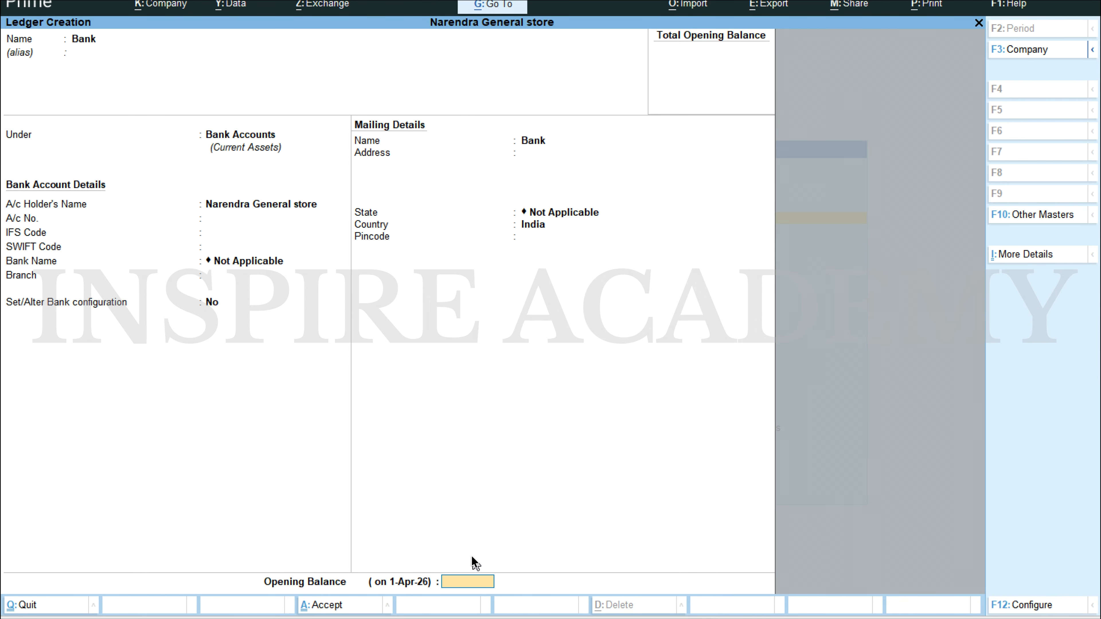
key(alt+Tab)
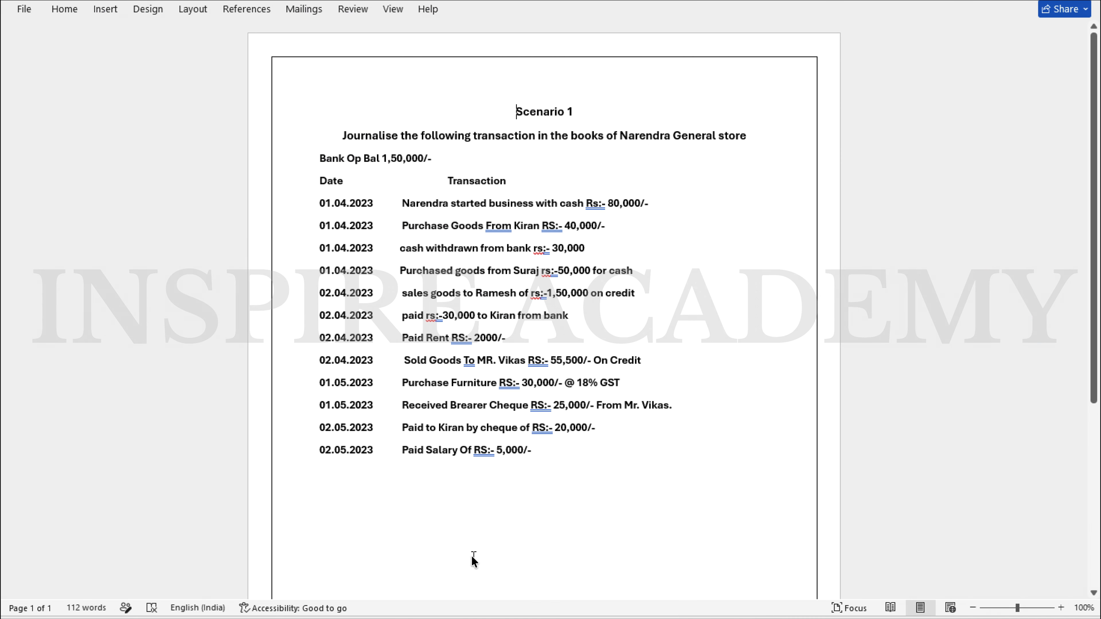
key(alt+Tab)
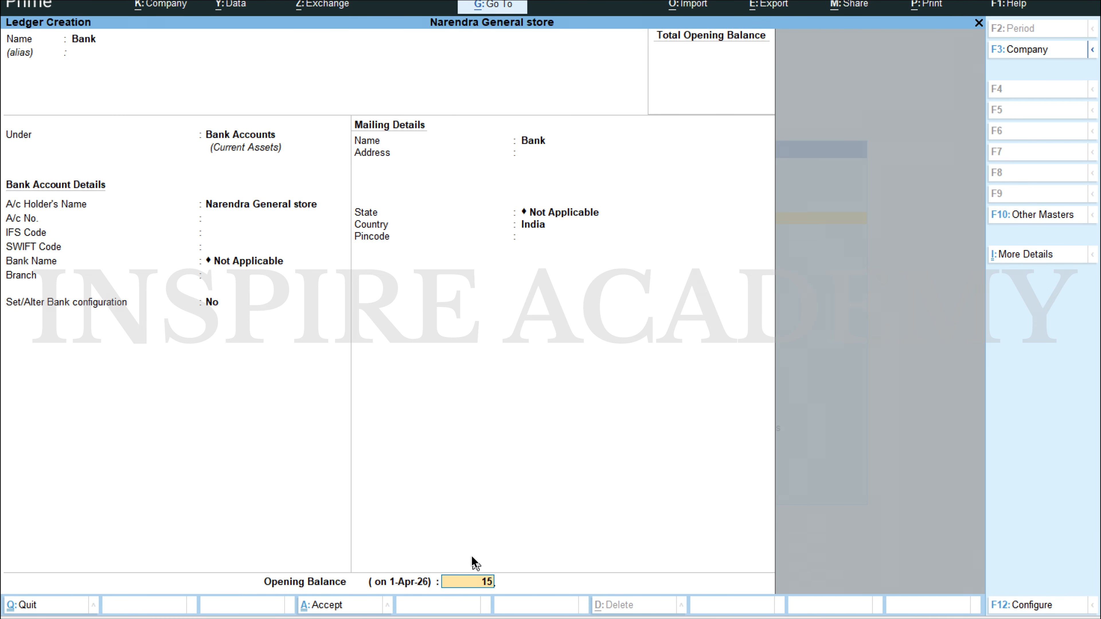
key(Return)
key(Escape)
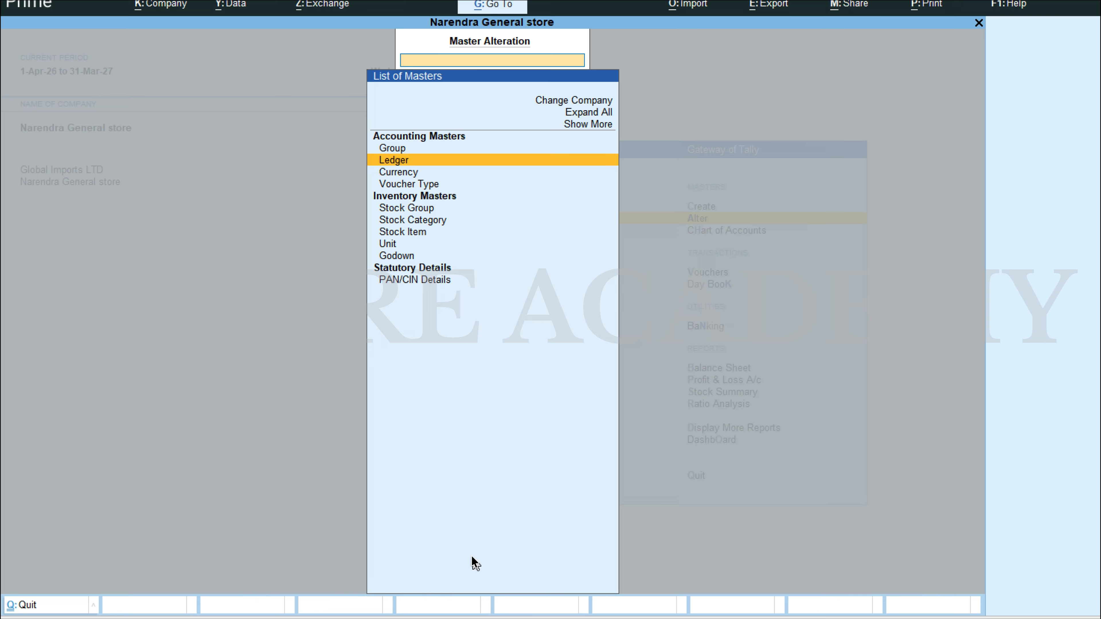
Step: Check the scenario document, view the Capital ledger's details in TallyPrime, and return to the Gateway of Tally
key(alt+Tab)
key(alt+Tab)
key(Return)
key(Down)
key(Down)
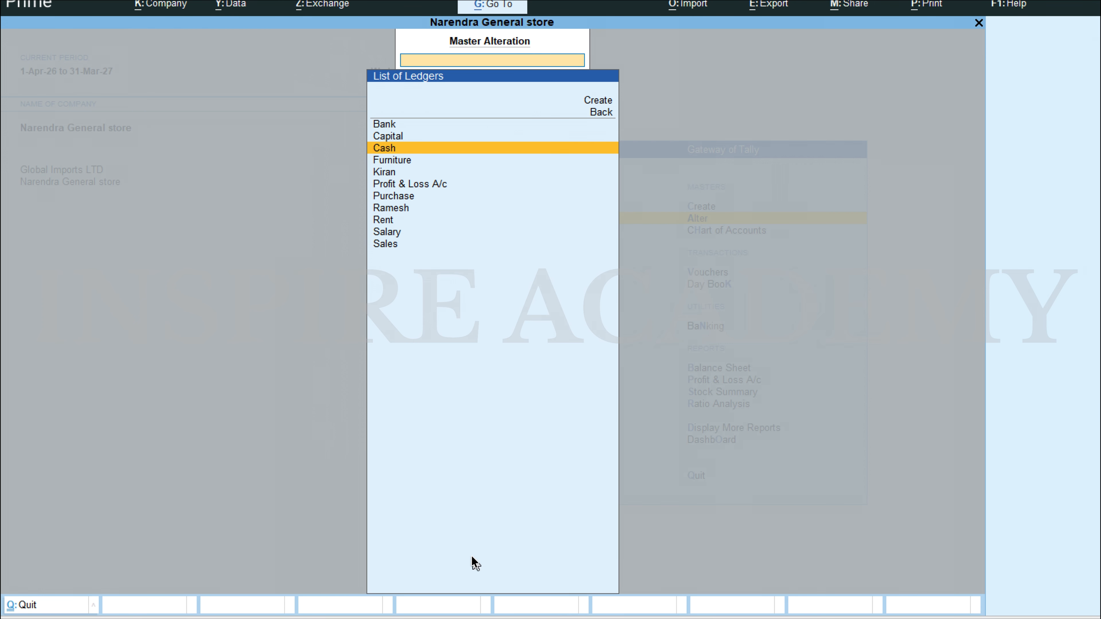
key(Up)
key(Return)
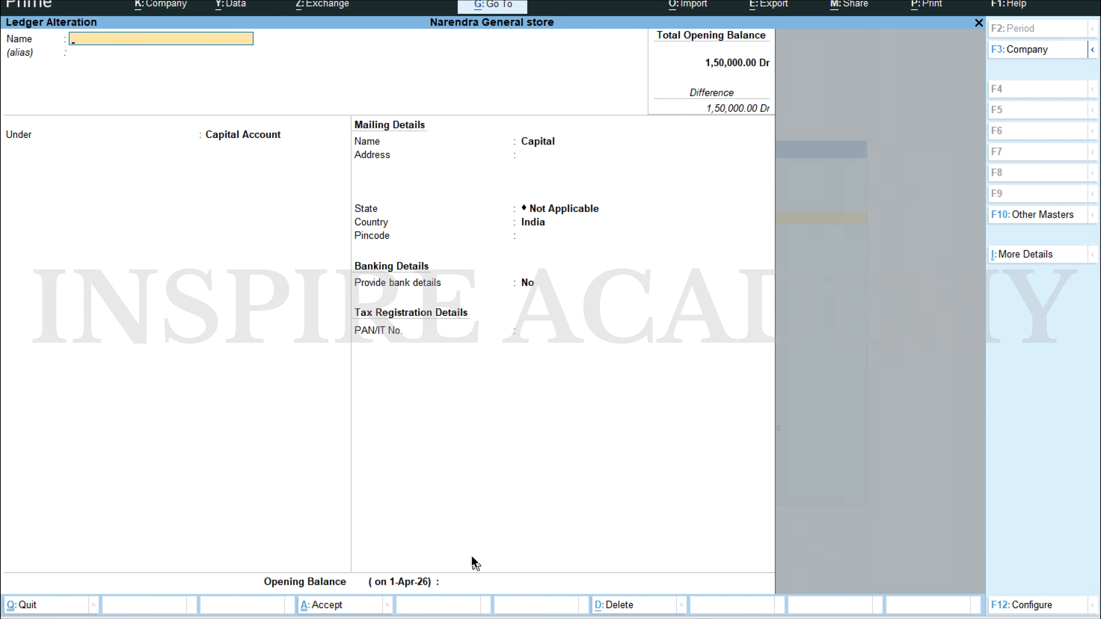
key(Escape)
key(Return)
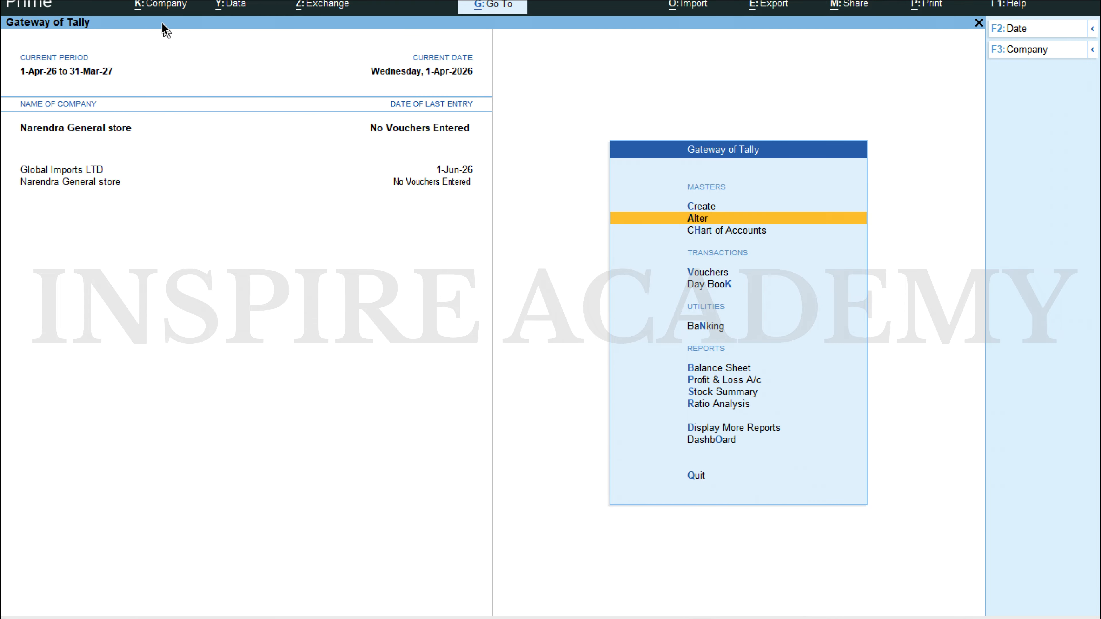
Step: Enable Goods and Services Tax (GST) in the company features of Narendra General store
click(160, 6)
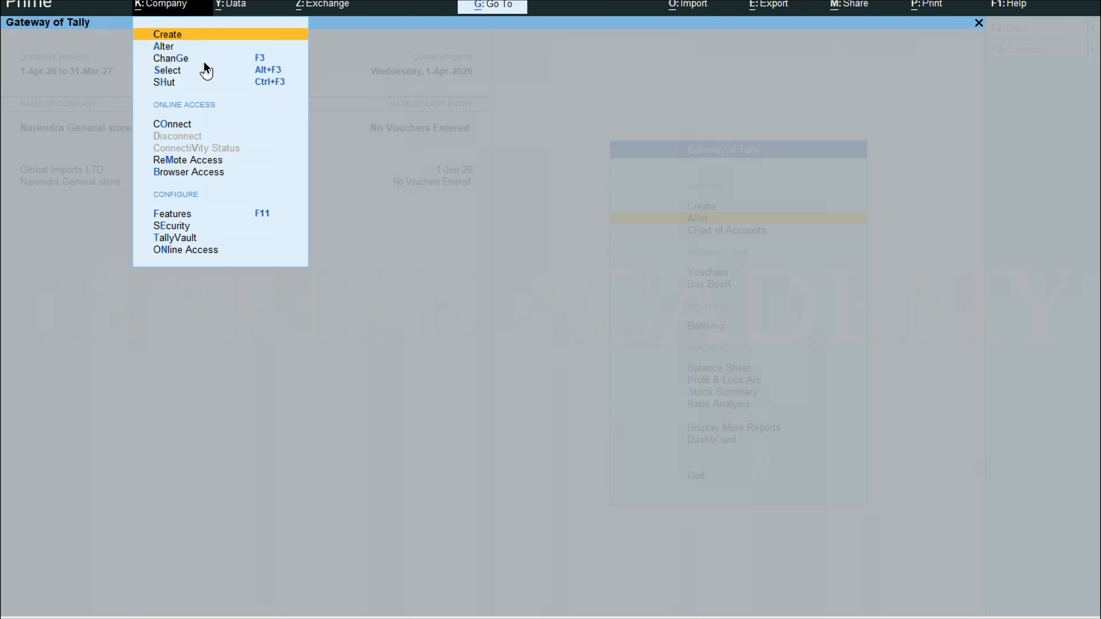
click(170, 210)
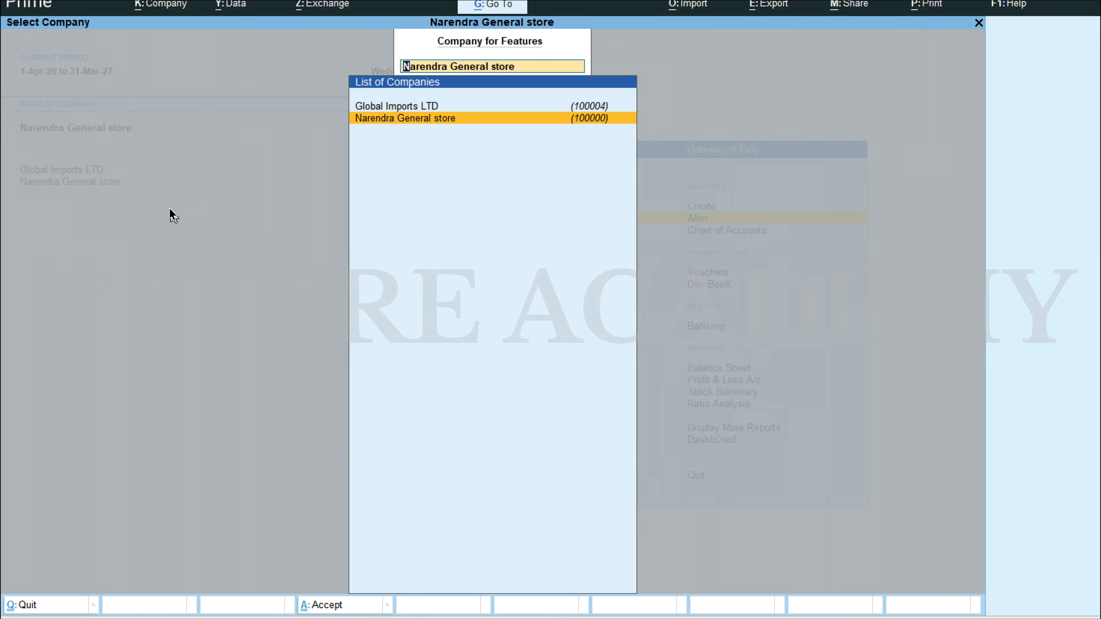
key(Return)
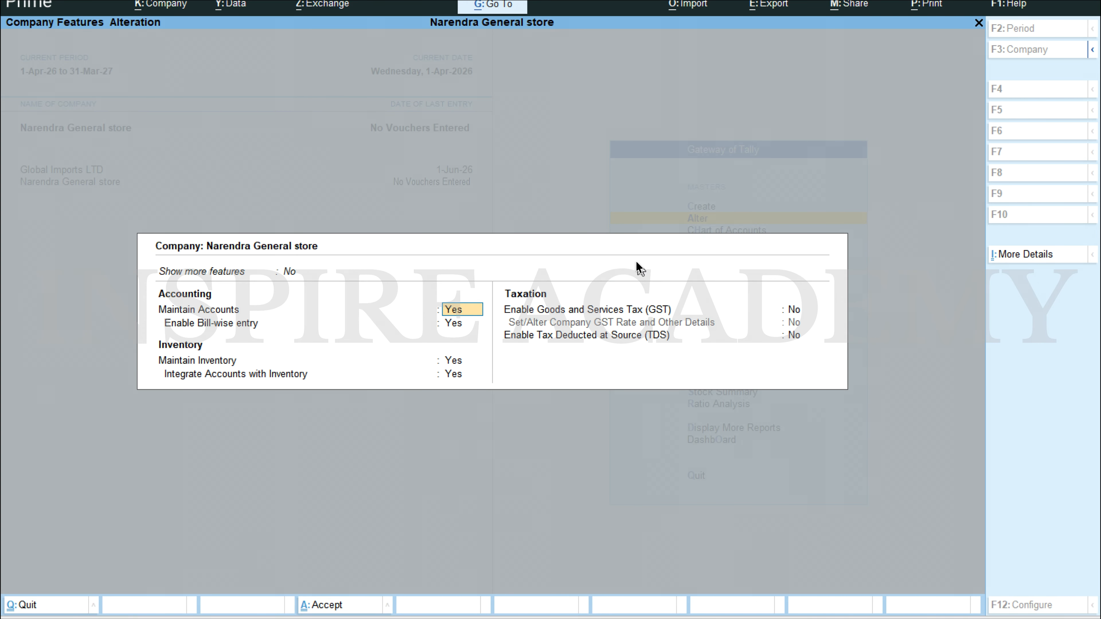
click(793, 310)
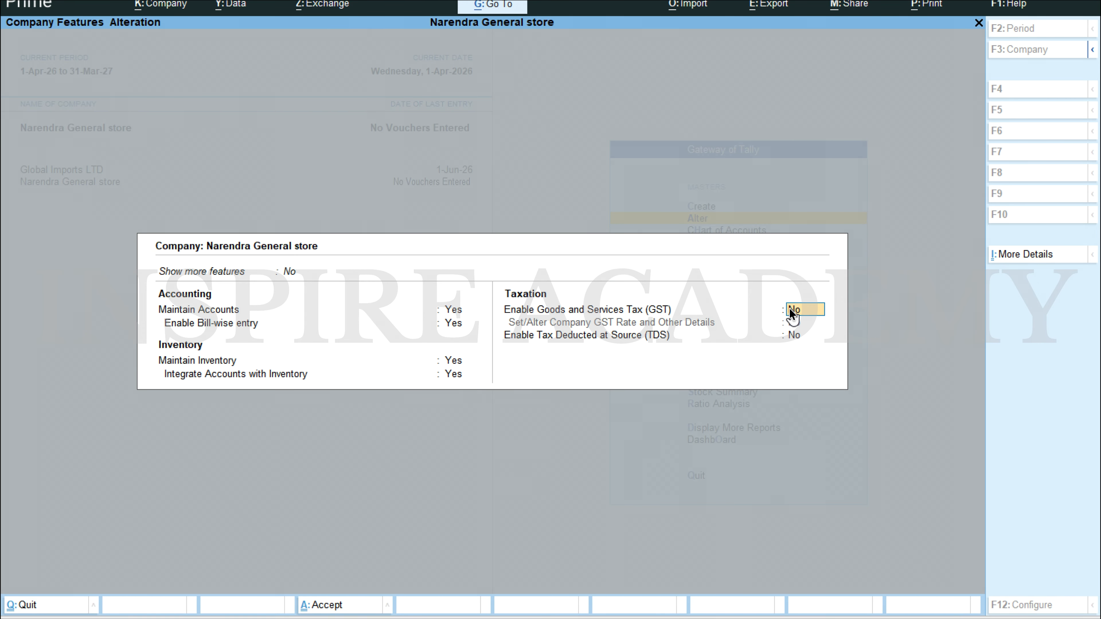
key(y)
key(Return)
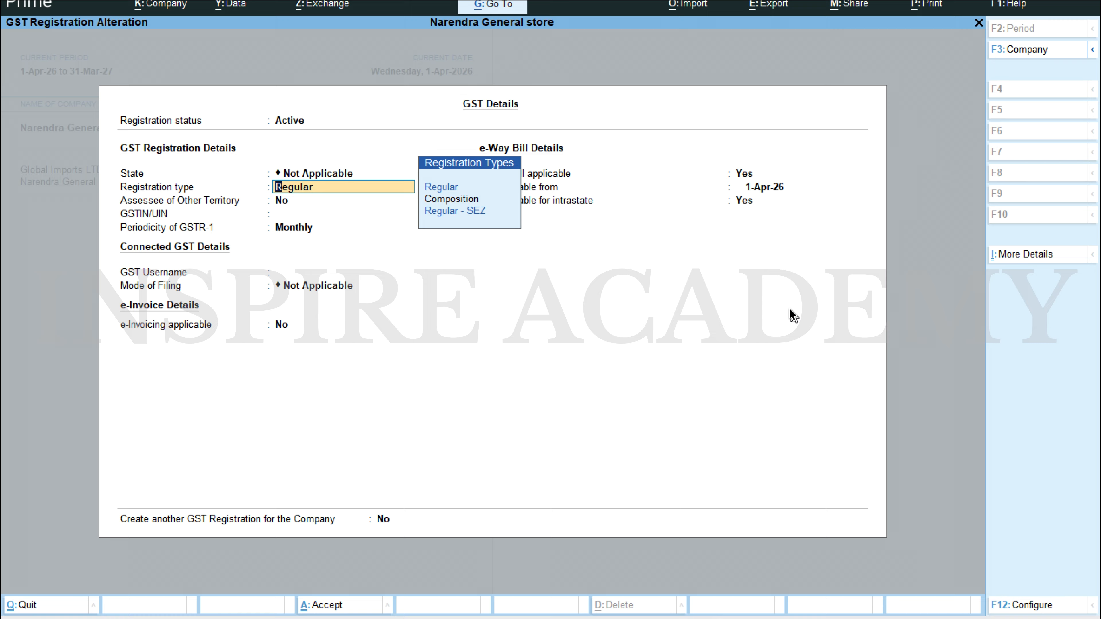
Step: Keep the Regular registration type, set e-Way Bill applicable to No, and save the GST details and company features
key(Return)
key(Return)
key(Return)
key(Return)
key(Return)
key(Return)
key(Return)
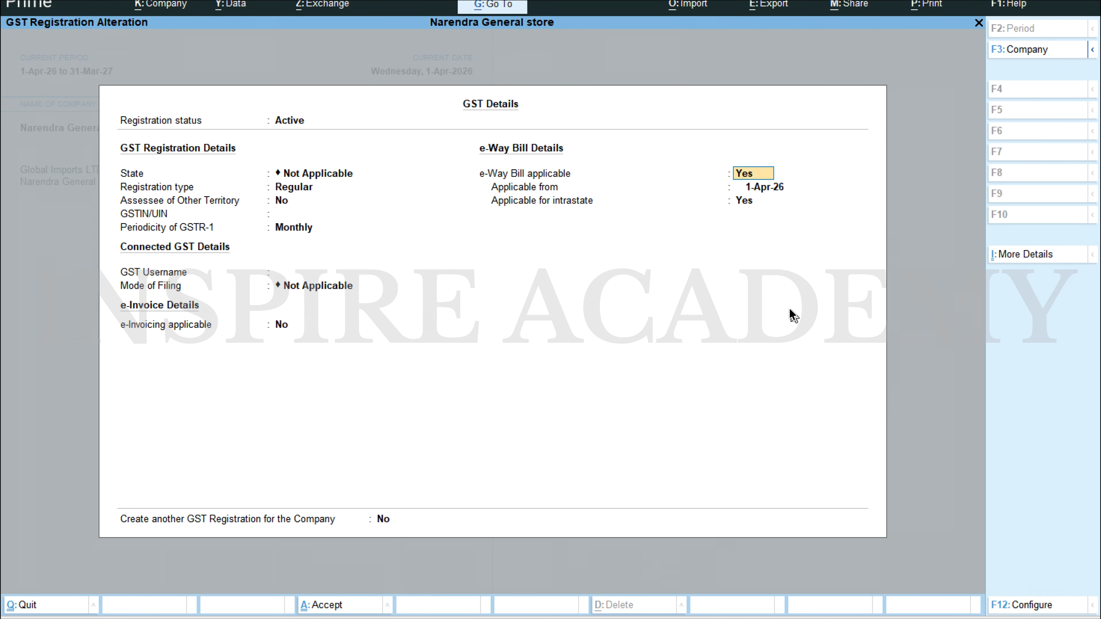
text(n)
key(Return)
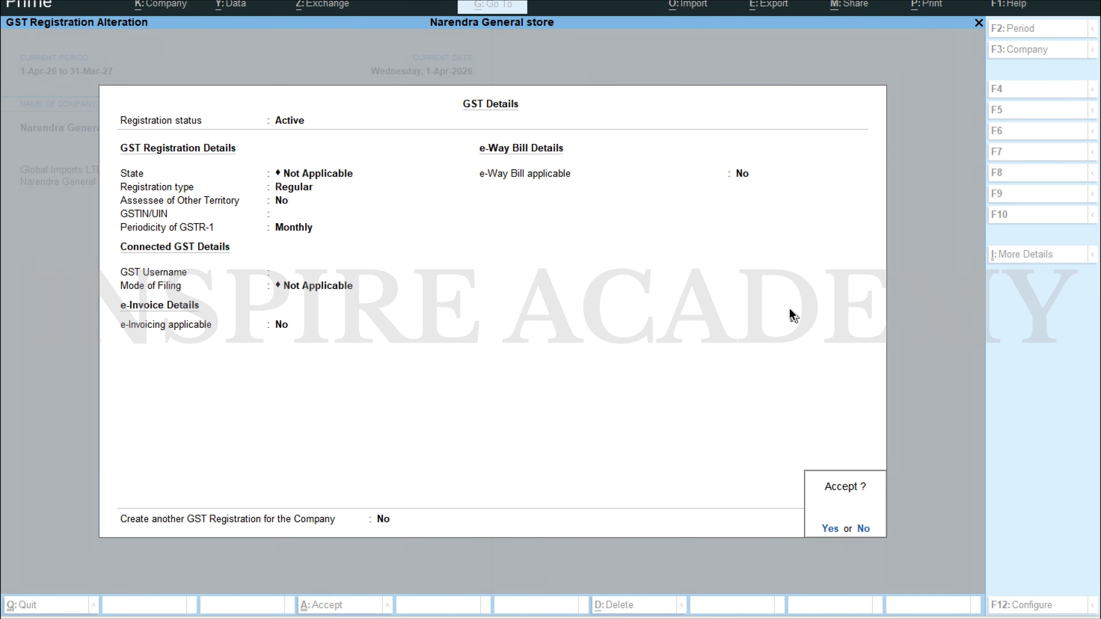
key(y)
key(ctrl+a)
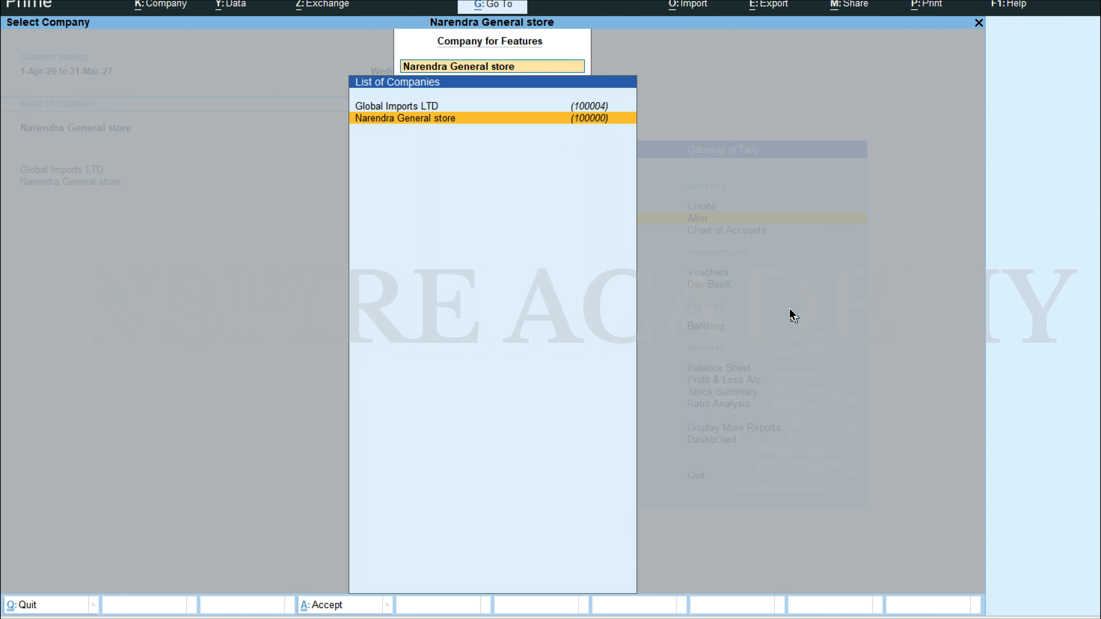
key(Escape)
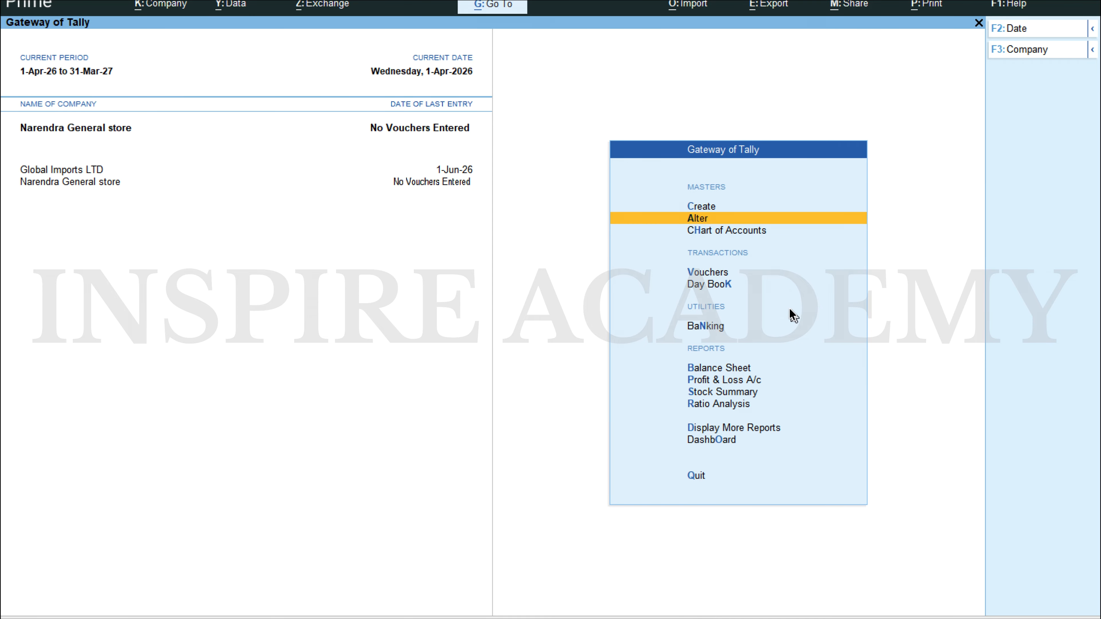
Step: Start creating a new ledger master and name it Input CGST
key(Down)
key(Up)
key(Up)
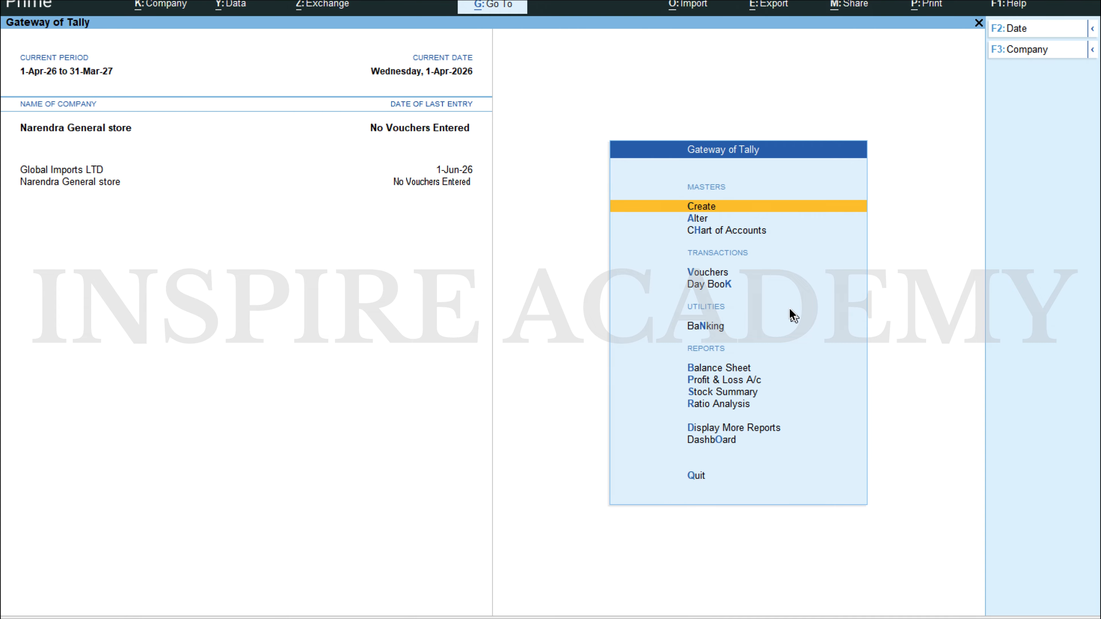
key(Return)
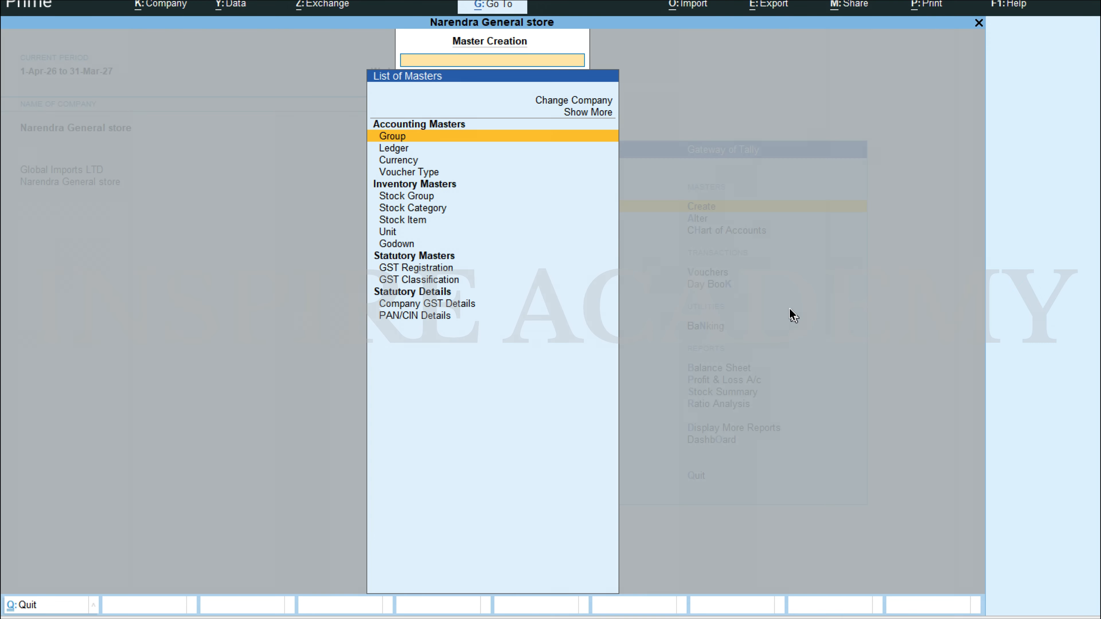
key(Down)
key(Return)
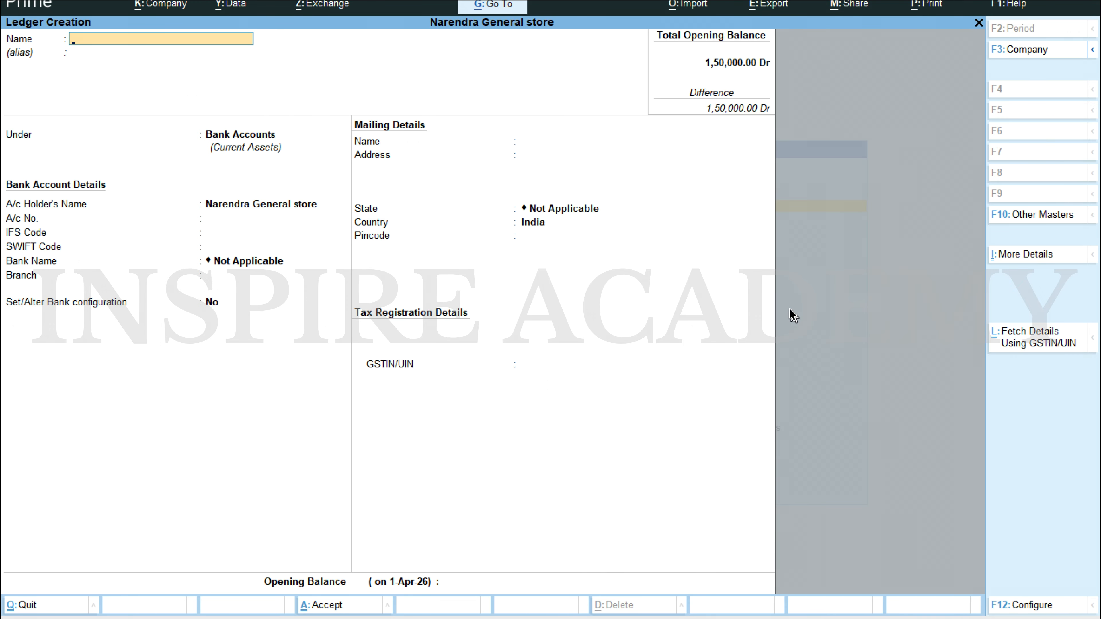
text(Input CGST)
key(Return)
key(Return)
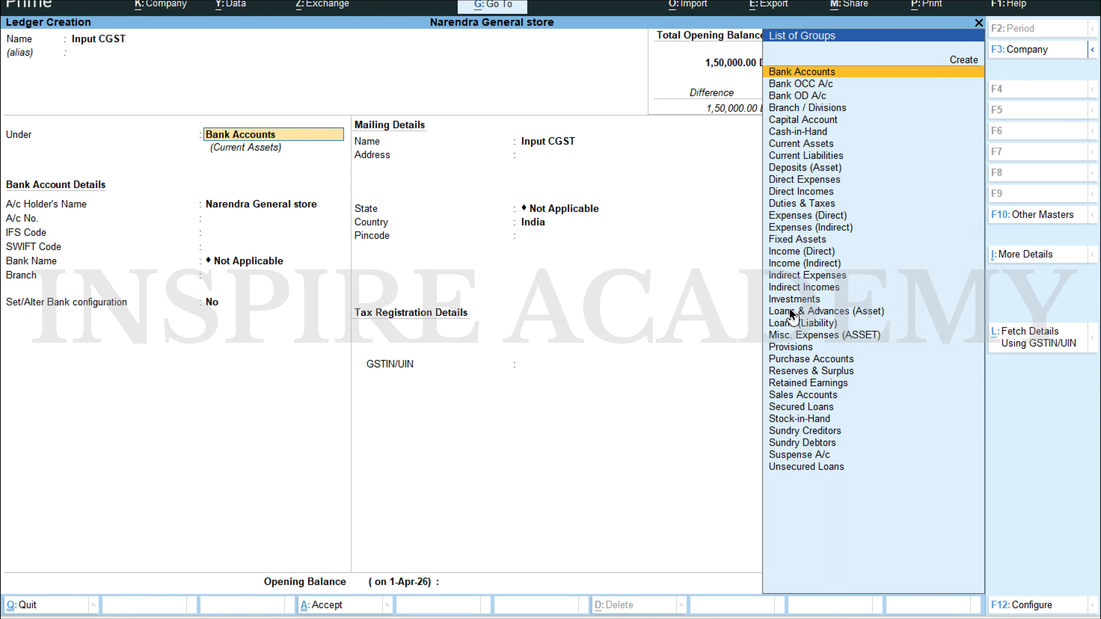
Step: Place the Input CGST ledger under Duties & Taxes and set its type of duty/tax to GST
text(Du)
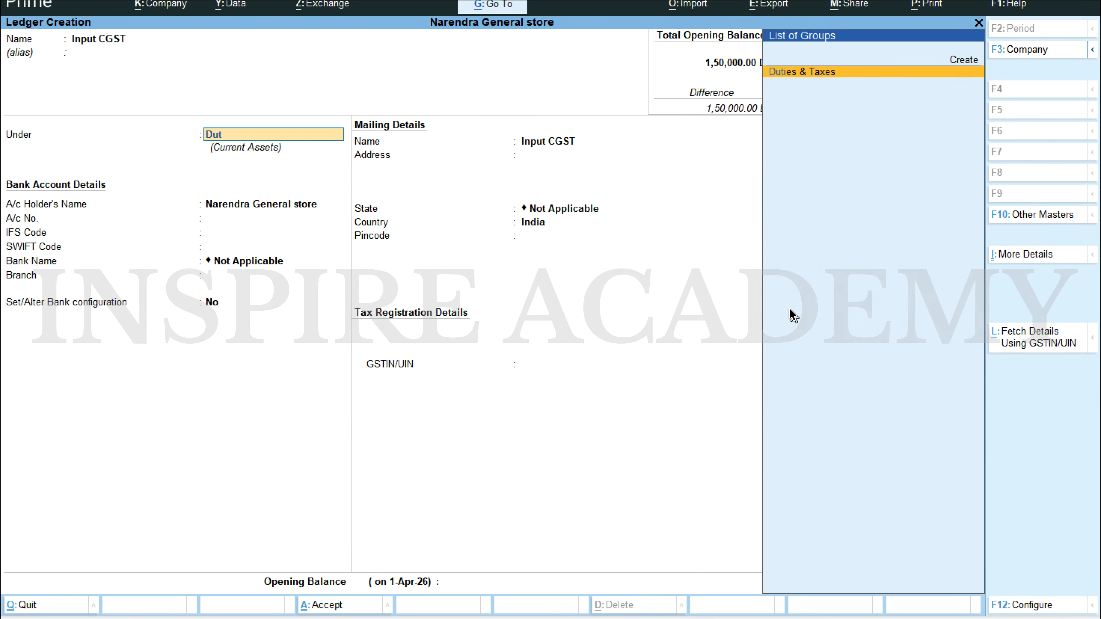
text(t)
key(Return)
key(Up)
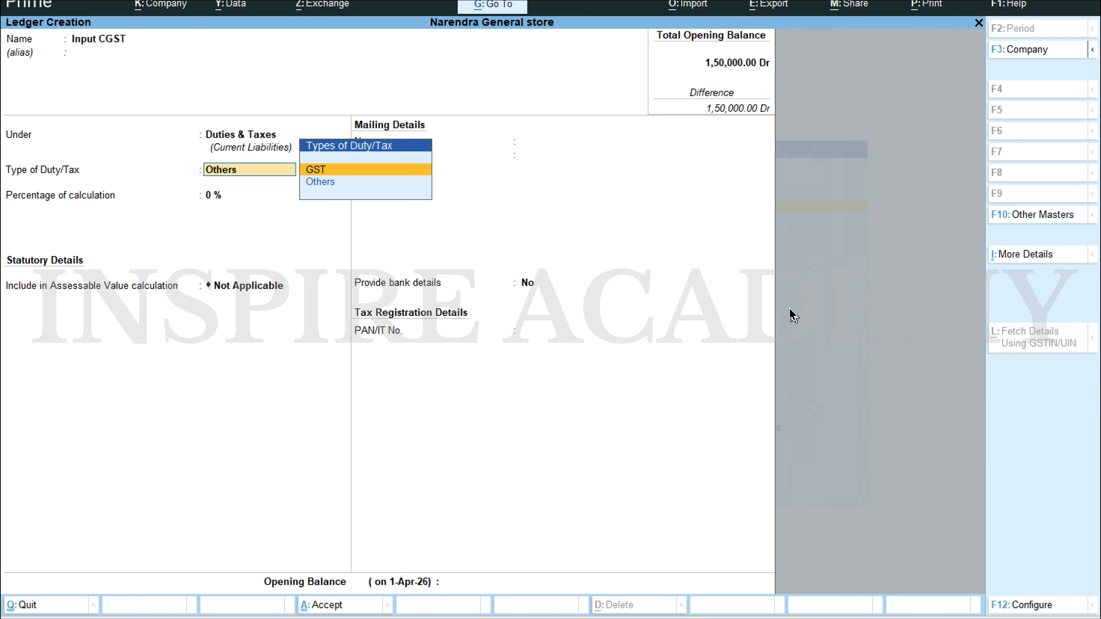
key(Down)
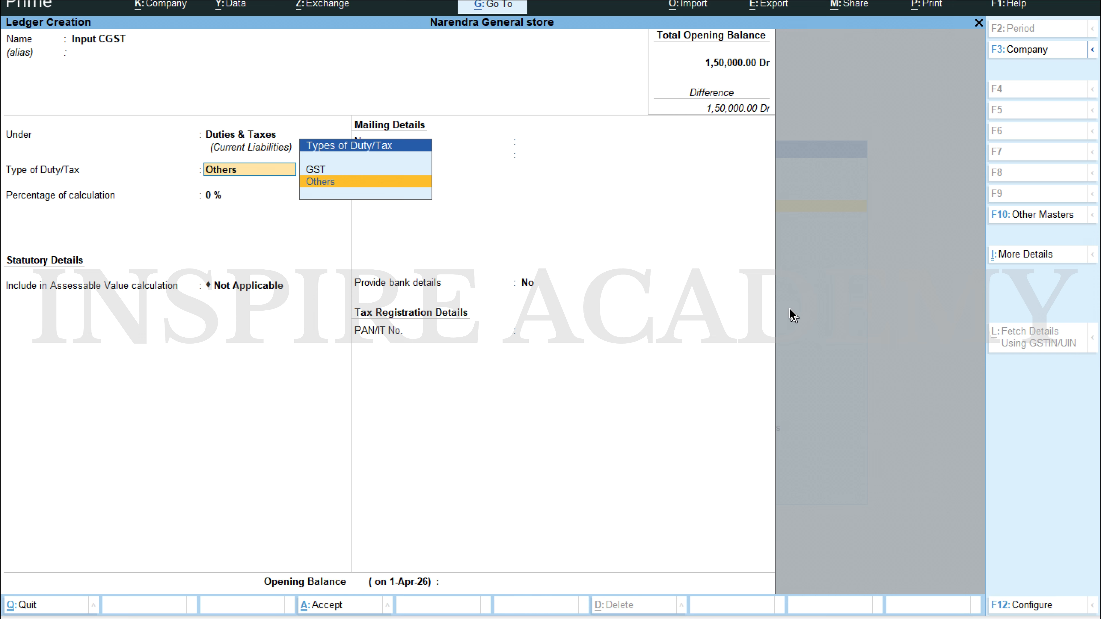
key(Up)
key(Return)
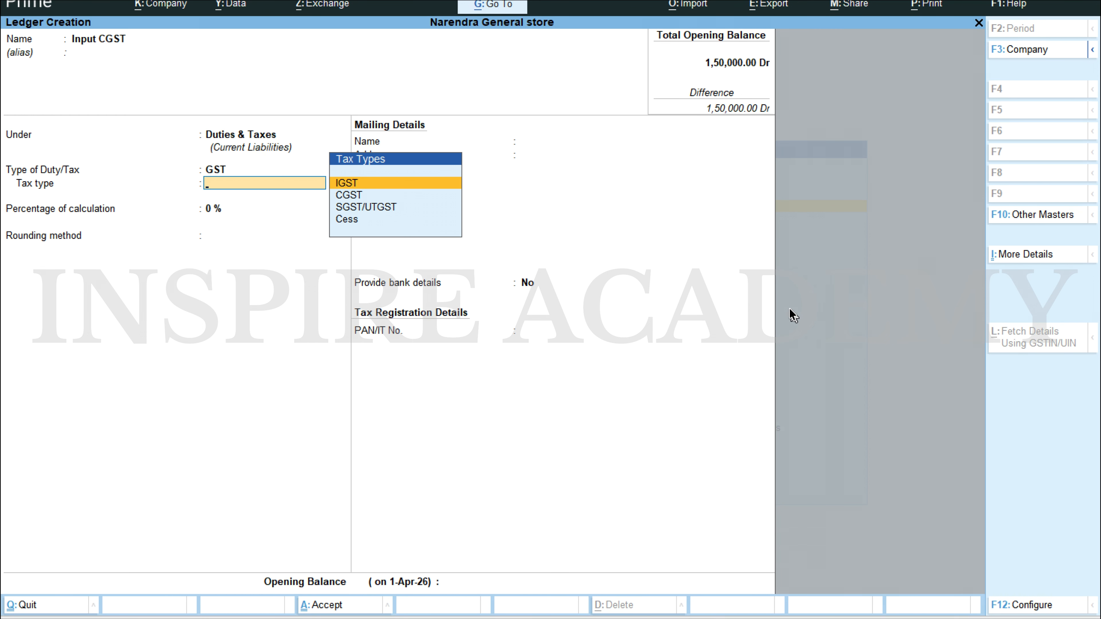
Step: Set the Input CGST ledger's tax type to CGST at 9% with rounding Not Applicable, and save it
click(367, 198)
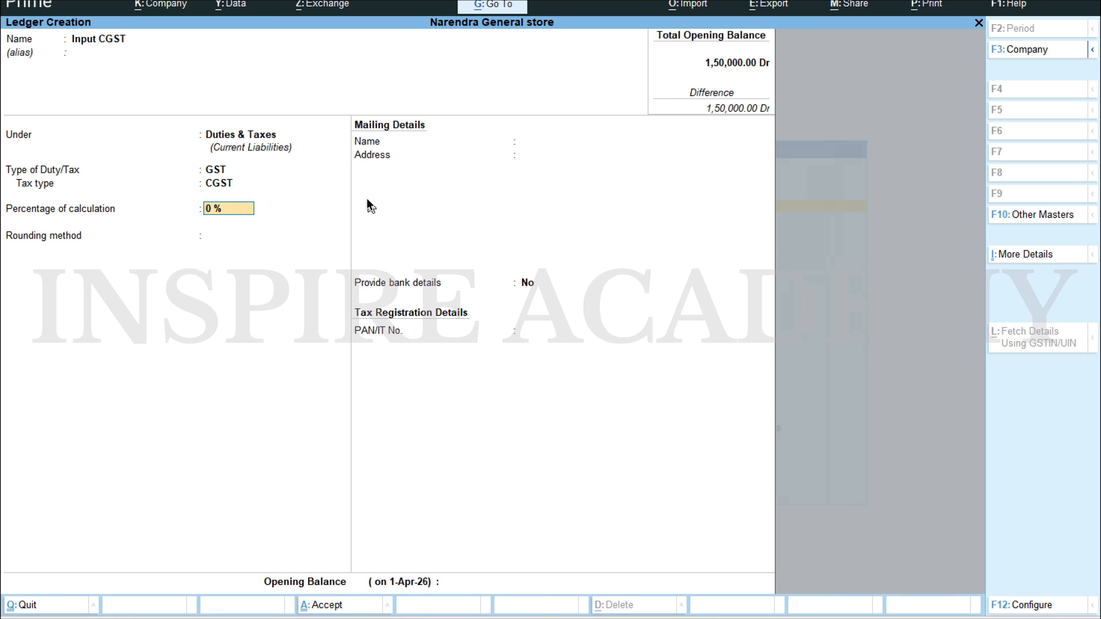
text(9)
key(Return)
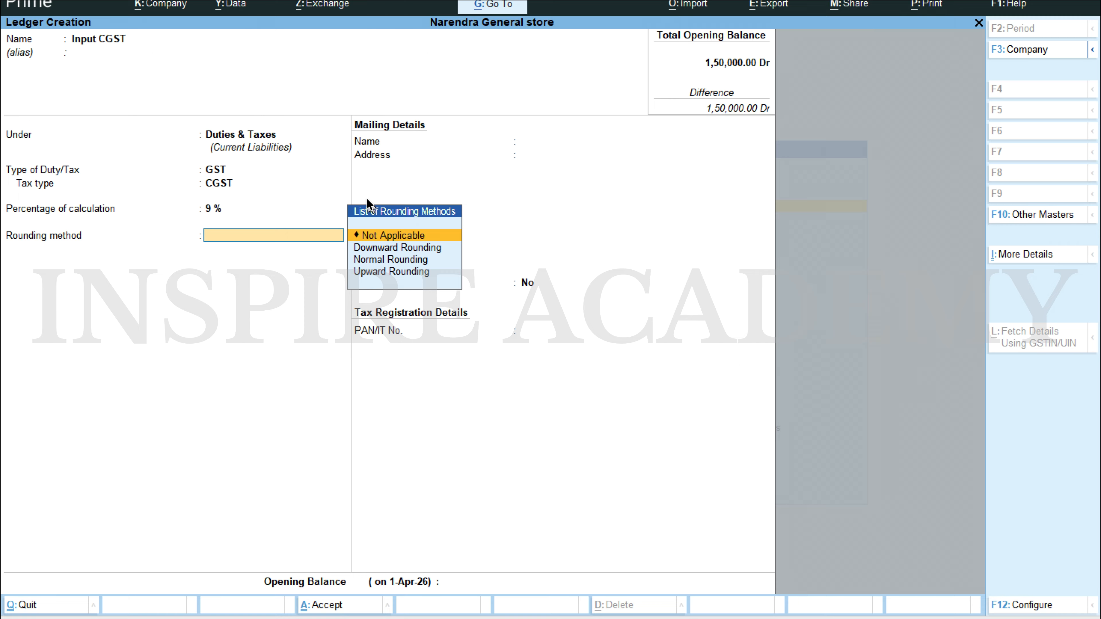
key(Return)
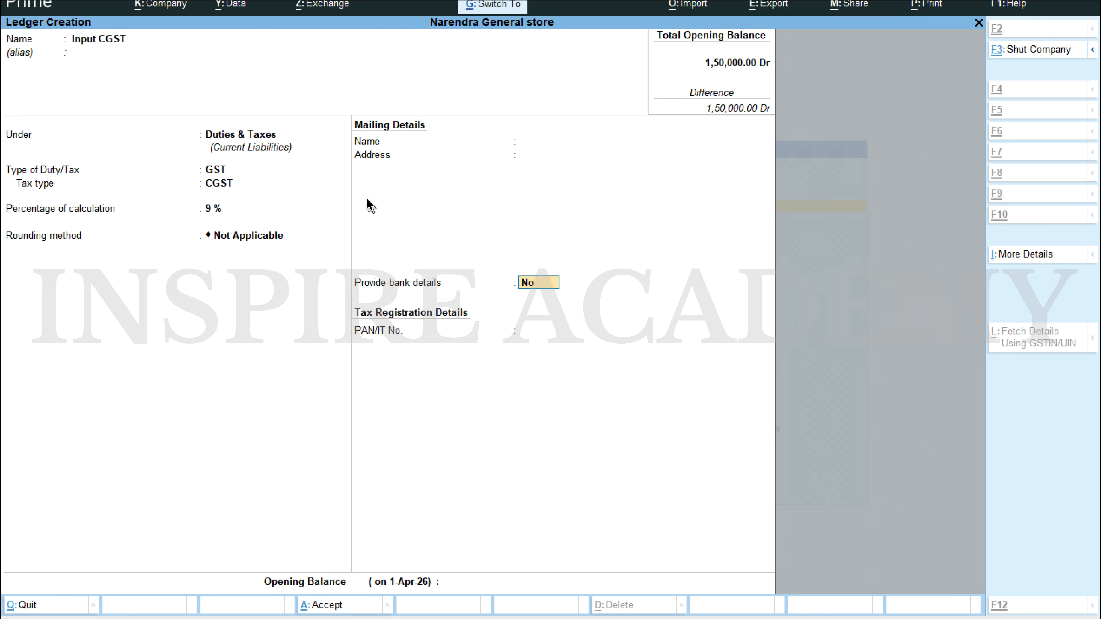
key(ctrl+a)
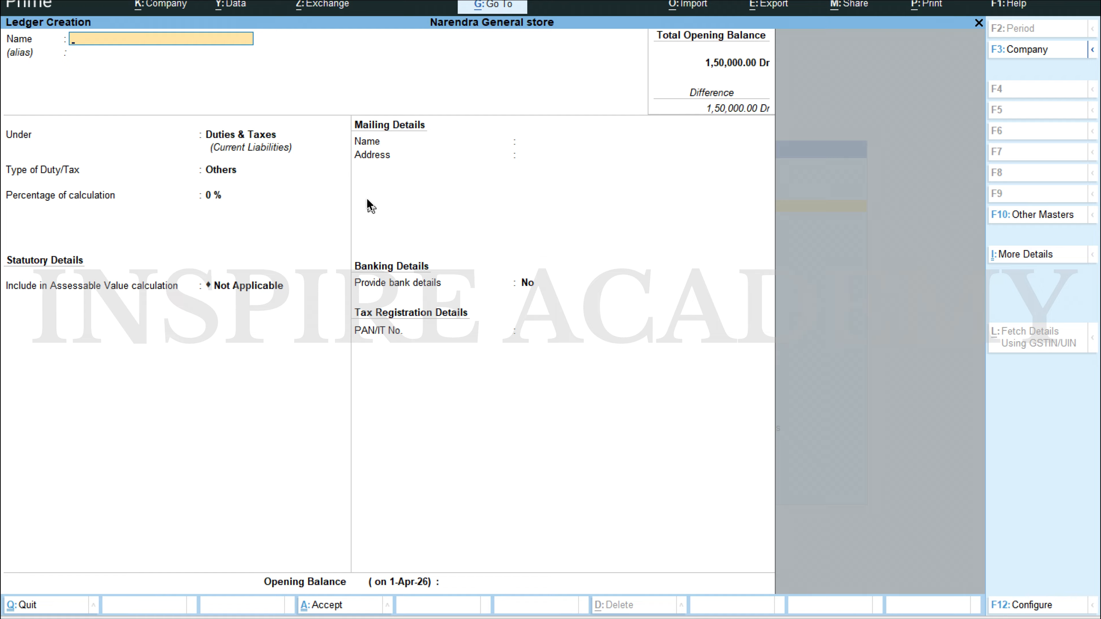
Step: Create a ledger named Input SGST under Duties & Taxes with GST as its type of duty/tax
text(Input SGST)
key(Return)
key(Return)
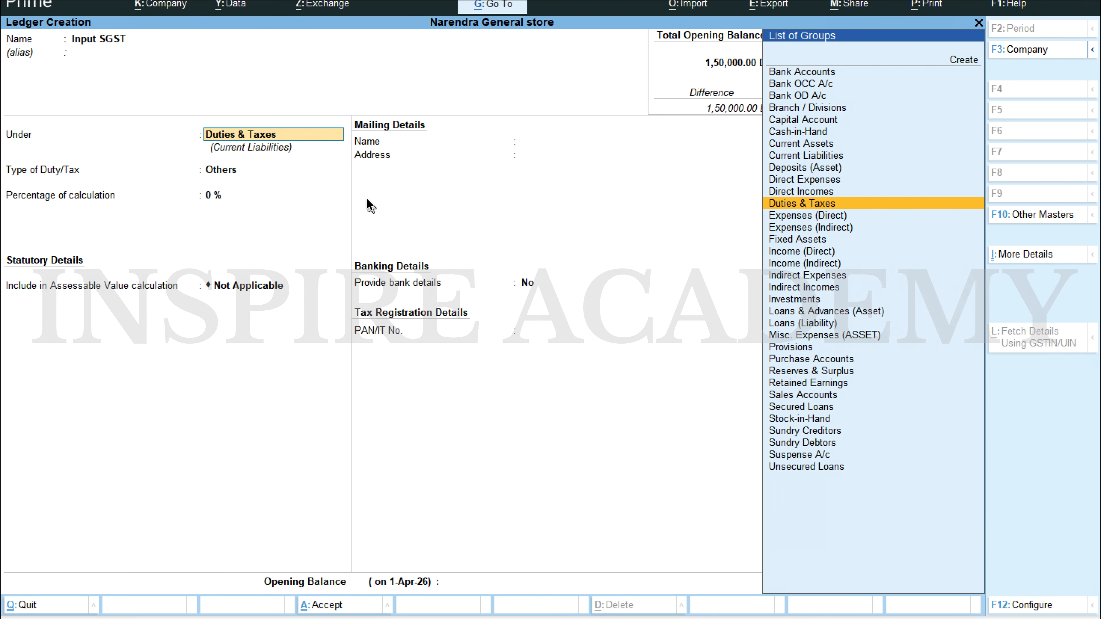
key(Return)
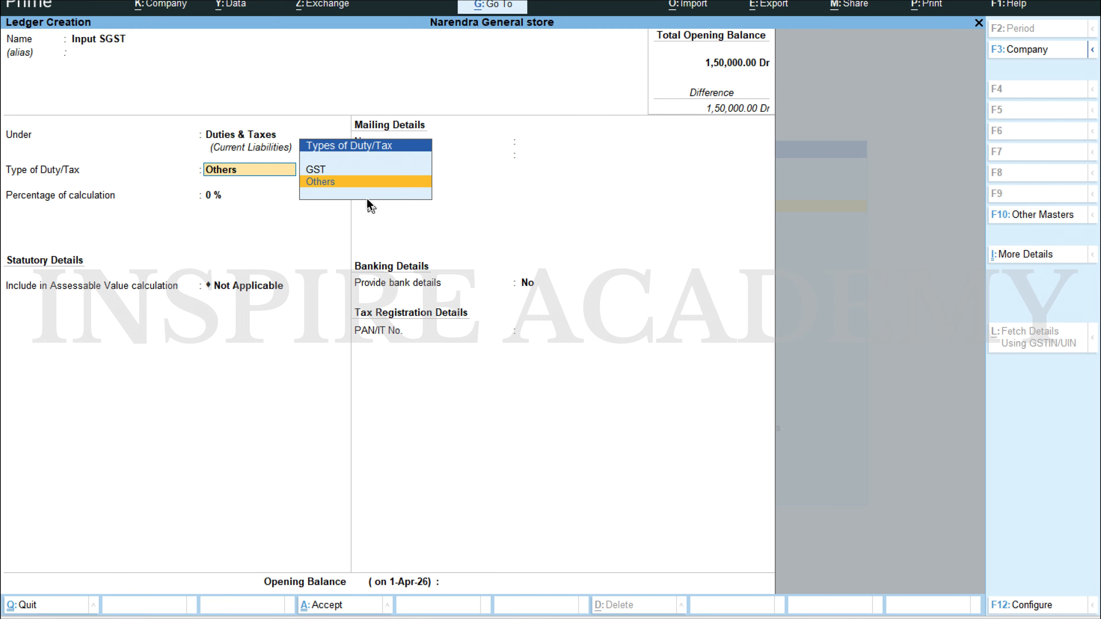
key(Up)
Step: Set the Input SGST tax type to SGST/UTGST at 9% with rounding Not Applicable, save it, and leave ledger creation
key(Return)
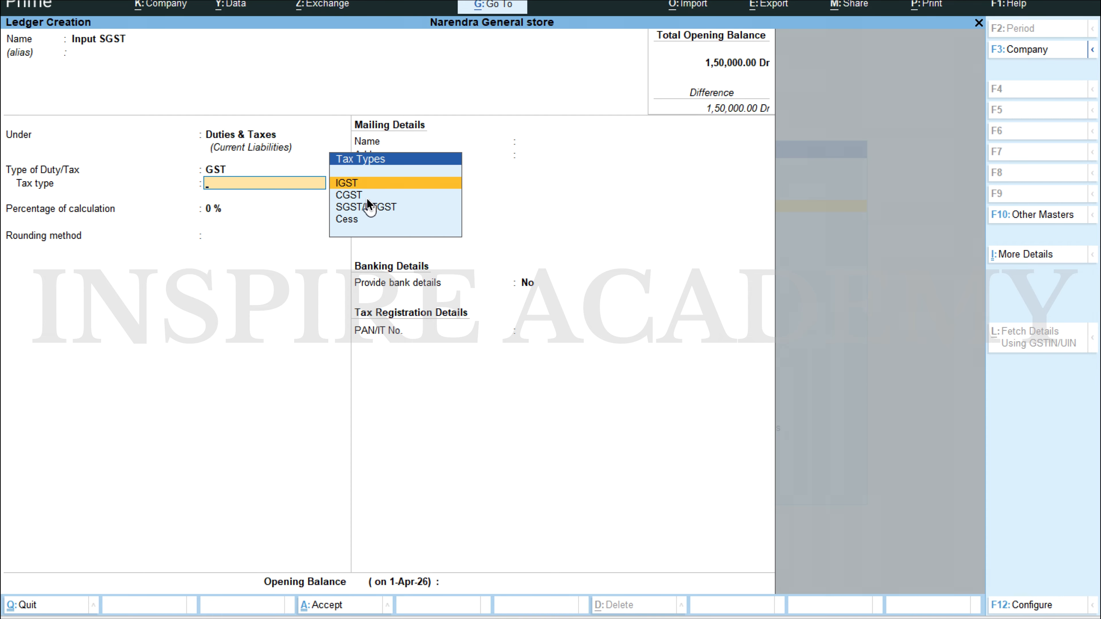
key(Down)
key(Down)
key(Return)
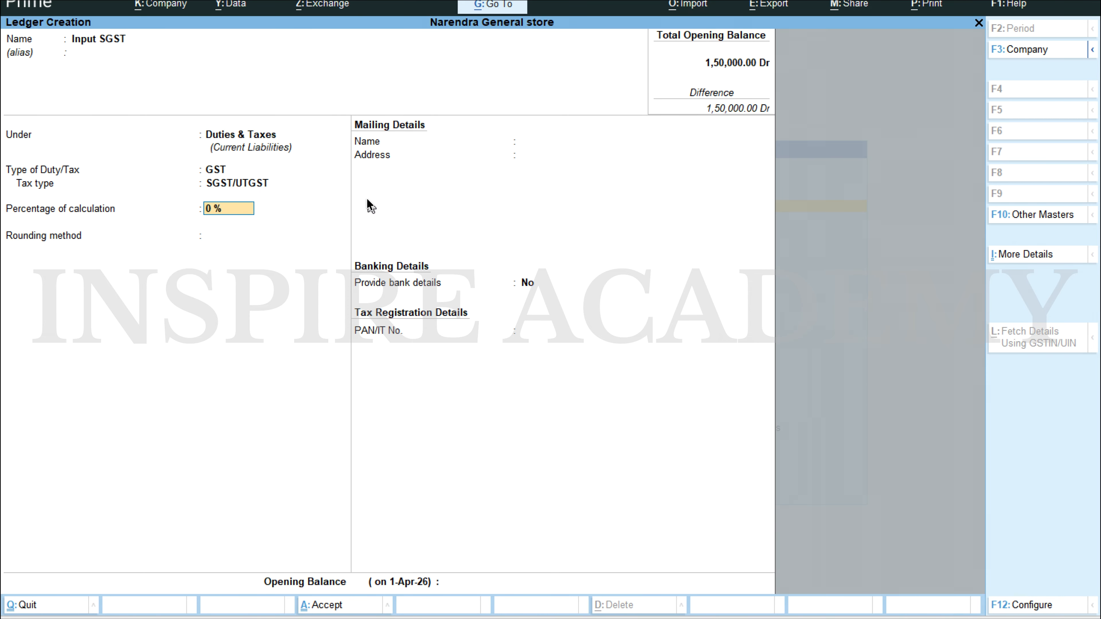
text(9)
key(Return)
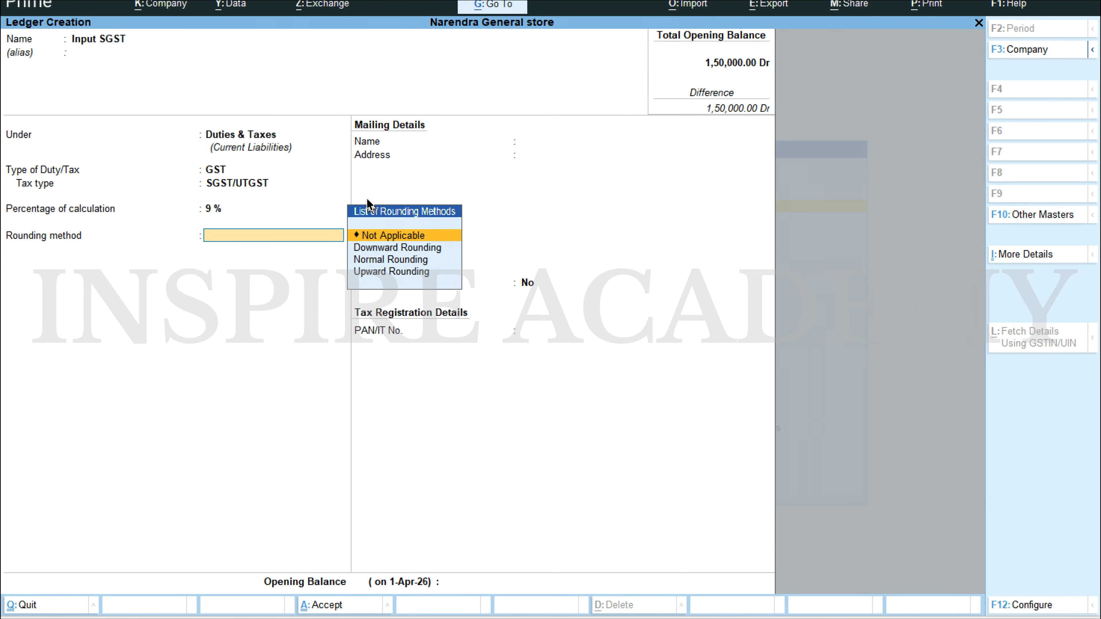
key(Return)
key(ctrl+a)
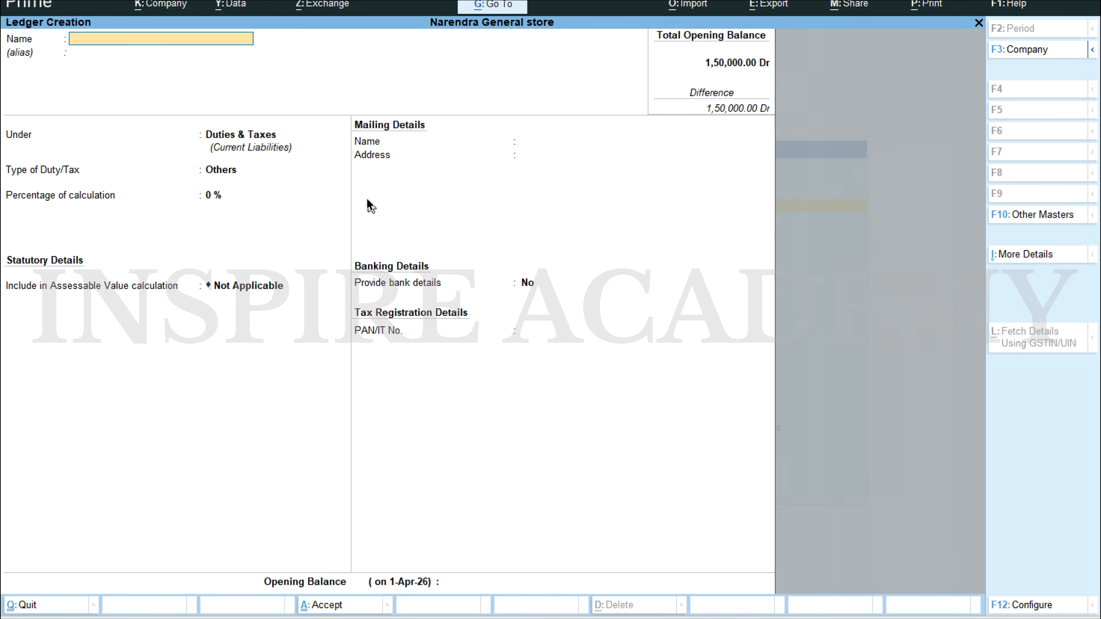
key(Escape)
key(Return)
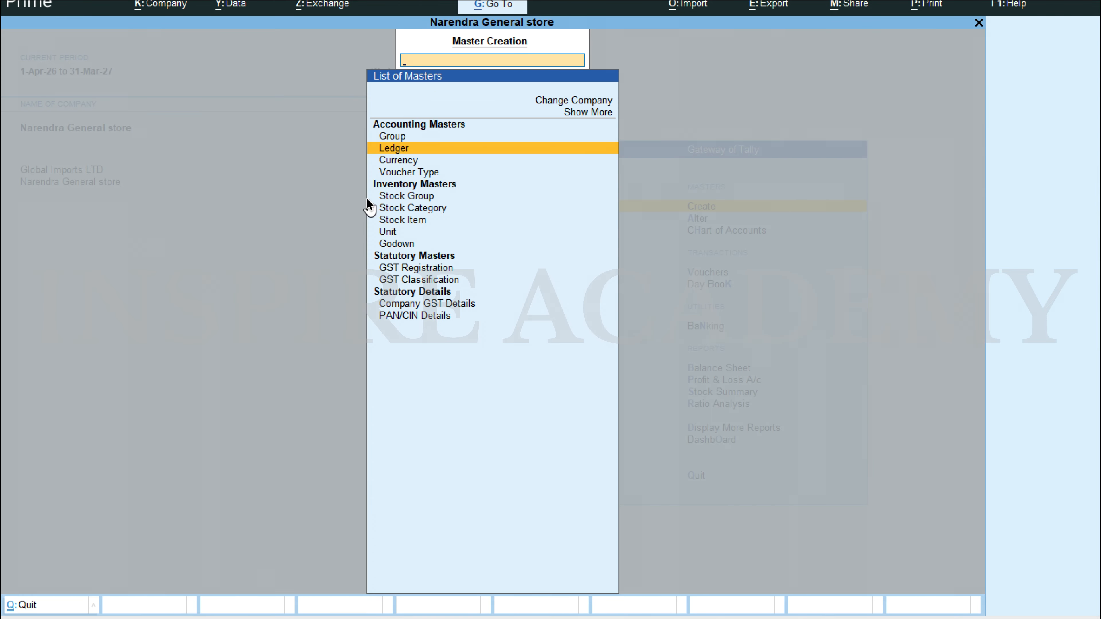
key(Escape)
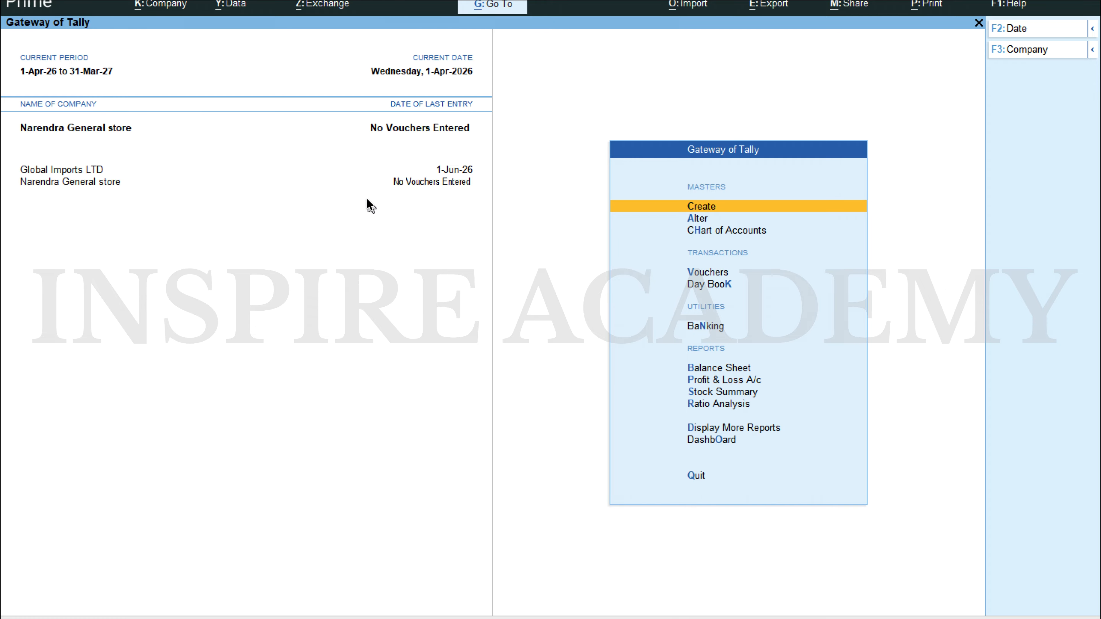
Step: Review the list of existing ledgers available for alteration, including the input tax ledgers, without altering any
key(Down)
key(Return)
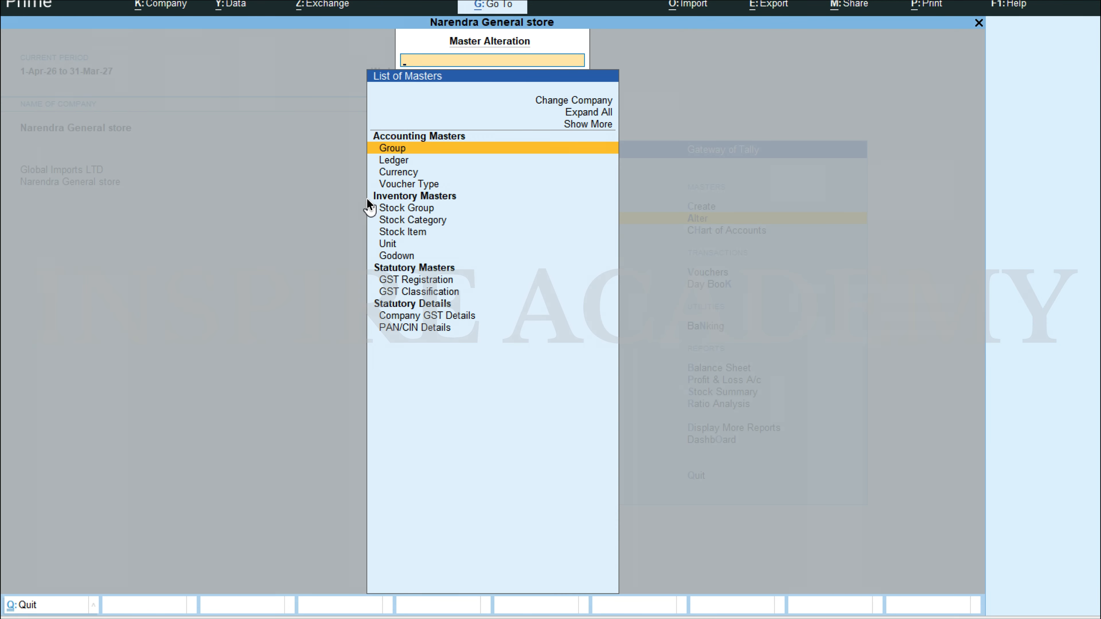
key(Down)
key(Return)
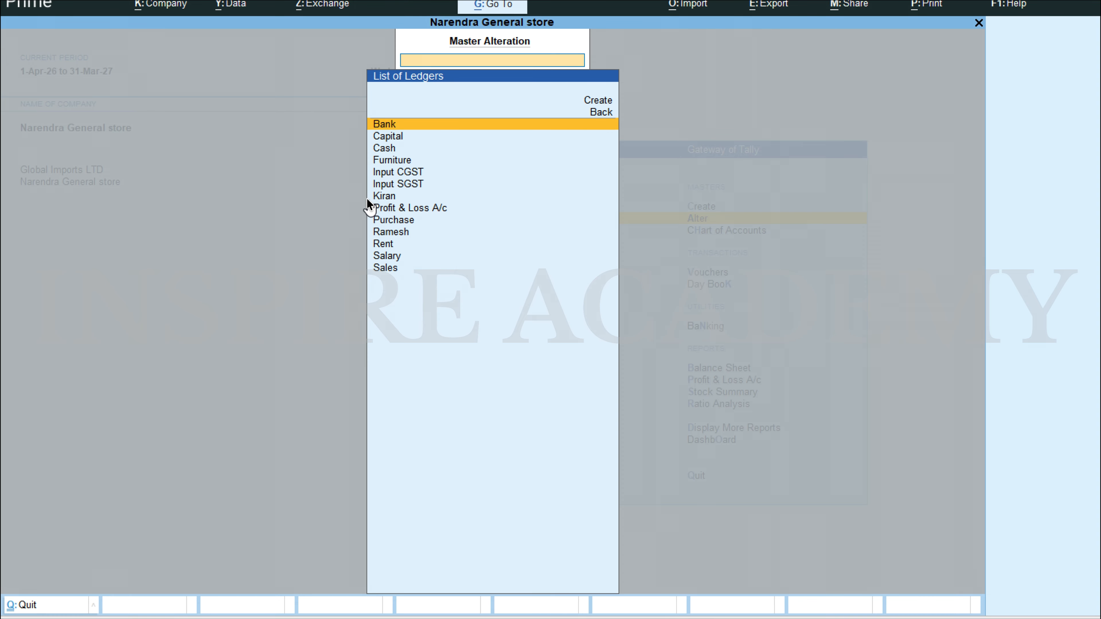
key(Down)
key(Down)
key(Down)
key(Down)
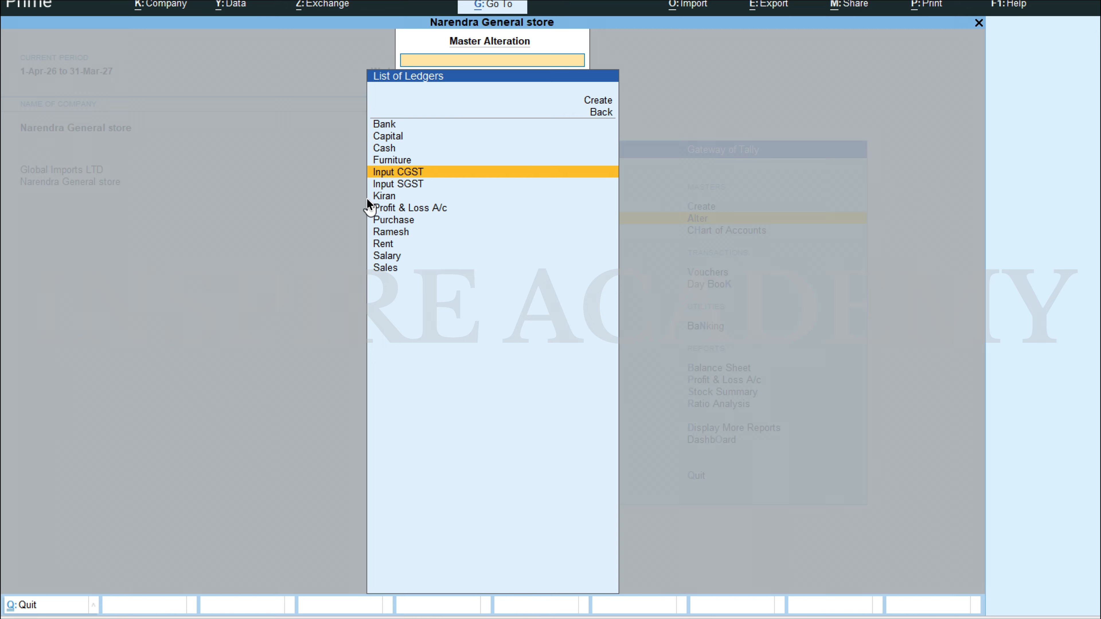
key(Up)
key(Down)
key(Up)
key(Down)
key(Escape)
key(Escape)
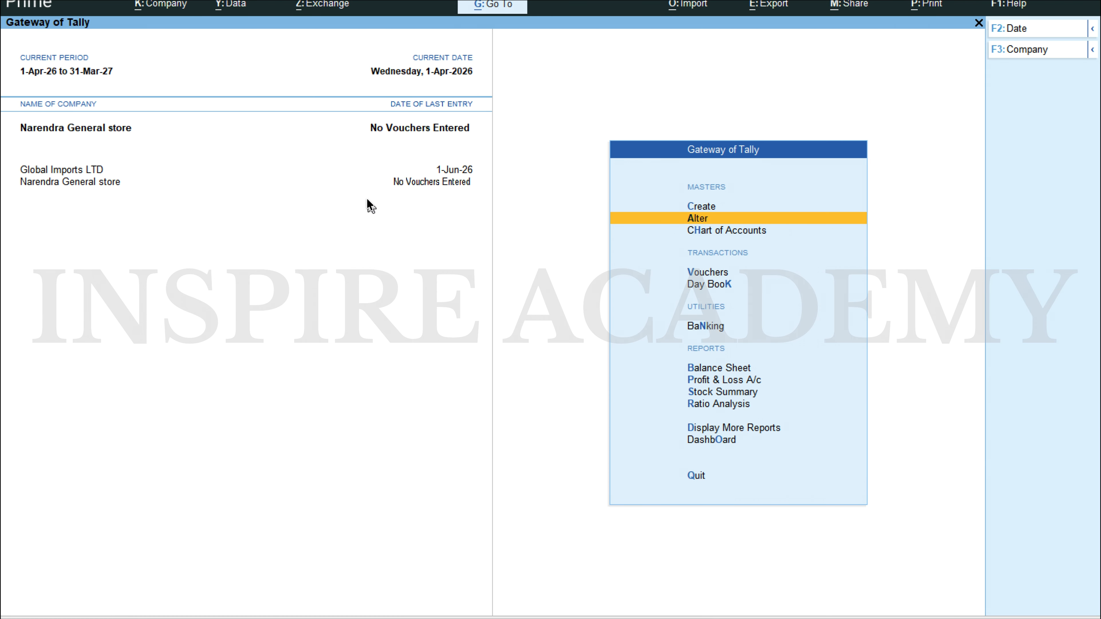
Step: Look over the Scenario 1 transactions in the Word document and the blank journal voucher in TallyPrime, and quit the voucher
key(Down)
key(Down)
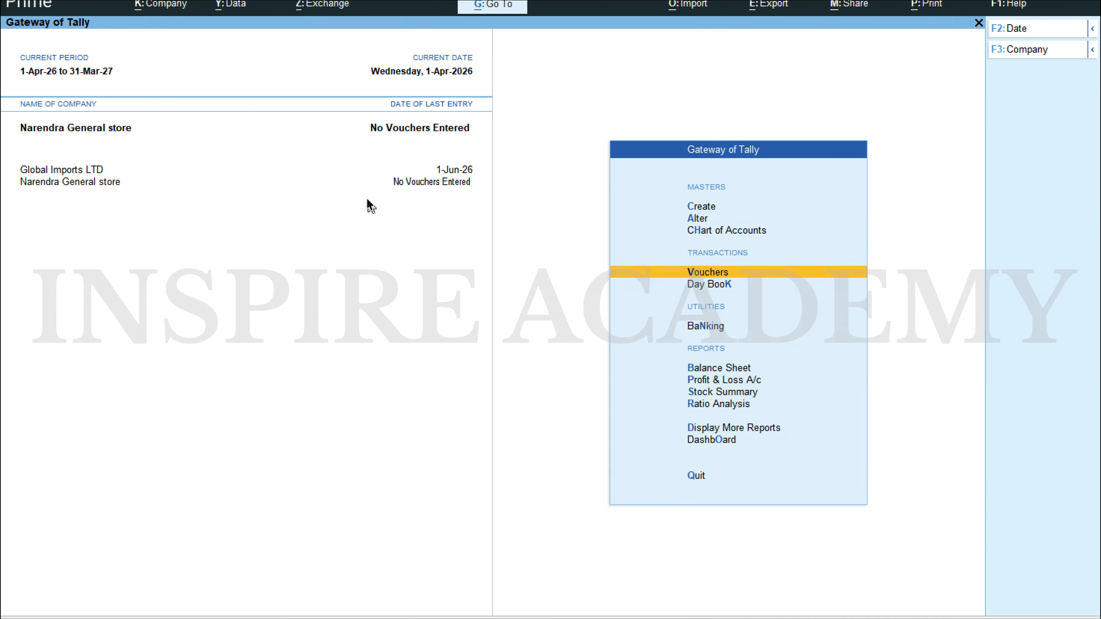
key(Up)
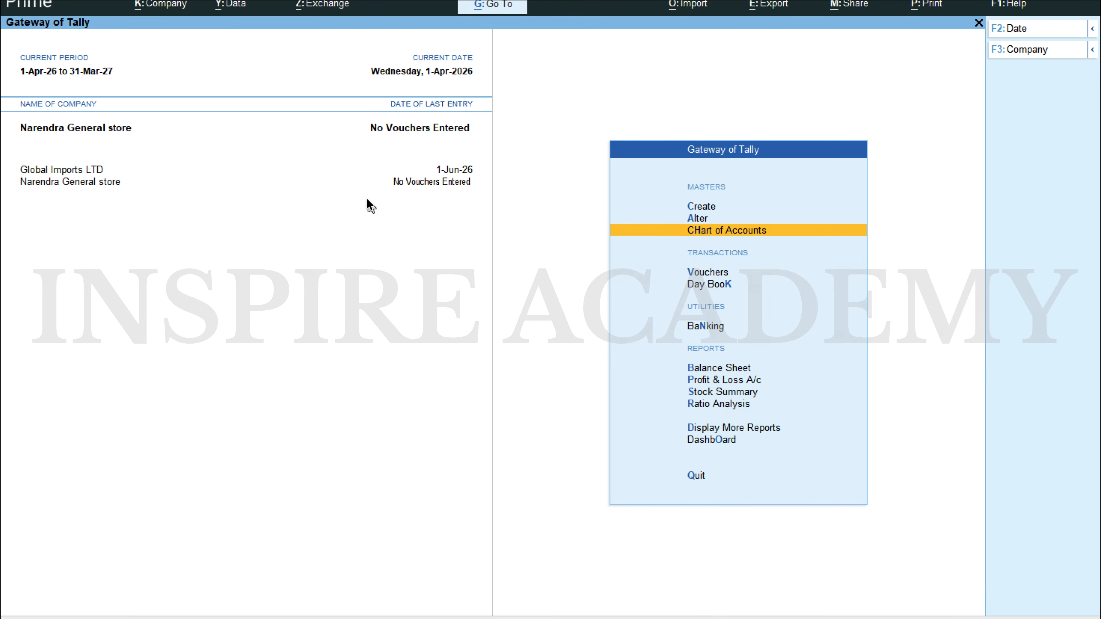
key(Down)
key(alt+Tab)
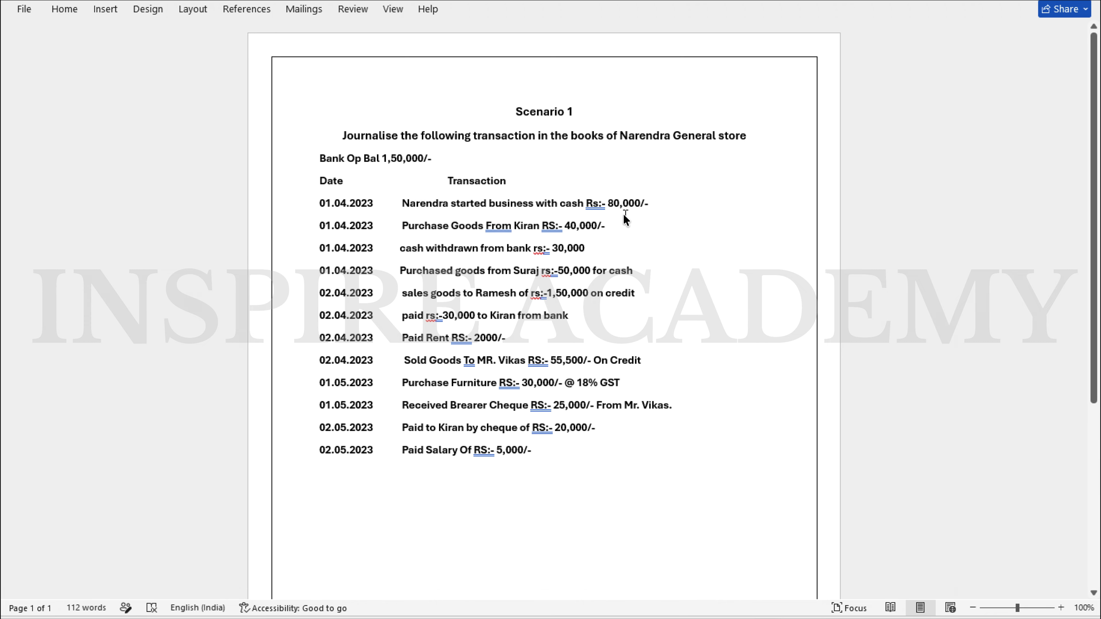
key(alt+Tab)
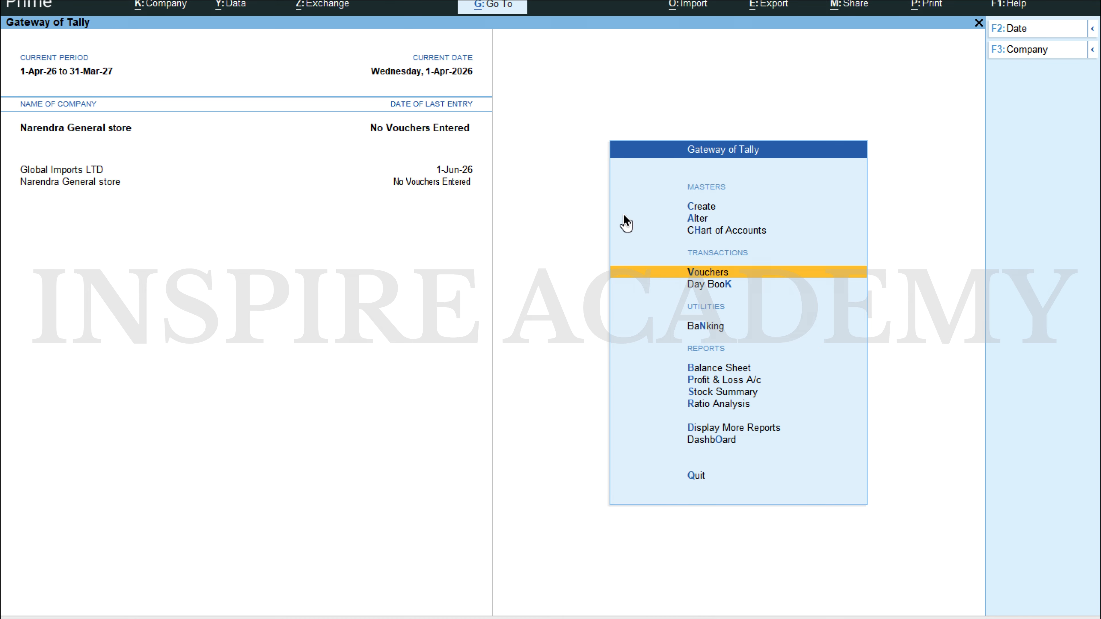
key(Return)
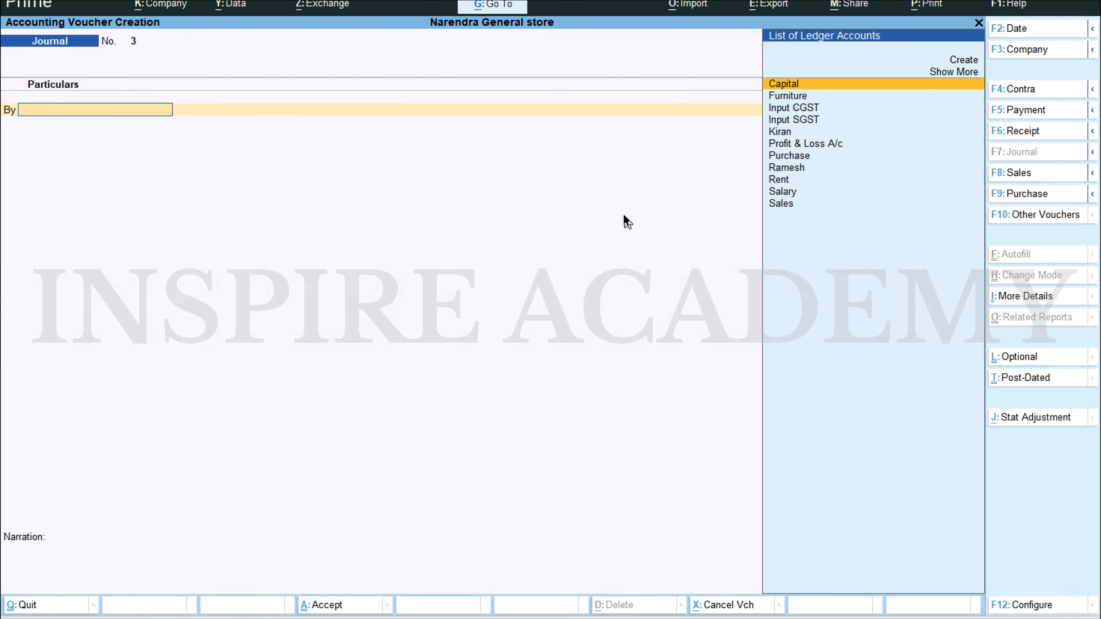
key(alt+Tab)
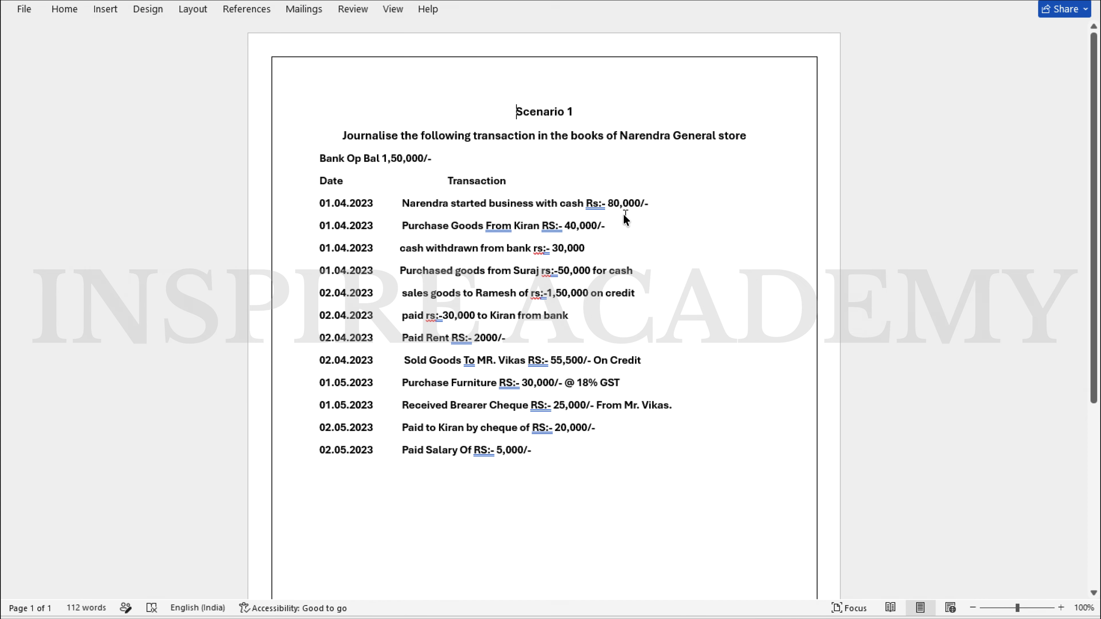
key(alt+Tab)
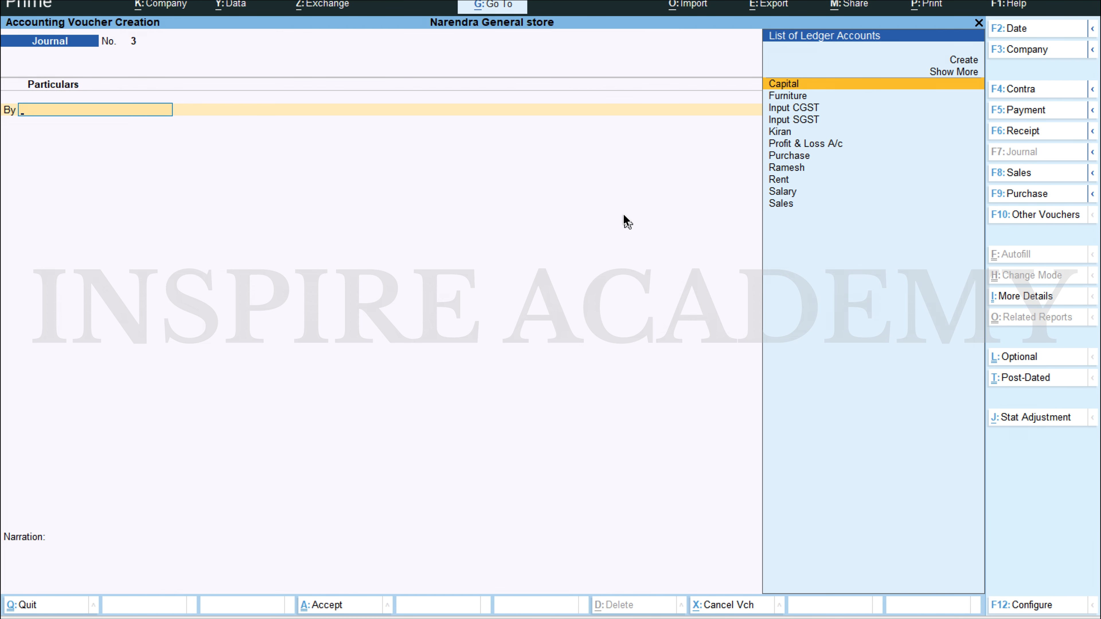
key(Escape)
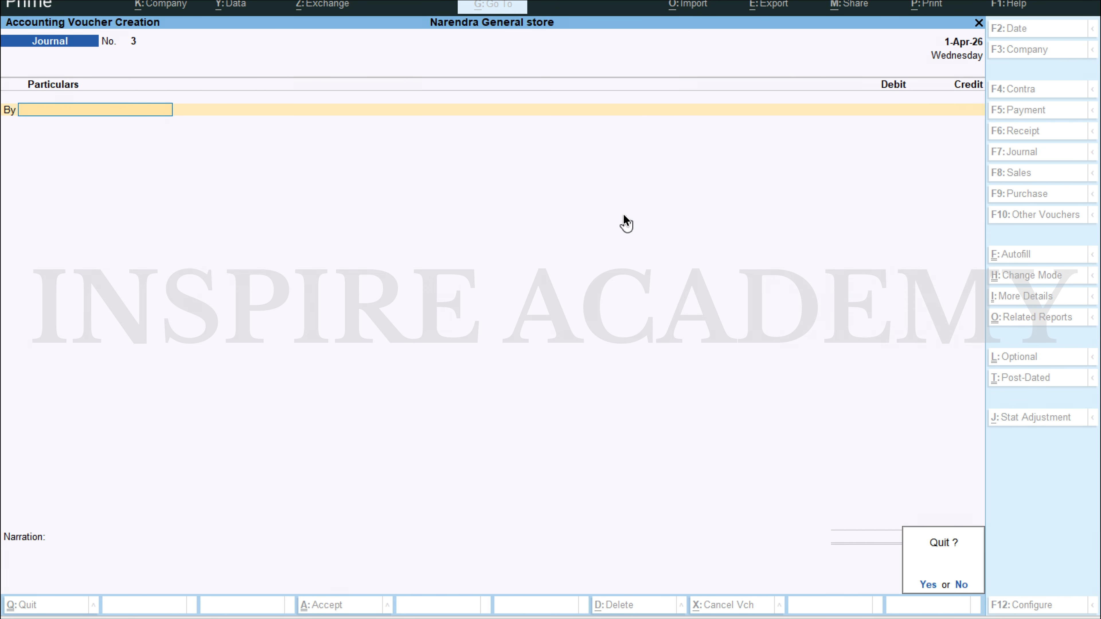
key(y)
Step: Open a new journal voucher and set its voucher date to 1-Apr-26
key(Return)
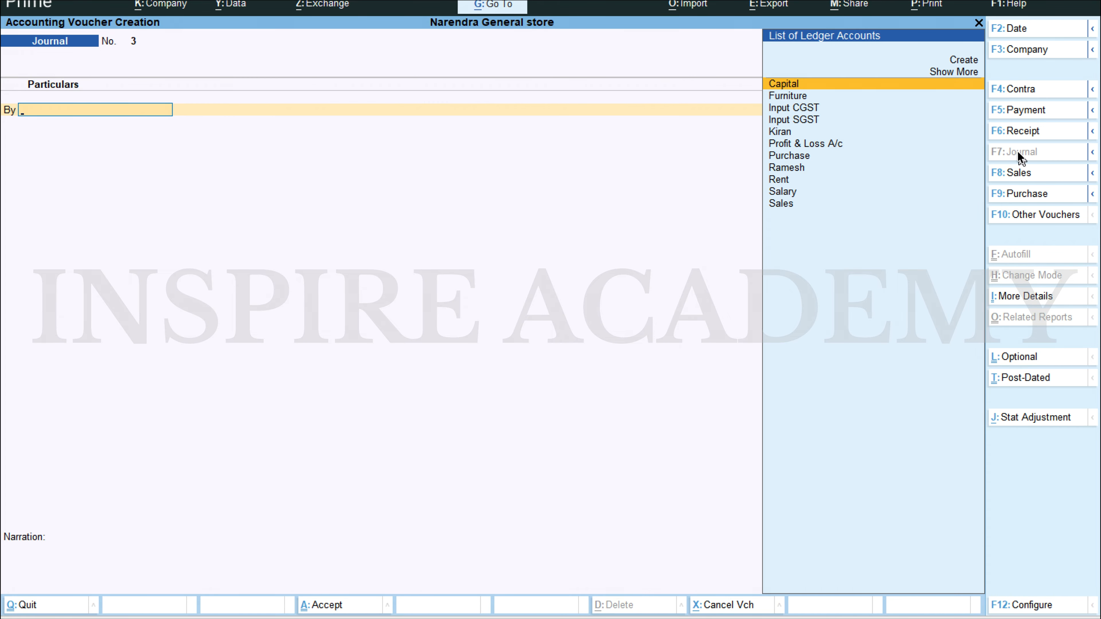
key(F2)
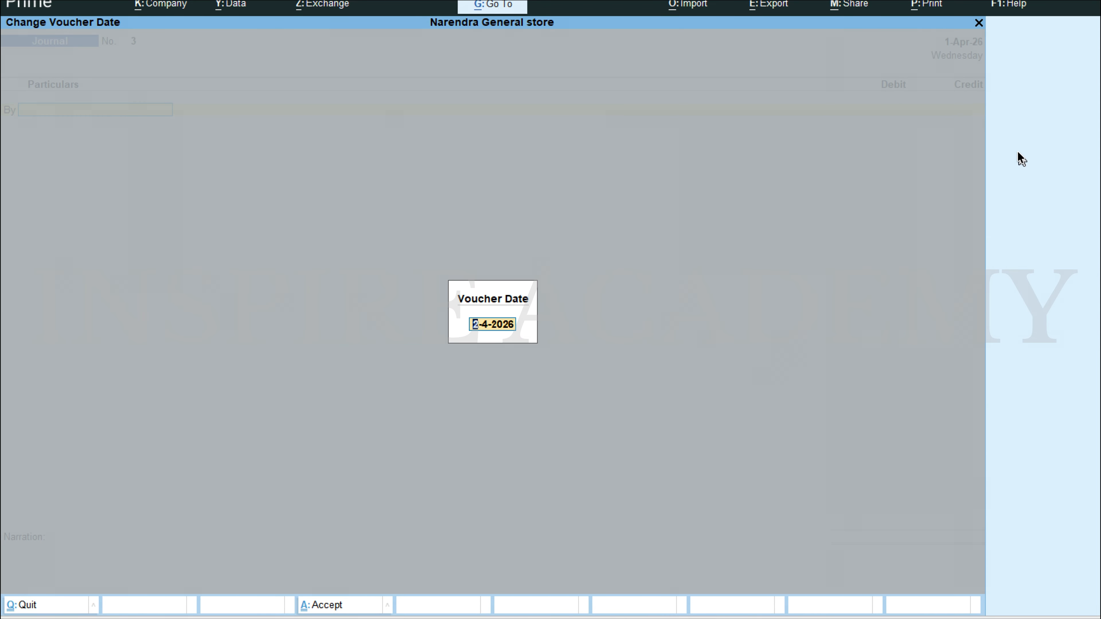
text(1.4)
key(Return)
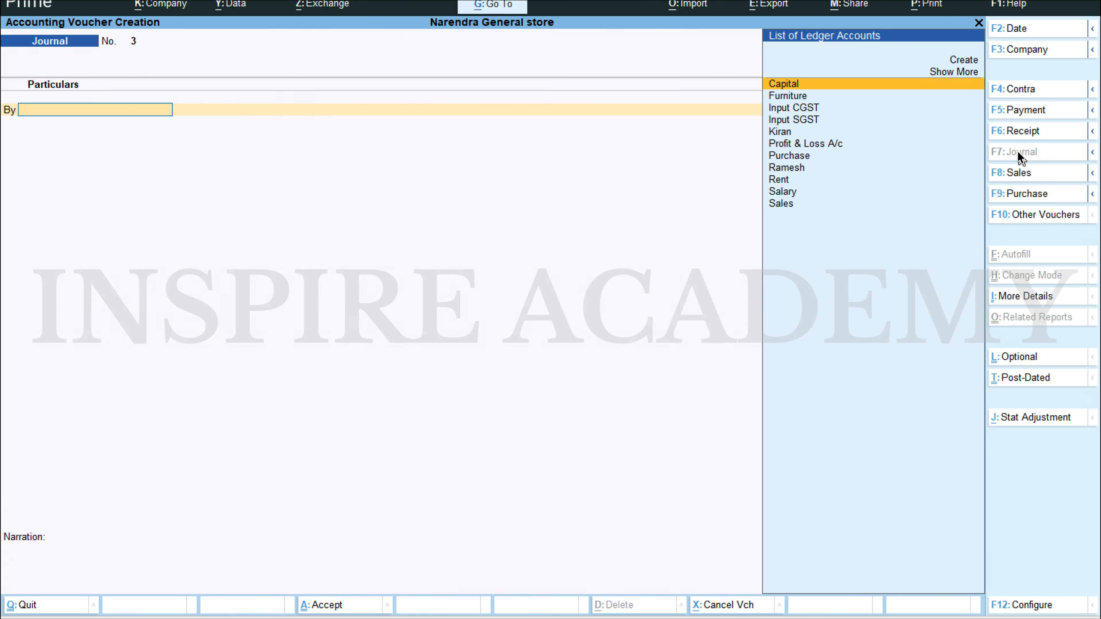
Step: Debit the Cash ledger with 80,000 in the journal voucher
text(Cash)
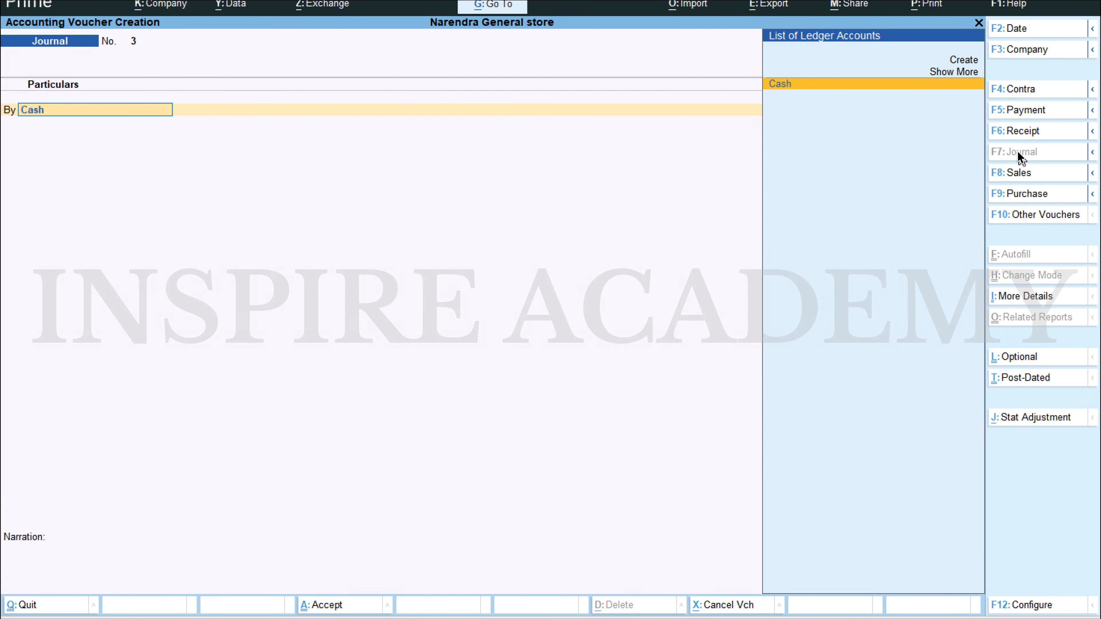
key(Return)
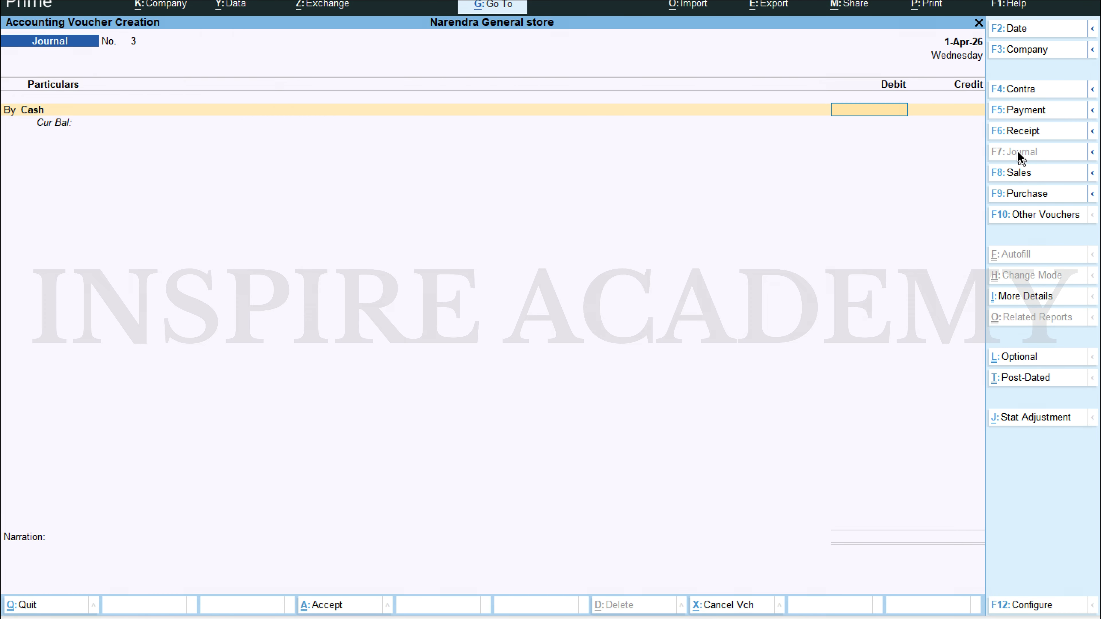
text(80000)
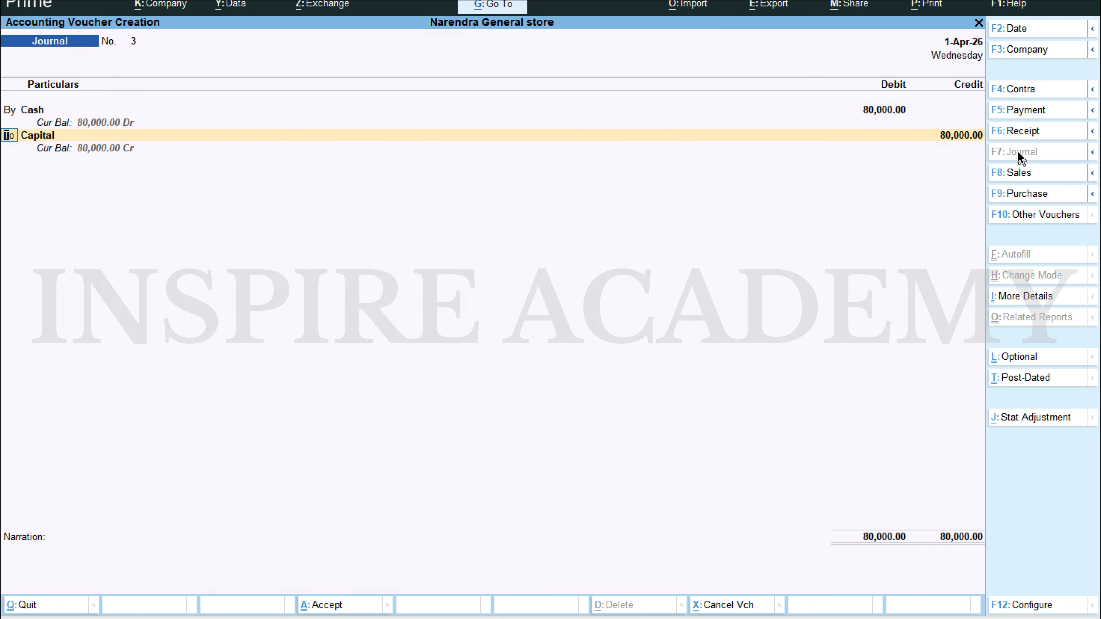
Step: Credit the Capital ledger with 80,000, save the journal voucher without a narration, and leave voucher entry
key(BackSpace)
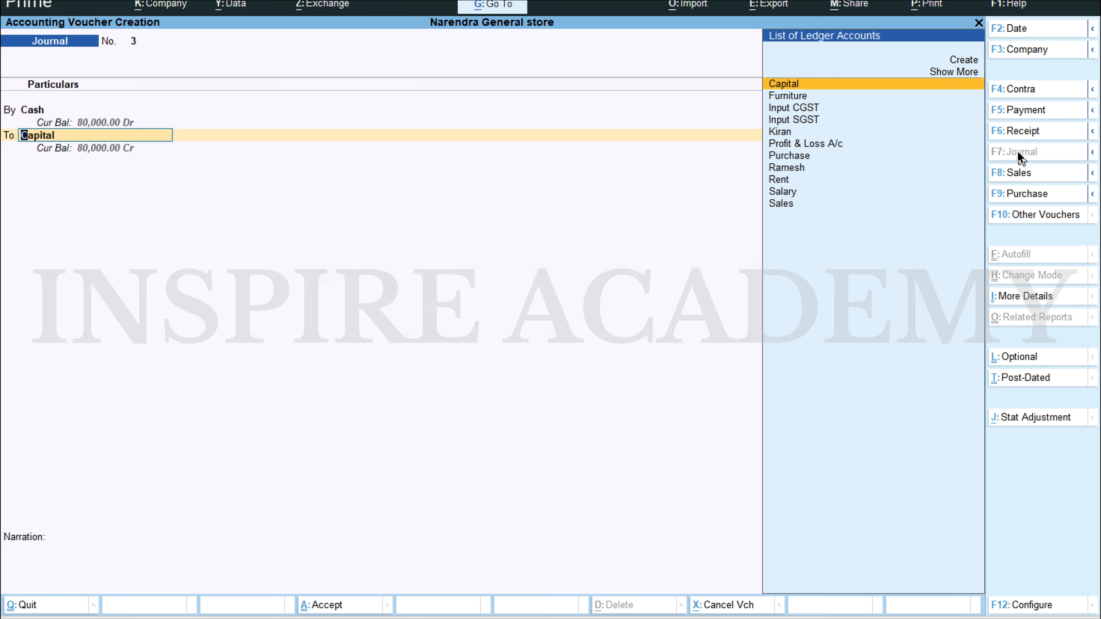
key(Return)
key(BackSpace)
text(Ca)
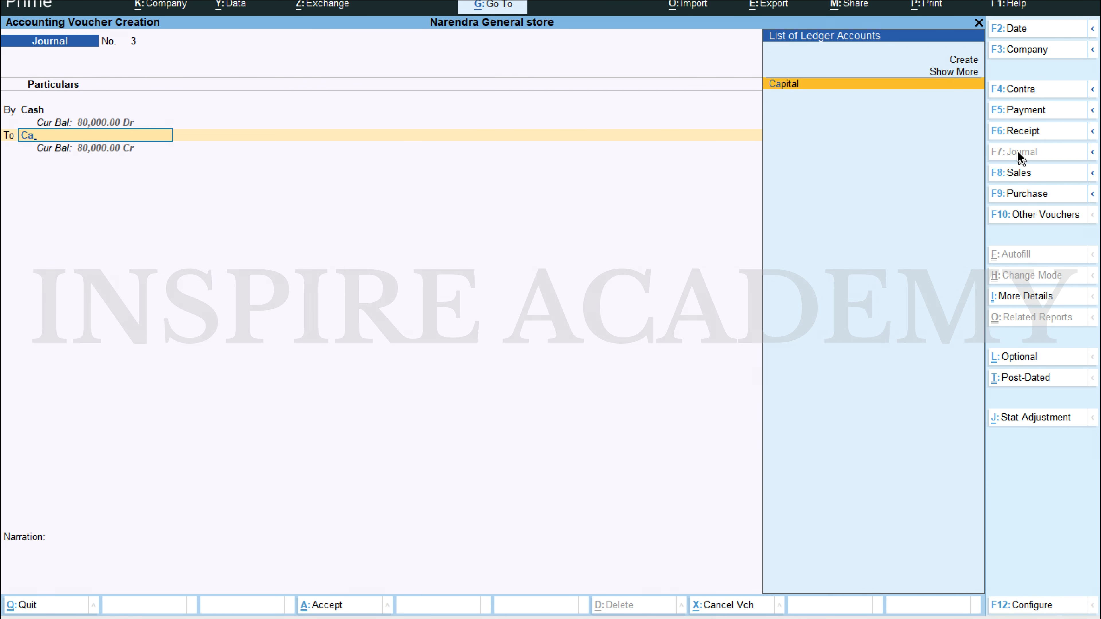
key(Return)
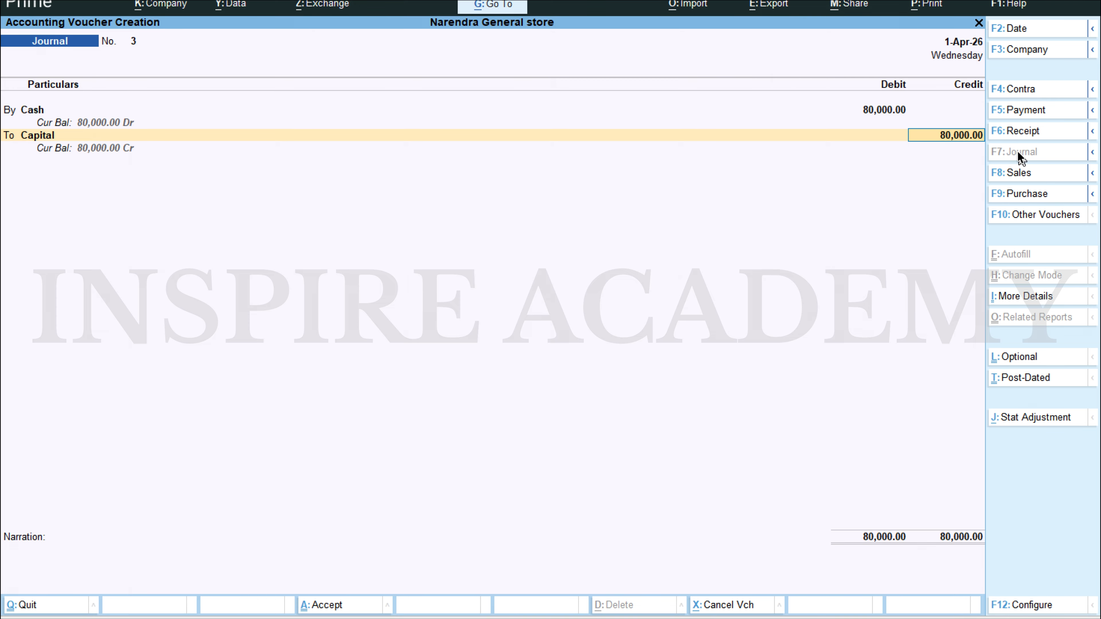
key(Return)
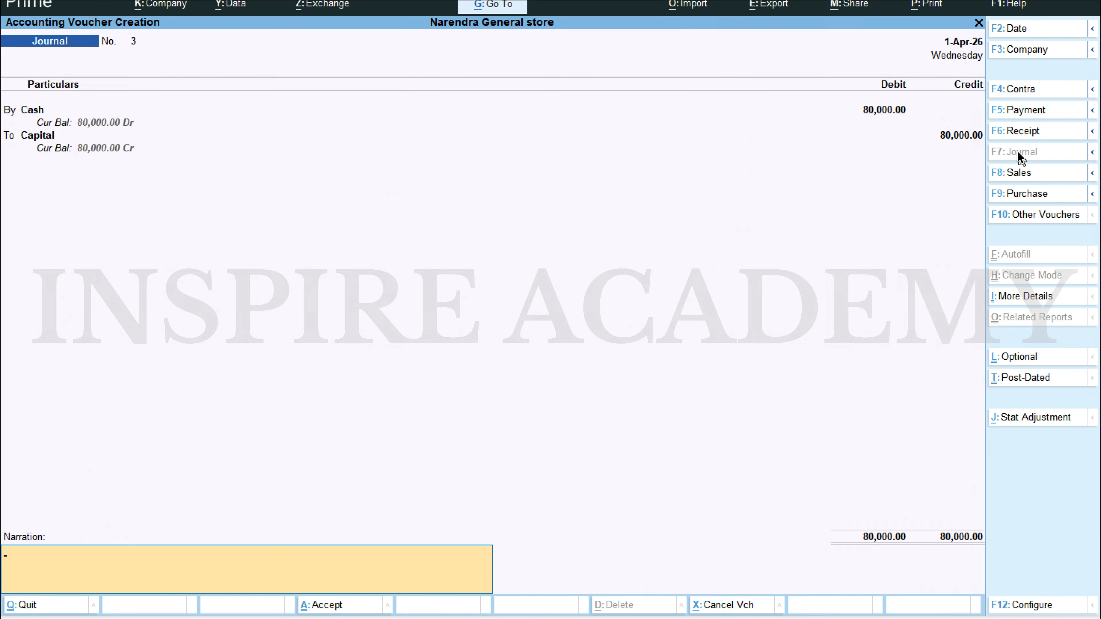
key(ctrl+a)
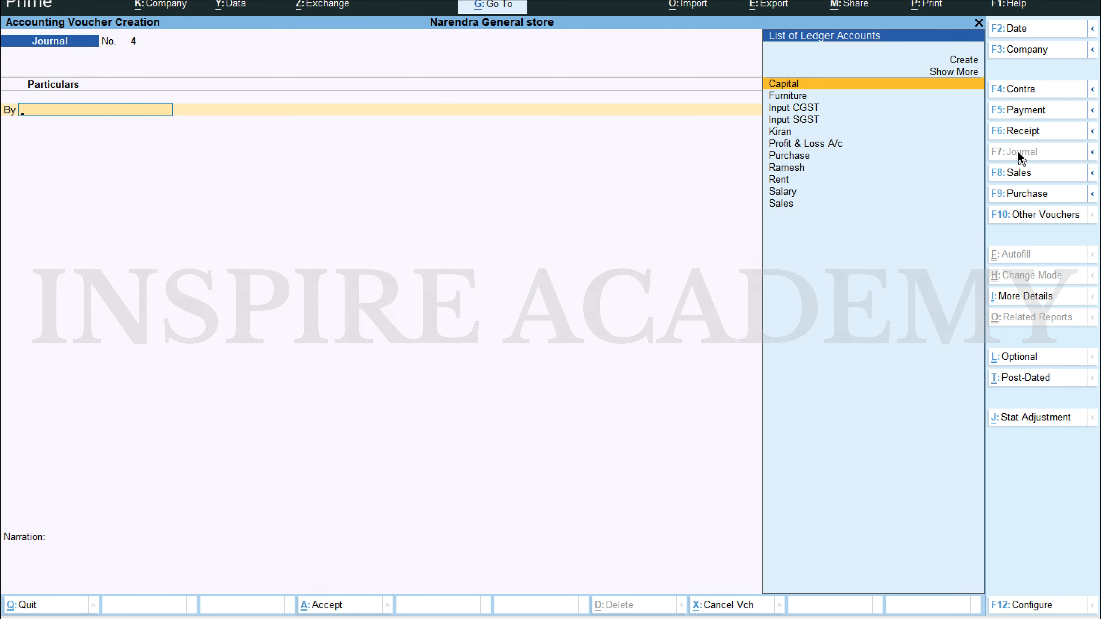
key(Escape)
key(Return)
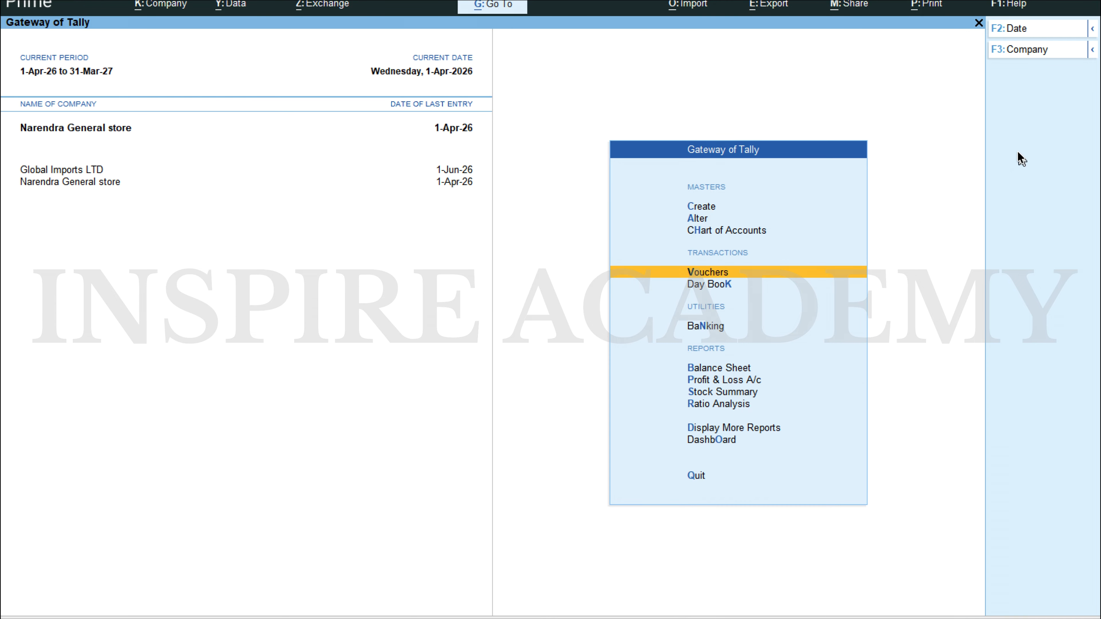
Step: Look at the Day Book and the Profit & Loss A/c of Narendra General store, and close both reports
key(Down)
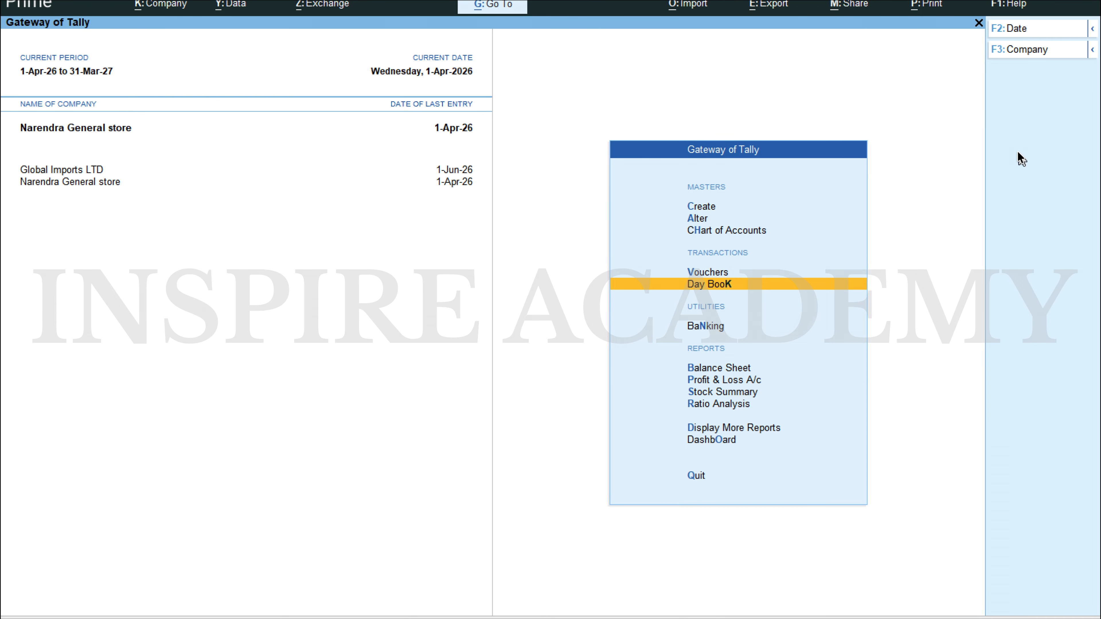
key(Return)
key(Escape)
key(Down)
key(Down)
key(Down)
key(Up)
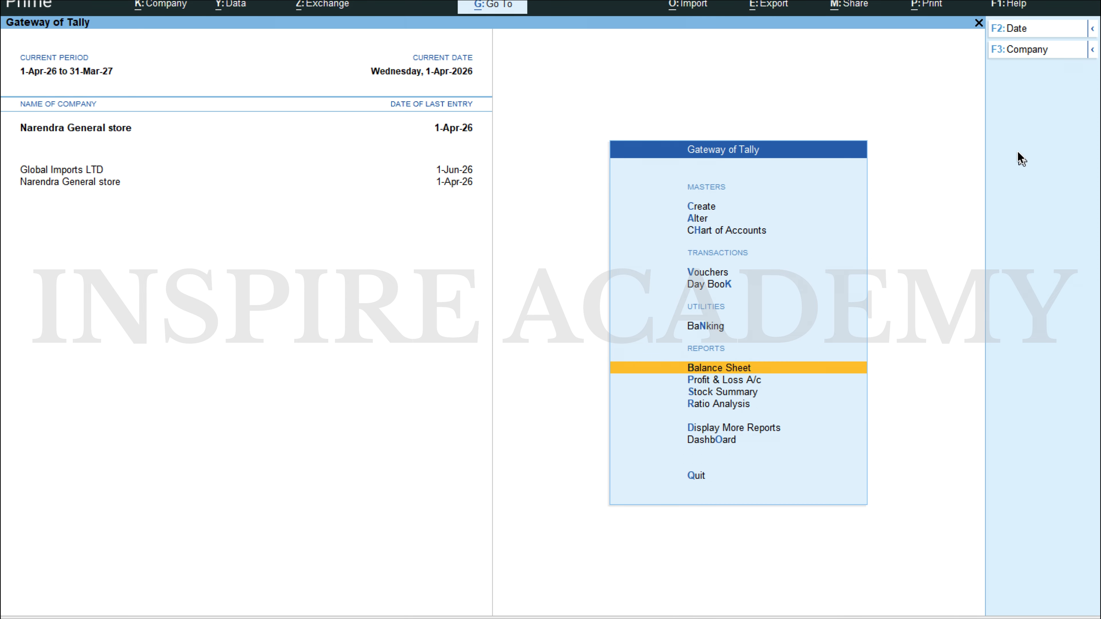
key(Down)
key(Return)
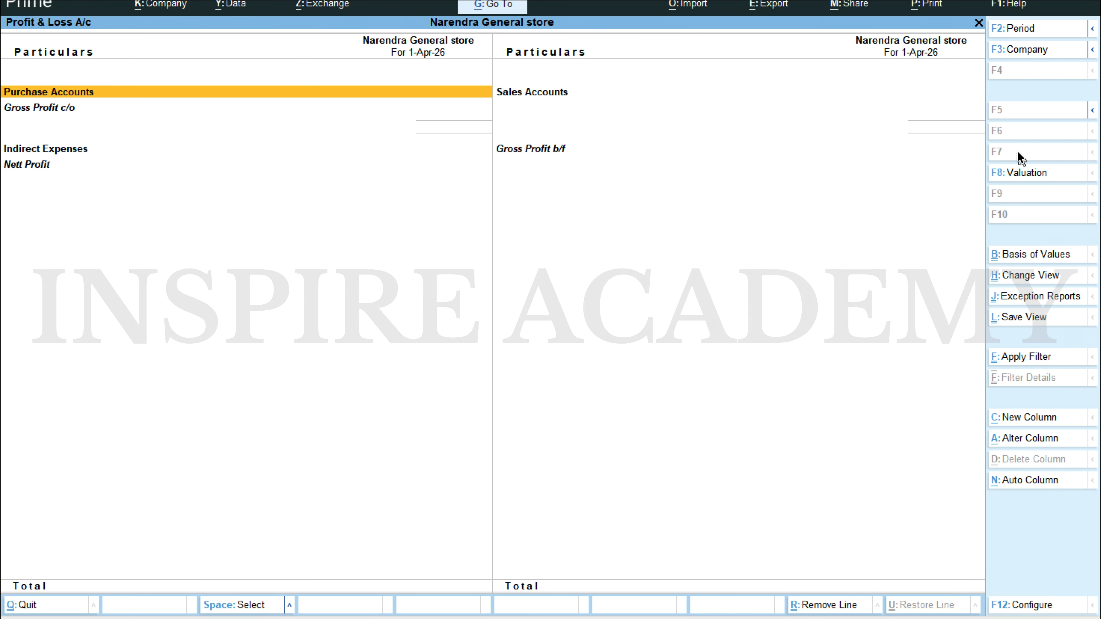
key(Escape)
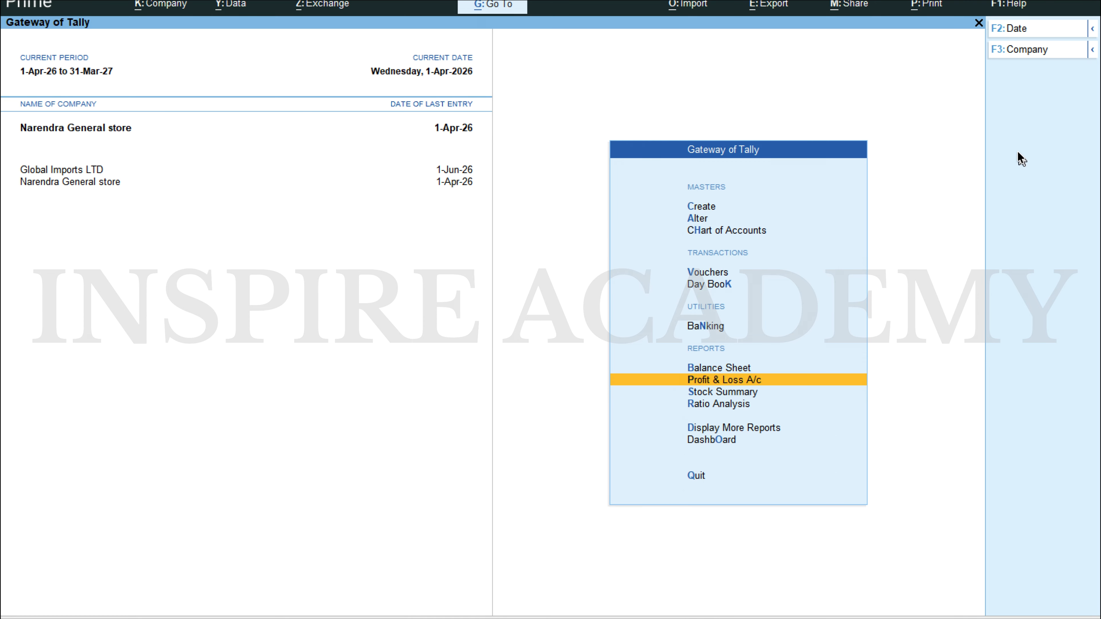
Step: Open the Balance Sheet and examine the Capital Account group summary, and return to the Balance Sheet
key(Up)
key(Return)
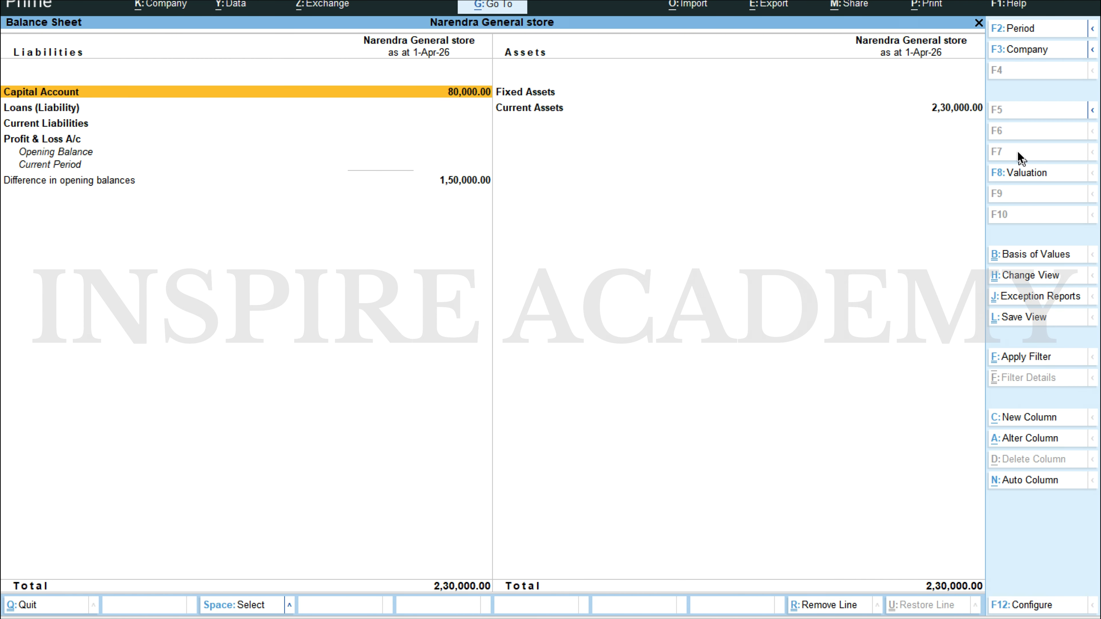
key(Down)
key(Up)
key(Return)
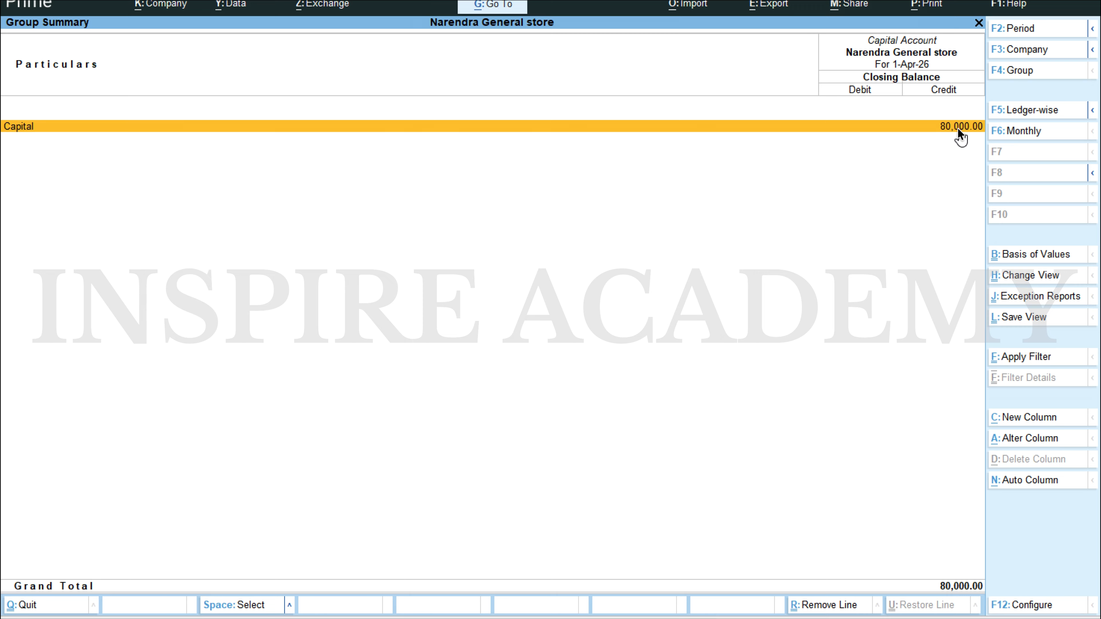
key(Escape)
Step: Examine the Current Assets and Cash-in-Hand summaries in the Balance Sheet, and return to the Gateway of Tally
key(Right)
key(Down)
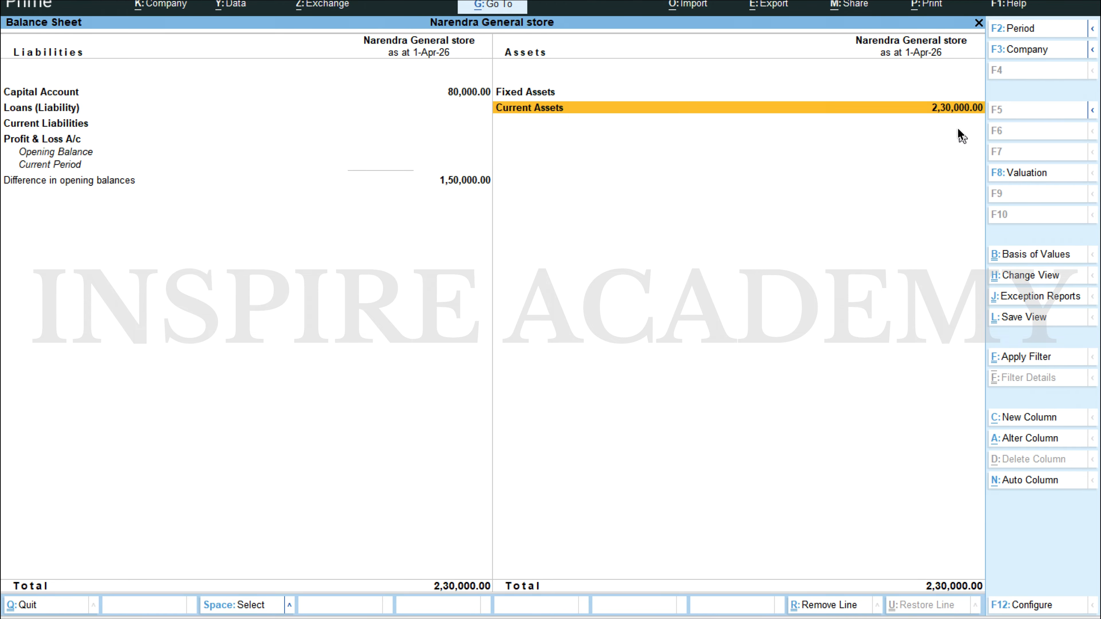
key(Return)
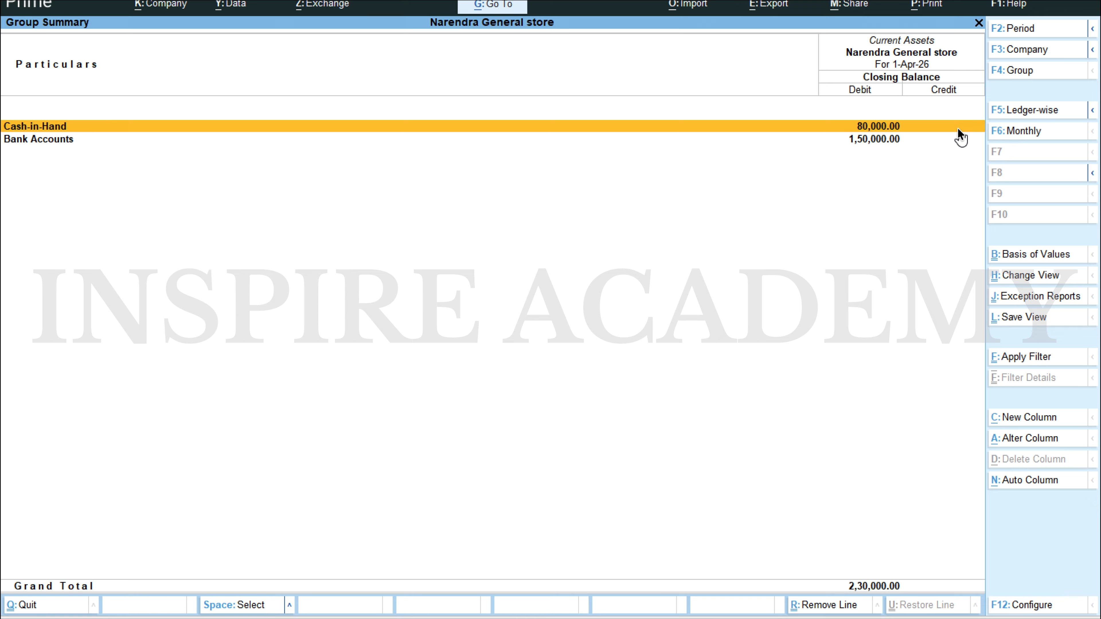
key(Down)
key(Up)
key(Return)
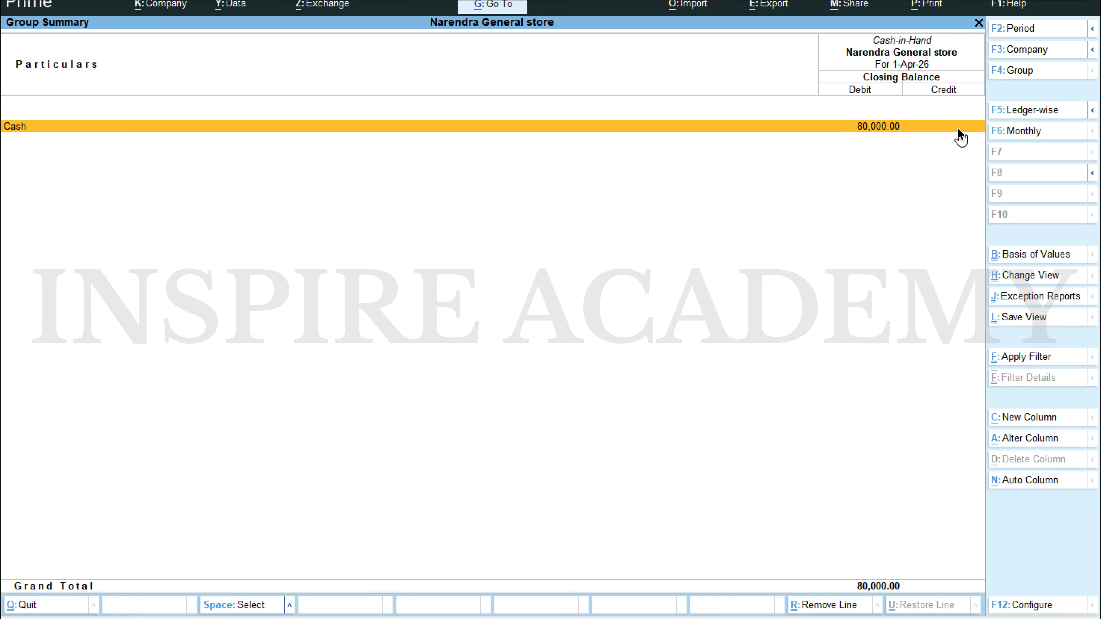
key(Escape)
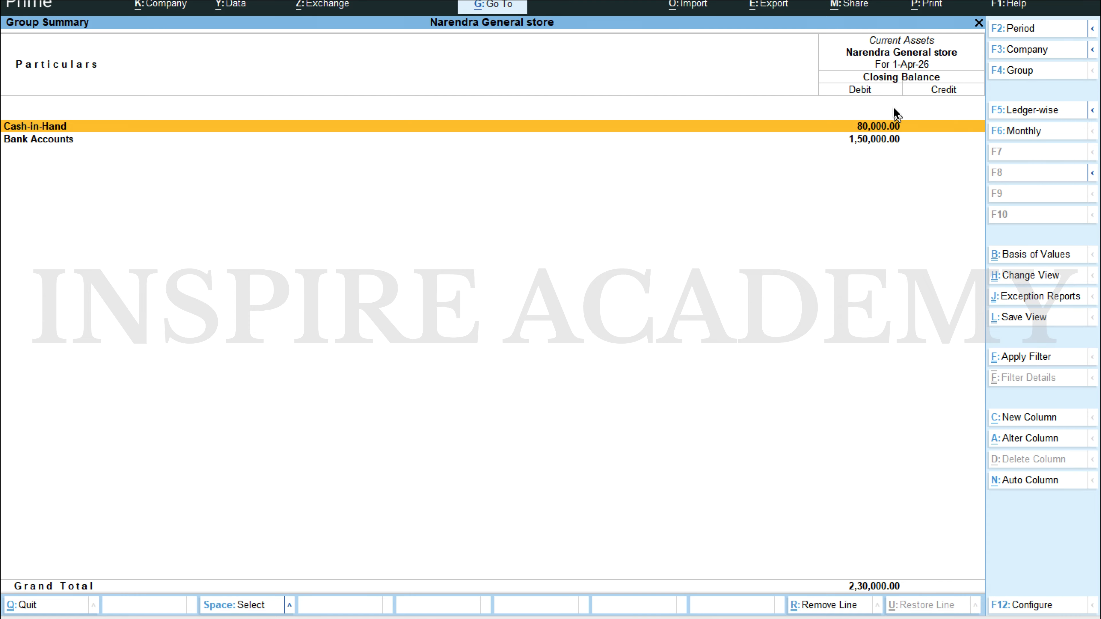
key(Escape)
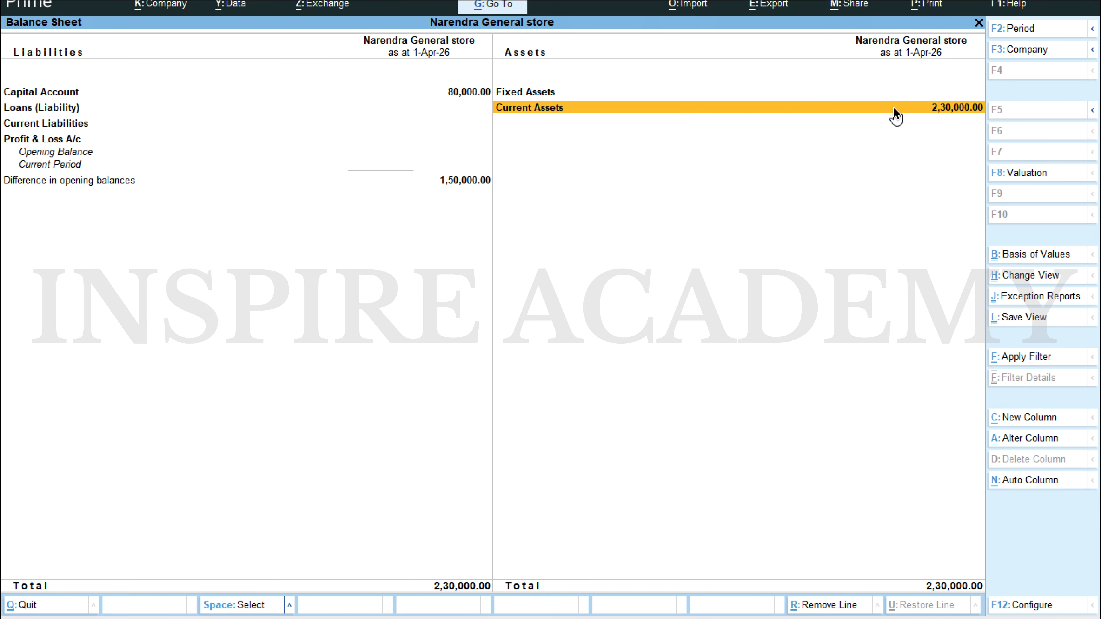
key(Escape)
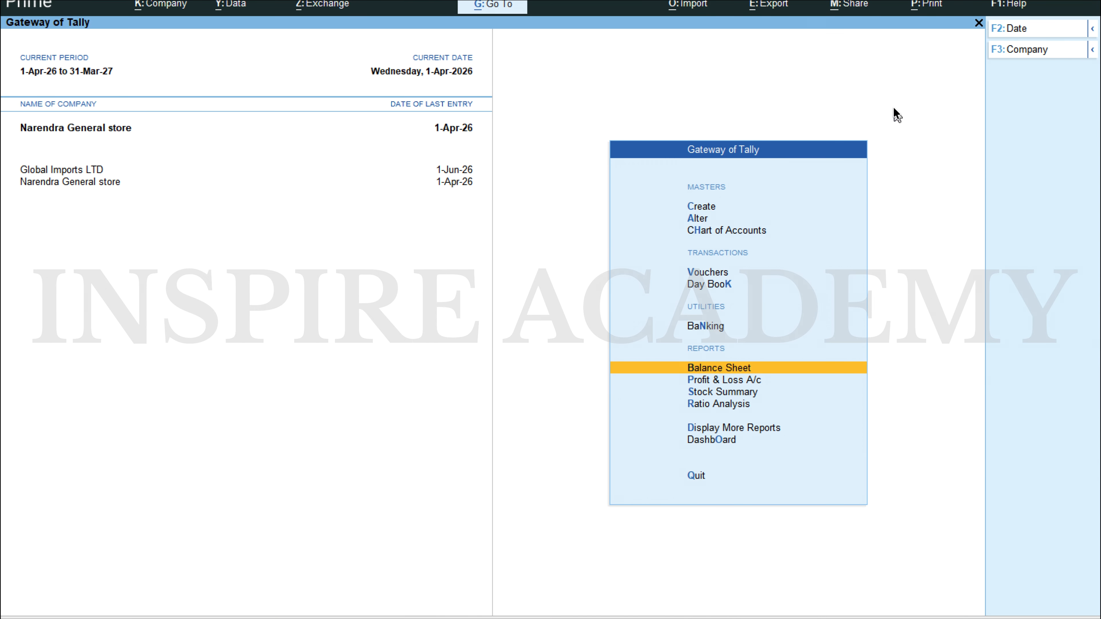
Step: Start a new journal voucher, consult the Scenario 1 transactions in the Word document, and set the voucher date to 1-Apr-26
key(Up)
key(Up)
key(Return)
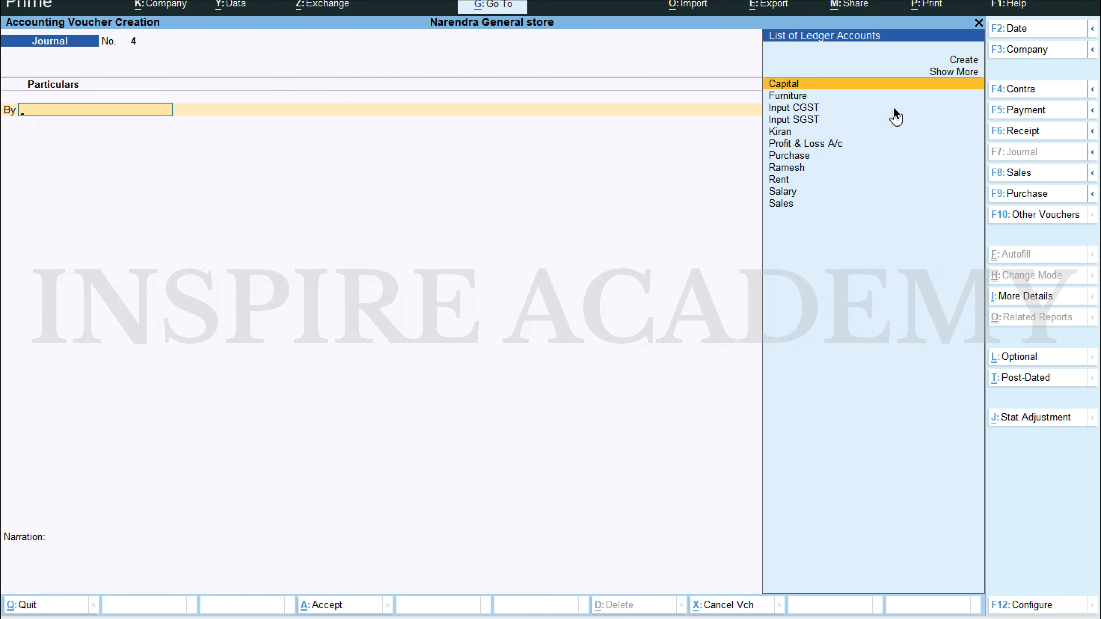
key(alt+Tab)
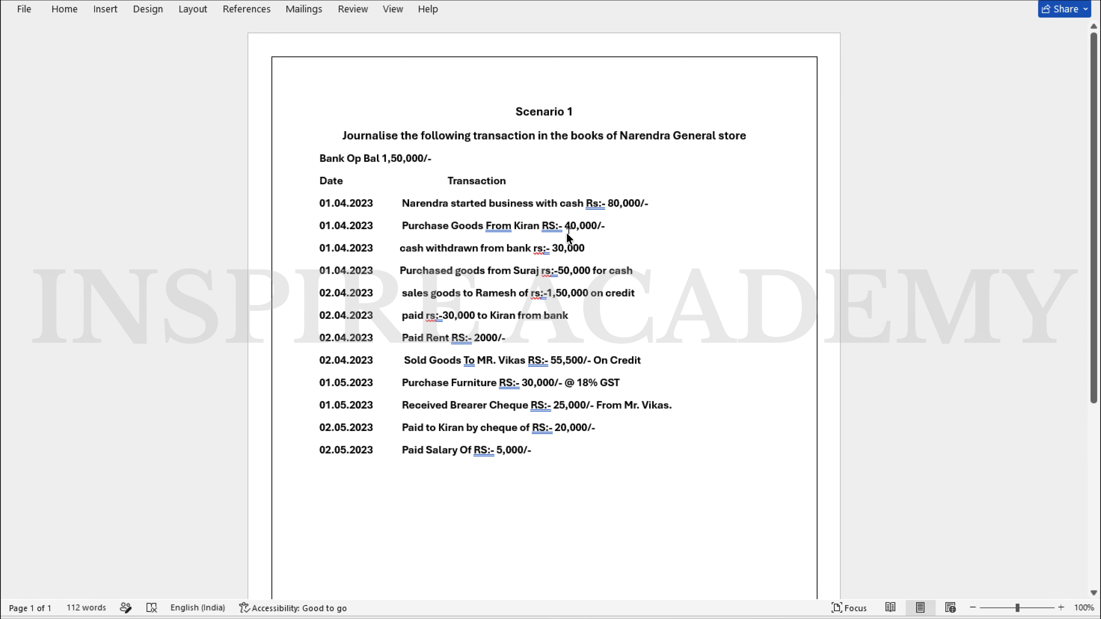
key(alt+Tab)
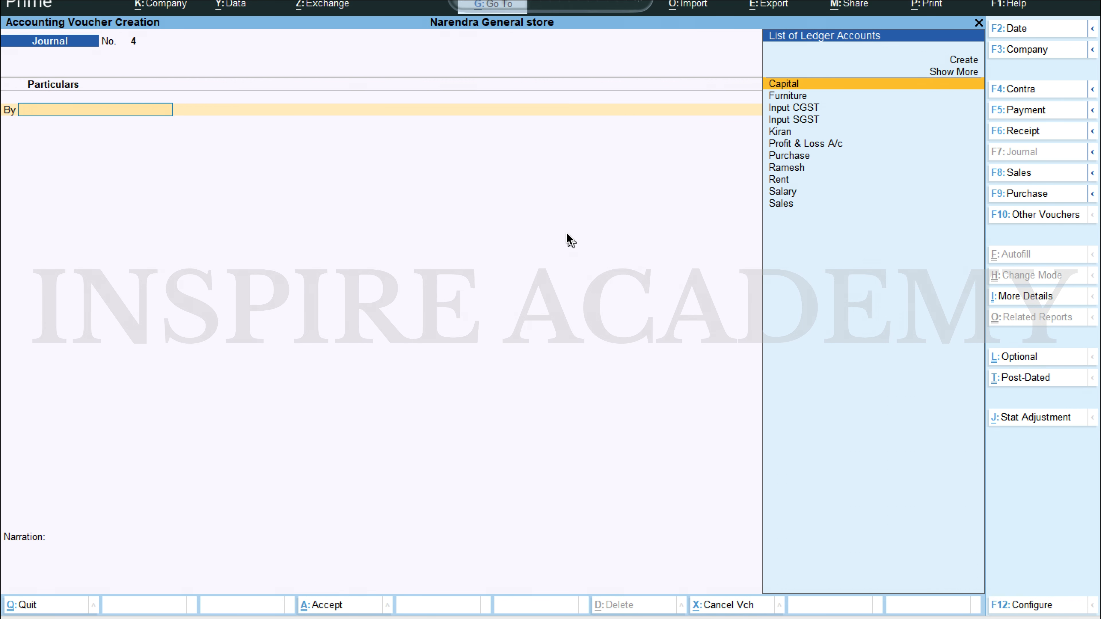
key(F2)
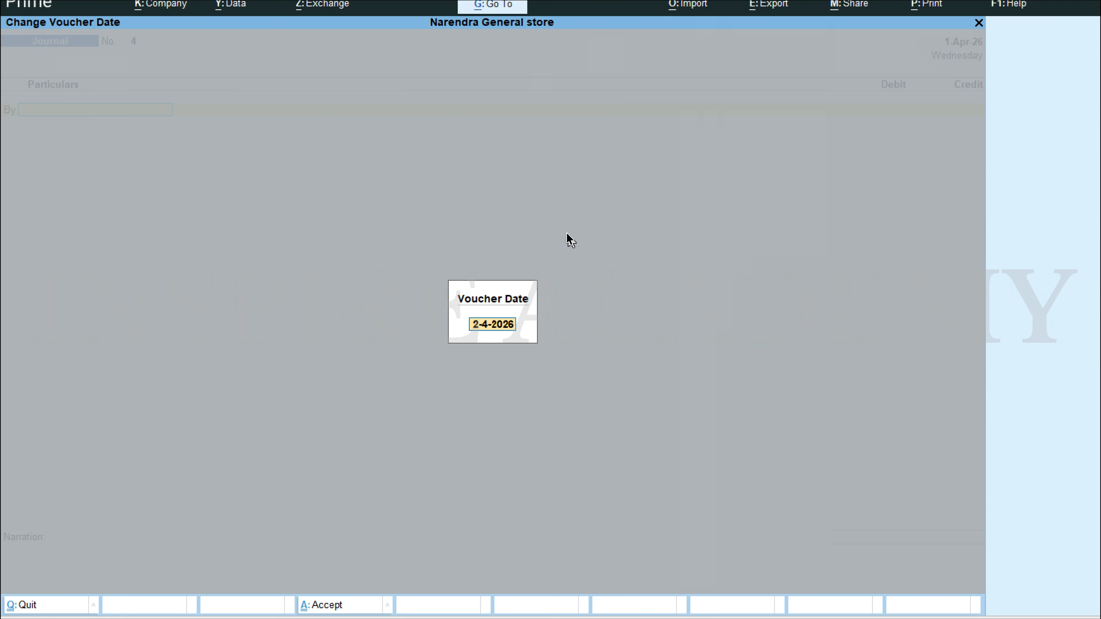
text(1.4)
key(Return)
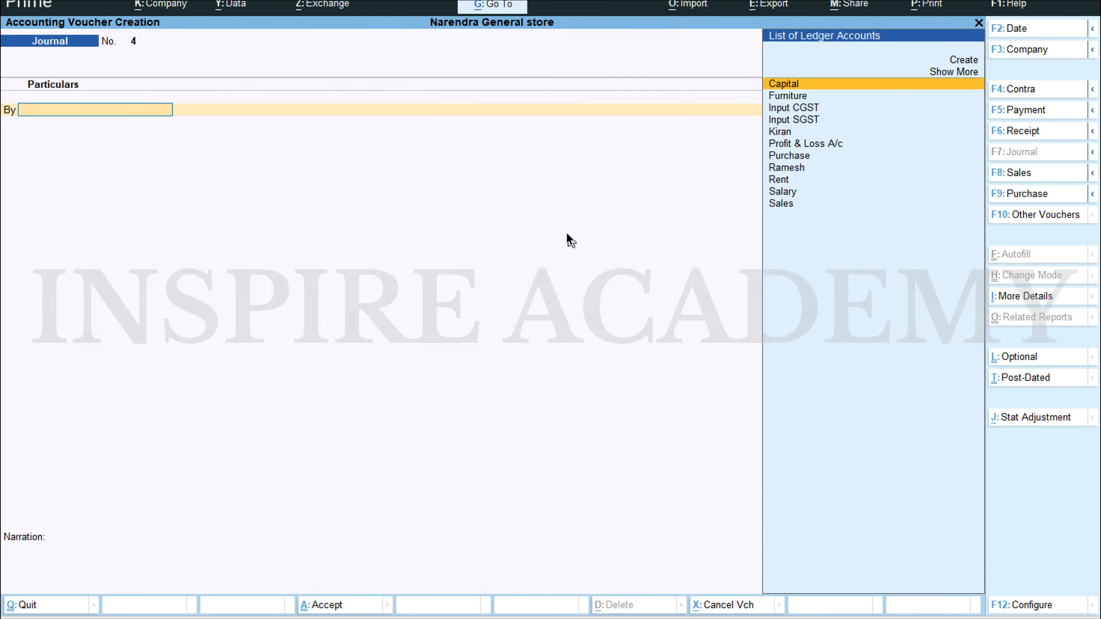
Step: Debit the Purchase ledger with 40,000 in the journal voucher, leaving its inventory allocations empty
text(p)
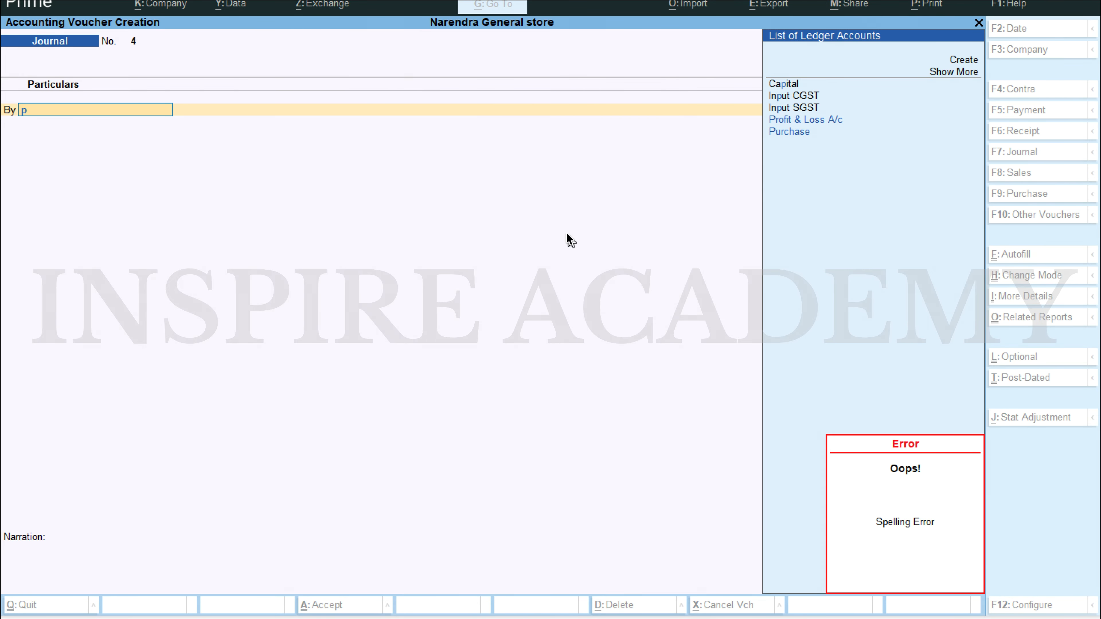
text(u)
key(Return)
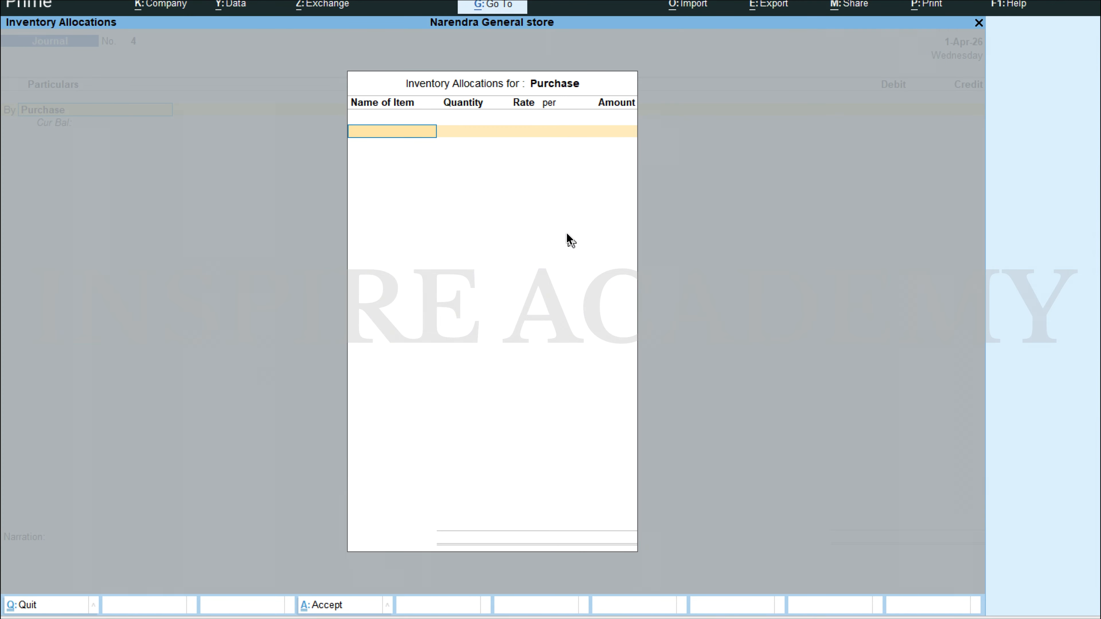
key(Return)
text(40000)
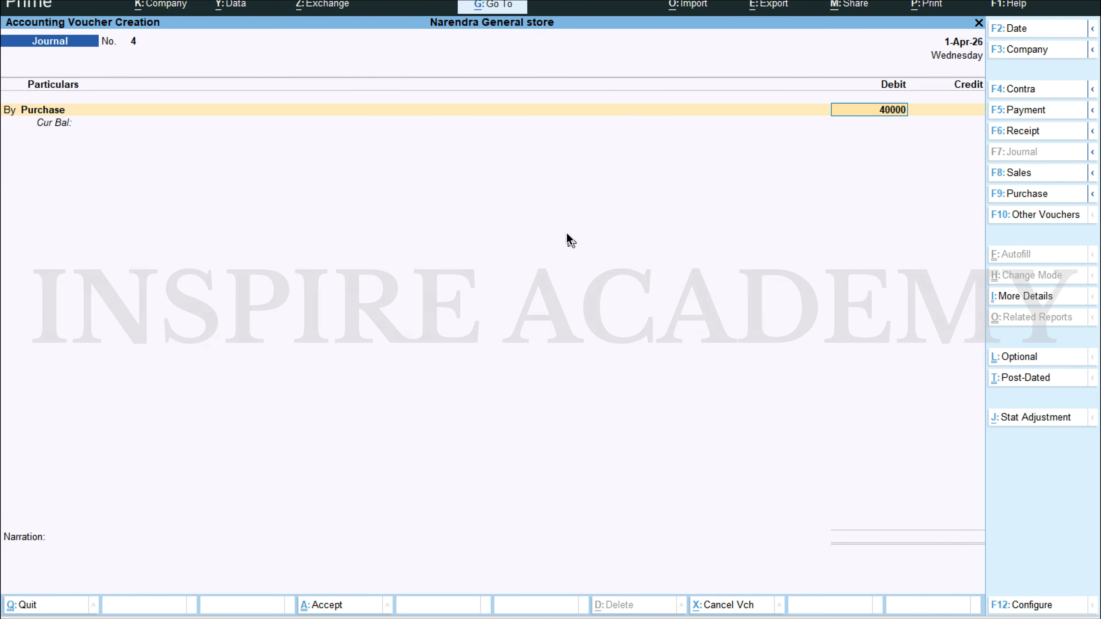
key(Return)
key(Return)
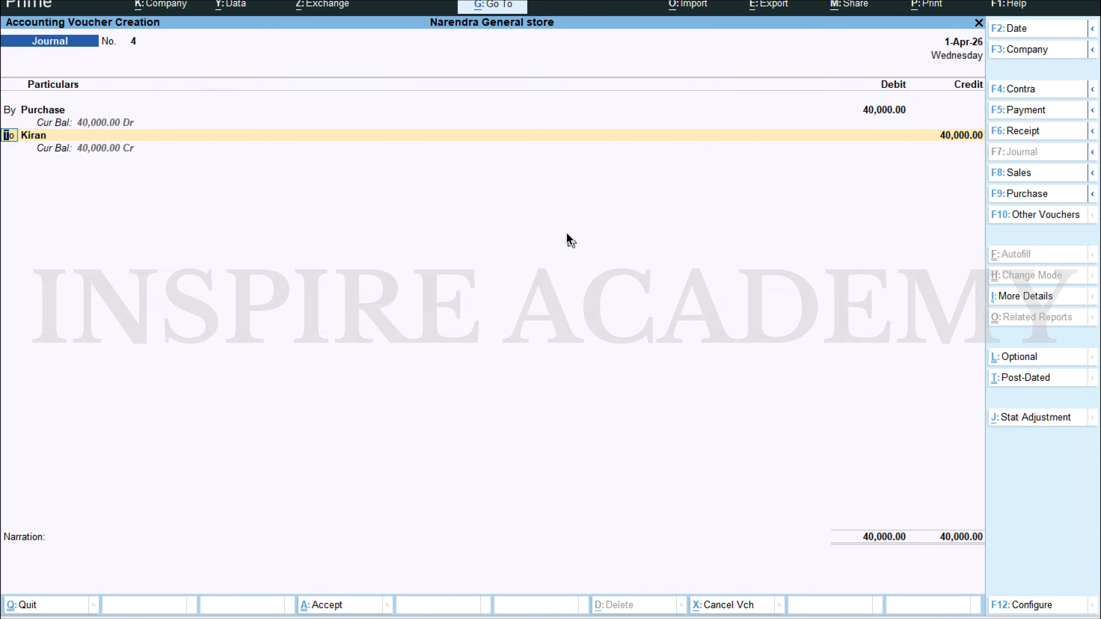
Step: Credit the ledger of the supplier in the second Scenario 1 transaction with 40,000 in the journal voucher
text(Kir)
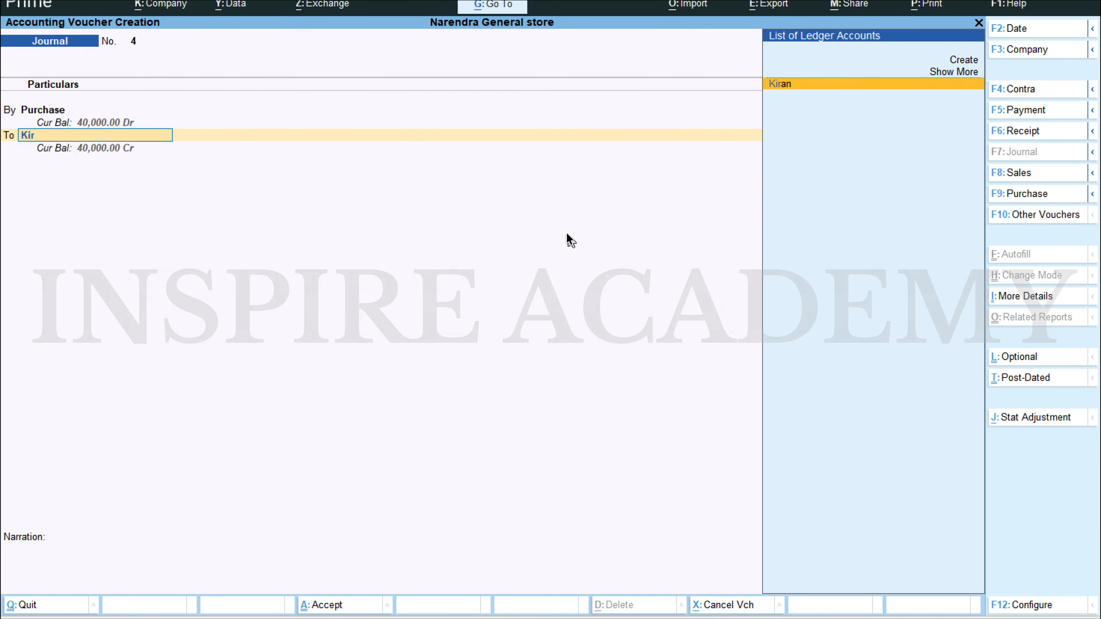
key(Return)
key(Return)
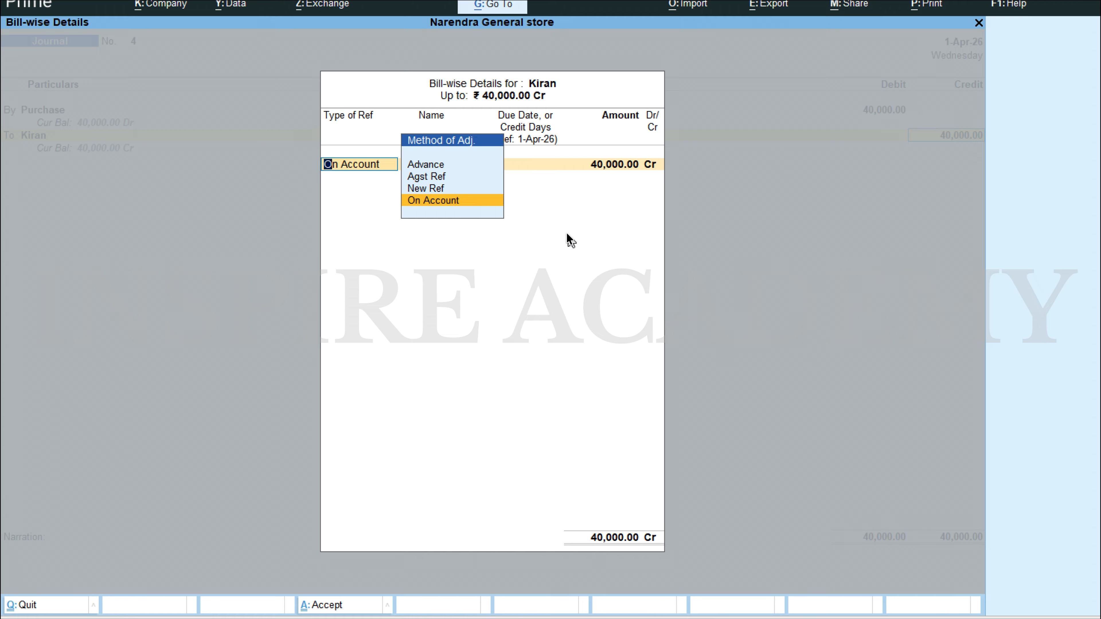
Step: Allocate the supplier's 40,000 credit as a New Ref, save the journal voucher without a narration, and leave voucher entry
key(Up)
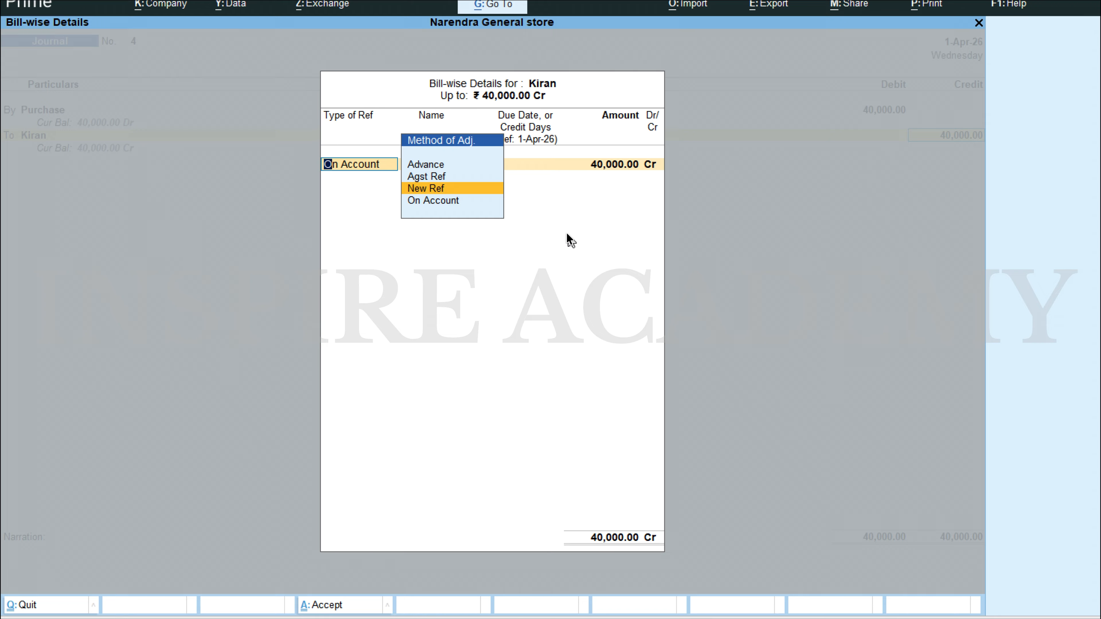
key(Return)
key(Return)
key(Return)
key(Return)
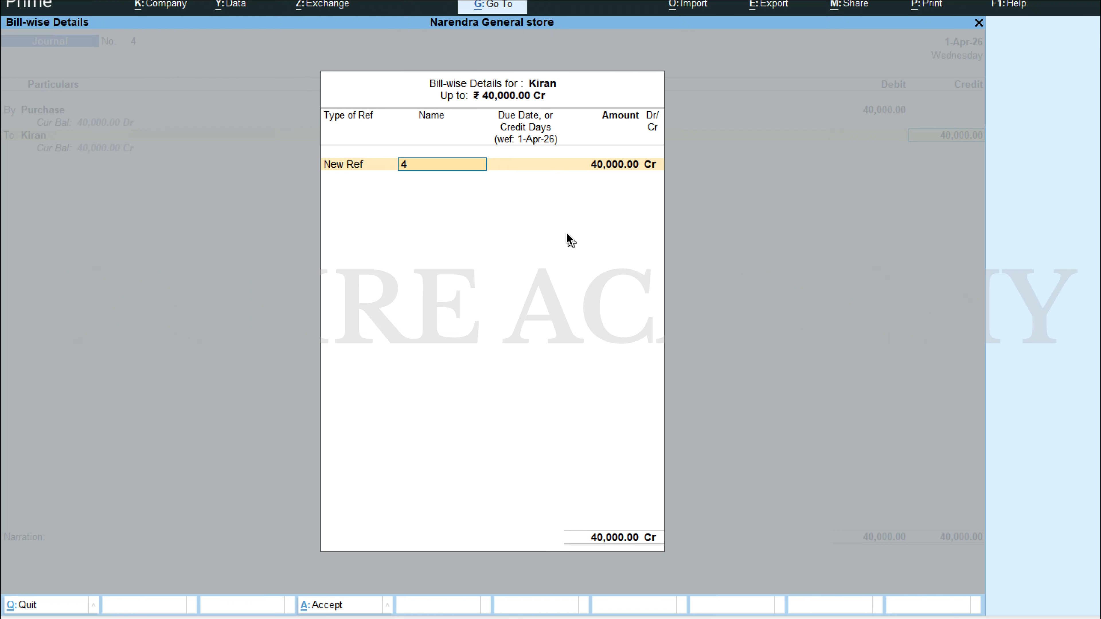
key(Return)
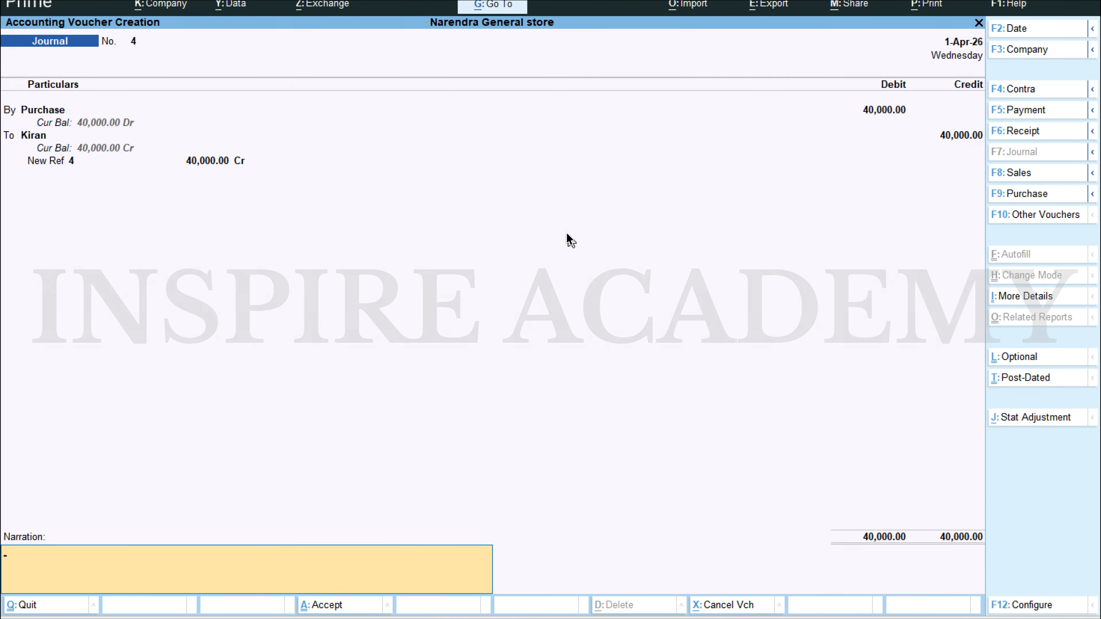
key(Return)
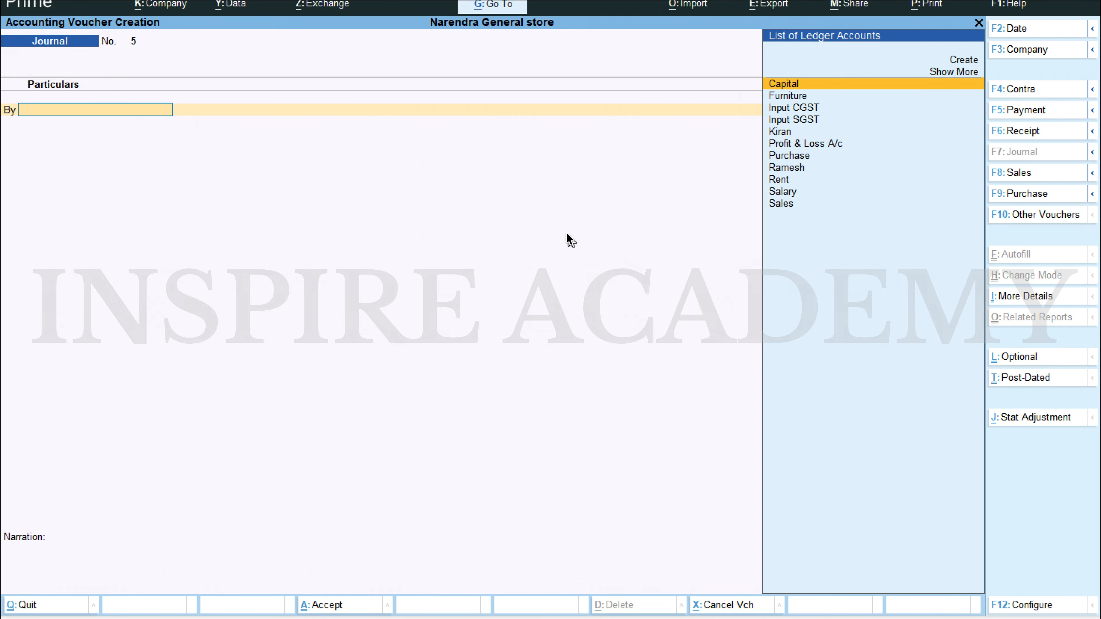
key(Escape)
key(Return)
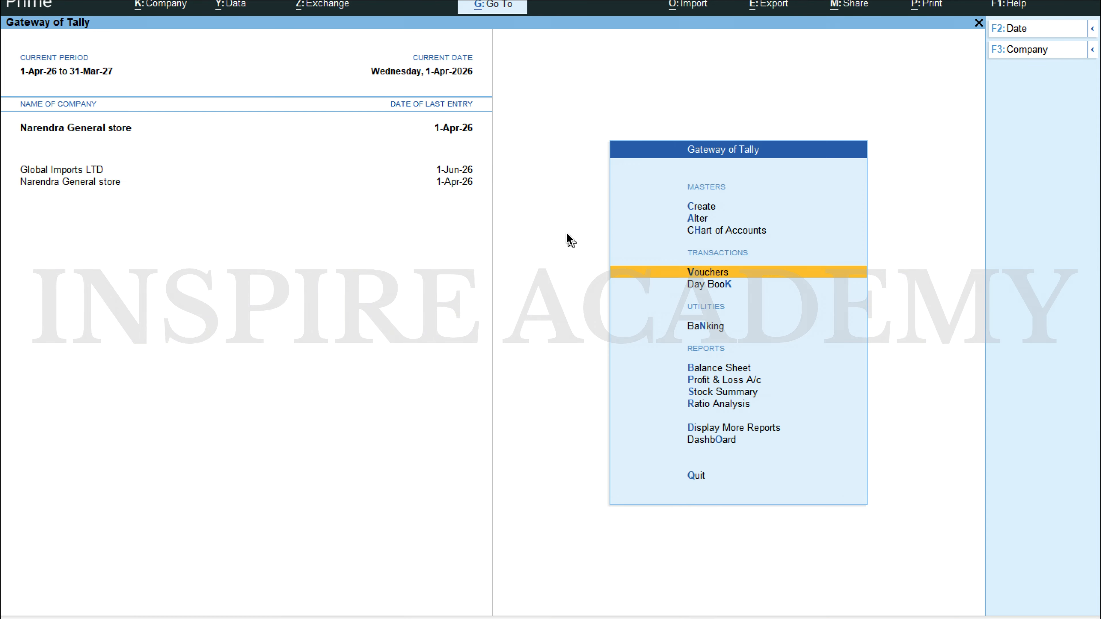
Step: Open the Profit & Loss A/c, examine the Purchase Accounts group summary, and close the report
key(Down)
key(Down)
key(Down)
key(Down)
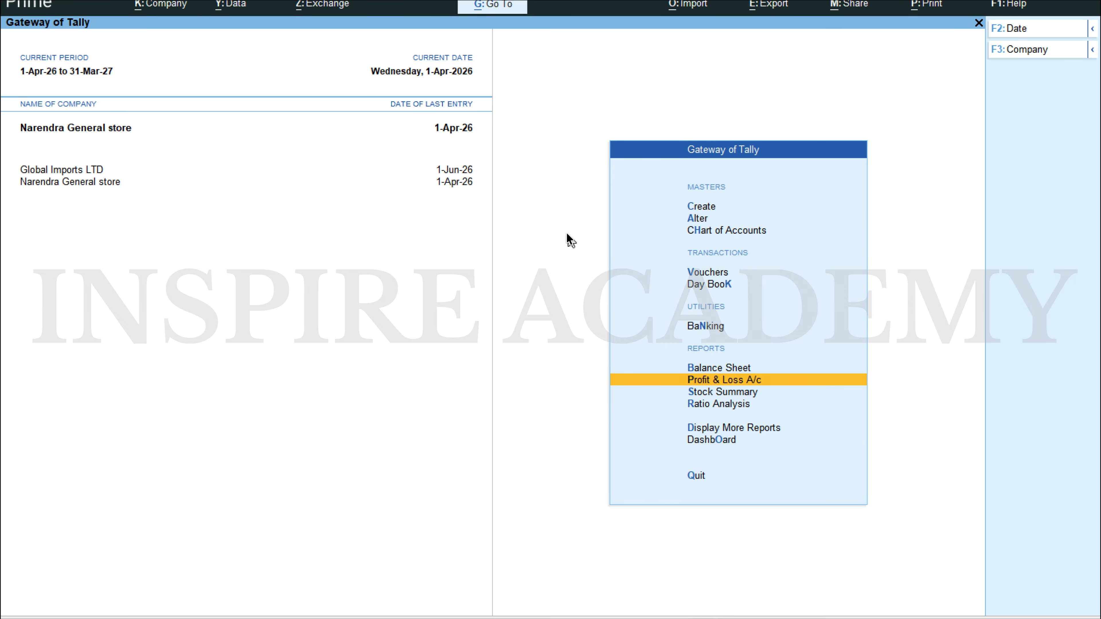
key(Return)
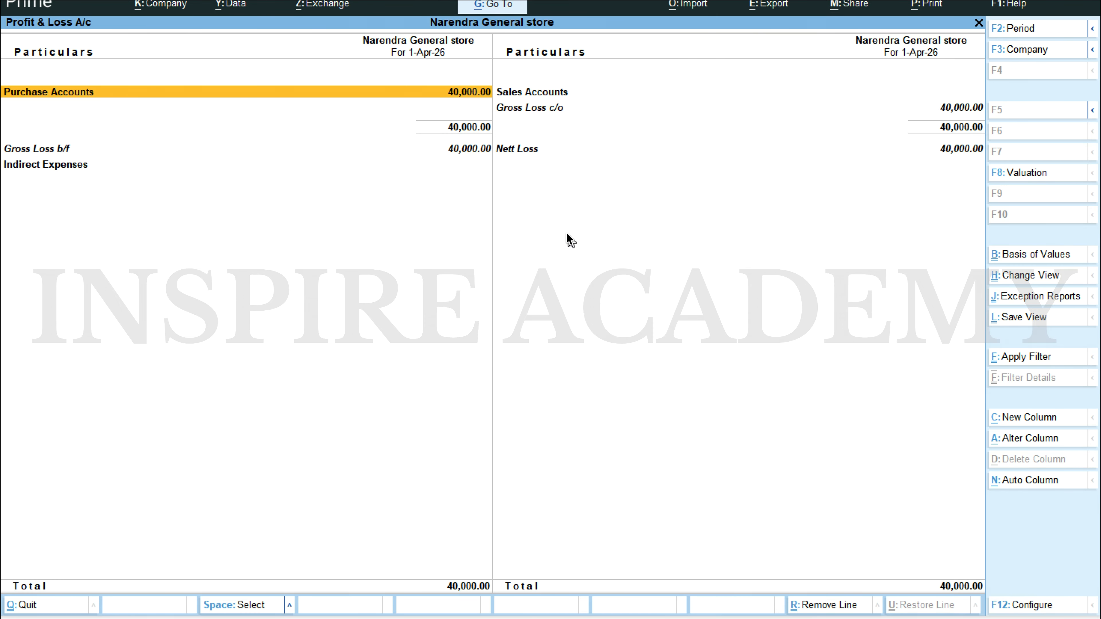
key(Return)
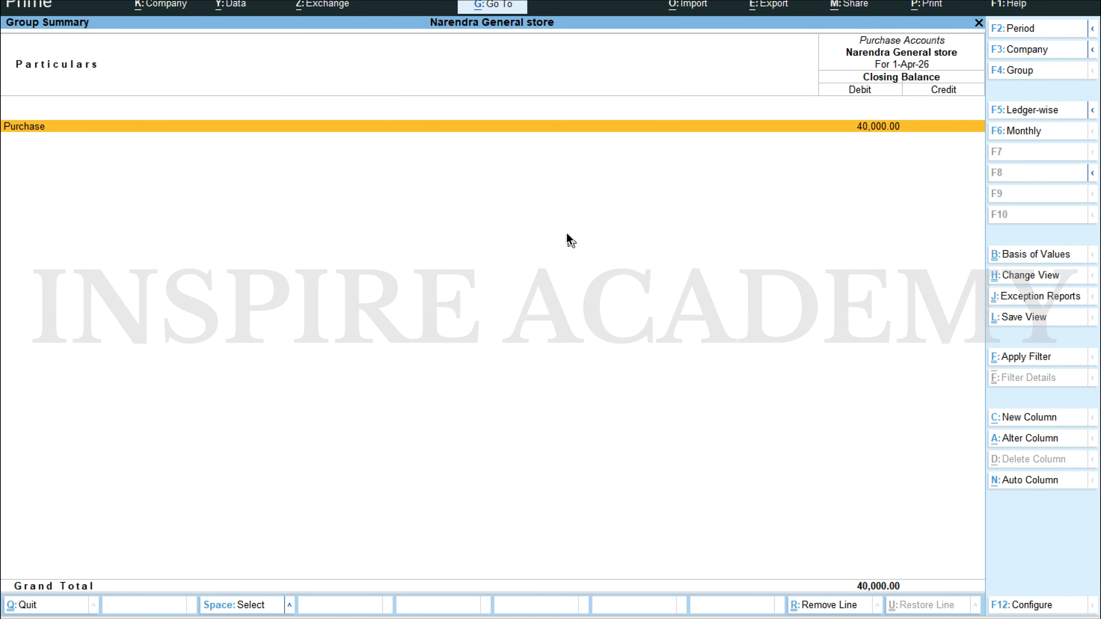
key(Escape)
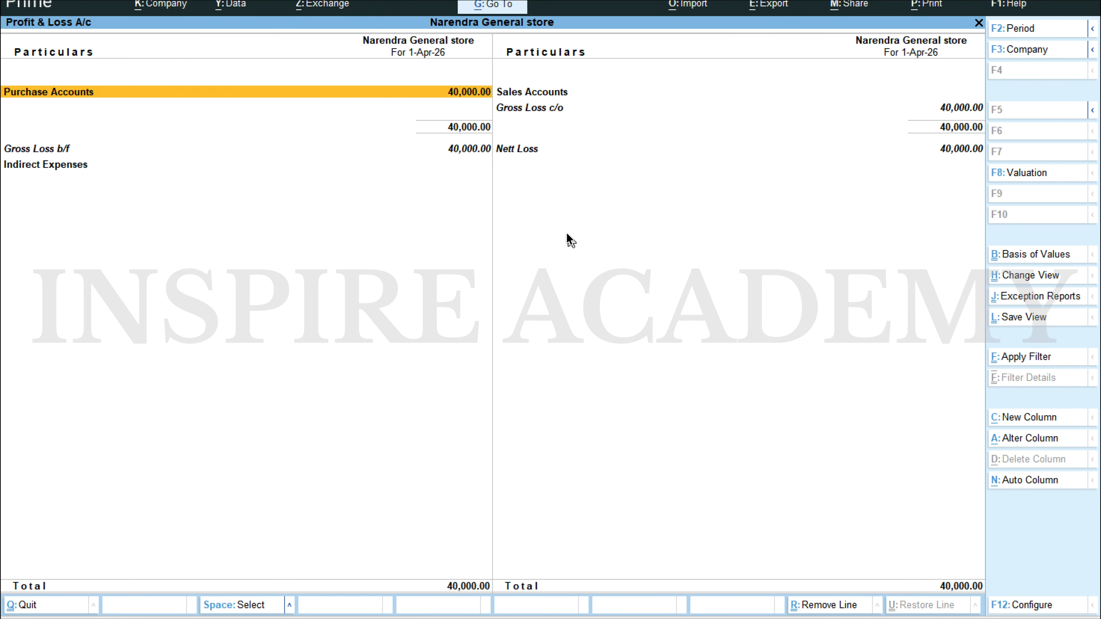
key(Escape)
Step: Open the Balance Sheet and examine Current Liabilities down to the supplier's ledger under Sundry Creditors
key(Up)
key(Return)
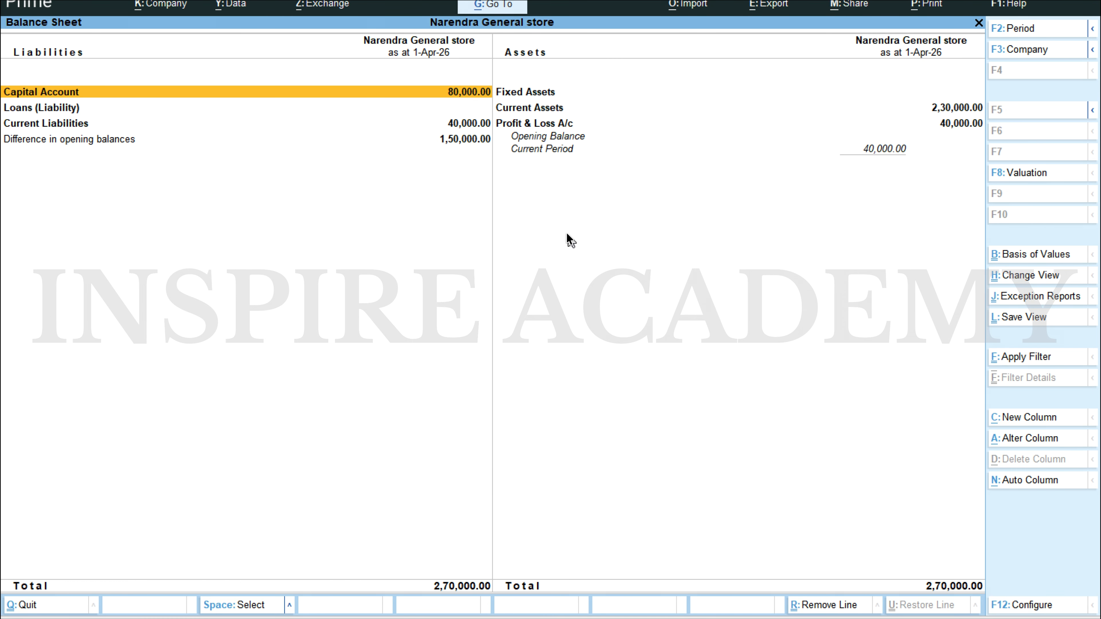
key(Down)
key(Down)
key(Return)
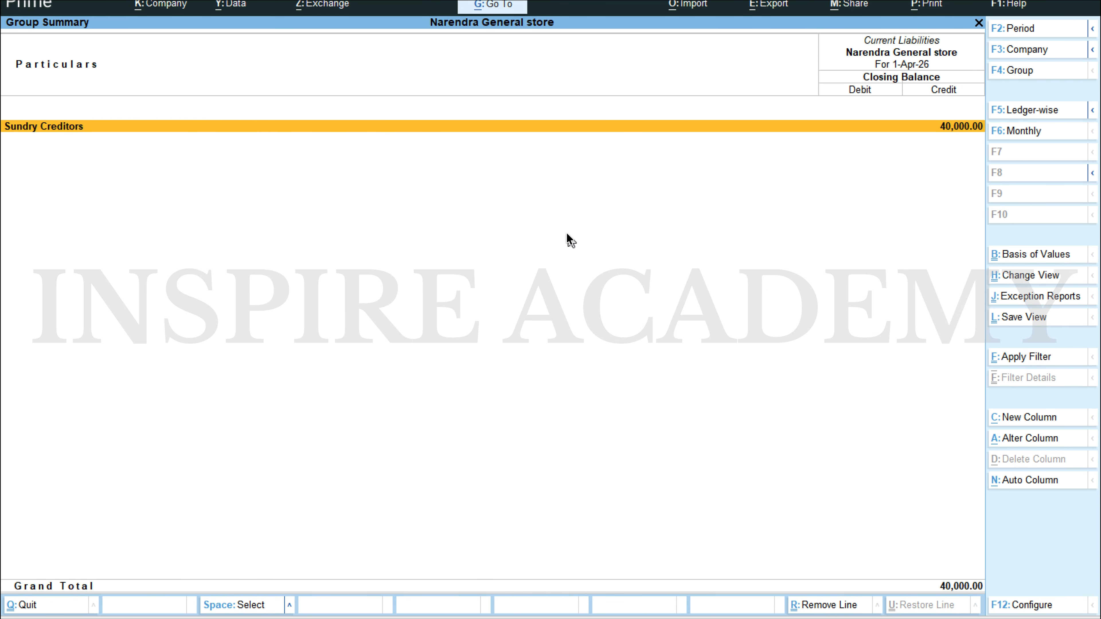
key(Return)
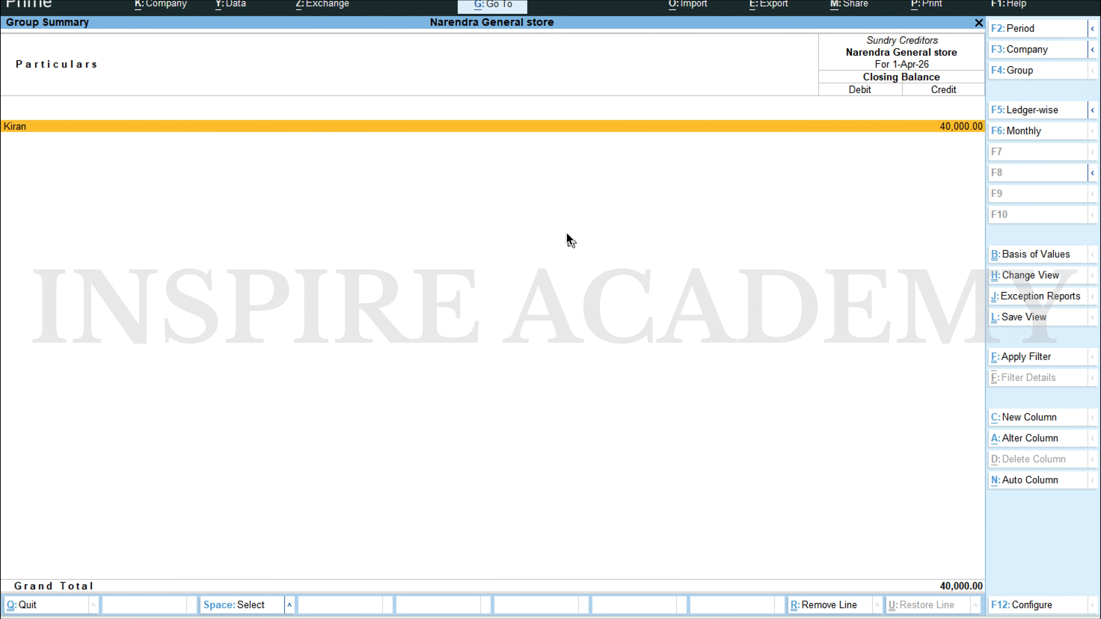
Step: Return to the Balance Sheet and read the bank cash withdrawal transaction in the Word document for Scenario 1
key(Escape)
key(Escape)
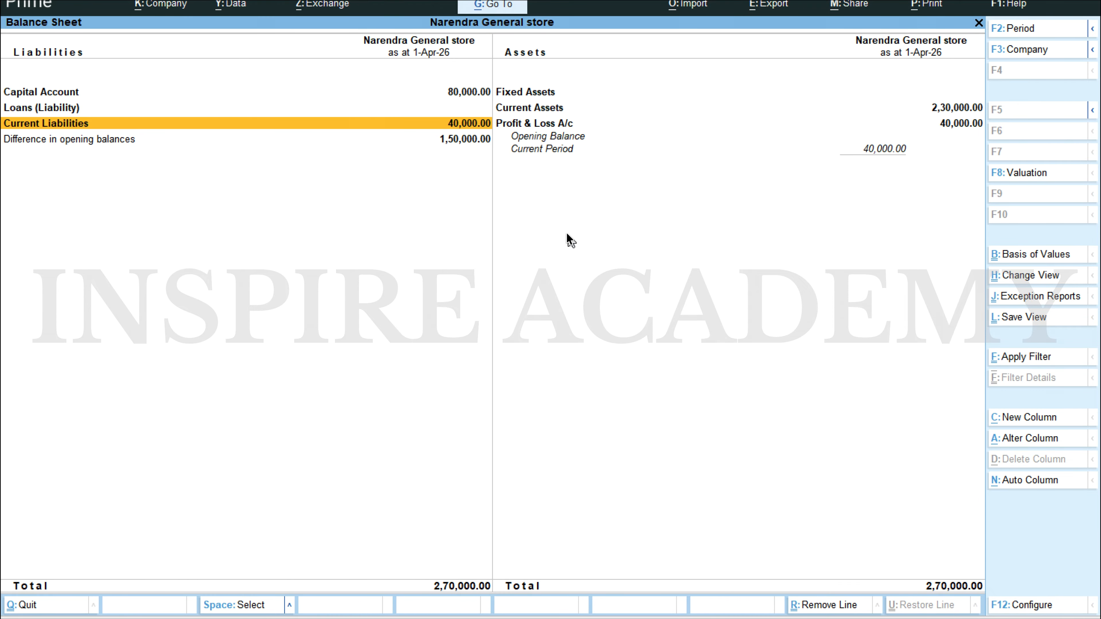
key(alt+Tab)
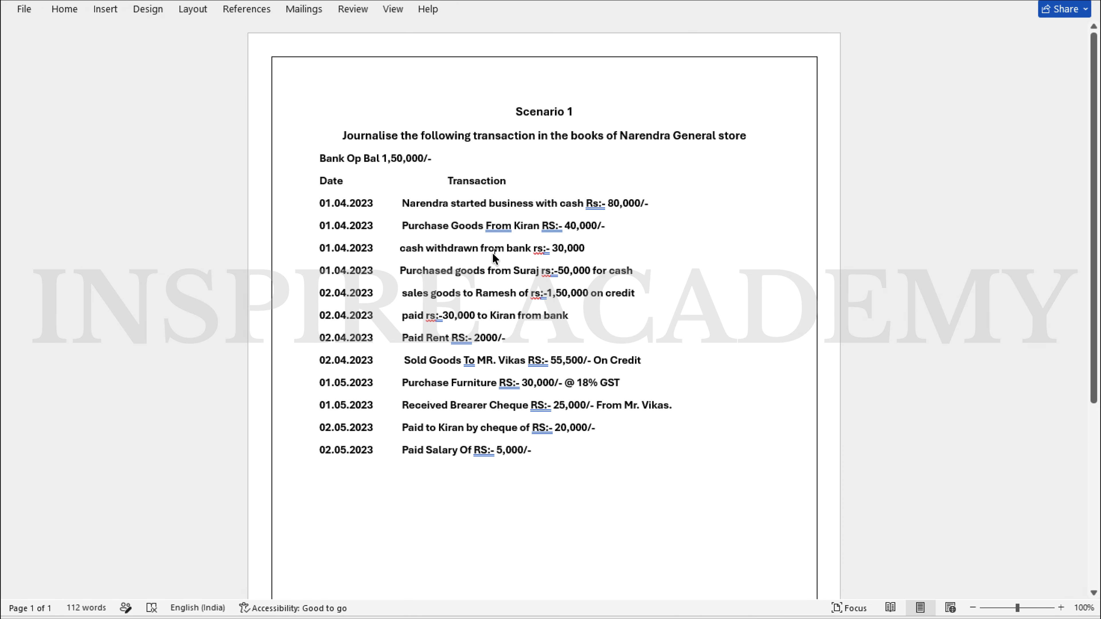
key(alt+Tab)
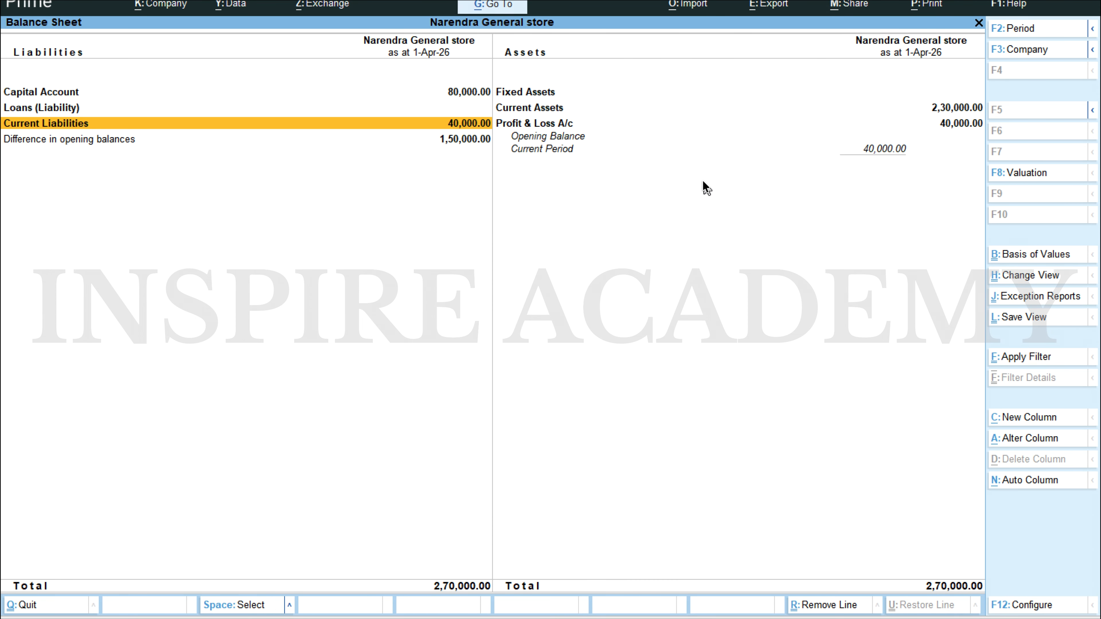
Step: Reopen the Balance Sheet and examine Current Assets down to the Bank ledger under Bank Accounts
key(Escape)
key(Return)
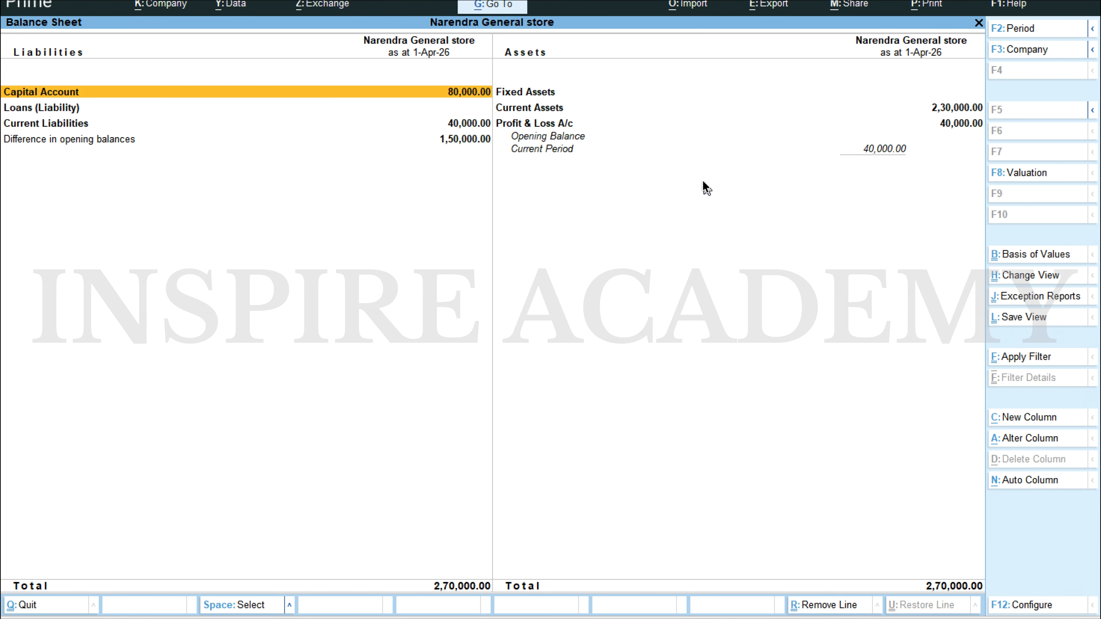
key(Right)
key(Down)
key(Return)
key(Down)
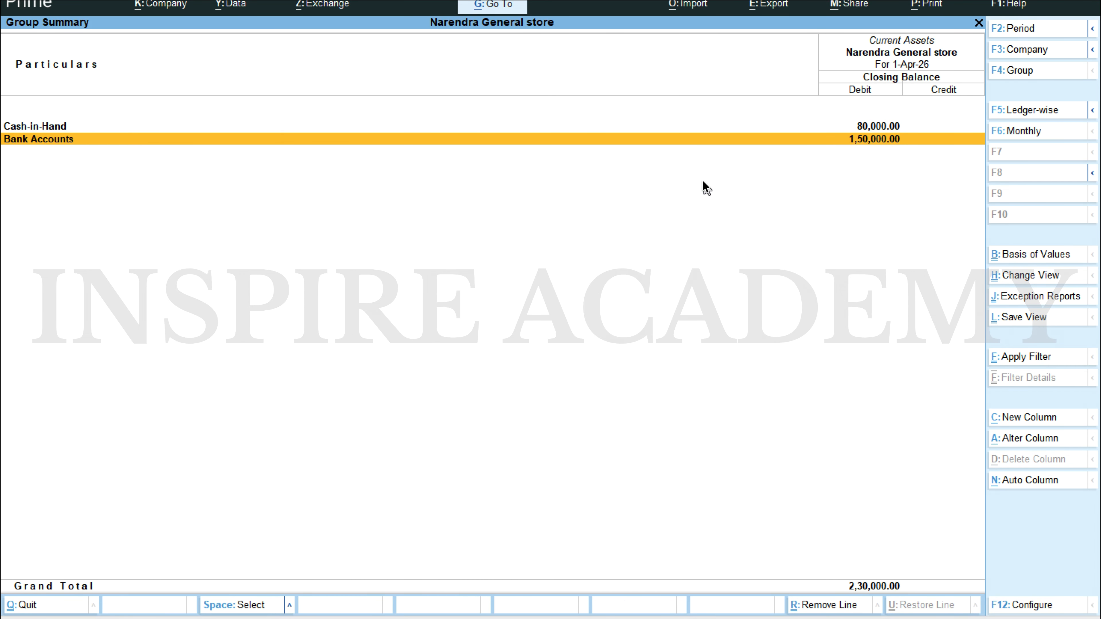
key(Return)
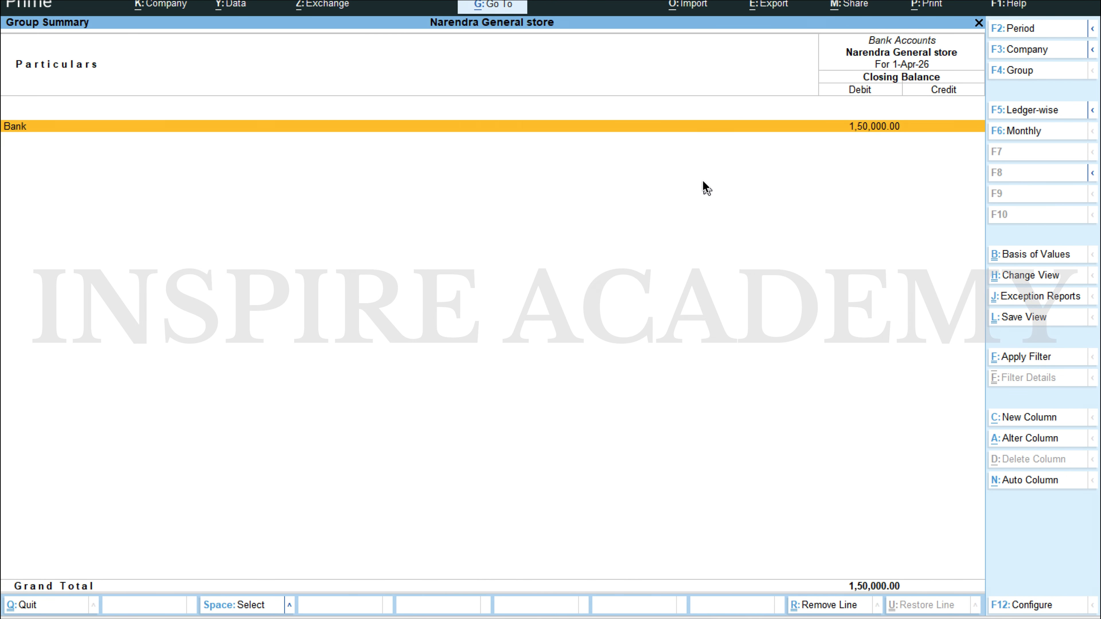
Step: Compare the bank and Cash-in-Hand balances with the Scenario 1 document, then close the Balance Sheet
key(alt+Tab)
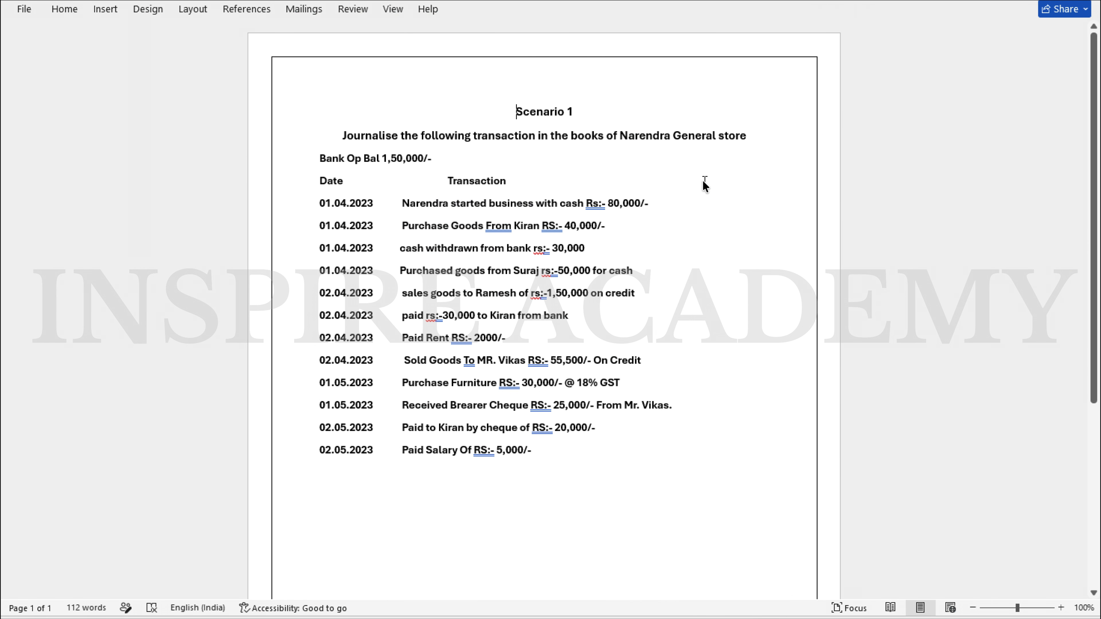
key(alt+Tab)
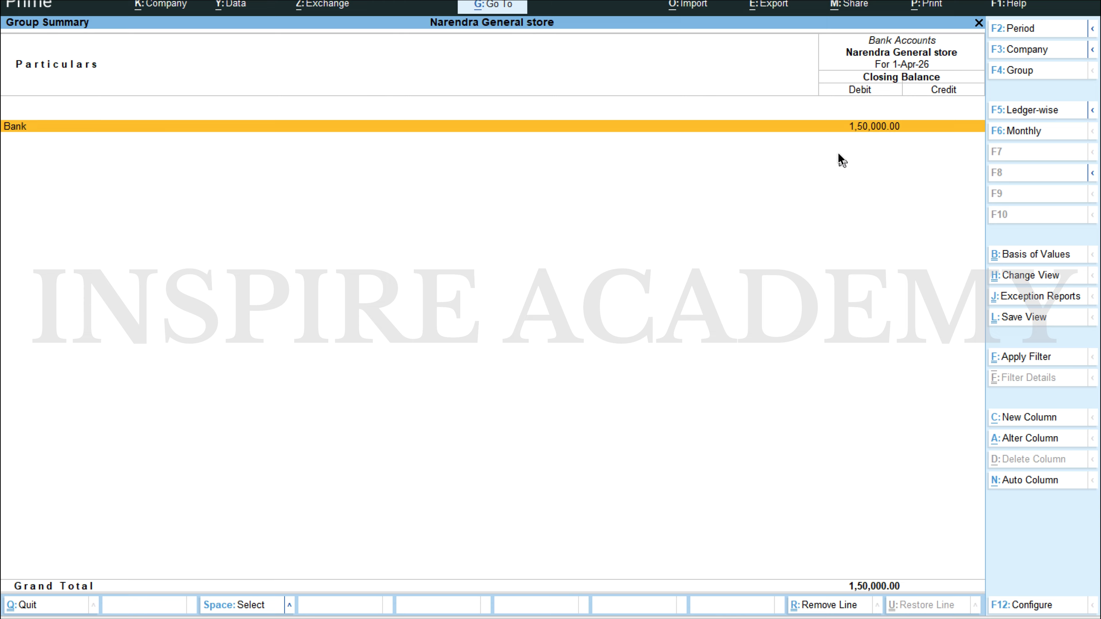
key(Escape)
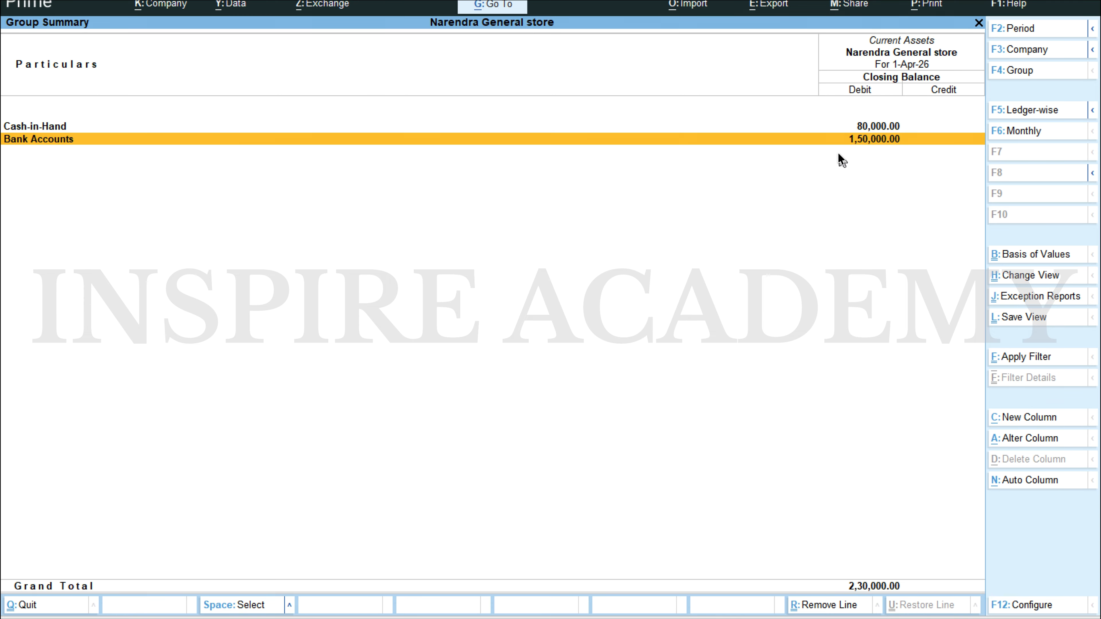
key(Up)
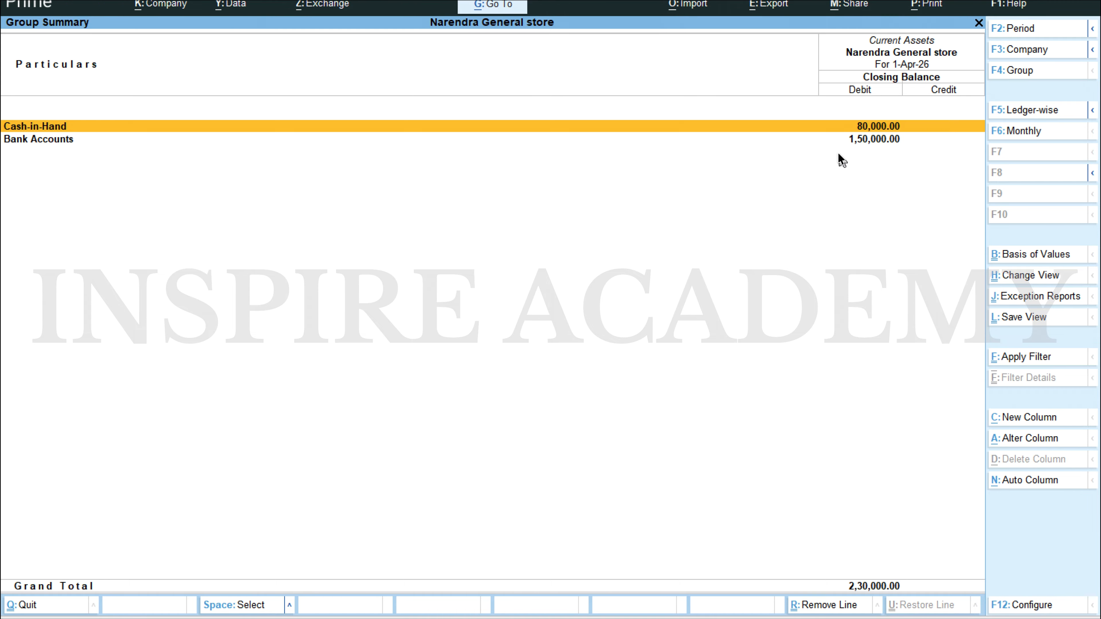
key(Escape)
key(Escape)
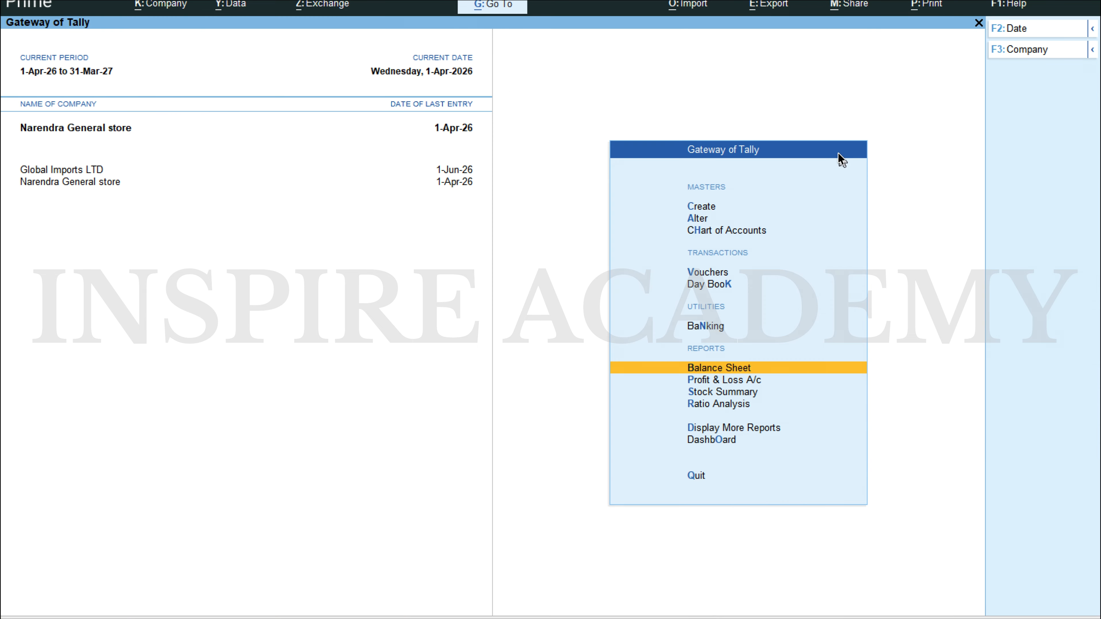
Step: Start a journal voucher for the cash withdrawal from the bank and set its date to 1-4
key(Up)
key(Up)
key(Up)
key(Return)
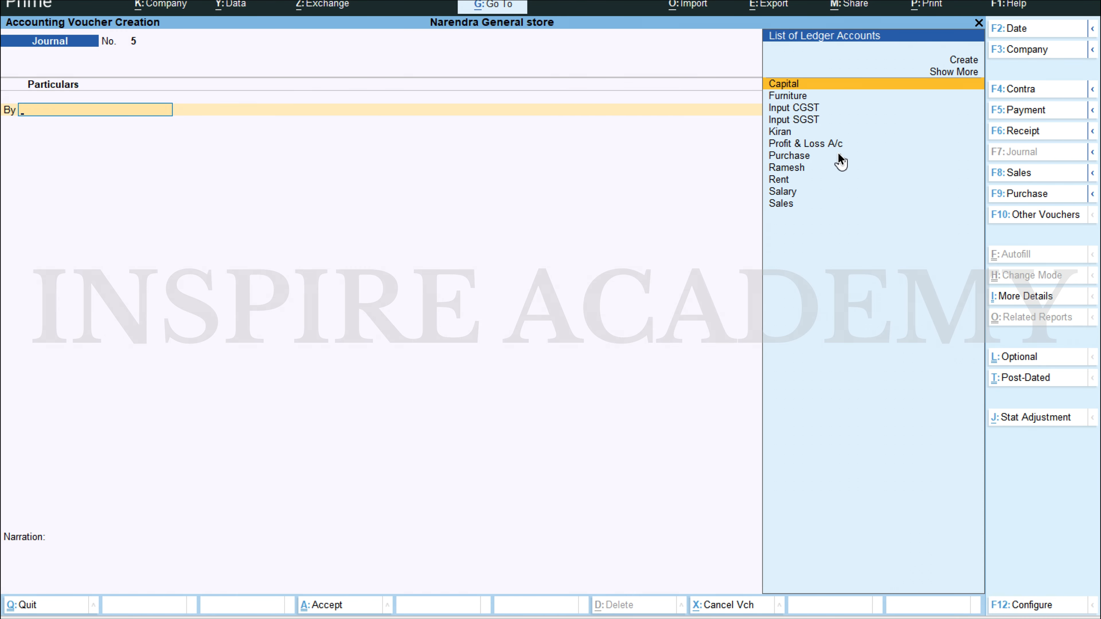
key(alt+Tab)
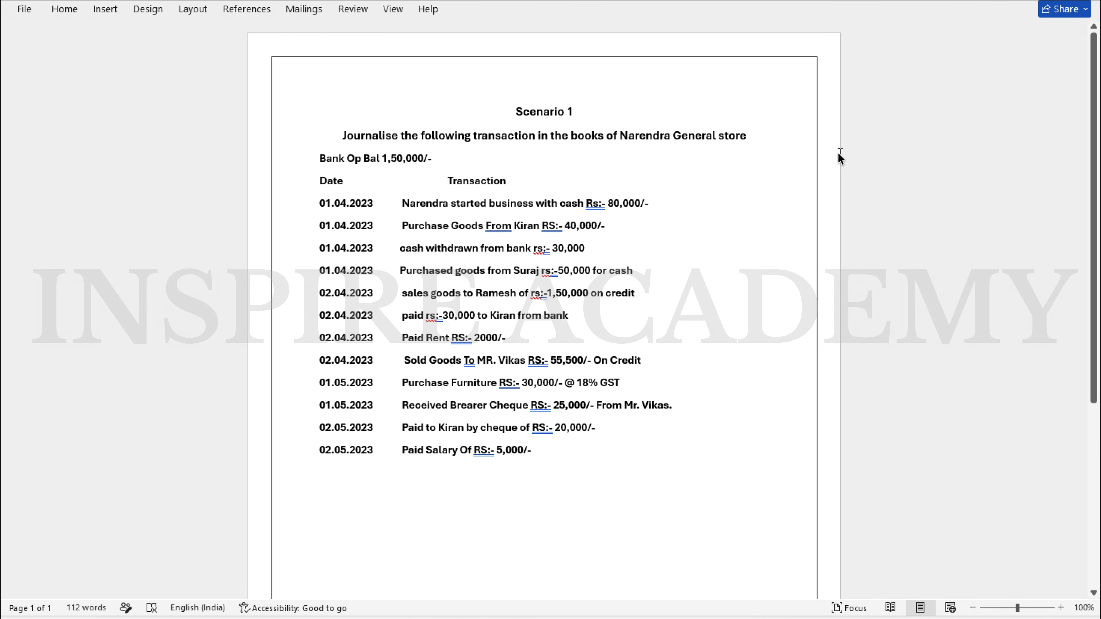
key(alt+Tab)
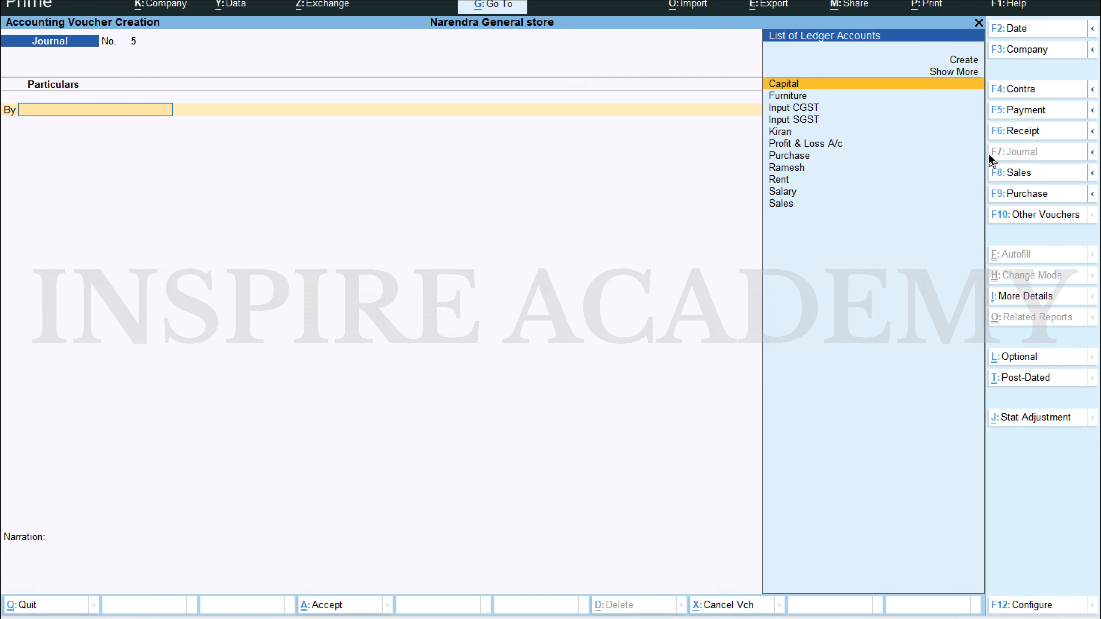
key(F2)
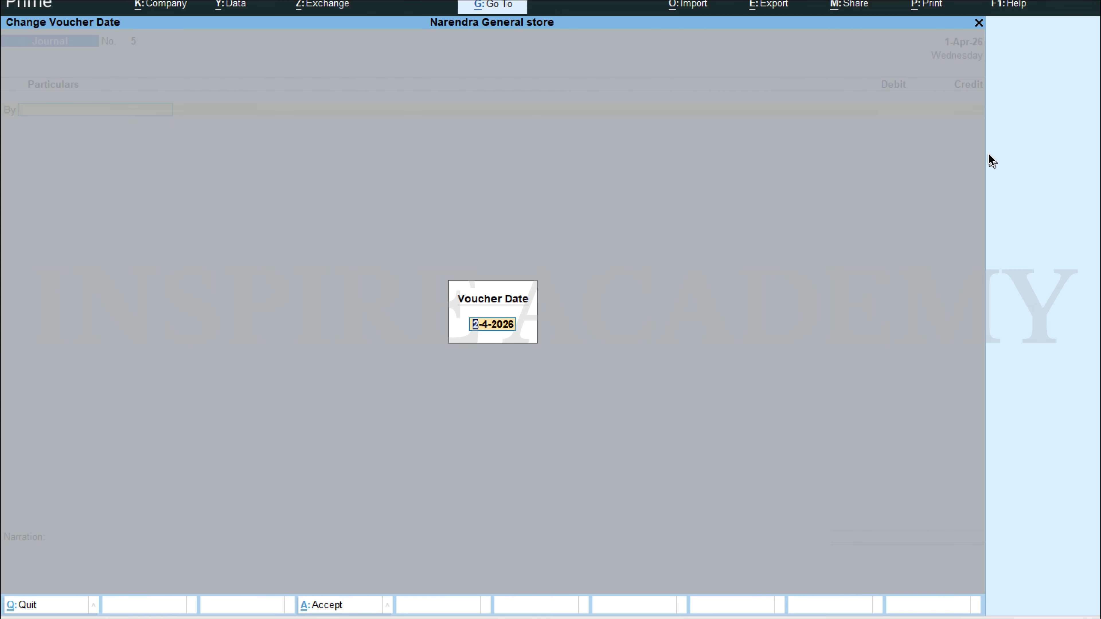
text(1-4)
key(Return)
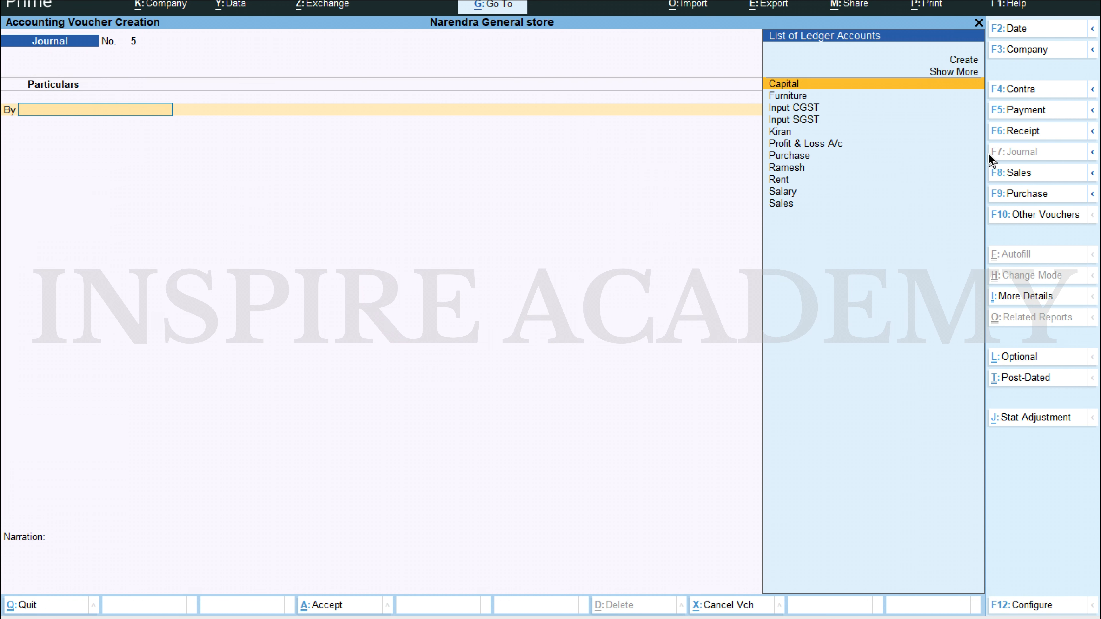
Step: Debit the Cash ledger with 30,000 in the journal voucher
text(cas)
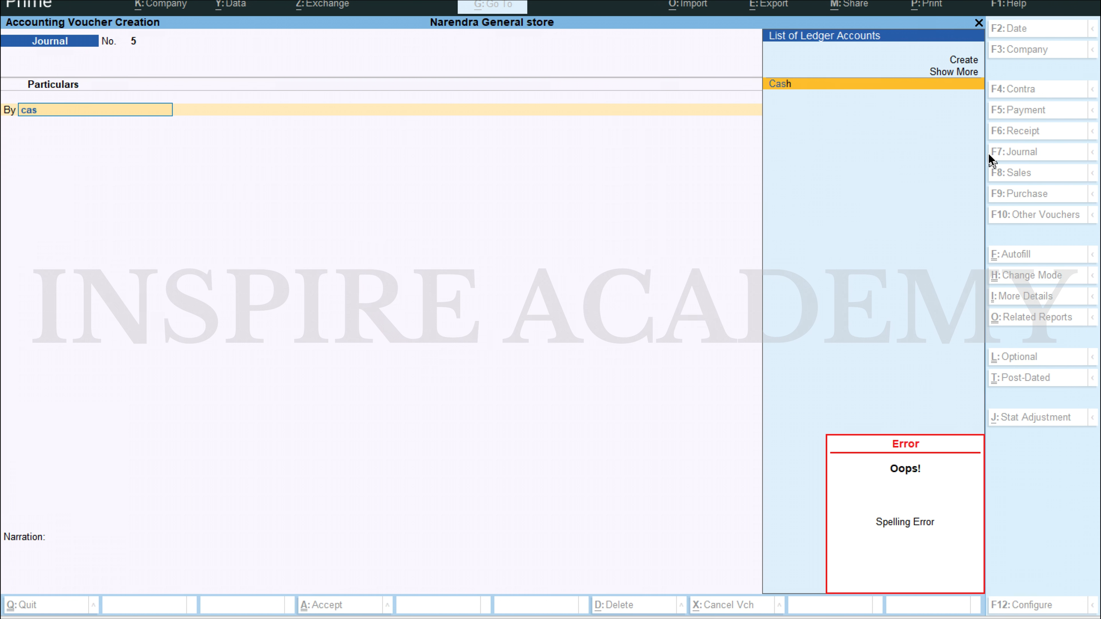
key(Return)
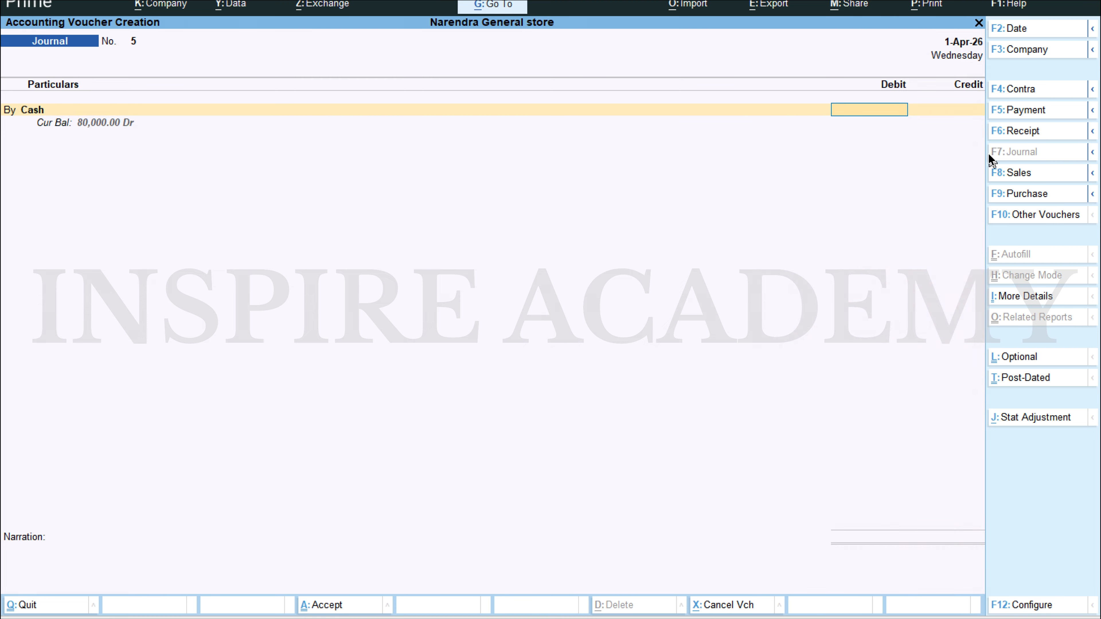
key(alt+Tab)
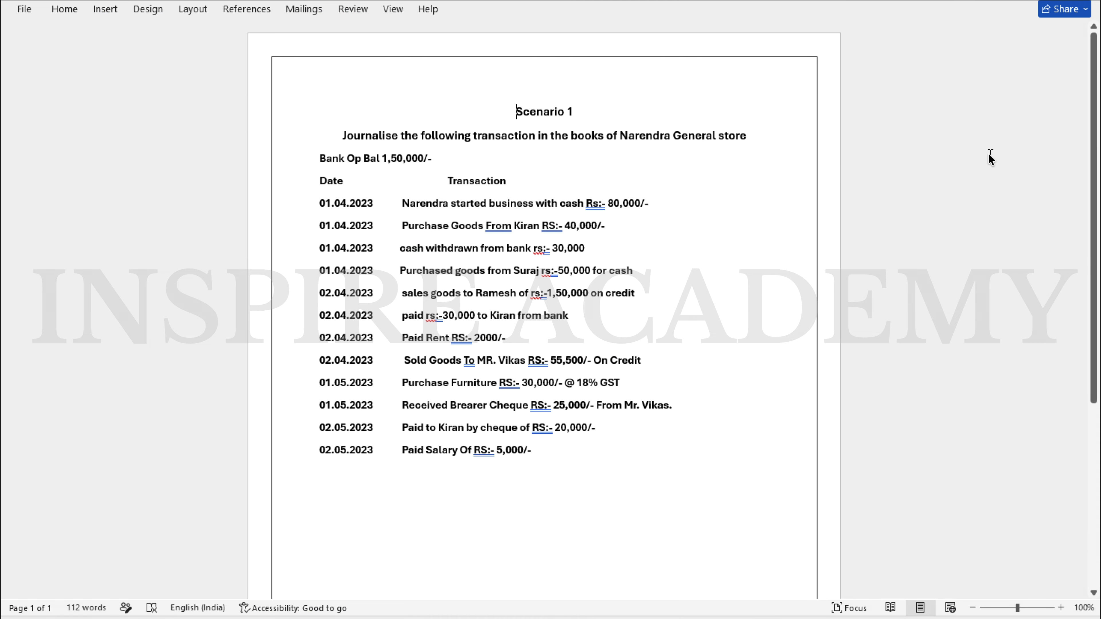
key(alt+Tab)
text(30,000)
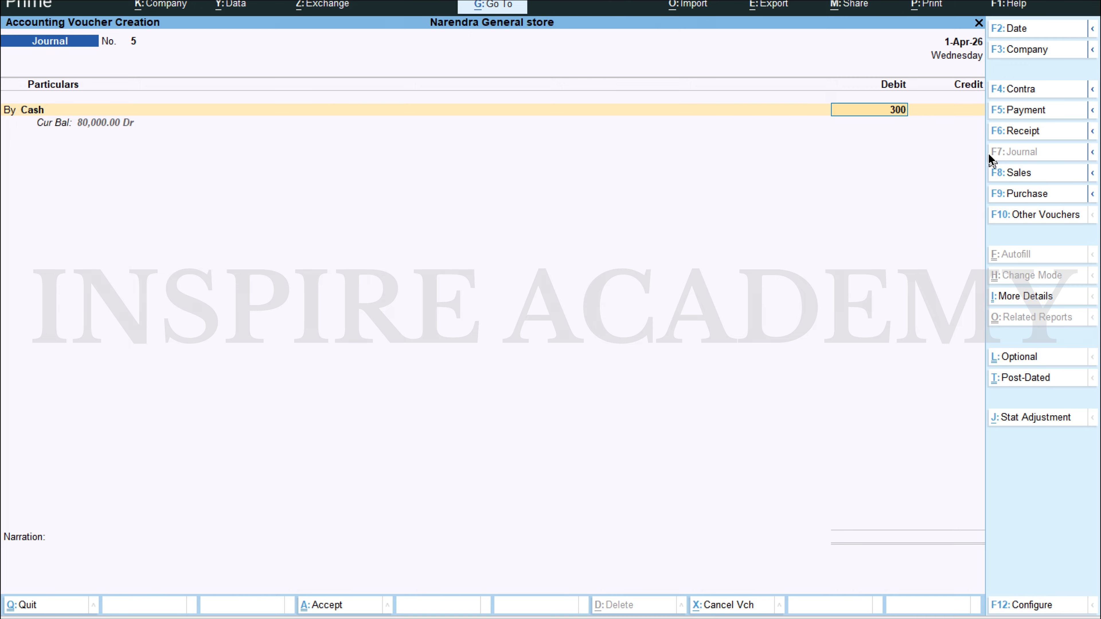
key(Return)
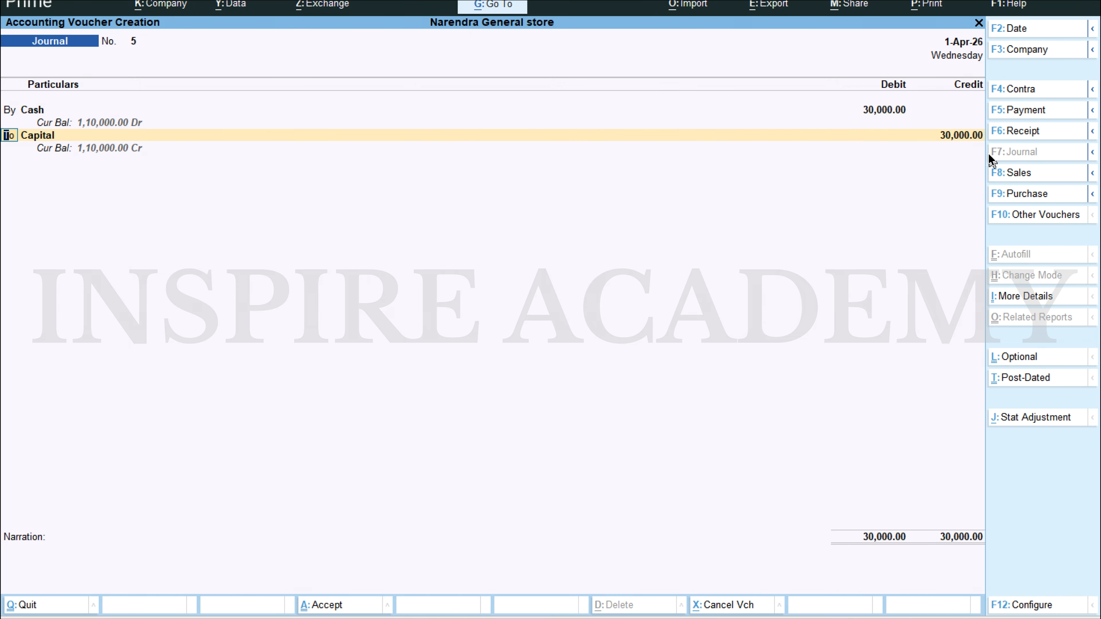
Step: Replace the Capital credit line with the Bank ledger, crediting it with 30,000
key(Return)
text(Bank)
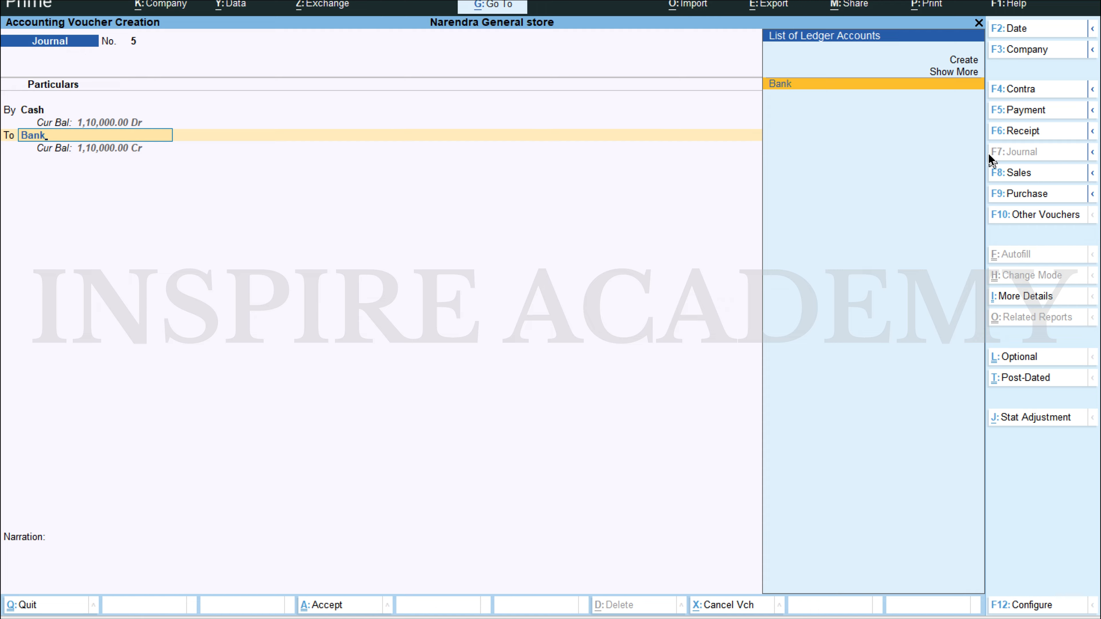
key(Return)
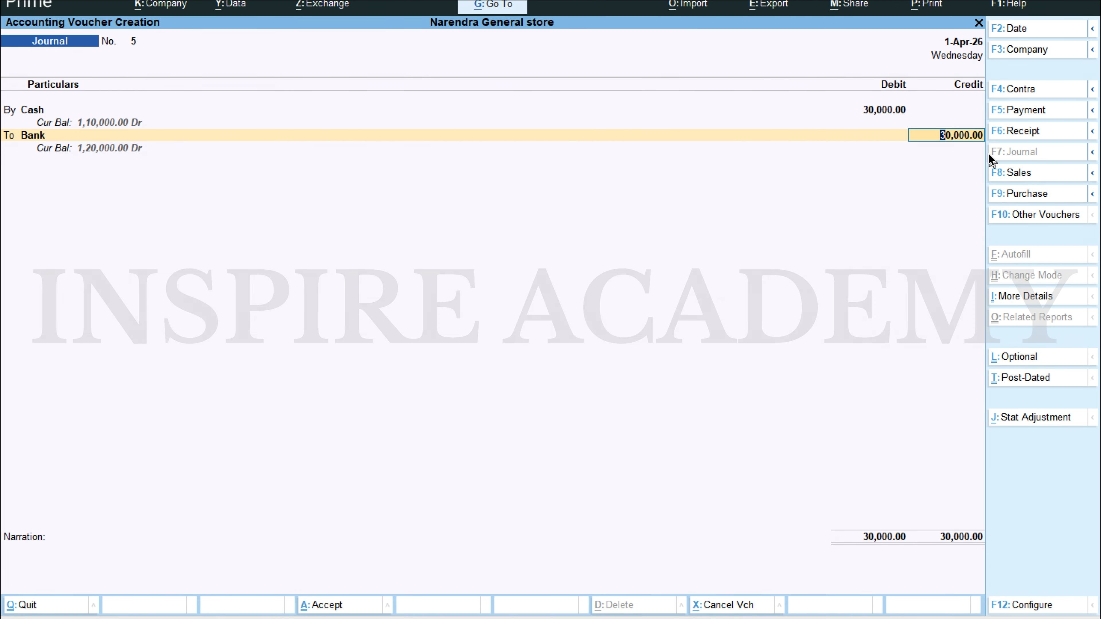
key(Return)
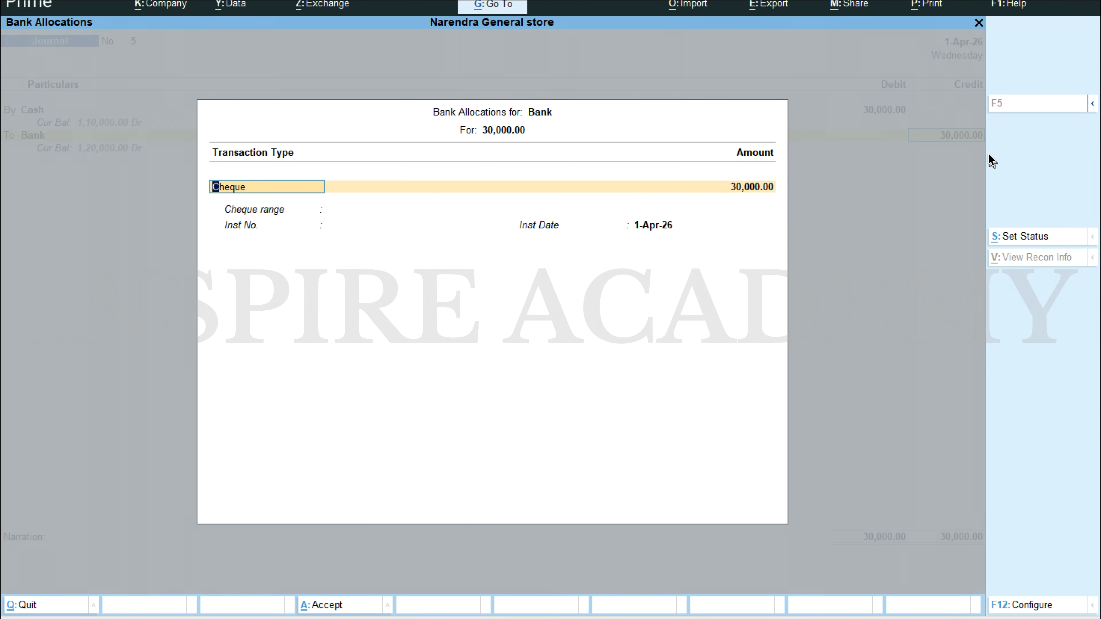
Step: Allocate the bank credit as a Cheque with instrument number 64764 dated 1-Apr-26, save the voucher without a narration, and leave voucher entry
key(Return)
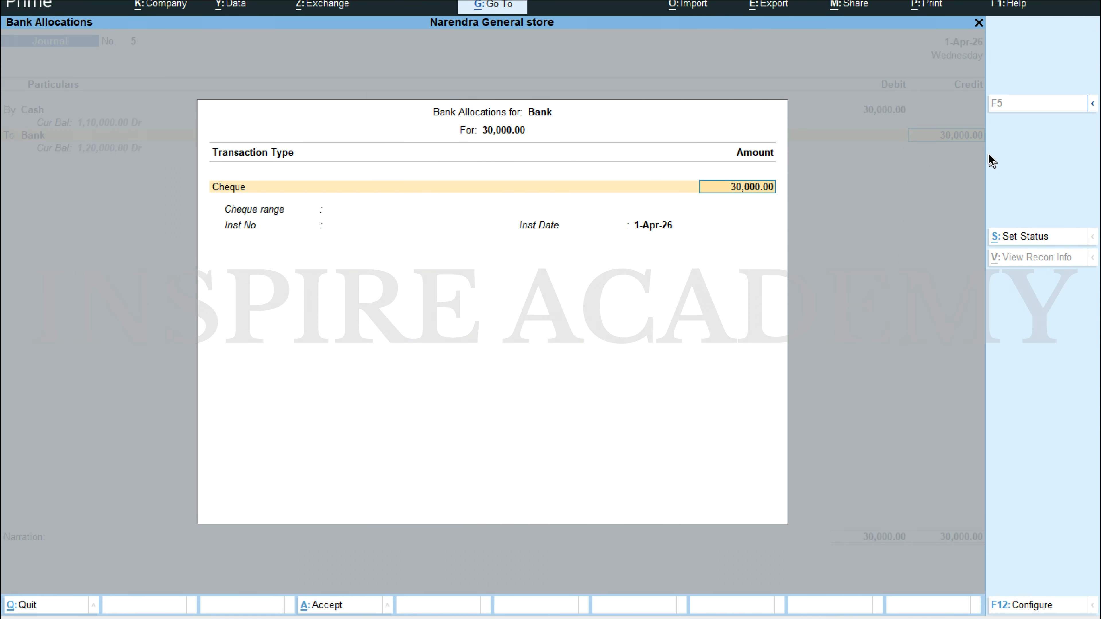
key(Return)
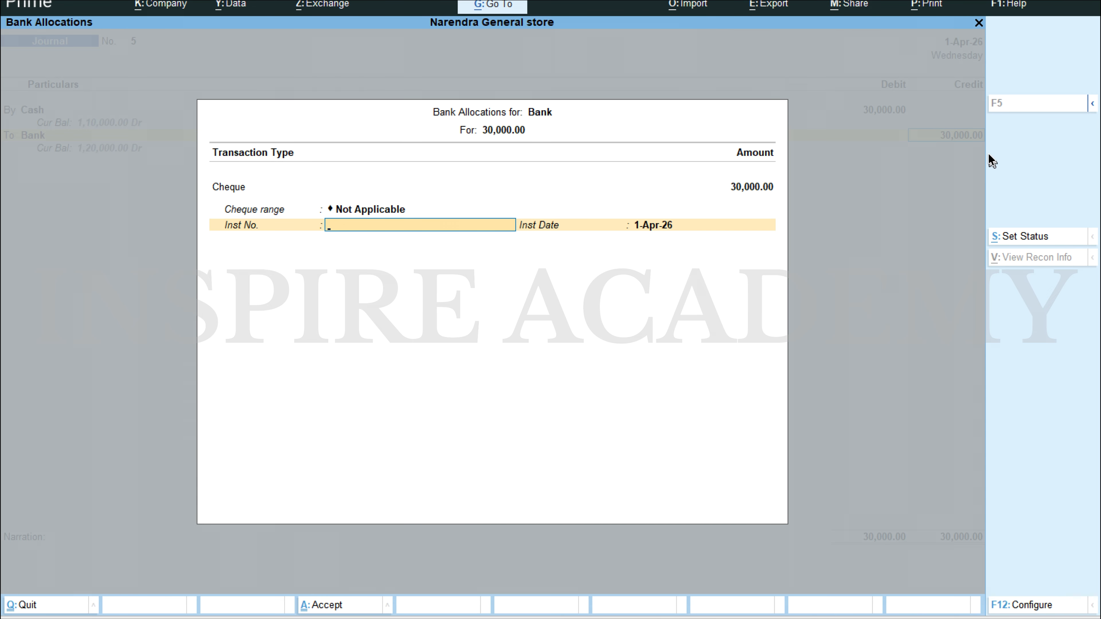
text(64764)
key(Return)
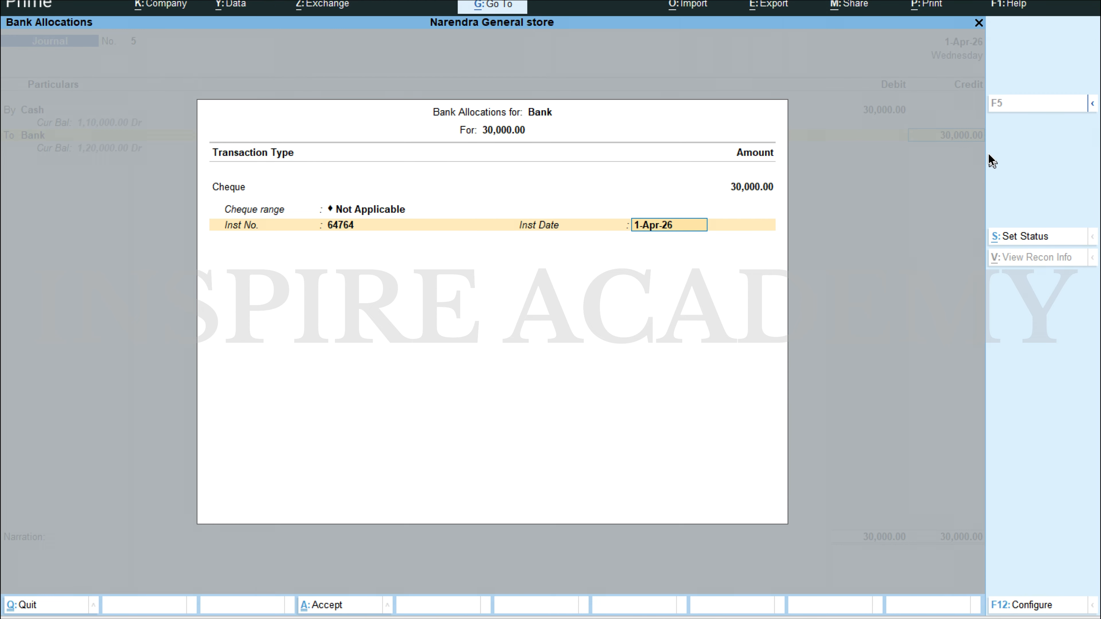
key(Return)
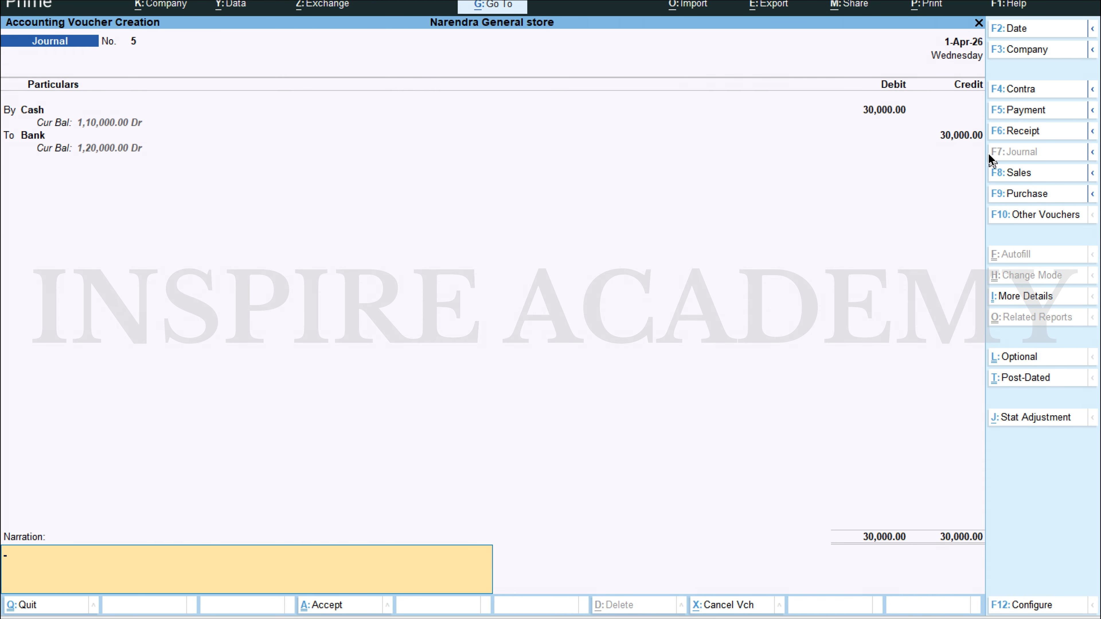
key(ctrl+a)
key(Escape)
key(Return)
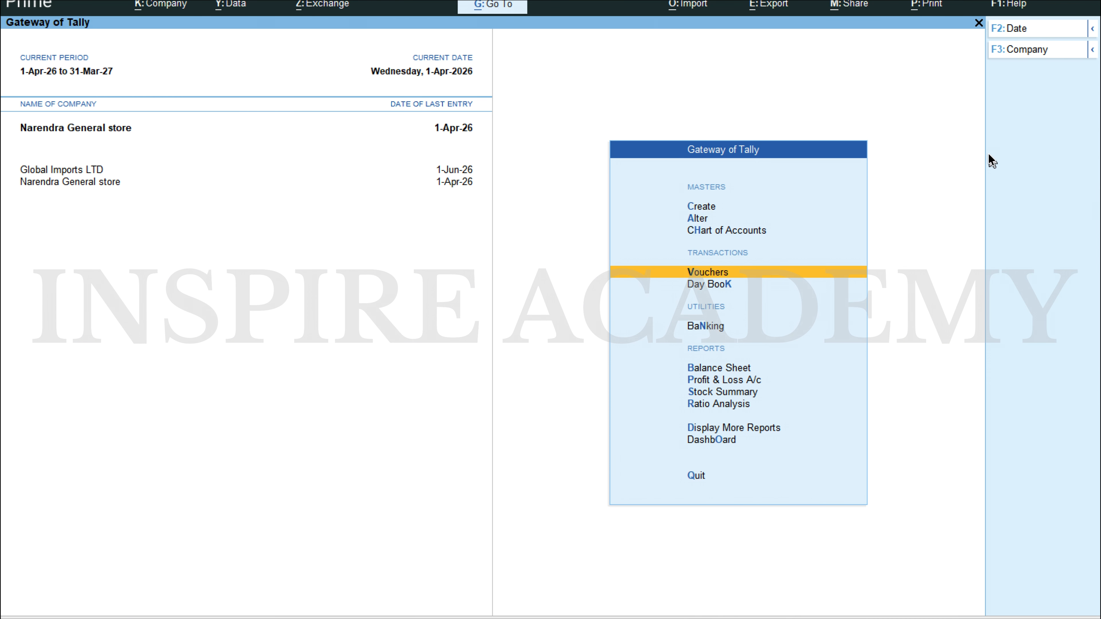
Step: Open the Balance Sheet and examine the Bank ledger's monthly summary under Current Assets
key(Down)
key(Down)
key(Down)
key(Down)
key(Up)
key(Return)
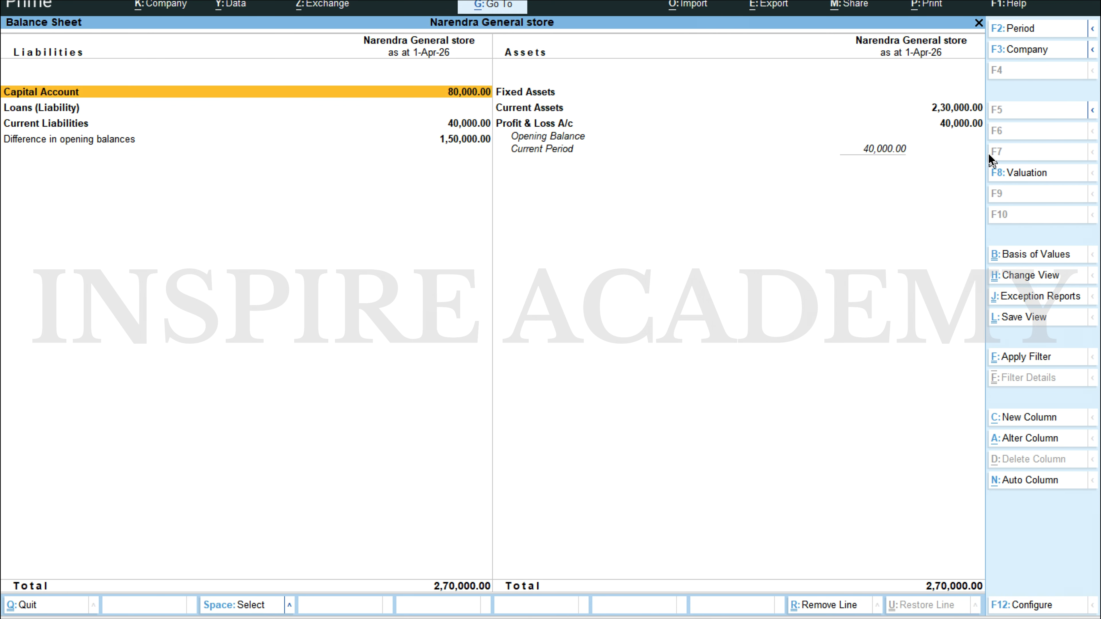
key(Right)
key(Down)
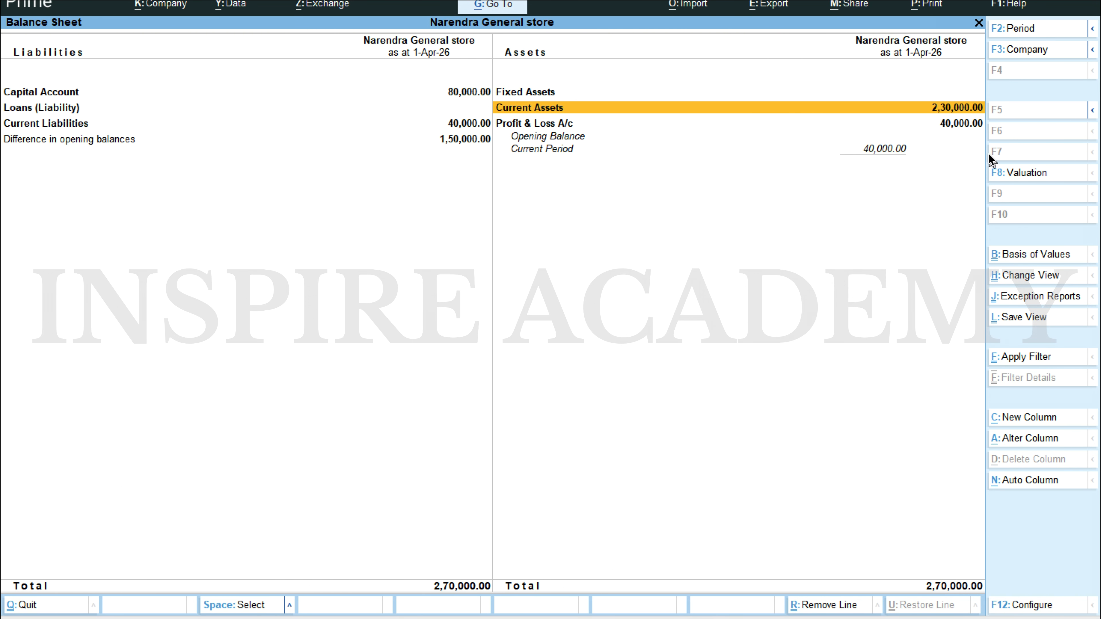
key(Return)
key(Down)
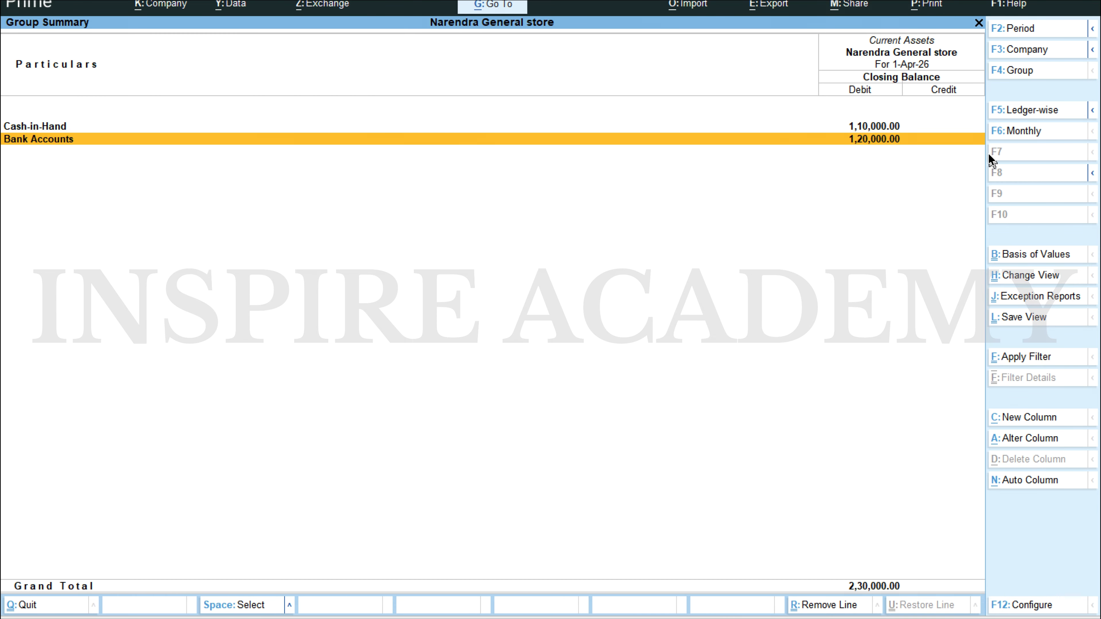
key(Return)
key(Return)
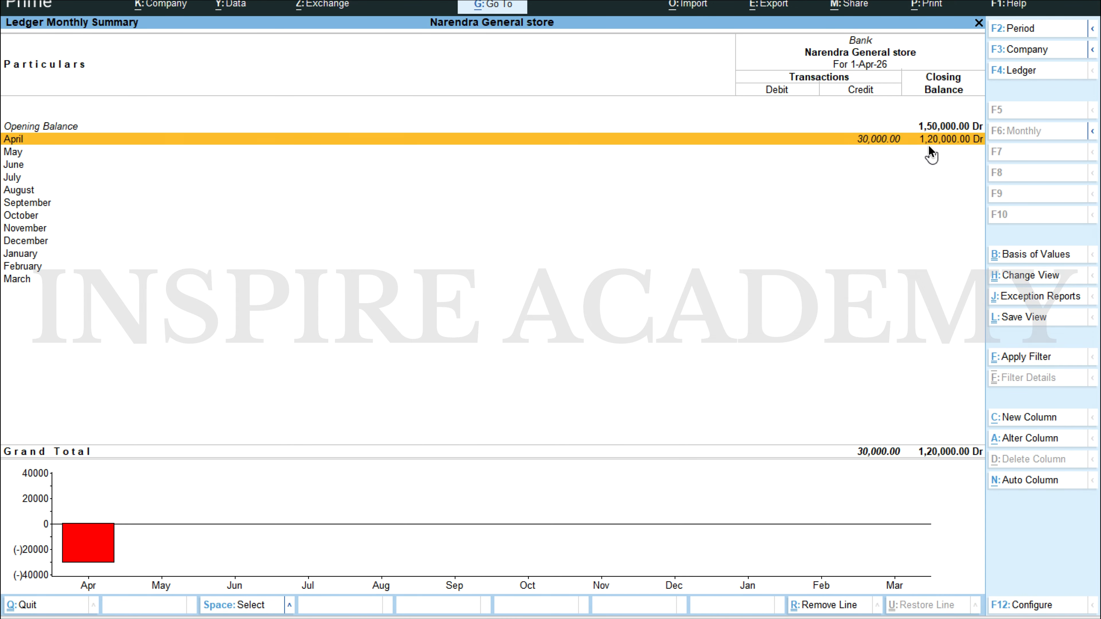
Step: Return to the Current Assets summary and examine the Cash ledger's monthly summary under Cash-in-Hand
key(Escape)
key(Escape)
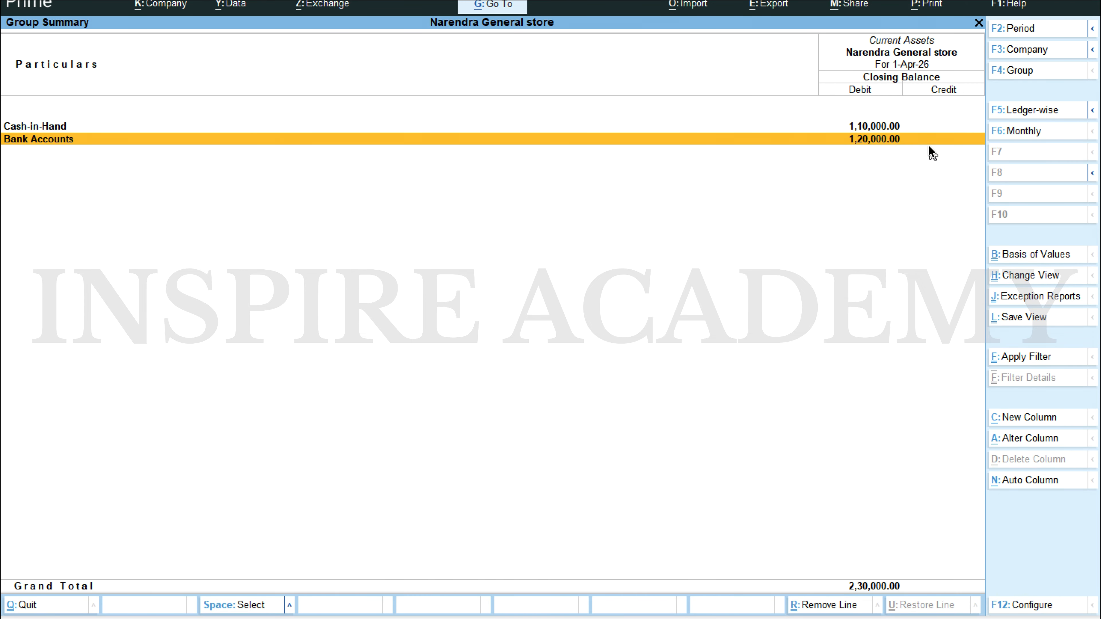
key(Up)
key(Return)
Step: Examine the Cash ledger's April vouchers and return to the Balance Sheet
key(Return)
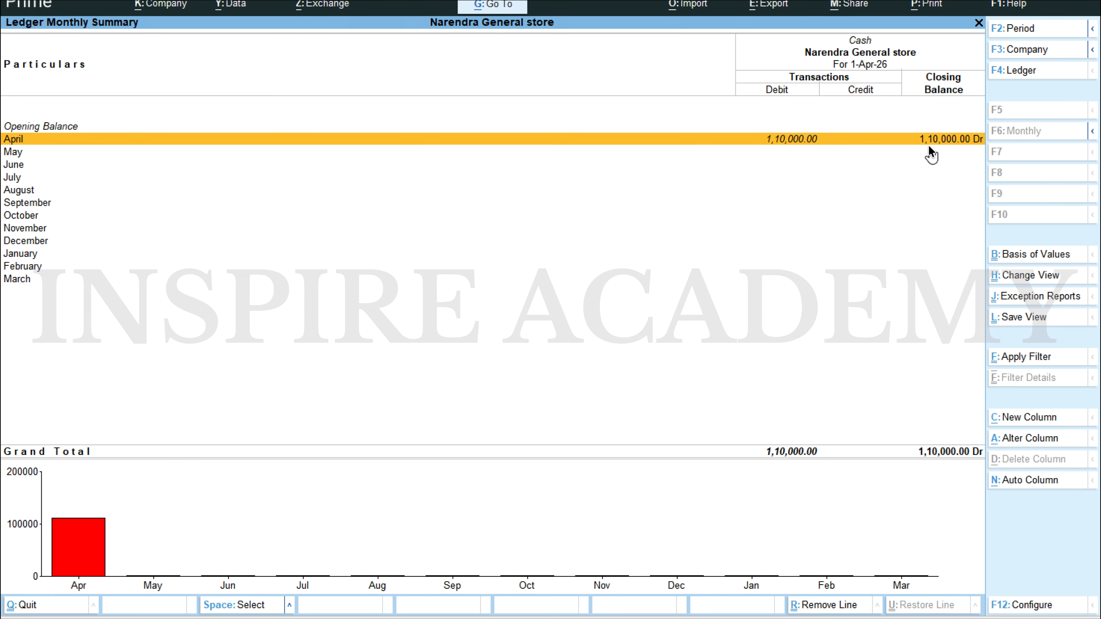
key(Return)
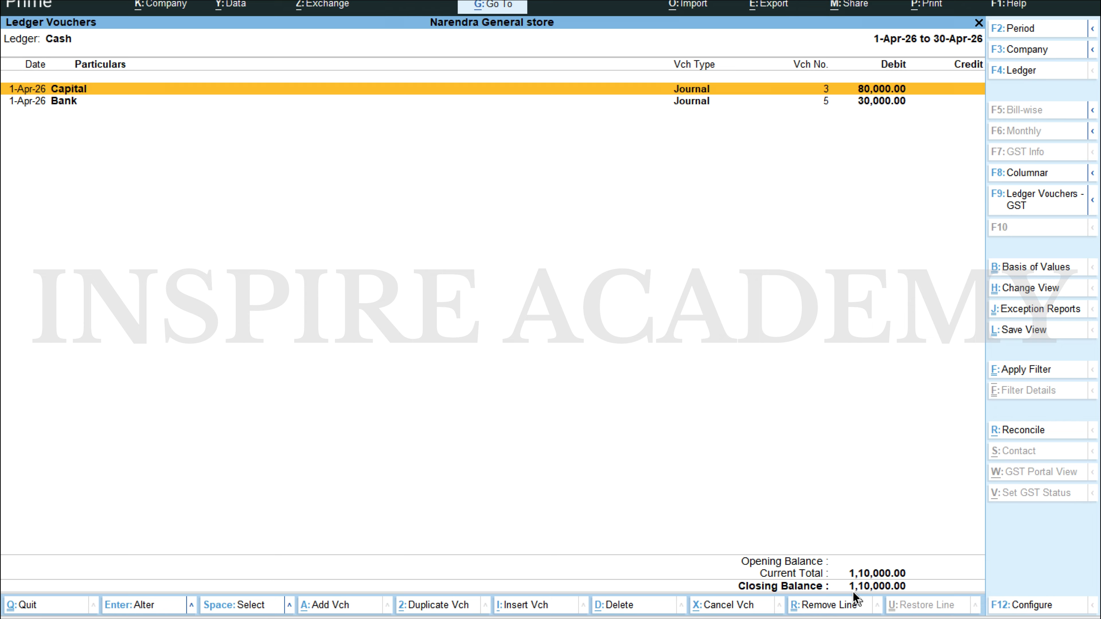
key(Escape)
key(Escape)
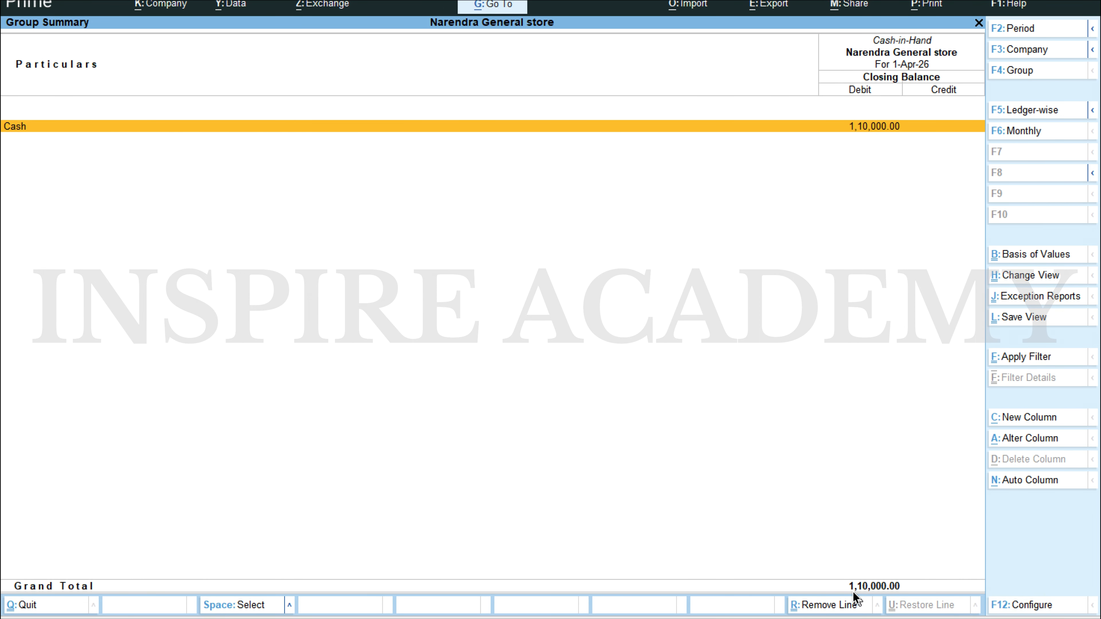
key(Escape)
key(Escape)
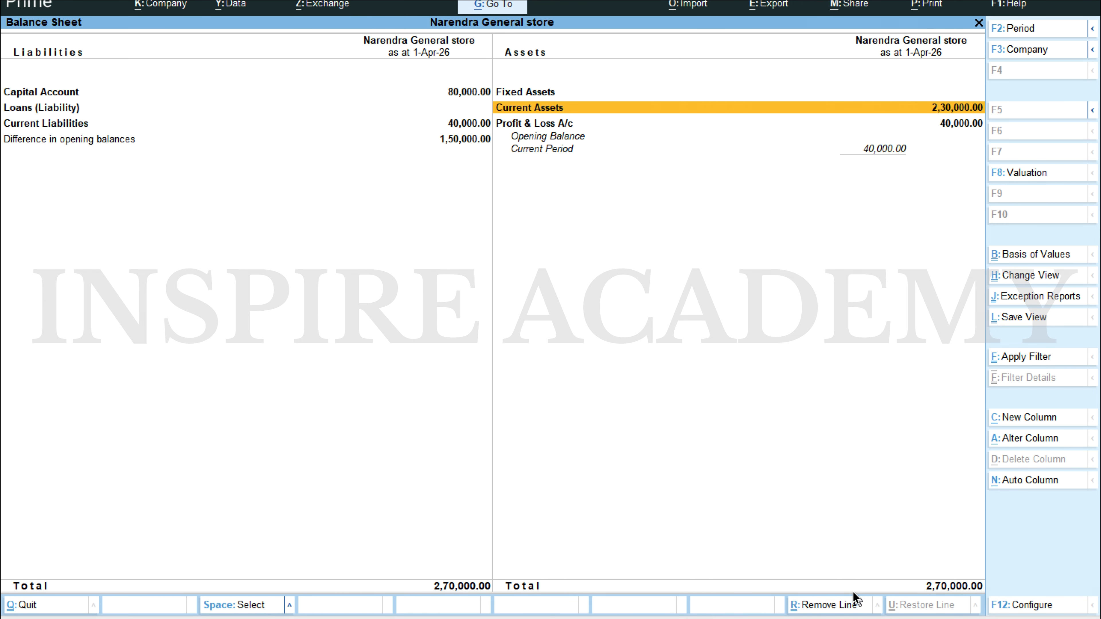
Step: Check the cash purchase in the Scenario 1 Word document, then open a new journal voucher in TallyPrime
key(alt+Tab)
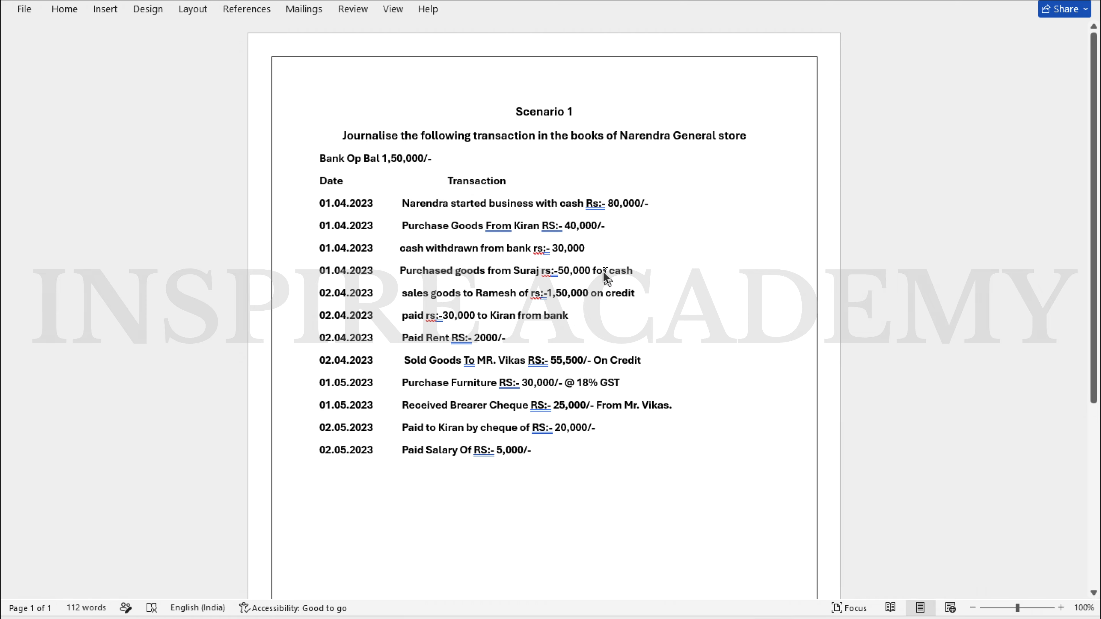
key(alt+Tab)
key(Escape)
key(Up)
key(Up)
key(Up)
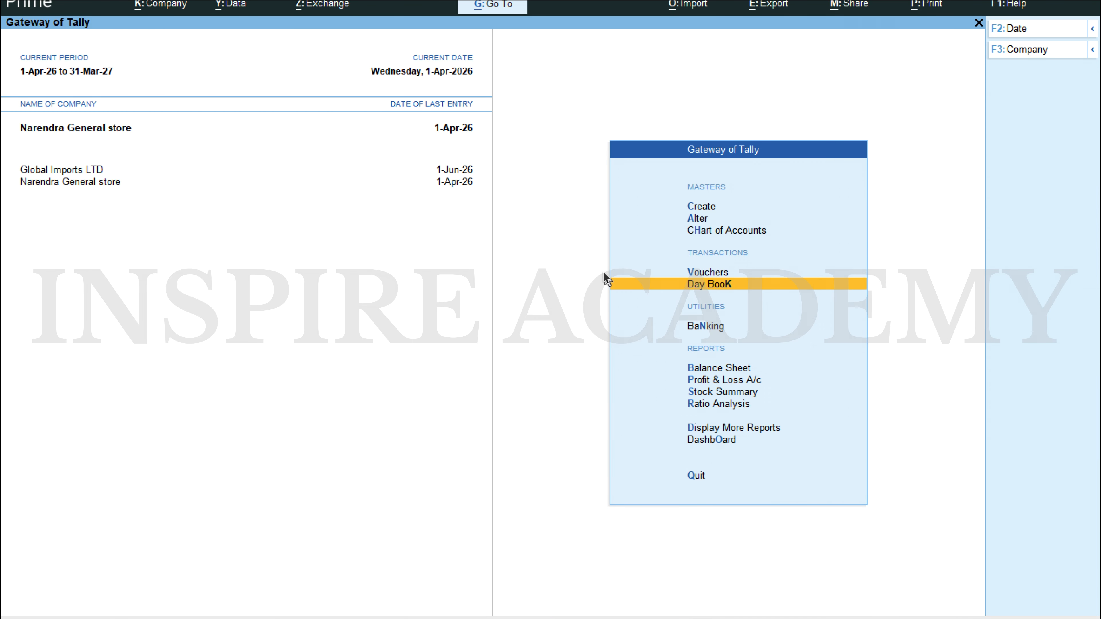
key(Return)
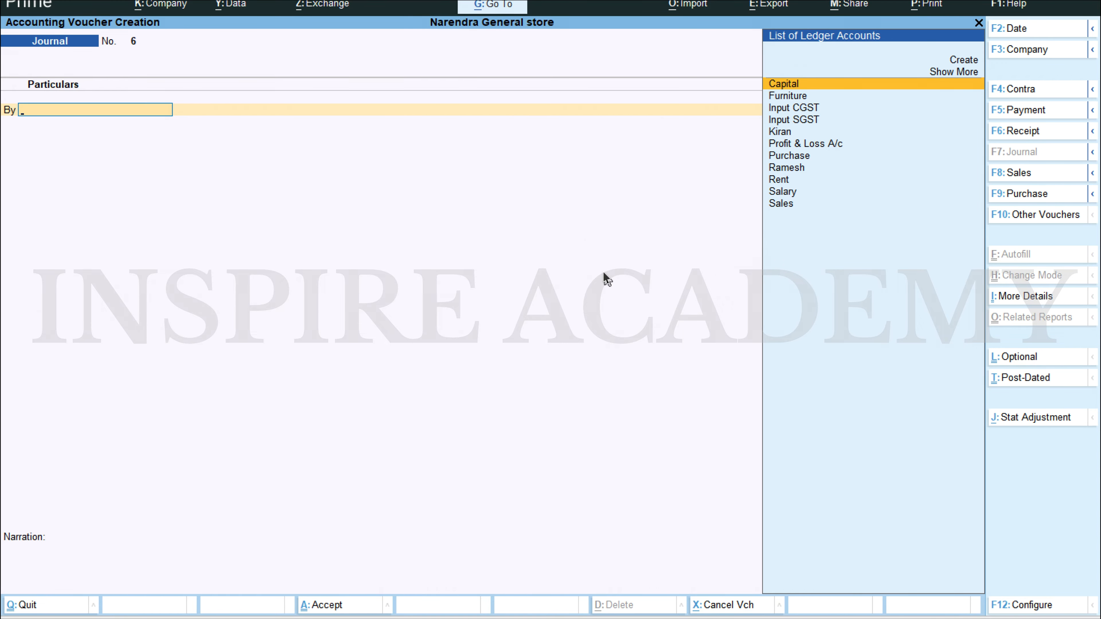
Step: Debit the Purchase ledger with 50,000, skipping the inventory allocations and checking the amount against the Scenario 1 document
text(Pu)
key(Return)
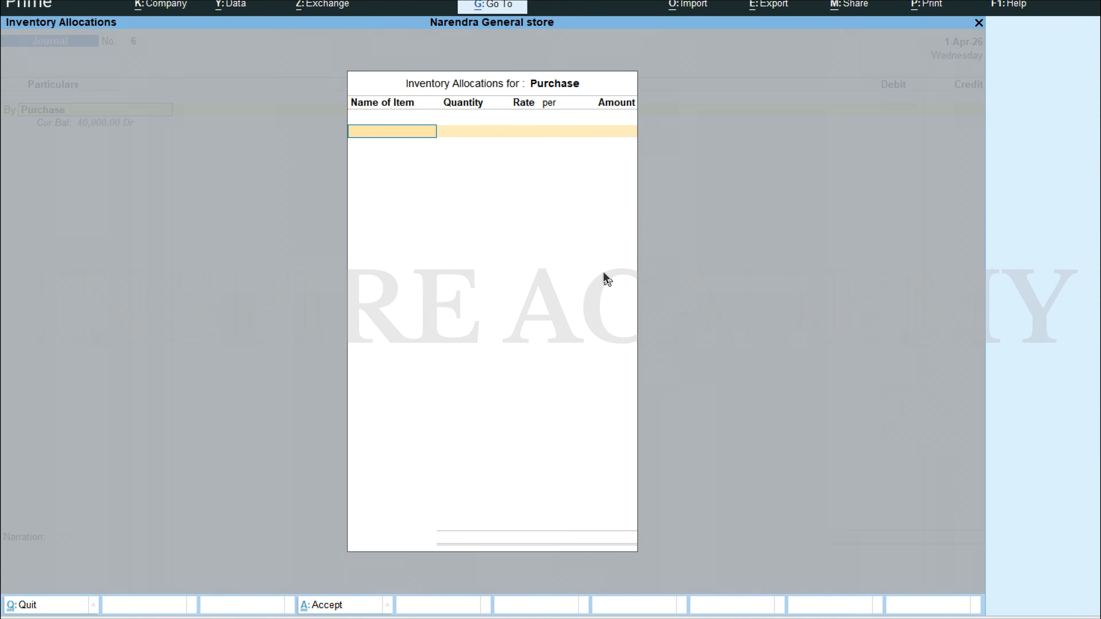
key(Escape)
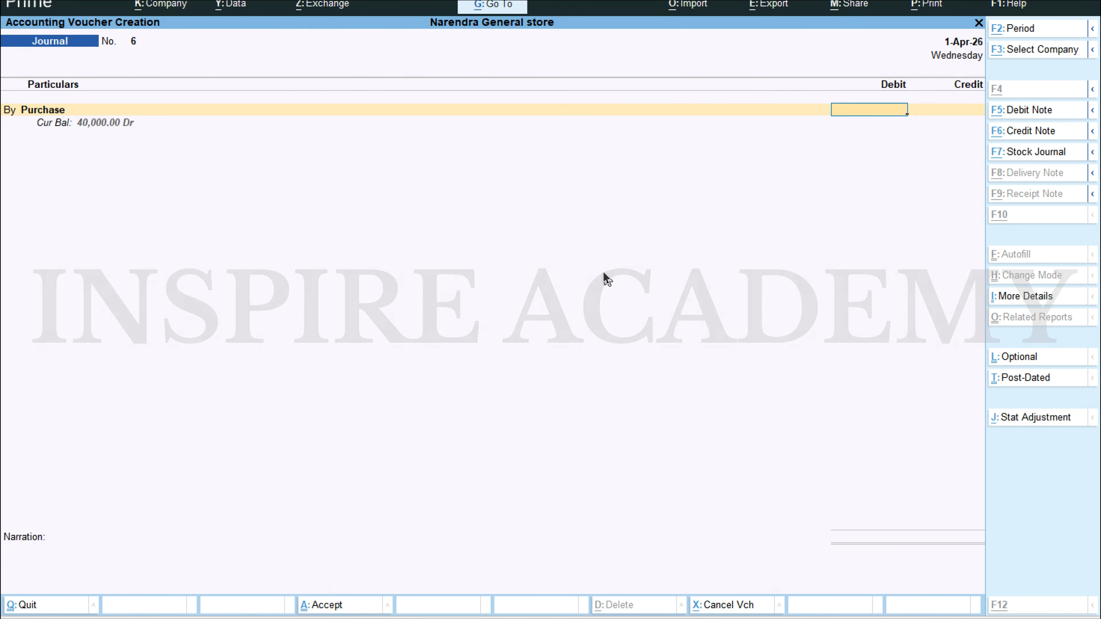
key(alt+Tab)
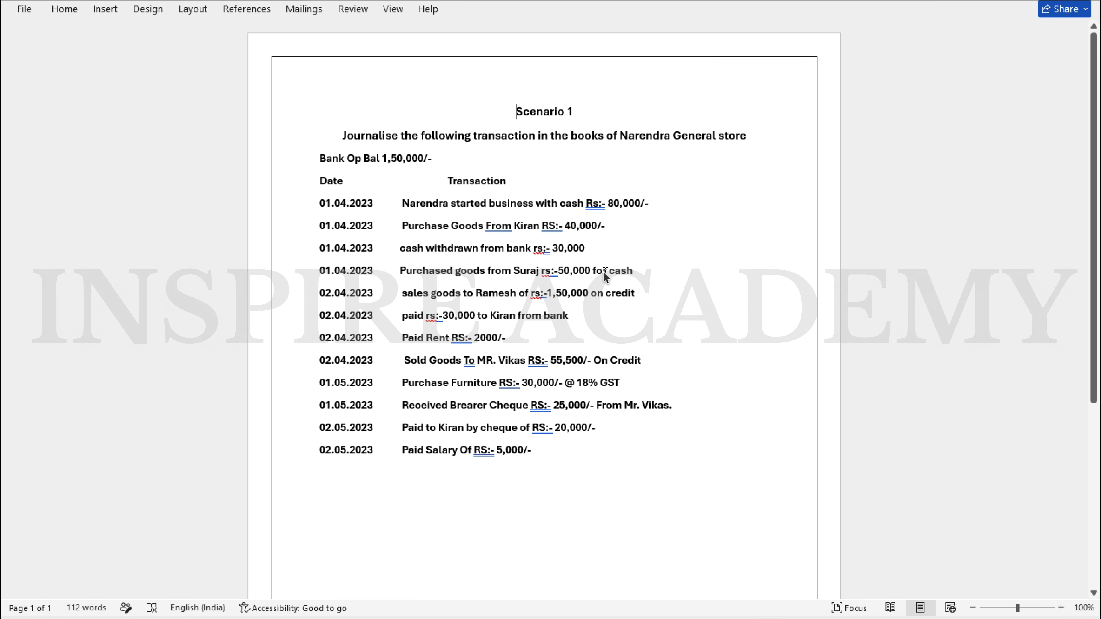
key(alt+Tab)
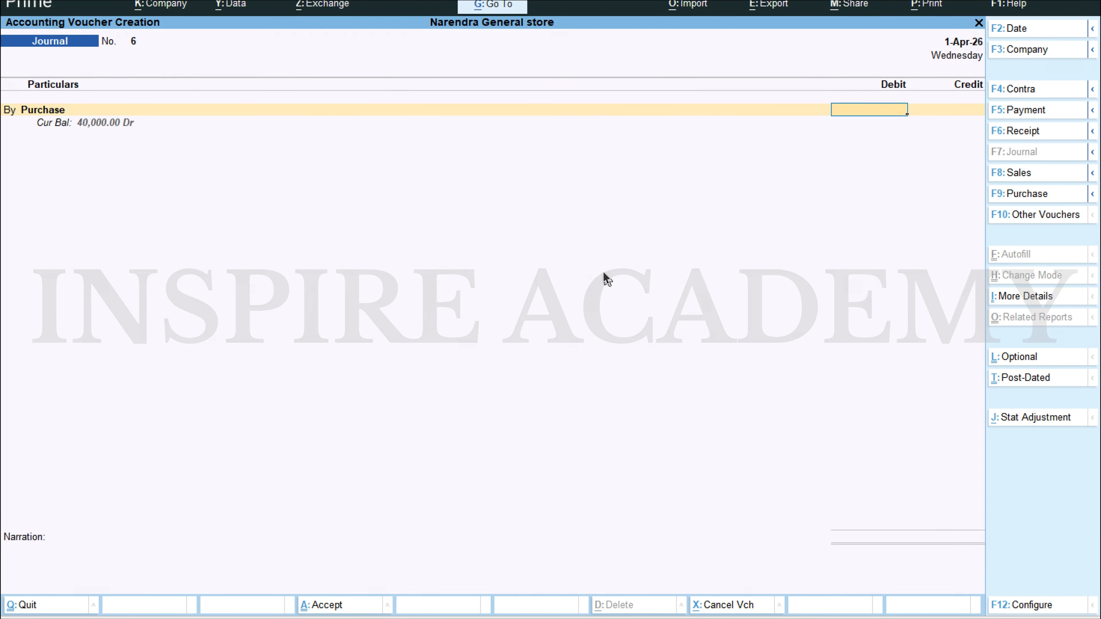
text(50000)
key(Return)
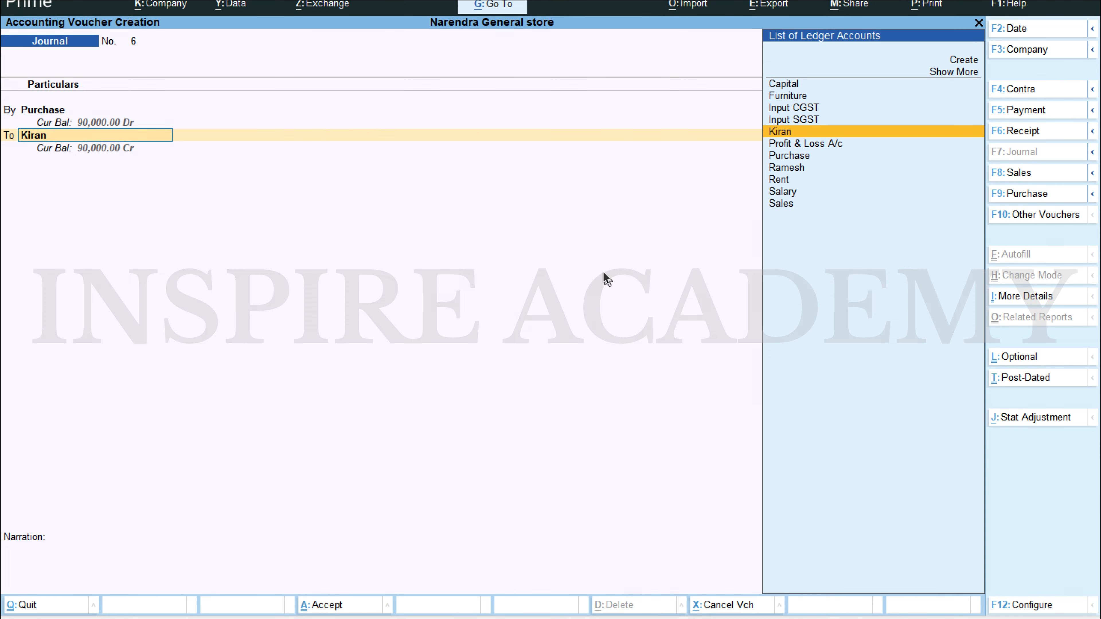
Step: Credit the Cash ledger with 50,000, save the journal voucher without a narration, and leave voucher entry
key(Return)
text(Cash)
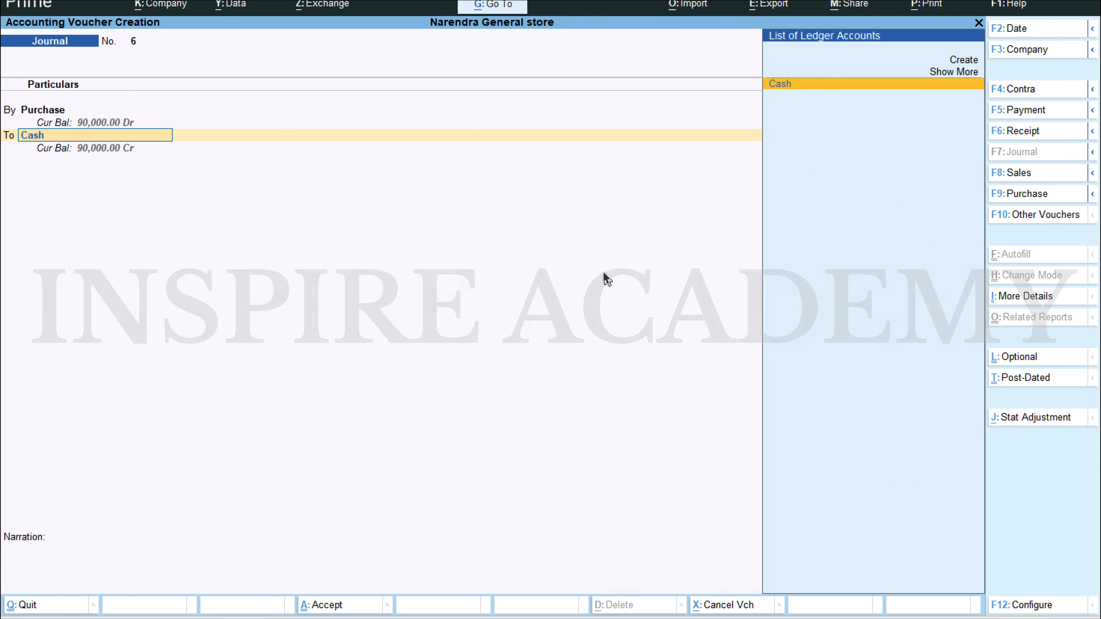
key(Return)
key(Return)
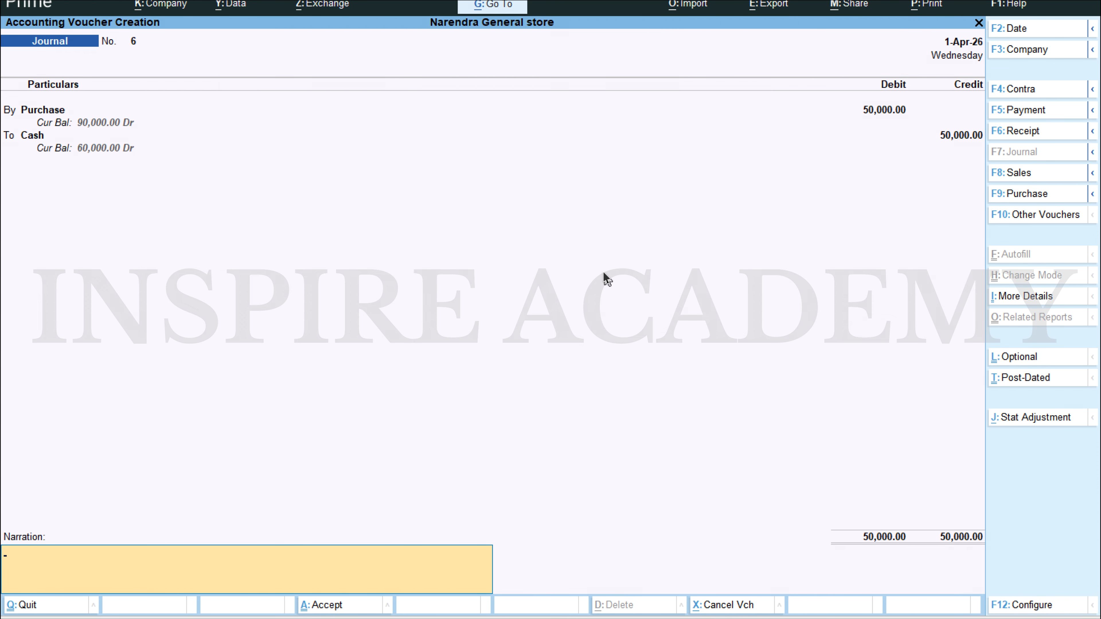
key(ctrl+a)
key(Escape)
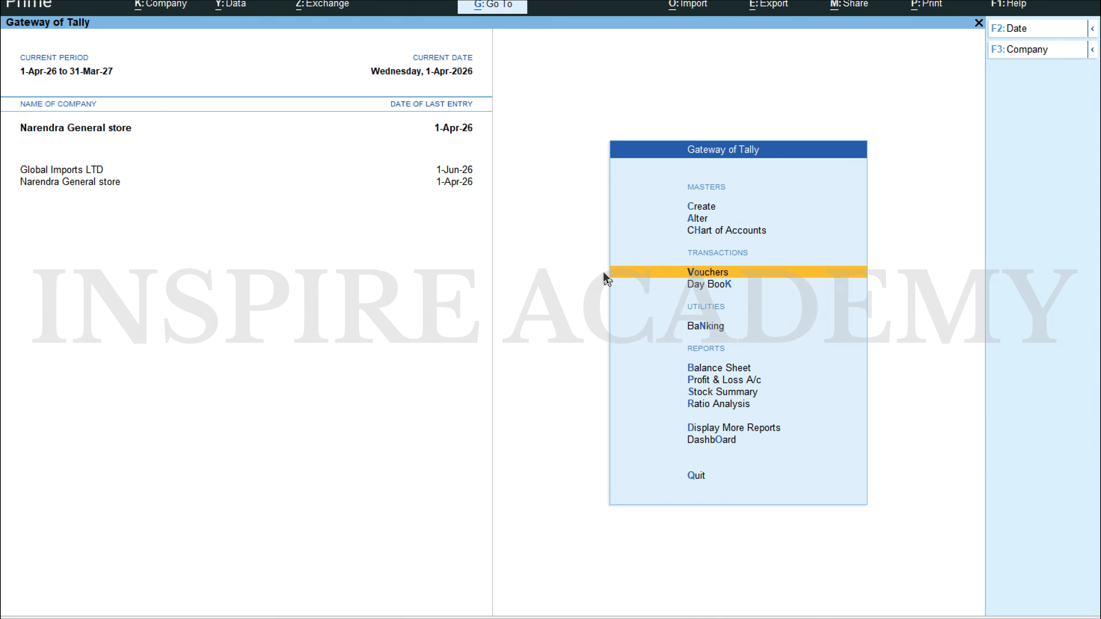
Step: Open the Profit & Loss A/c and review the Purchase Accounts and Gross Loss lines
key(Down)
key(Down)
key(Down)
key(Down)
key(Return)
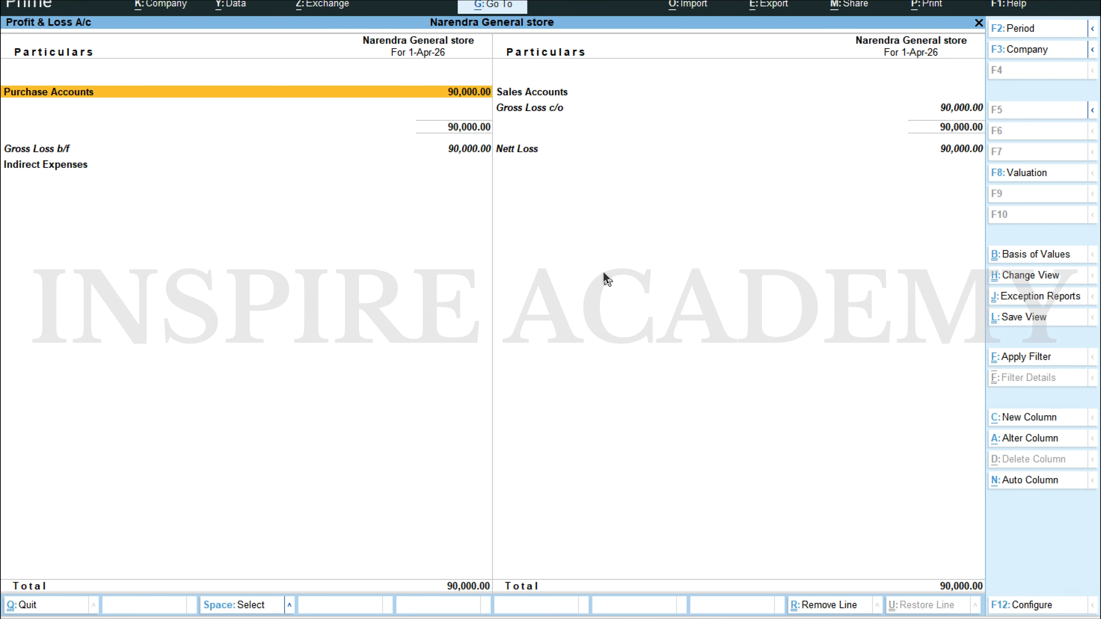
key(Down)
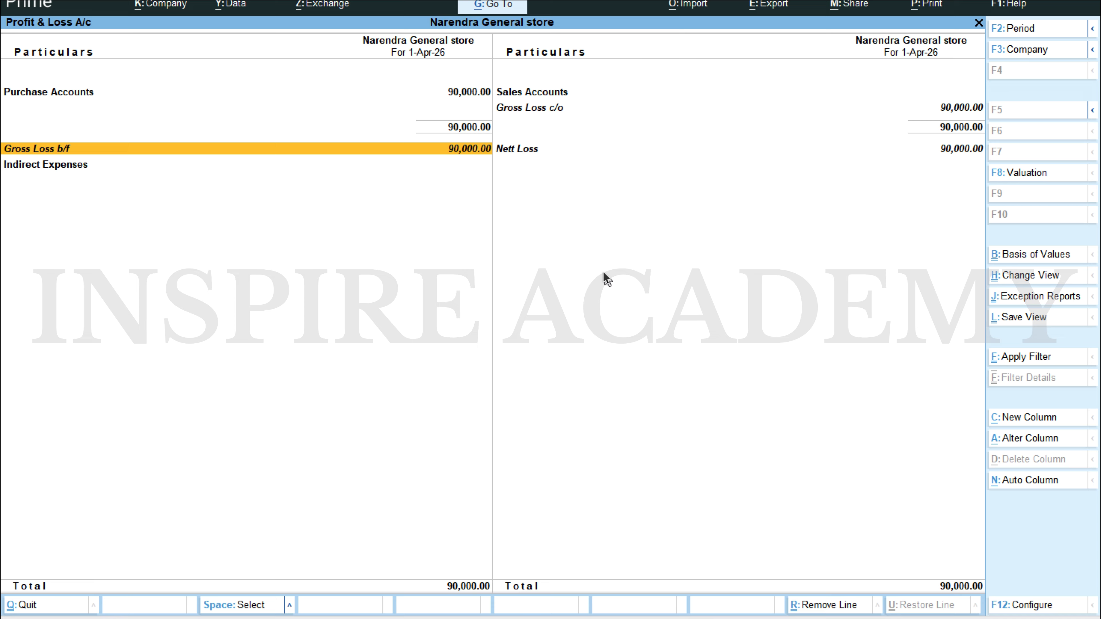
key(Up)
Step: Examine the Purchase ledger's April vouchers under Purchase Accounts and return to the Profit & Loss A/c
key(Return)
key(Return)
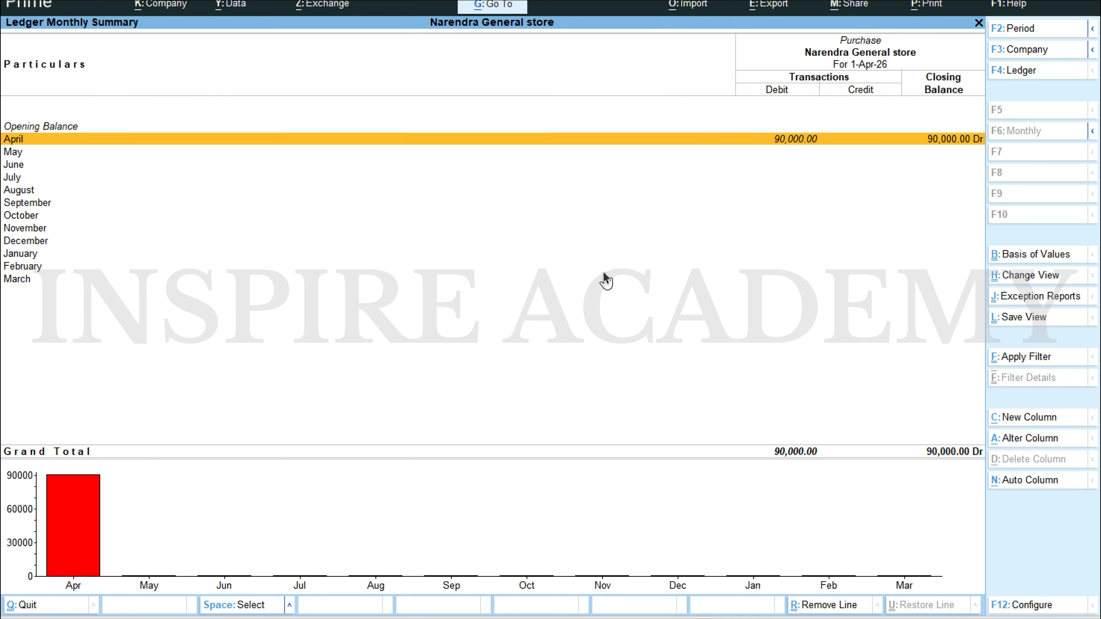
key(Return)
key(Down)
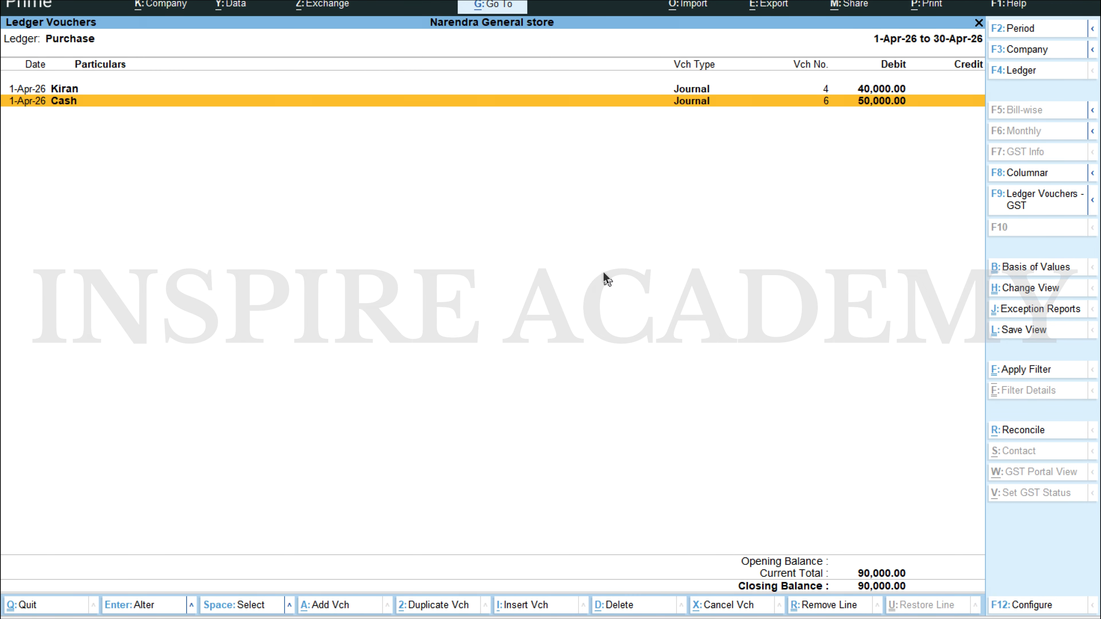
key(Up)
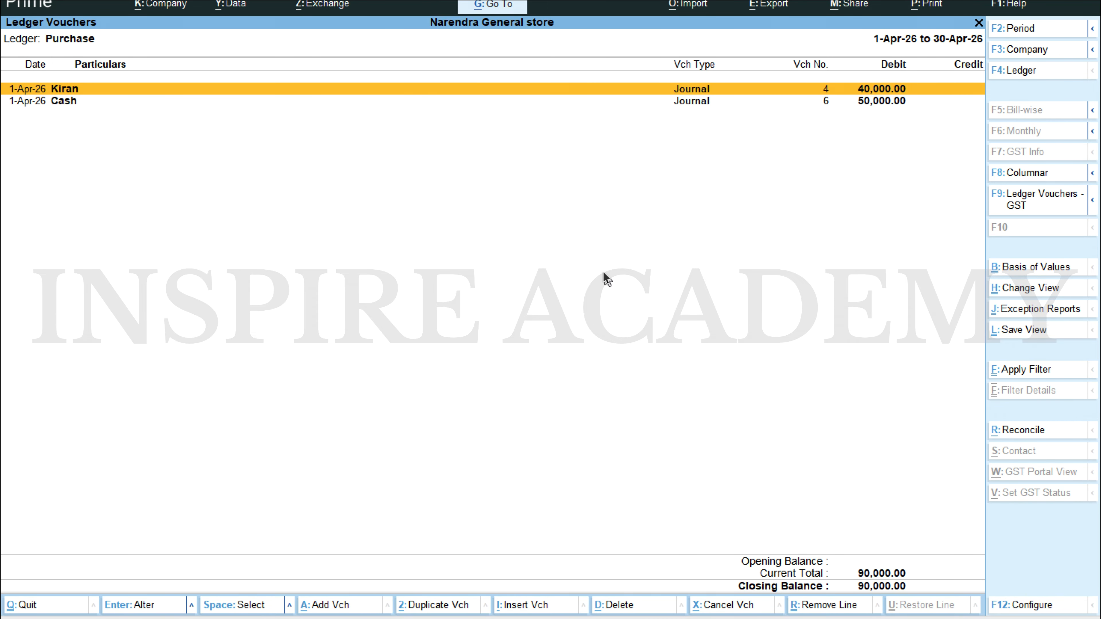
key(Down)
key(F6)
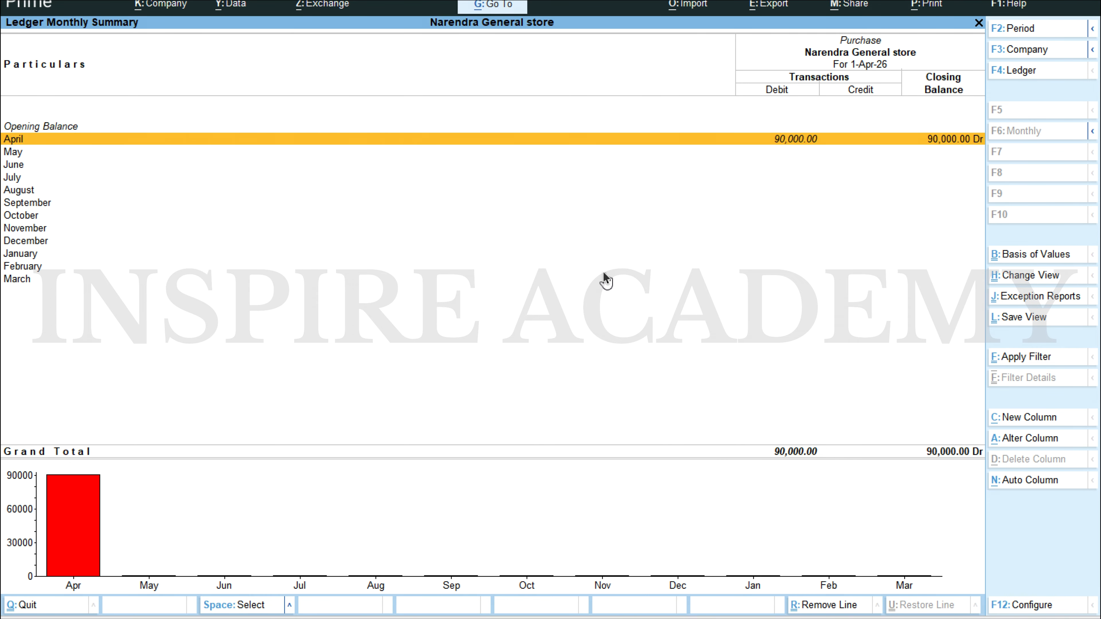
key(Escape)
key(Escape)
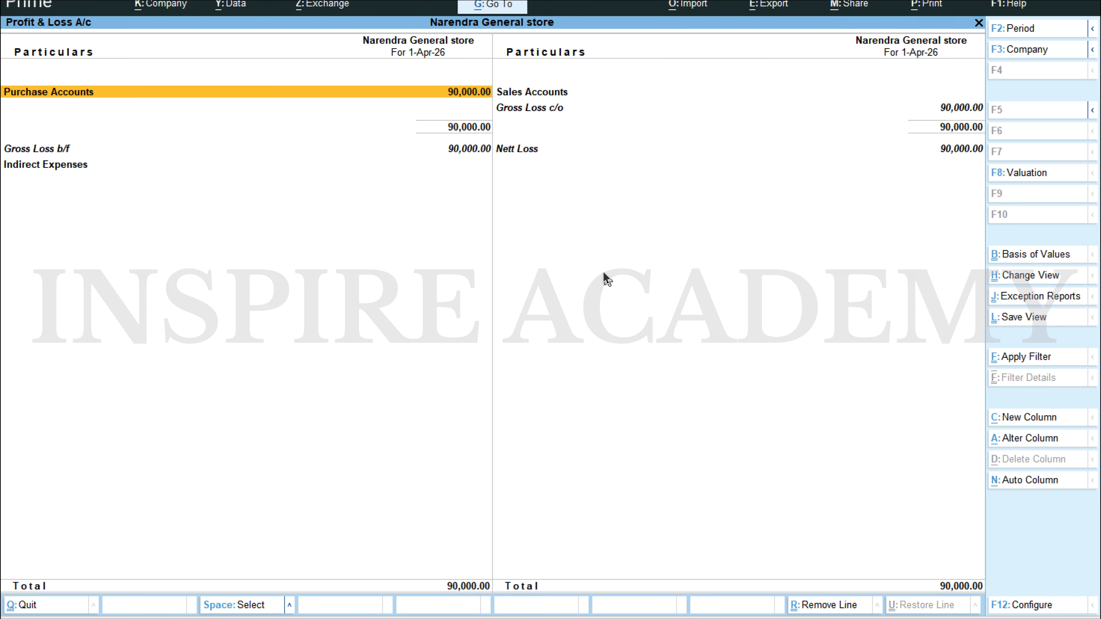
key(Right)
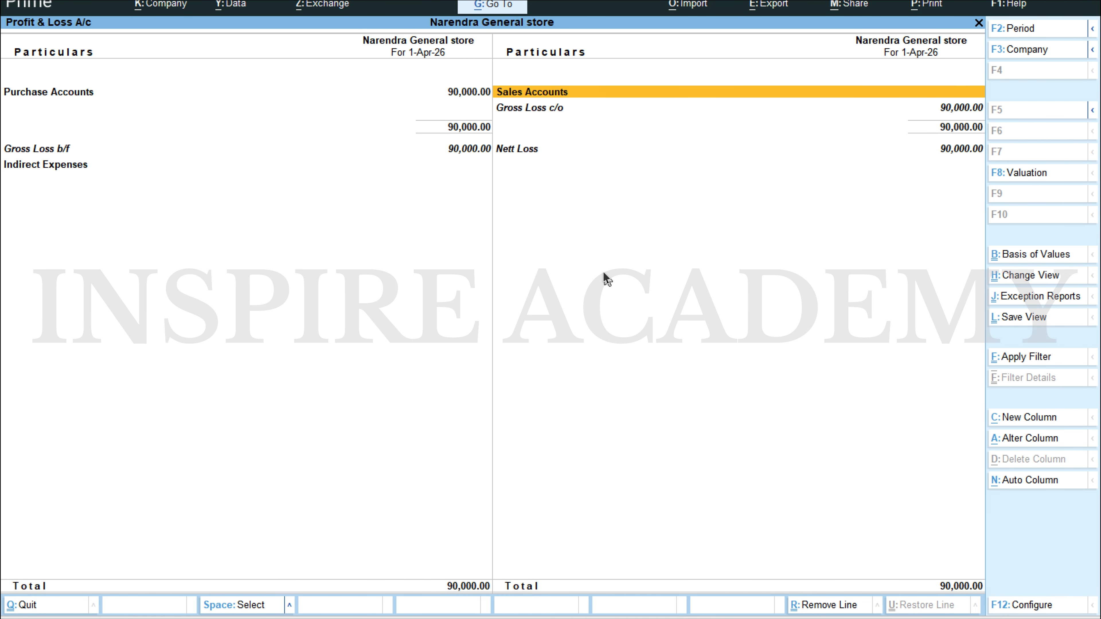
Step: Open the Balance Sheet and examine the Sundry Creditors summary under Current Liabilities
key(Escape)
key(Up)
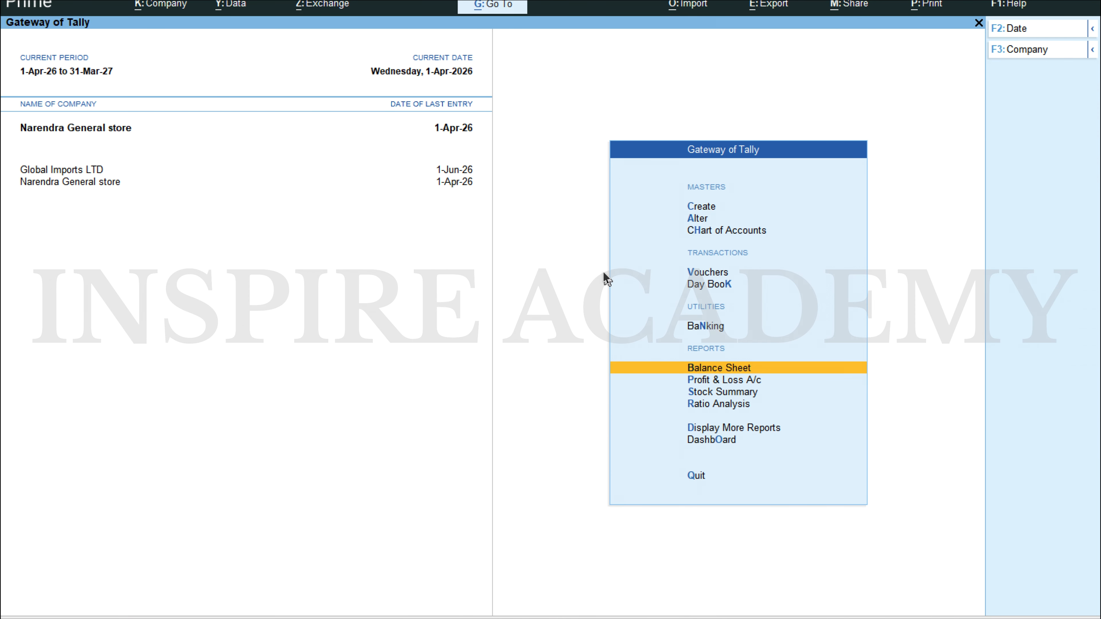
key(Return)
key(Down)
key(Down)
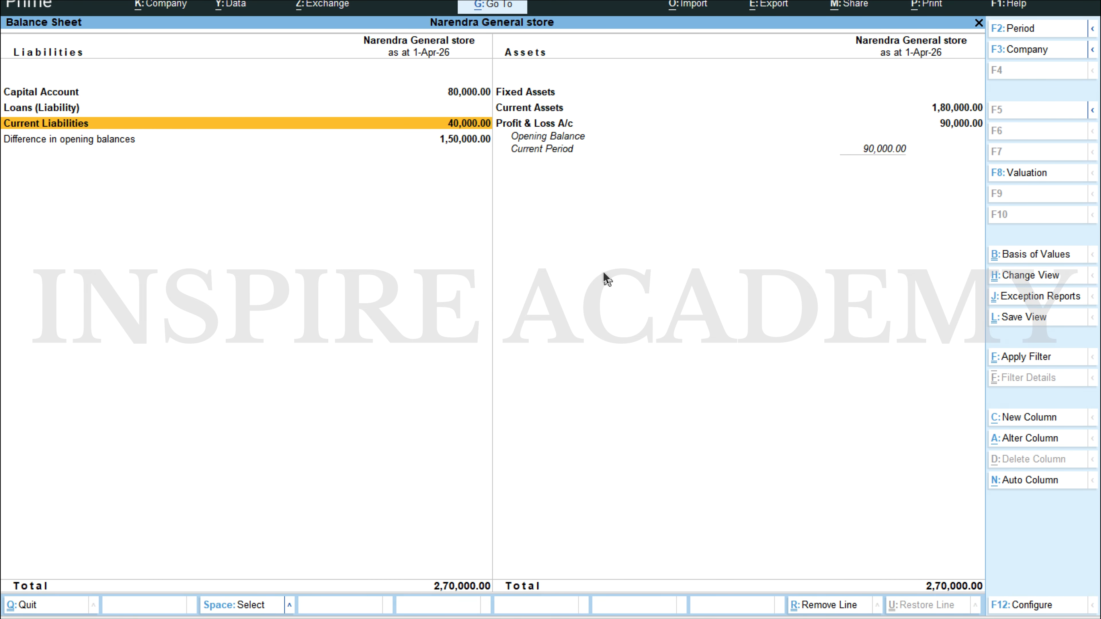
key(Return)
key(Return)
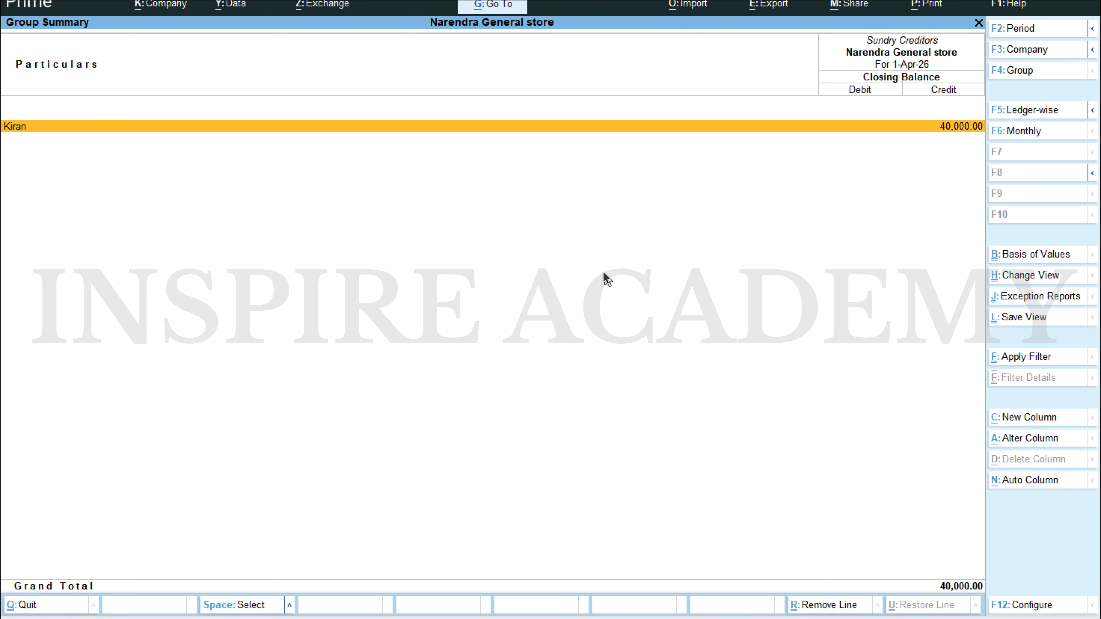
Step: Examine the Cash ledger's monthly summary under the Balance Sheet's Current Assets, then return to the Balance Sheet
key(Escape)
key(Escape)
key(Right)
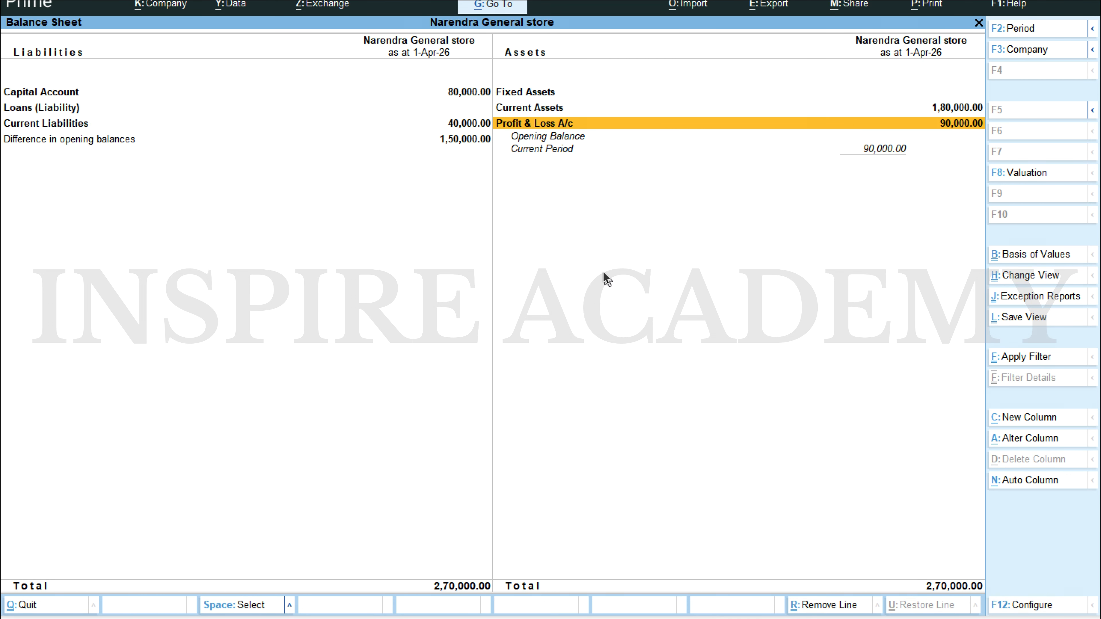
key(Up)
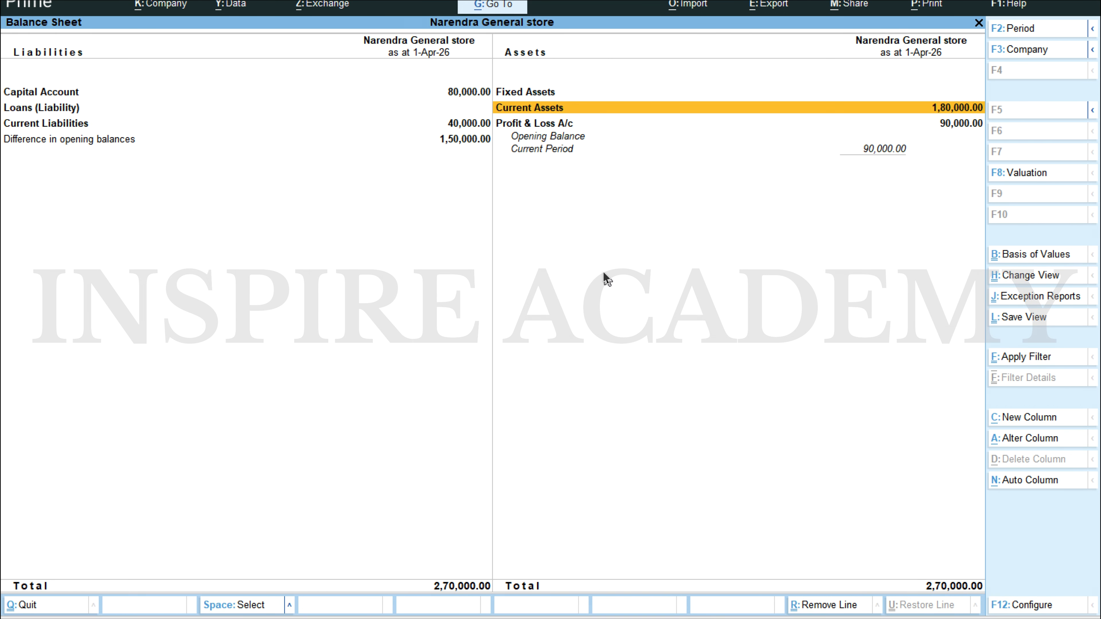
key(Return)
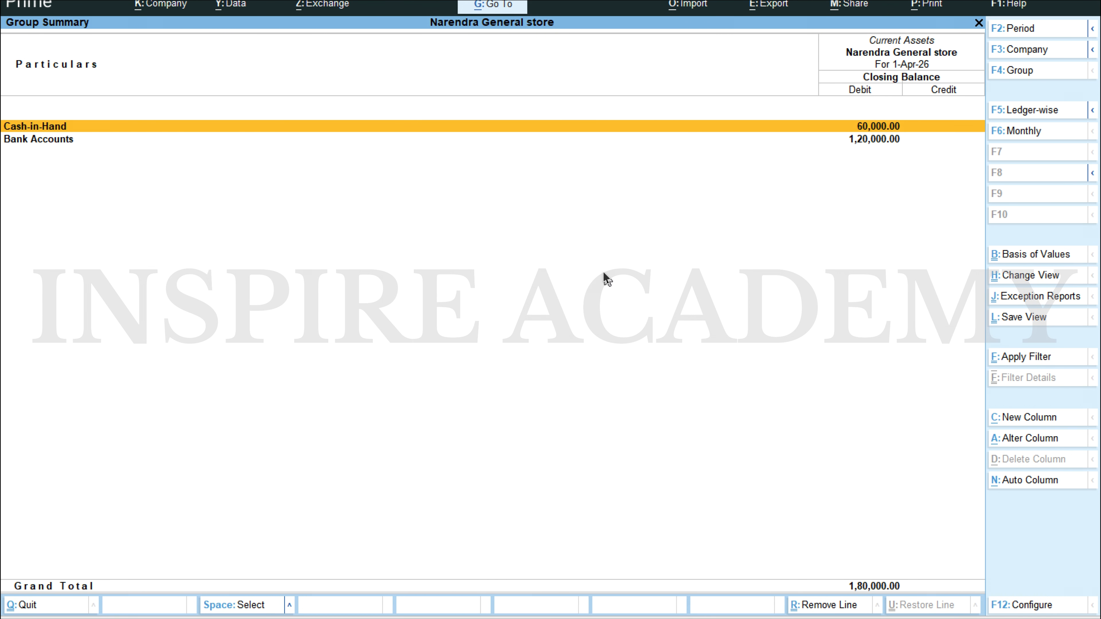
key(Return)
key(Return)
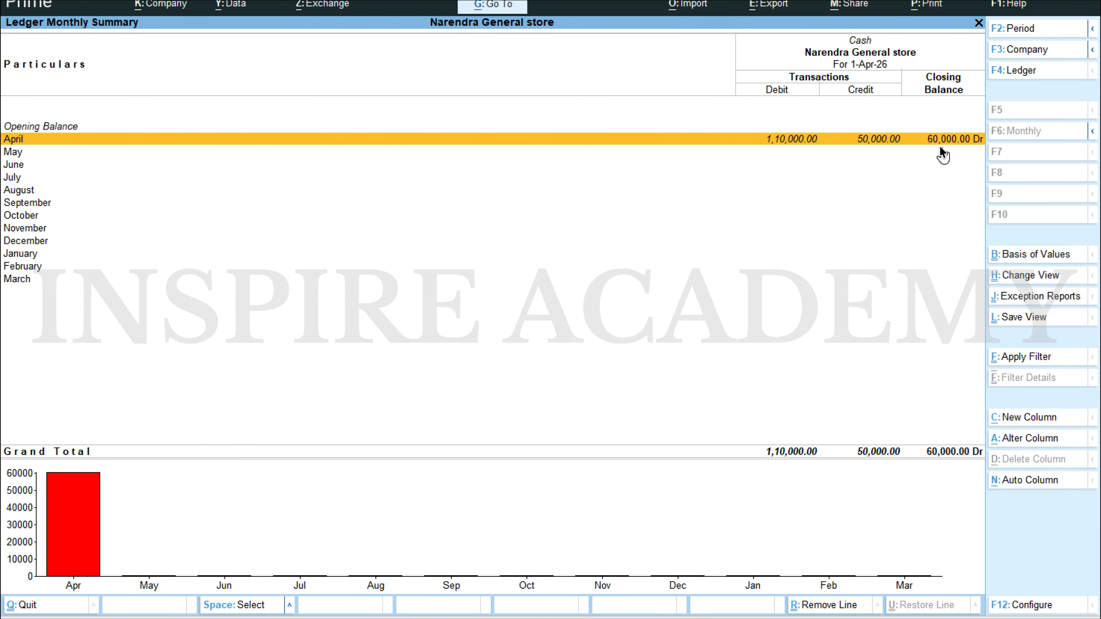
key(Escape)
key(Escape)
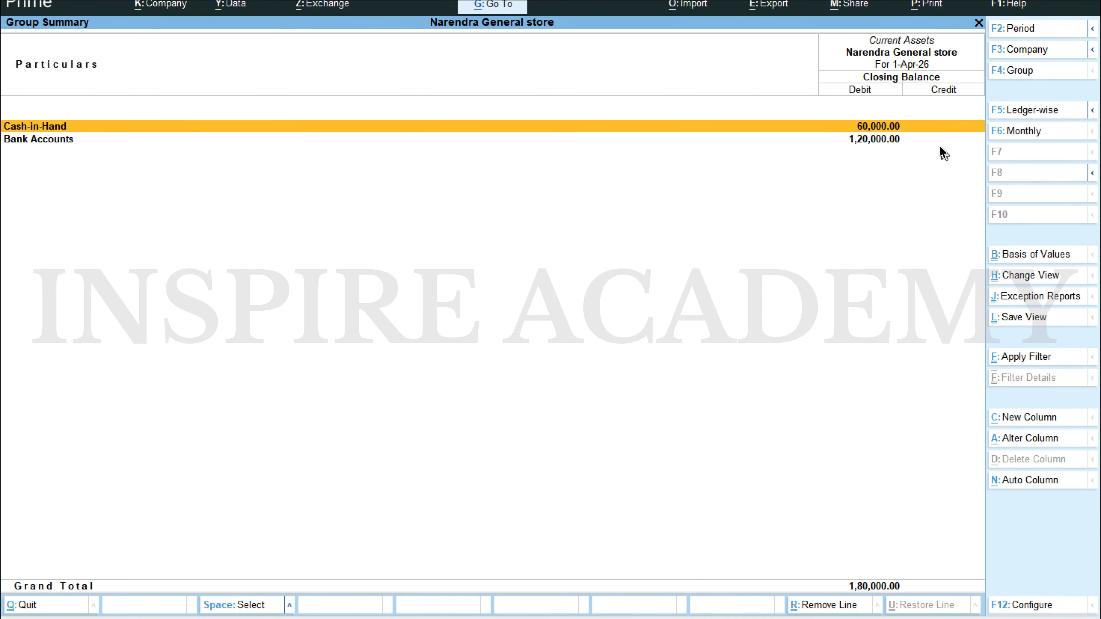
key(Escape)
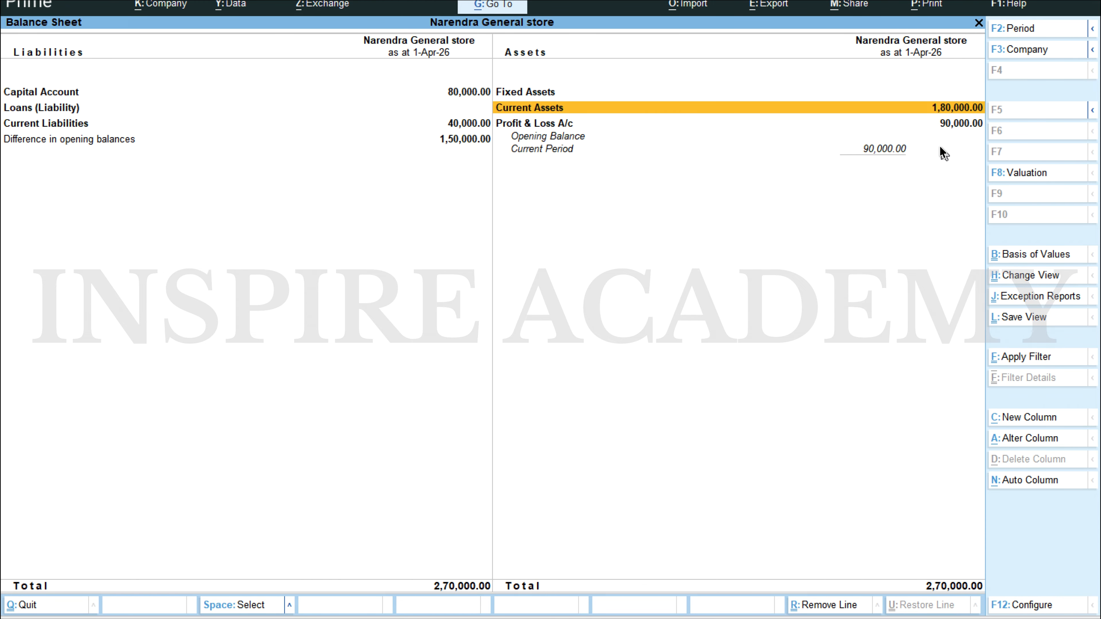
Step: Read the 02.04.2023 credit sale in the Scenario 1 Word document, then return to the Gateway of Tally
key(alt+Tab)
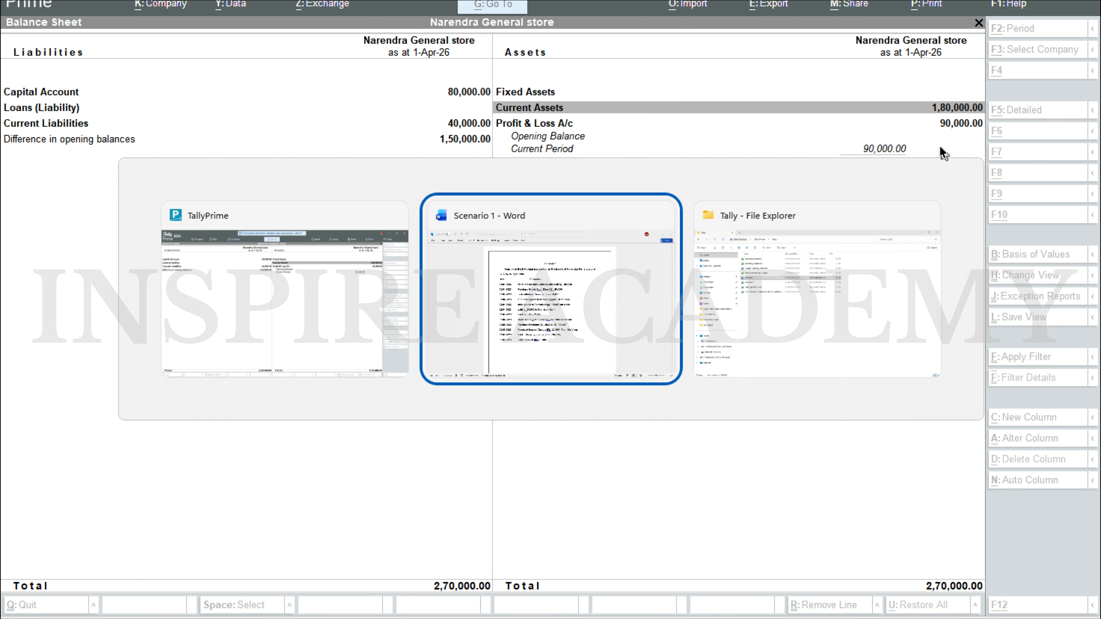
key(alt+Tab)
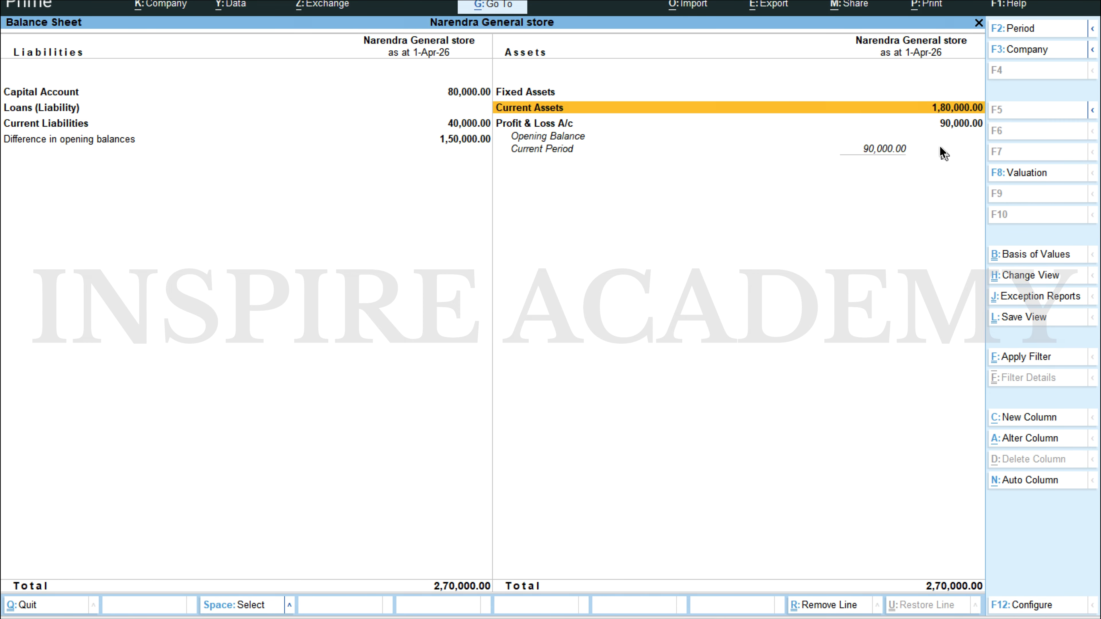
key(alt+Tab)
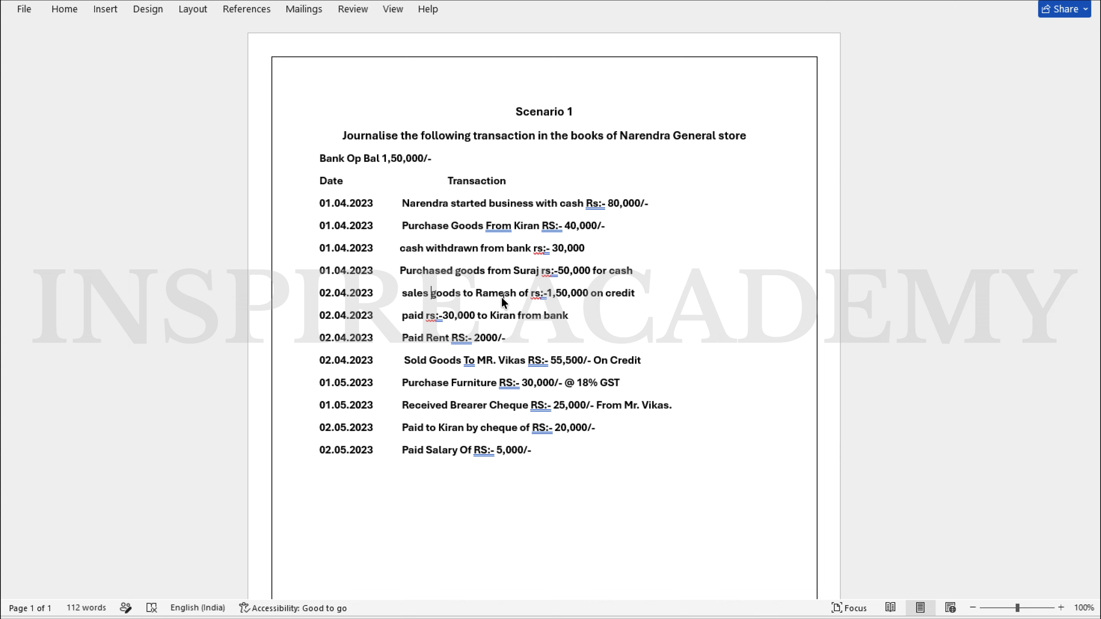
key(alt+Tab)
key(Escape)
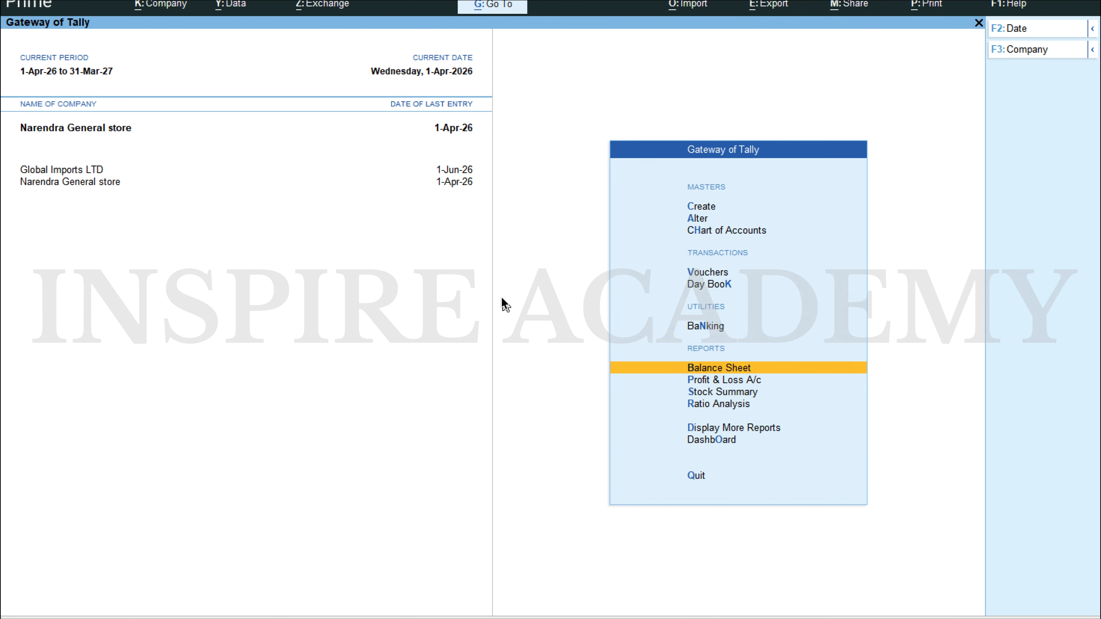
Step: Start a new journal voucher and set its date to 2-4-2026
key(Up)
key(Up)
key(Up)
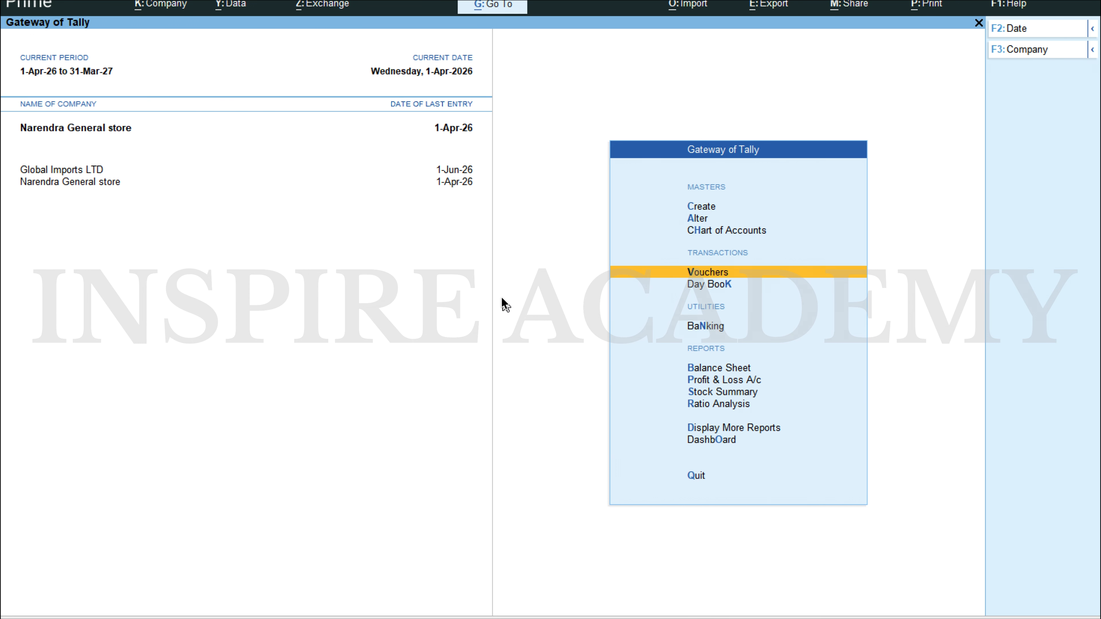
key(Return)
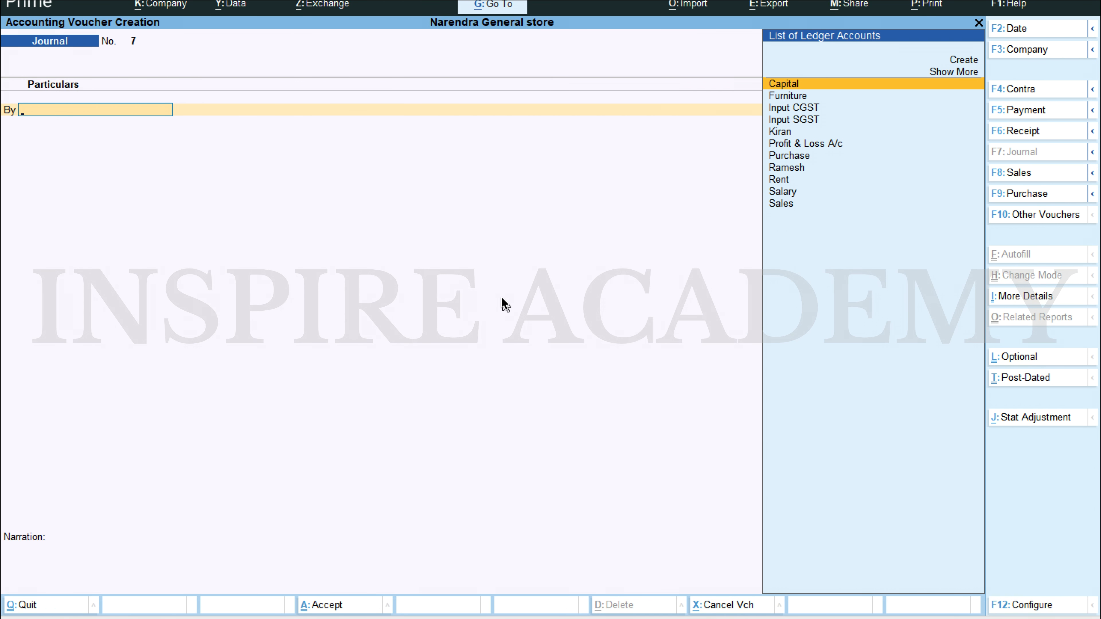
key(F2)
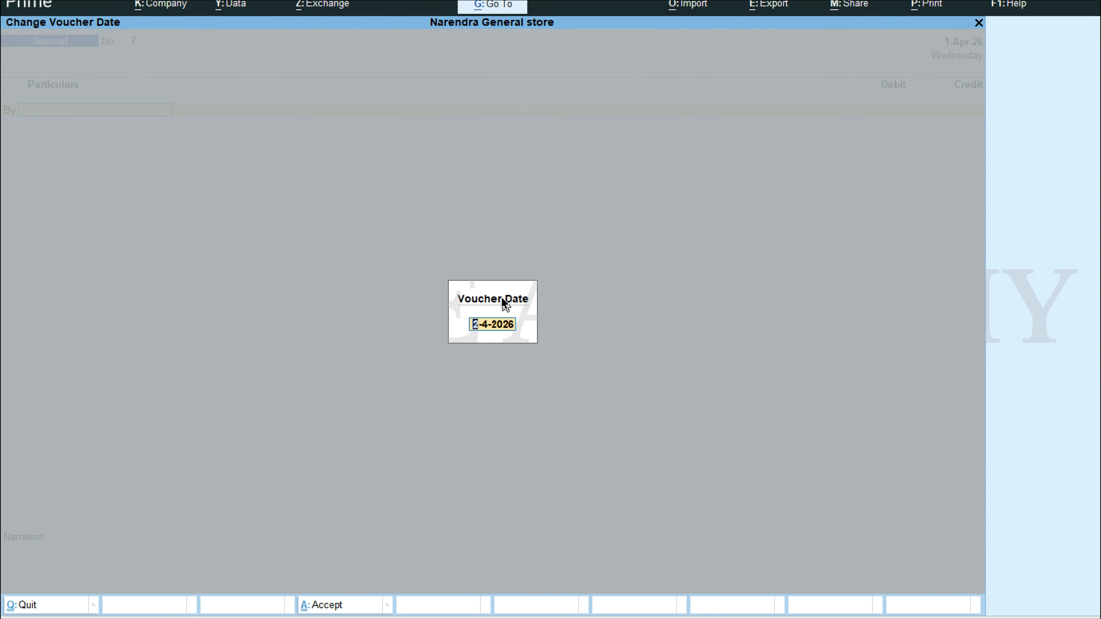
text(2.4)
key(Return)
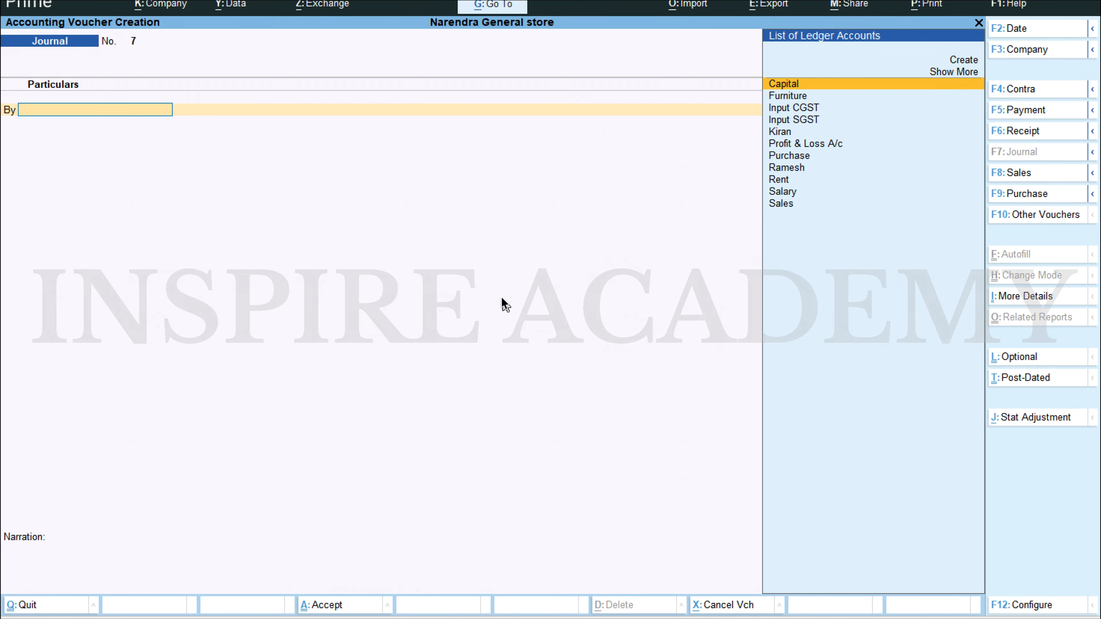
Step: Debit the ledger of the credit customer in the Word document's first 02.04.2023 sale with 1,50,000
key(alt+Tab)
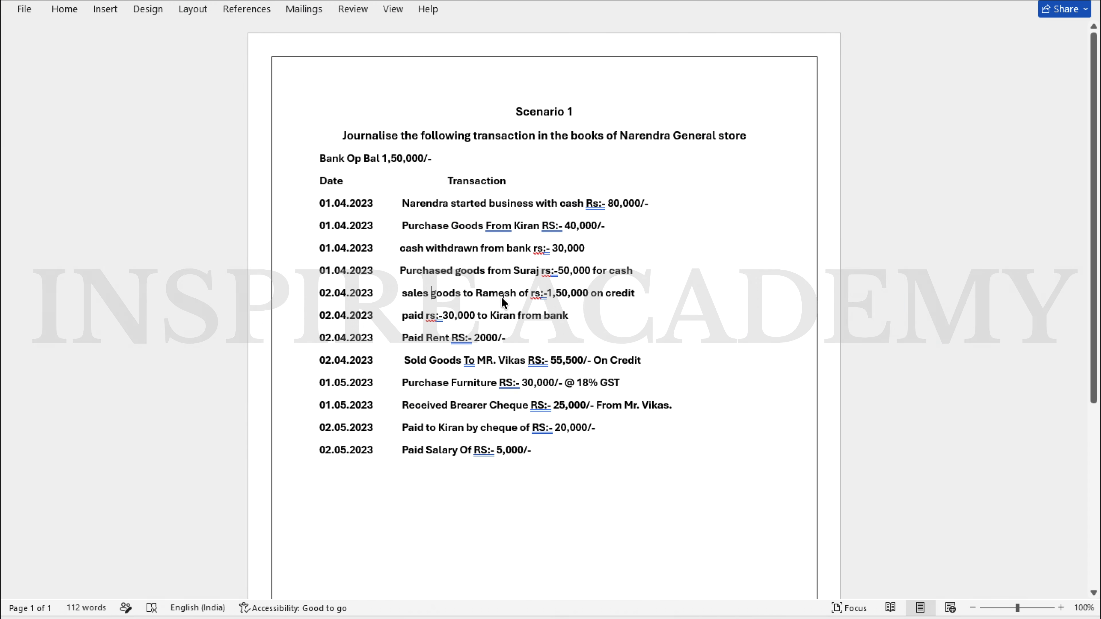
key(alt+Tab)
text(Ra)
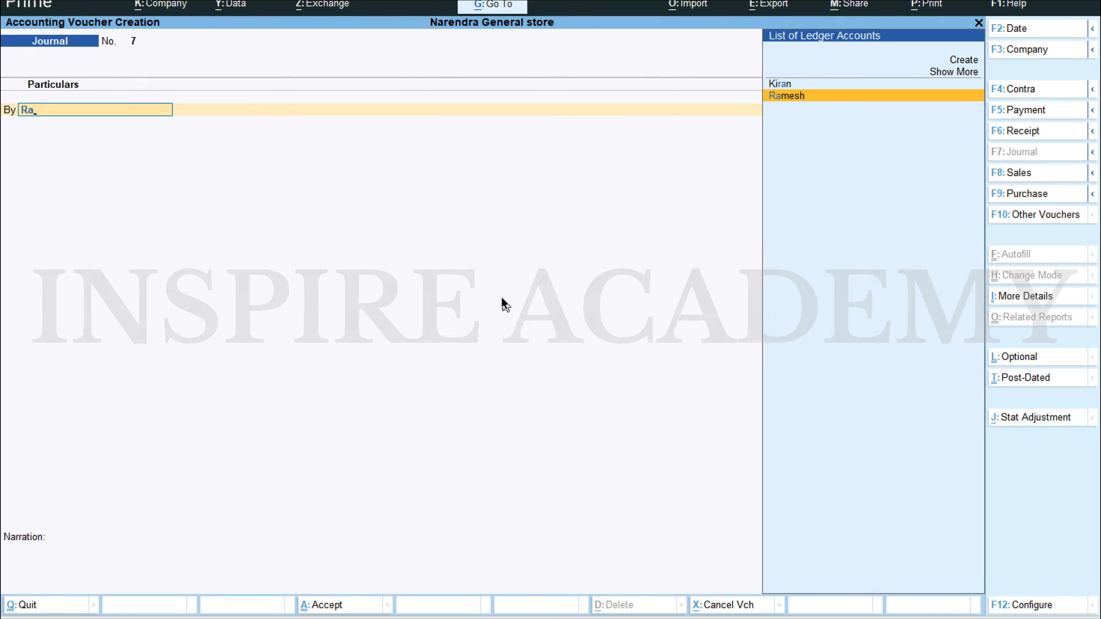
key(Return)
key(alt+Tab)
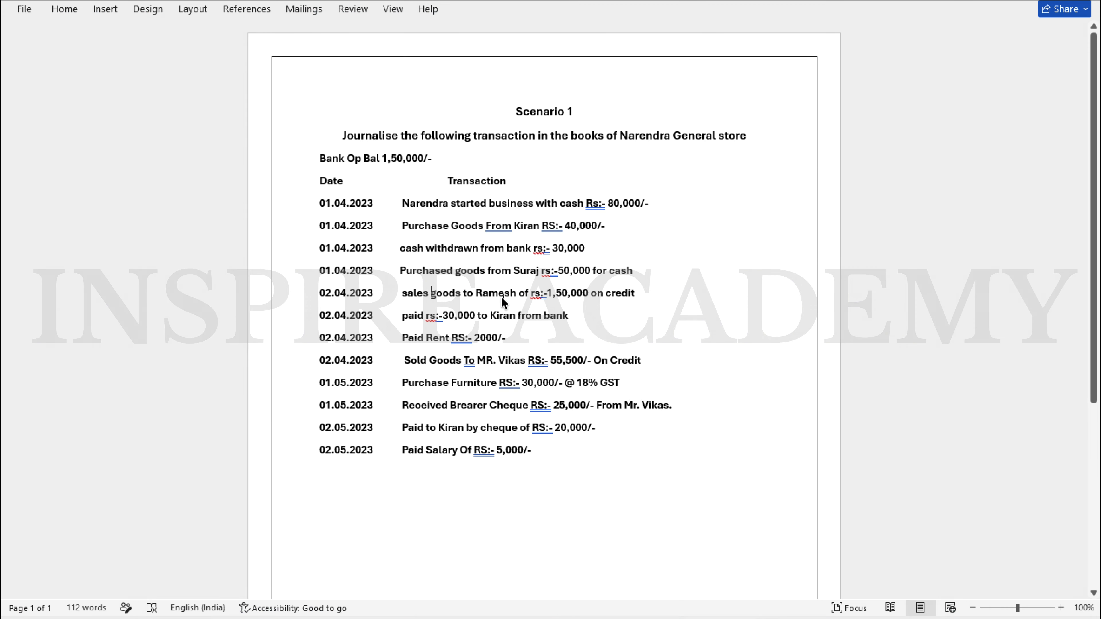
key(alt+Tab)
text(150000)
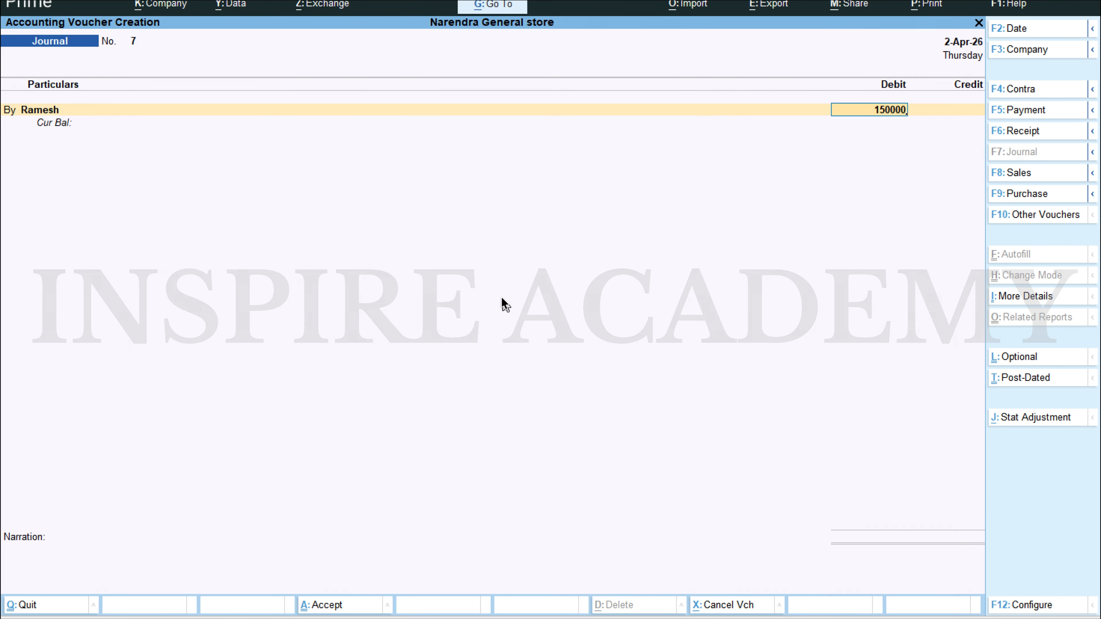
key(Return)
Step: Allocate the customer's 1,50,000 debit in the bill-wise details as New Ref 7
key(Up)
key(Up)
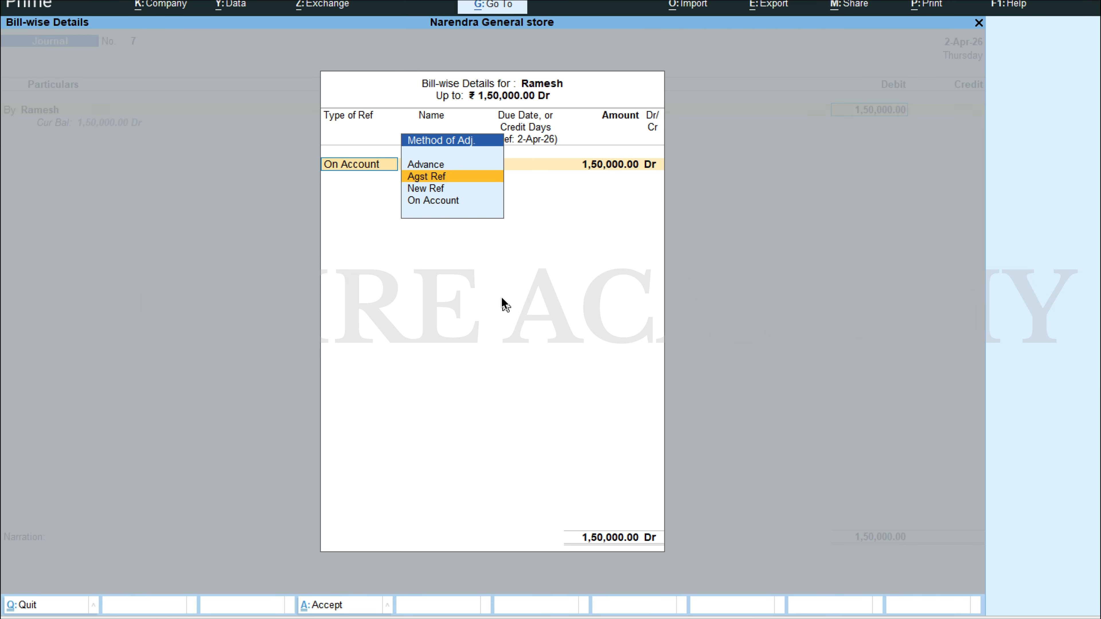
key(Down)
key(Return)
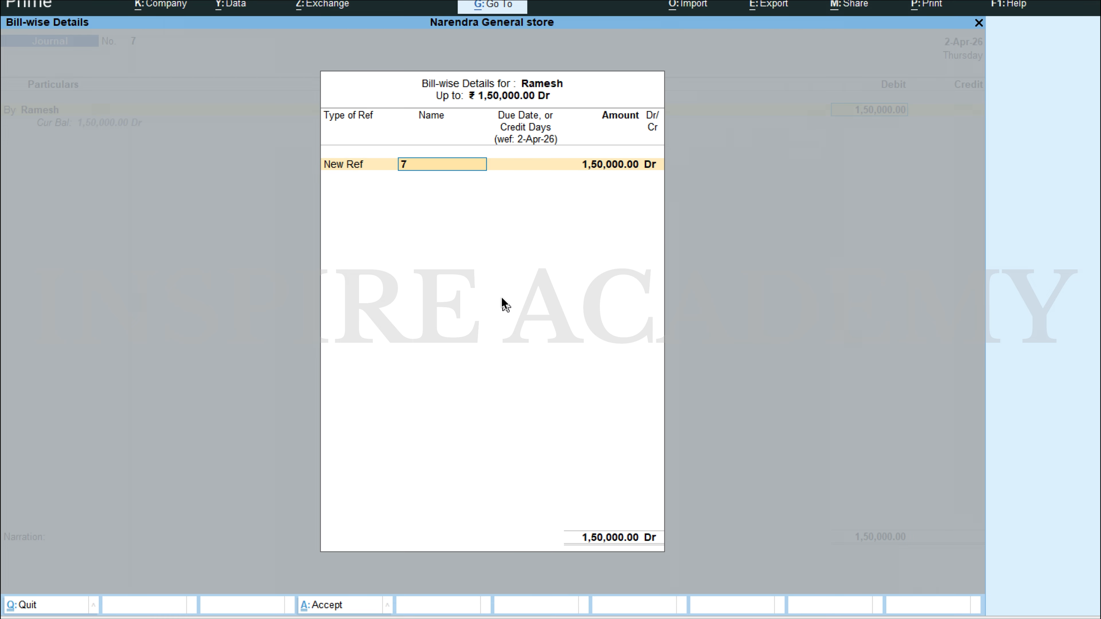
key(Return)
Step: Credit the Sales ledger with 1,50,000 and save the journal voucher without a narration
key(Return)
key(Return)
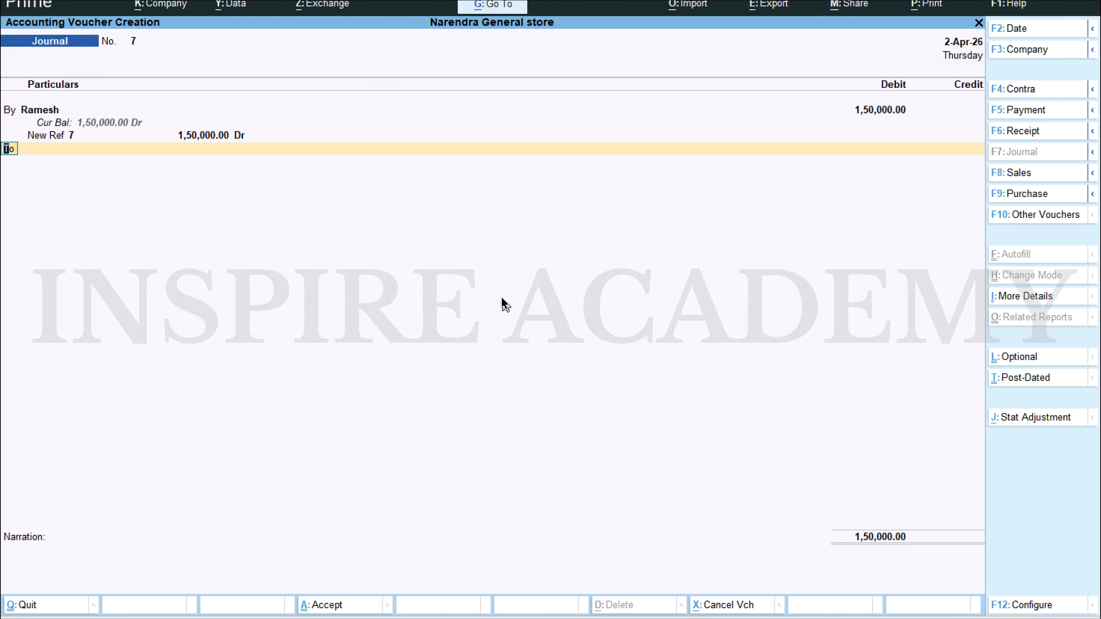
key(Return)
text(Sales)
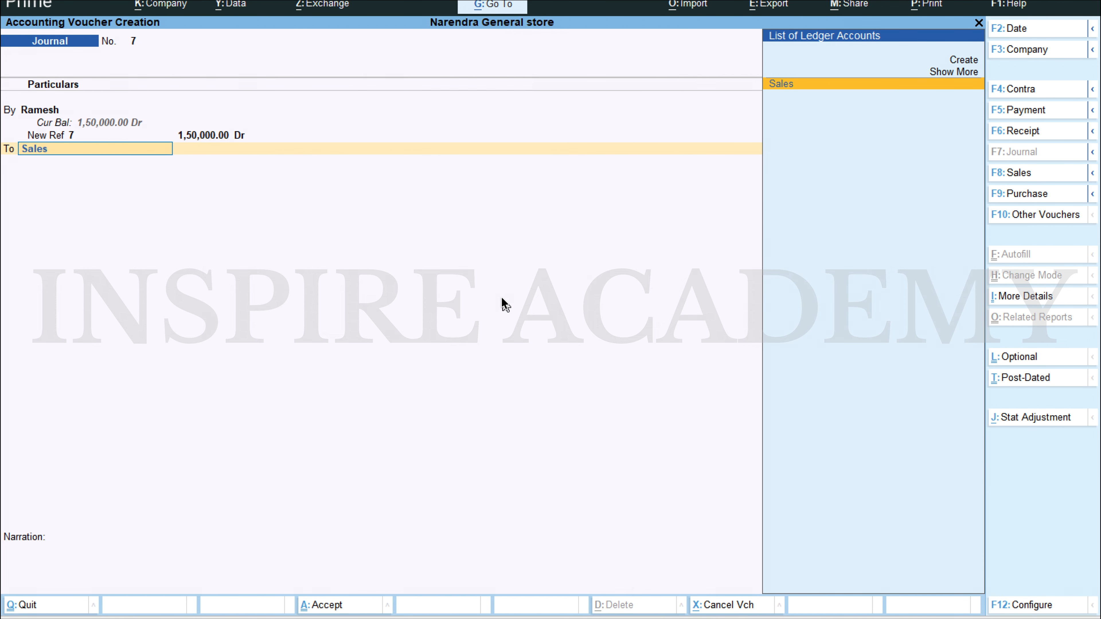
key(Return)
key(Return)
key(Return)
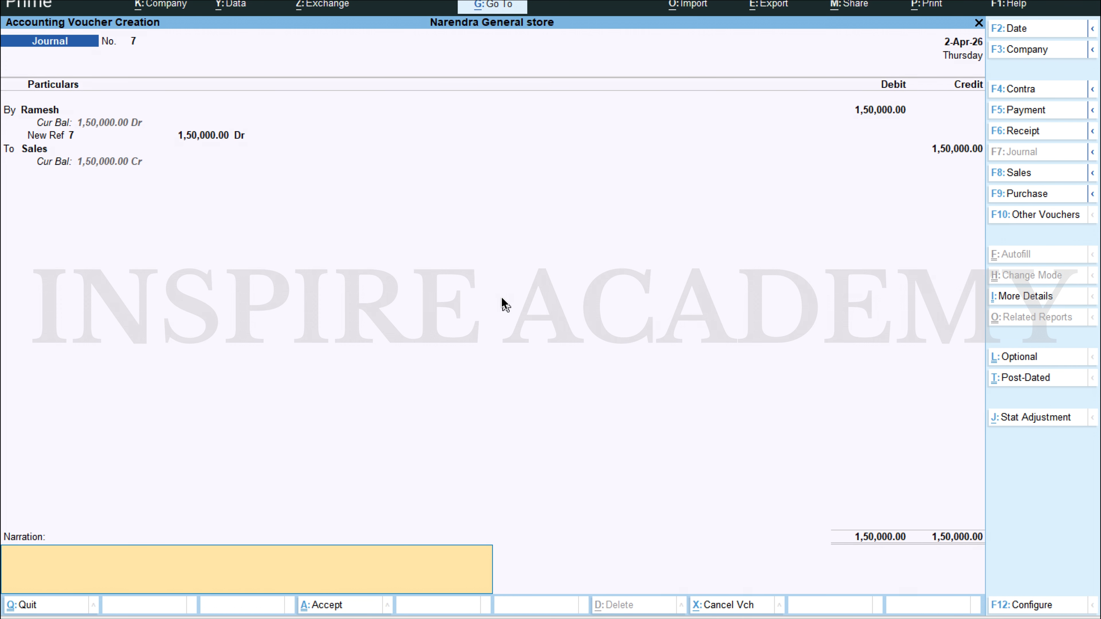
key(ctrl)
key(ctrl+a)
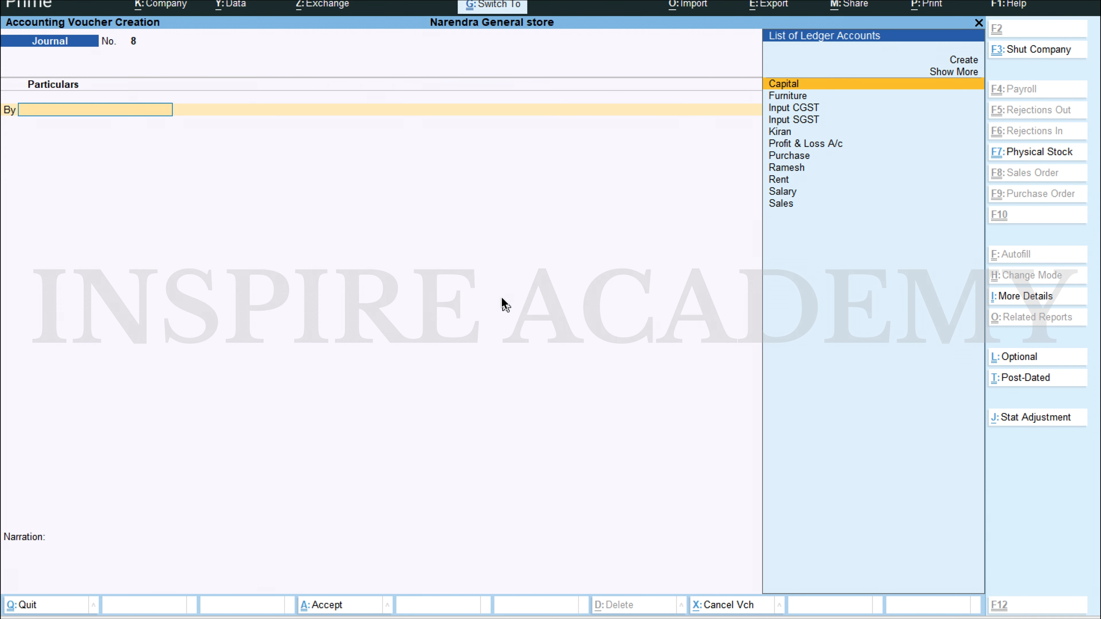
Step: Examine Sales Accounts in the Profit & Loss A/c, then return to the Gateway of Tally
key(Escape)
key(Down)
key(Down)
key(Down)
key(Down)
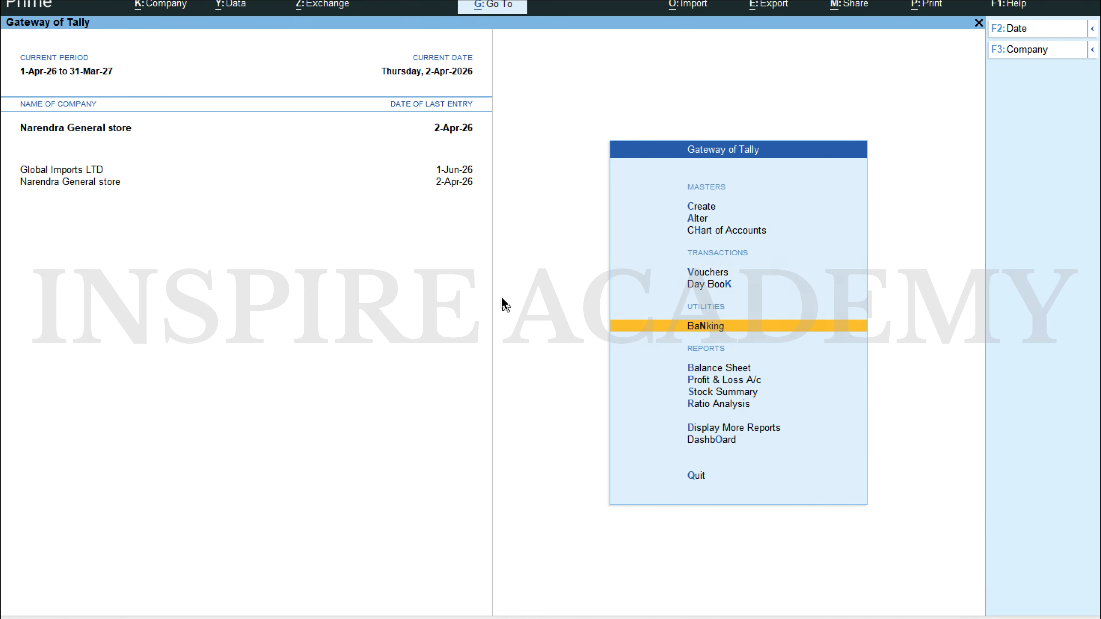
key(Return)
key(Right)
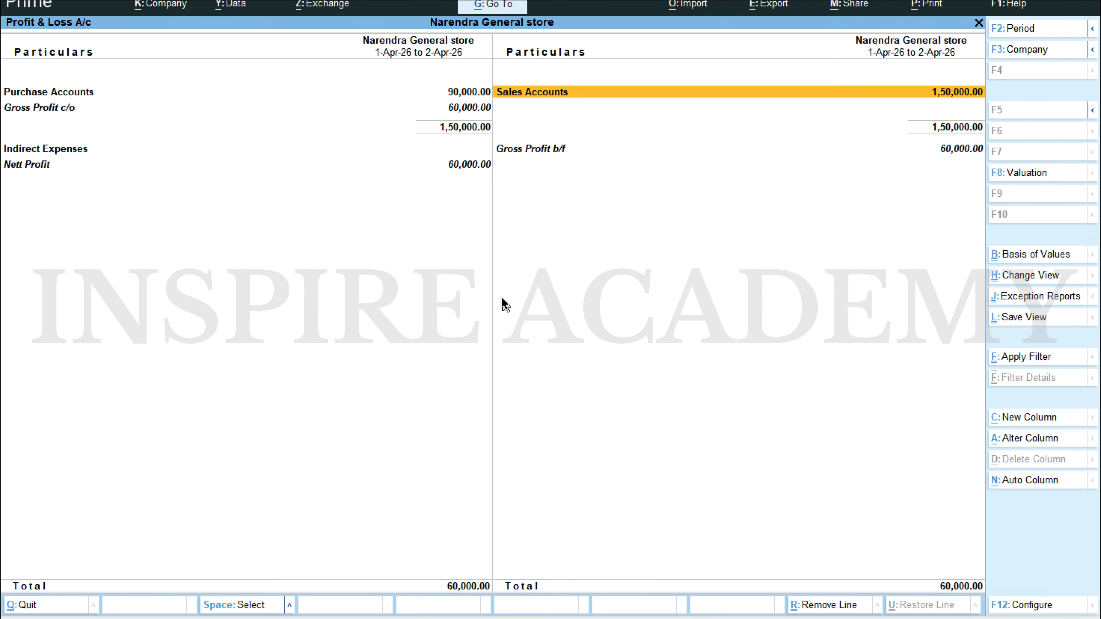
key(Return)
key(Escape)
key(Escape)
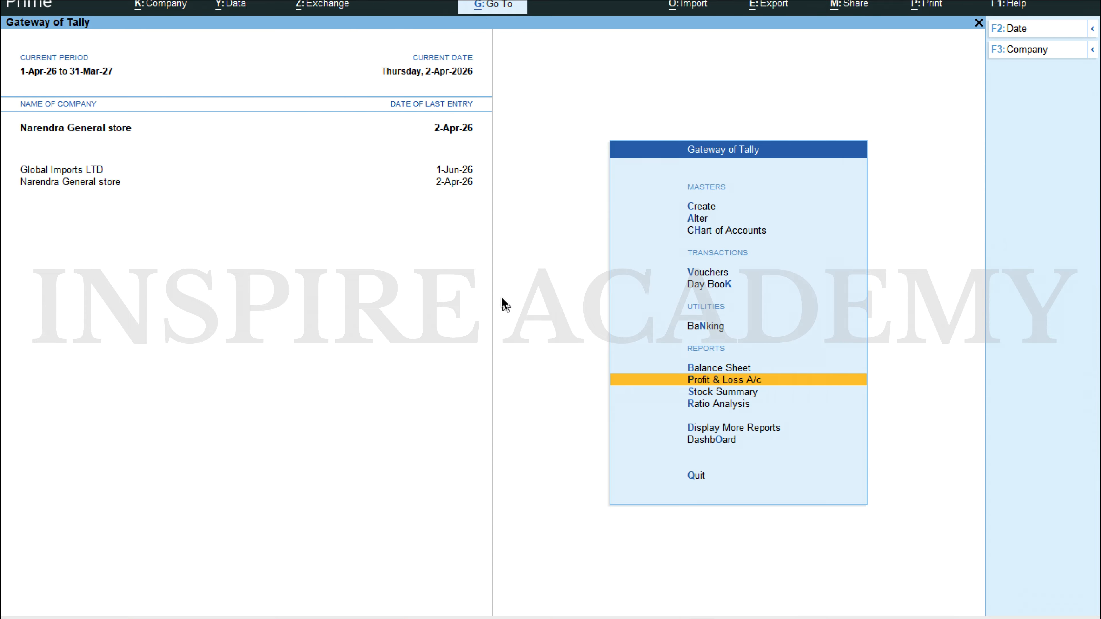
Step: Examine the Sundry Debtors summary under the Balance Sheet's Current Assets, then return to the Balance Sheet
key(Up)
key(Return)
key(Down)
key(Down)
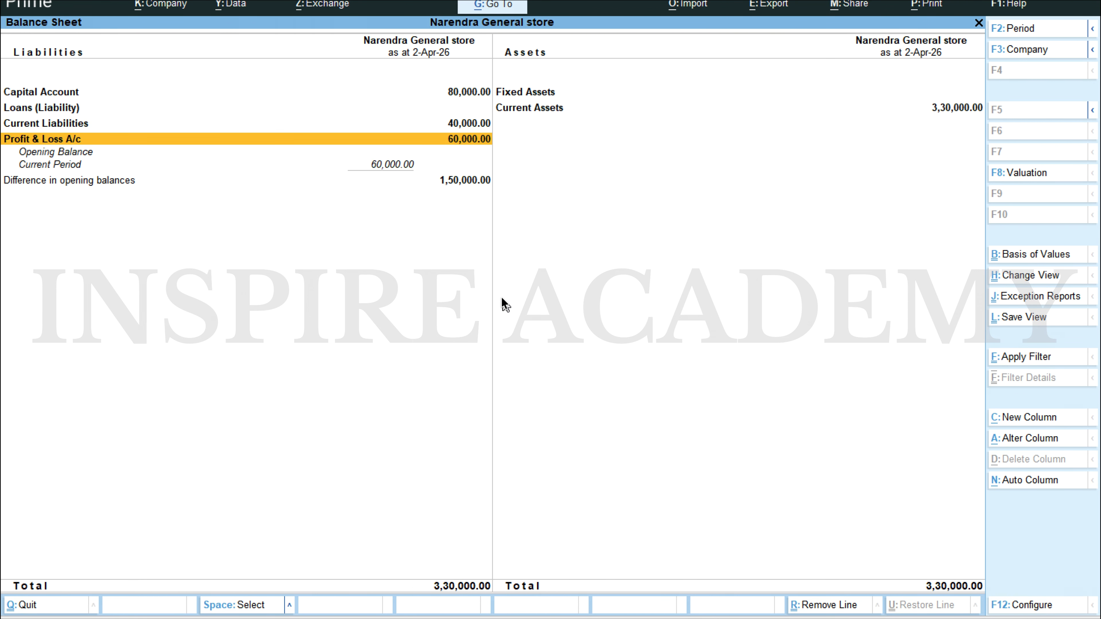
key(Up)
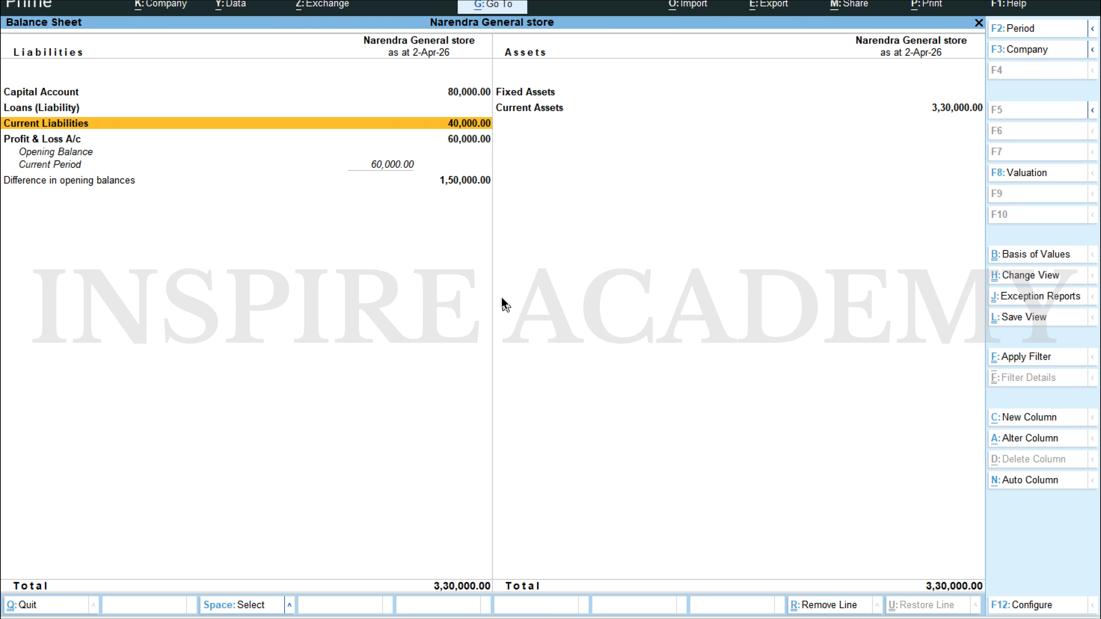
key(Right)
key(Up)
key(Down)
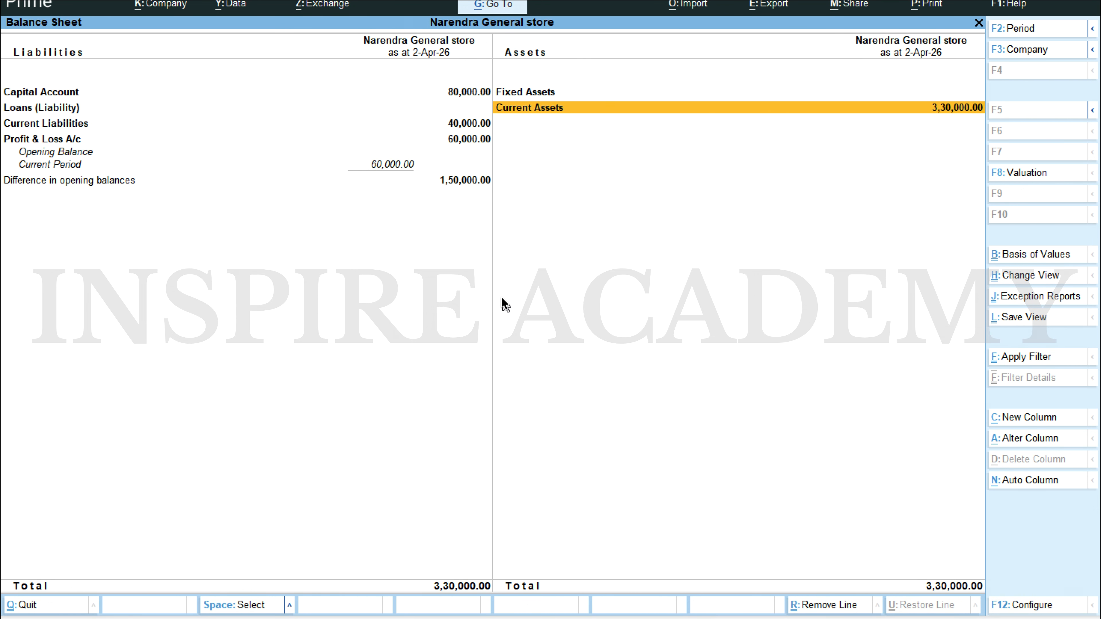
key(Return)
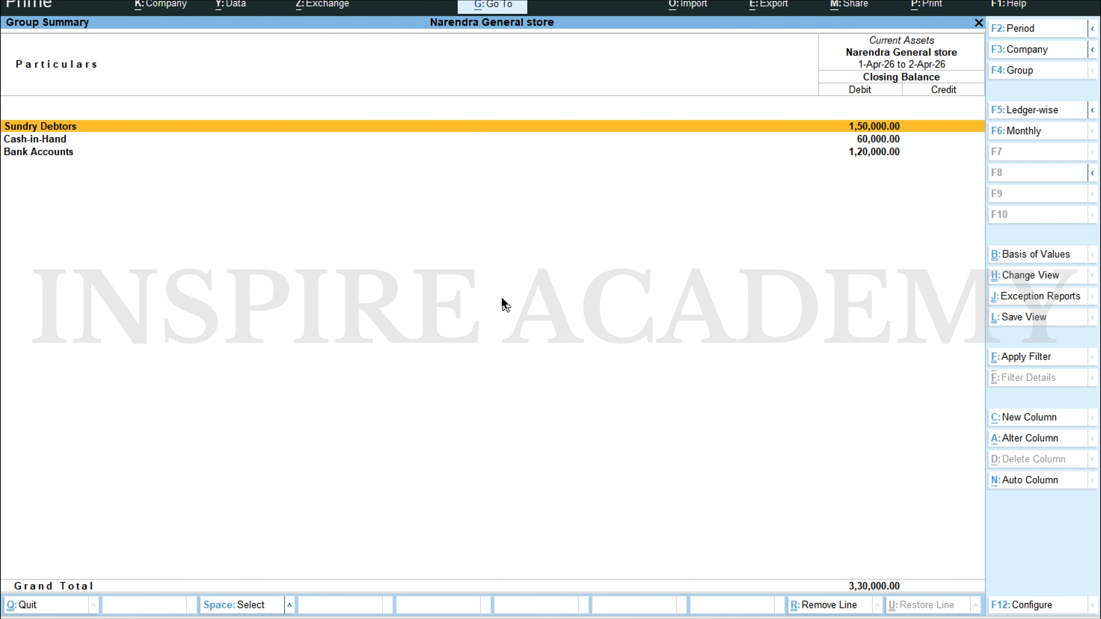
key(Return)
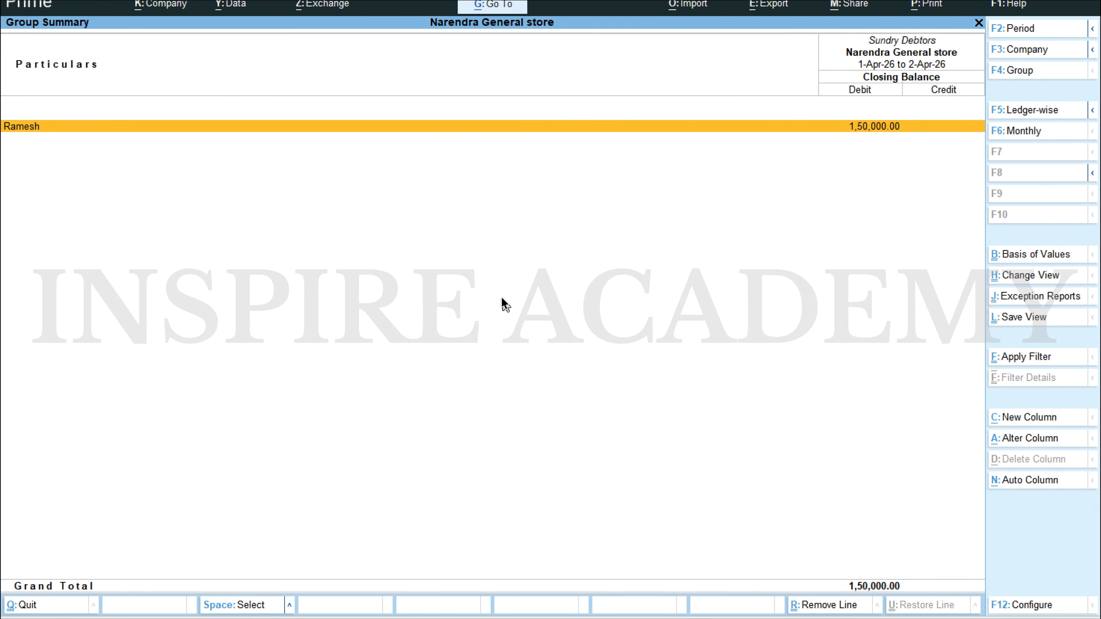
key(Escape)
key(Escape)
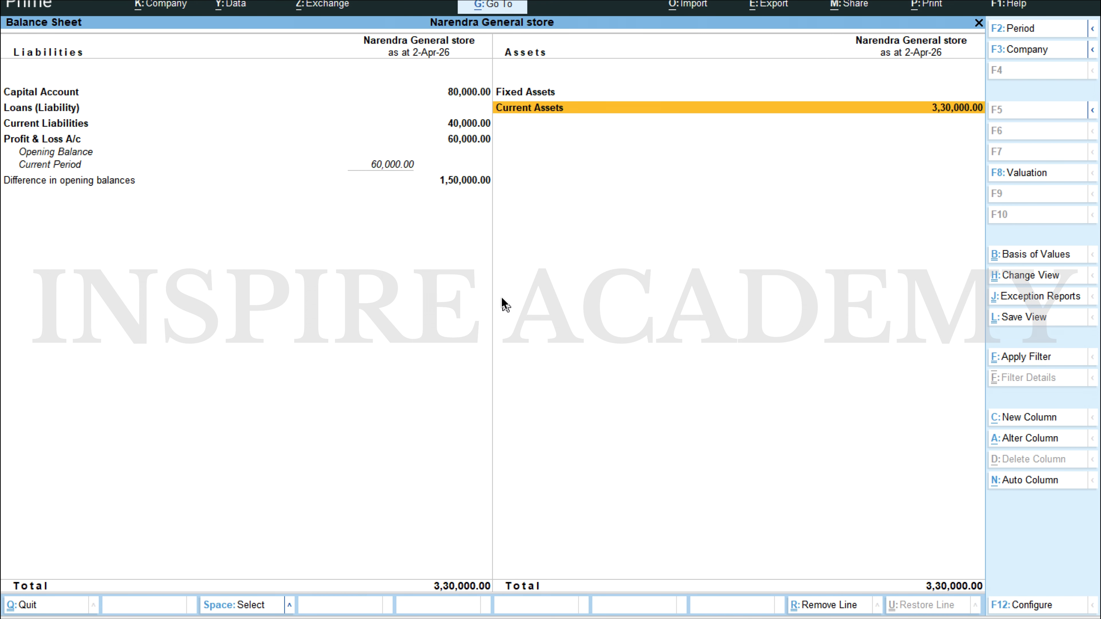
Step: Read the 02.04.2023 bank payment to the supplier in the Scenario 1 Word document and start a new journal voucher
key(alt+Tab)
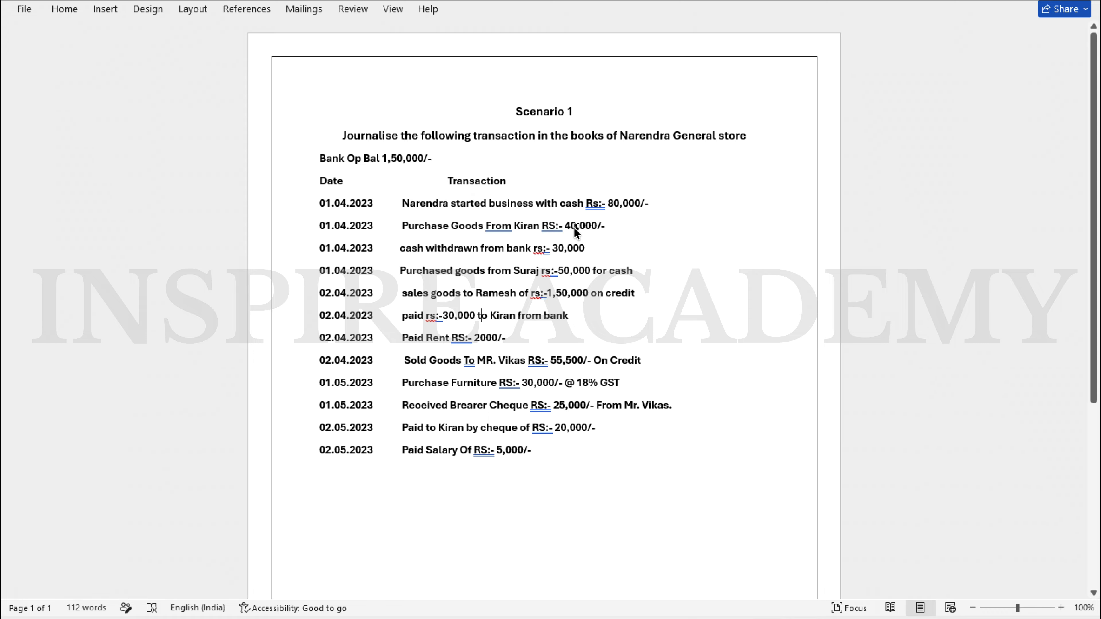
key(alt+Tab)
key(Escape)
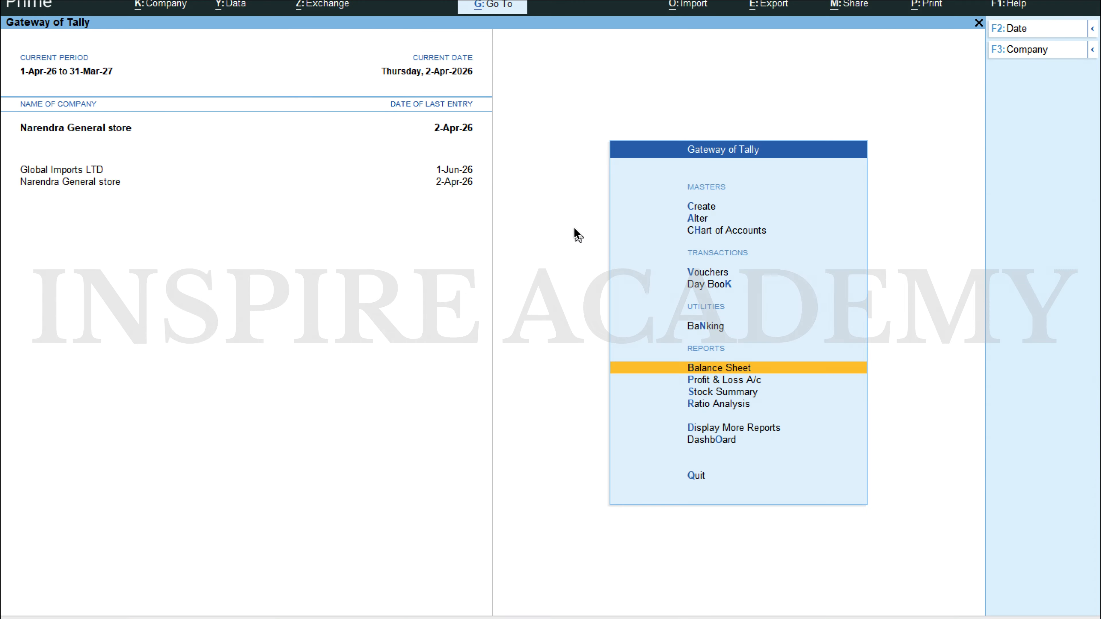
key(Up)
key(Up)
key(Up)
key(Return)
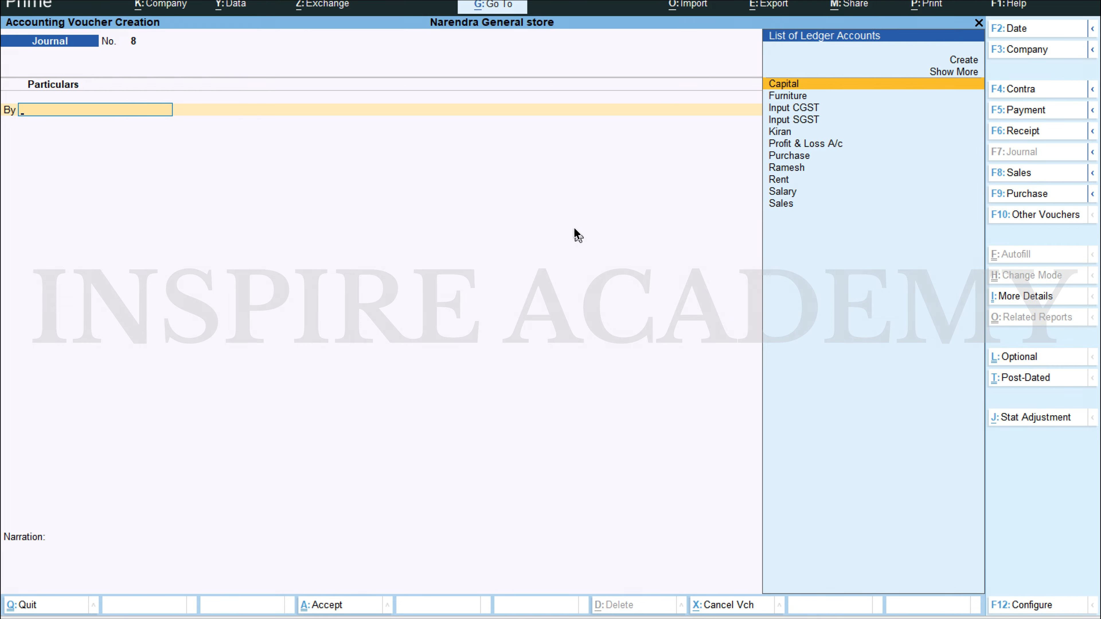
text(Ki)
key(Escape)
key(Escape)
key(y)
key(Return)
Step: Set the new journal voucher's date to 2-4-2026
key(F2)
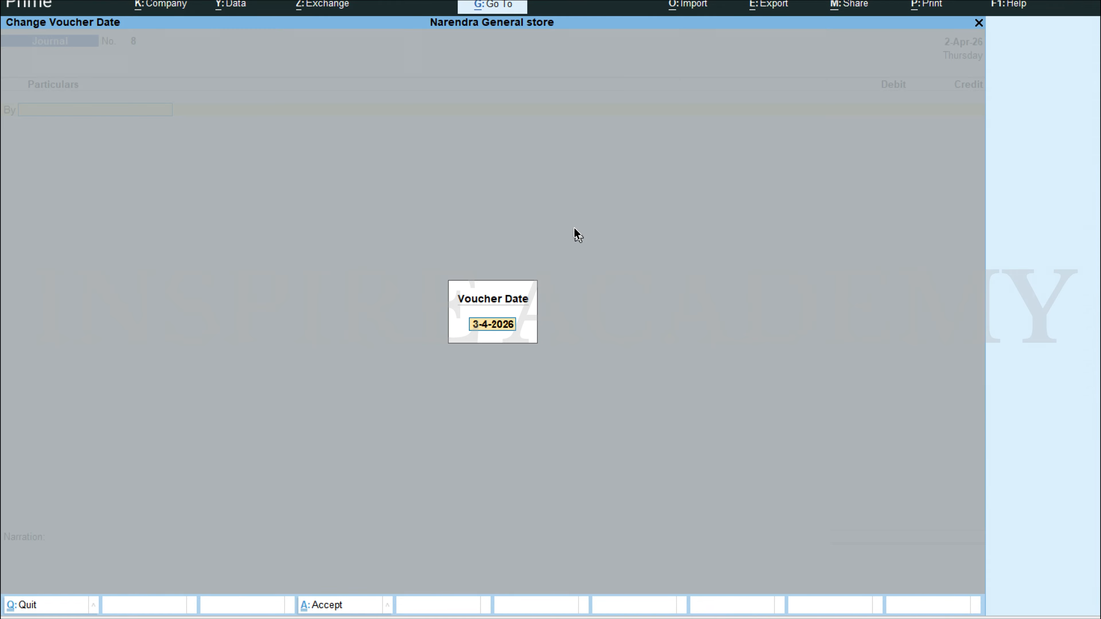
text(2.4)
key(Return)
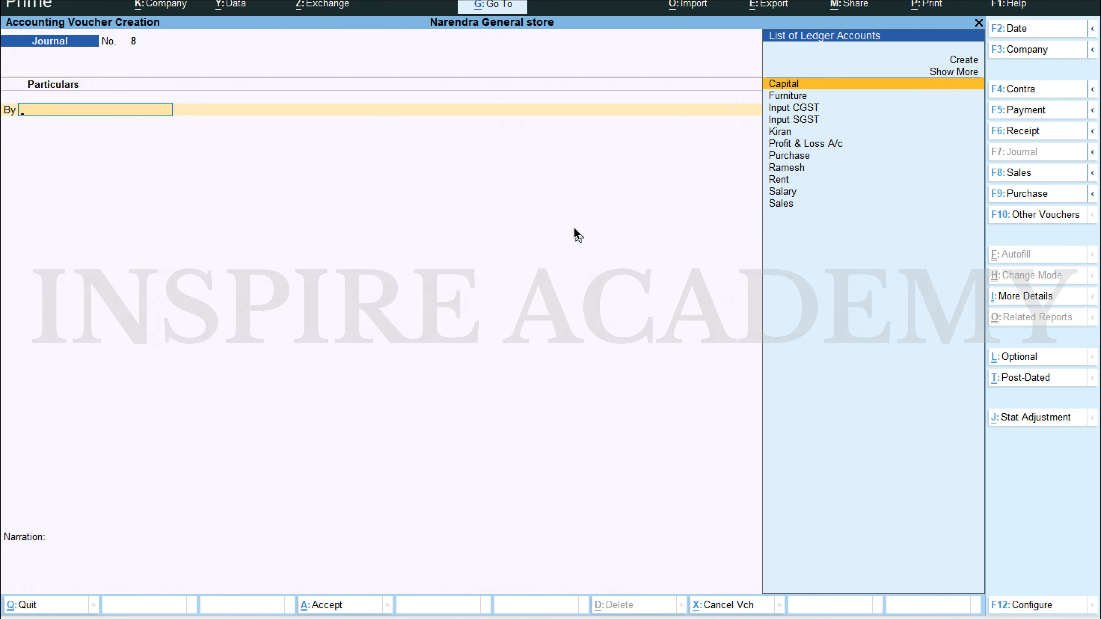
Step: Set the journal voucher's date to 1-4-2026 and debit the supplier's ledger with 30,000
key(F2)
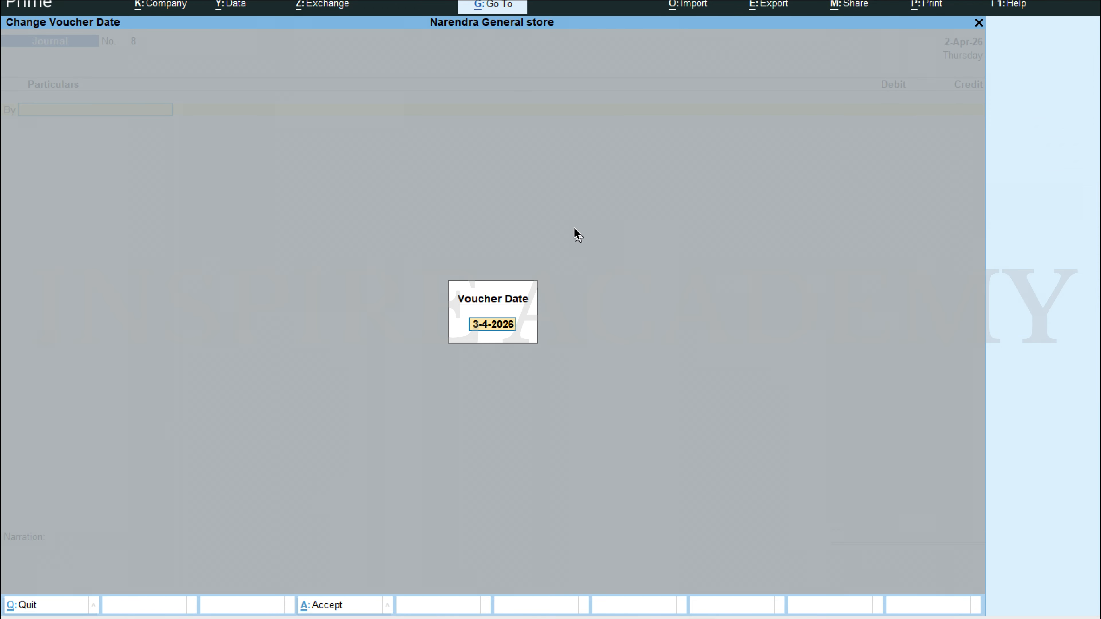
text(1-4)
key(Return)
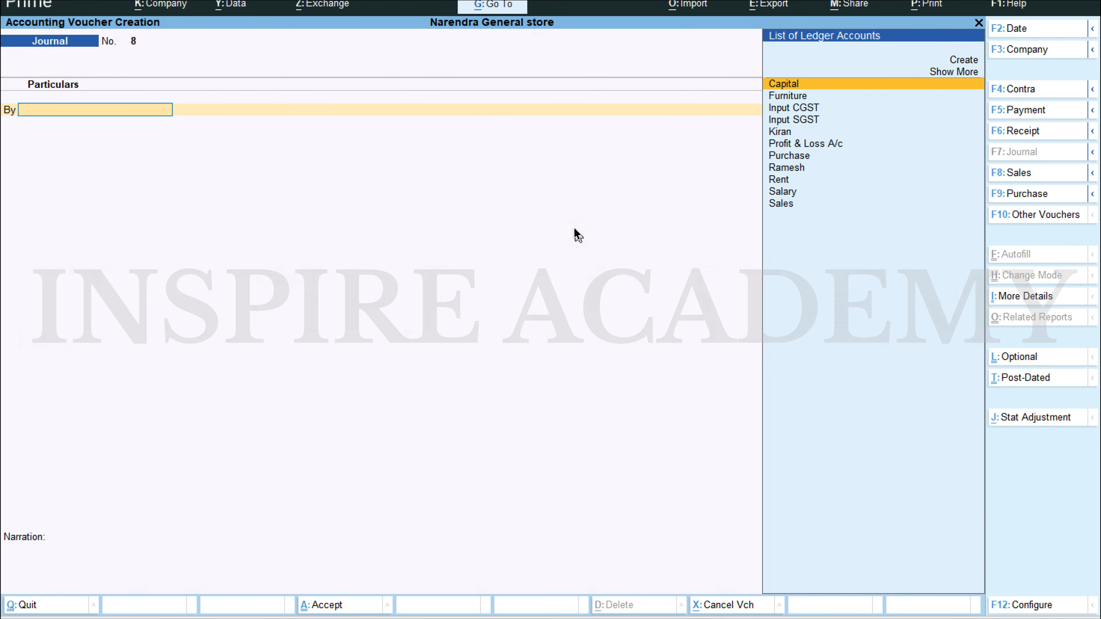
text(Kira)
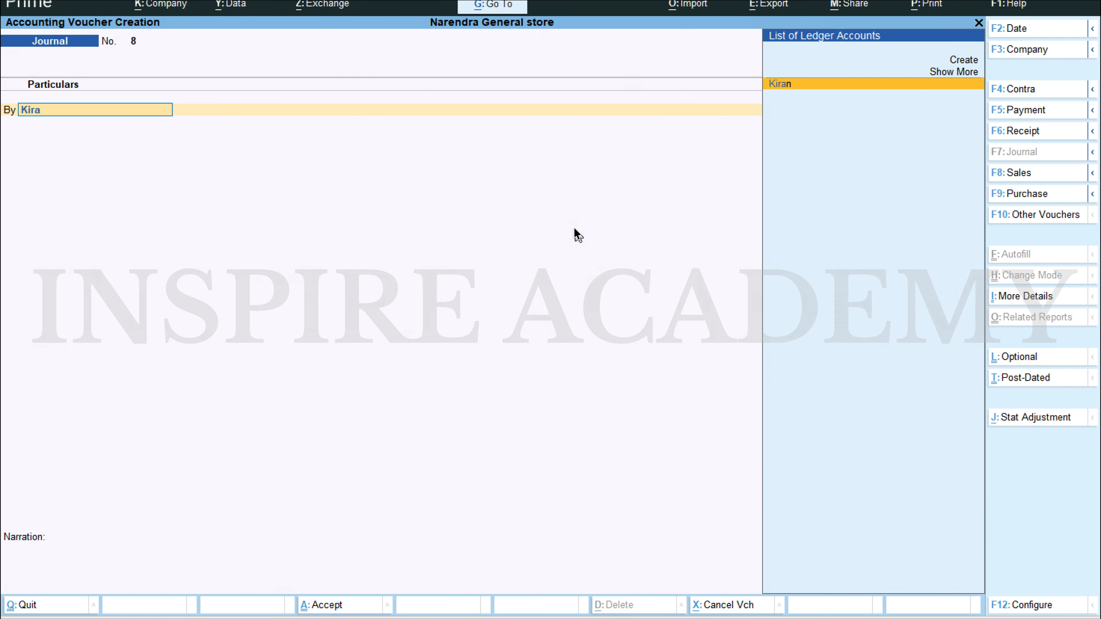
key(Return)
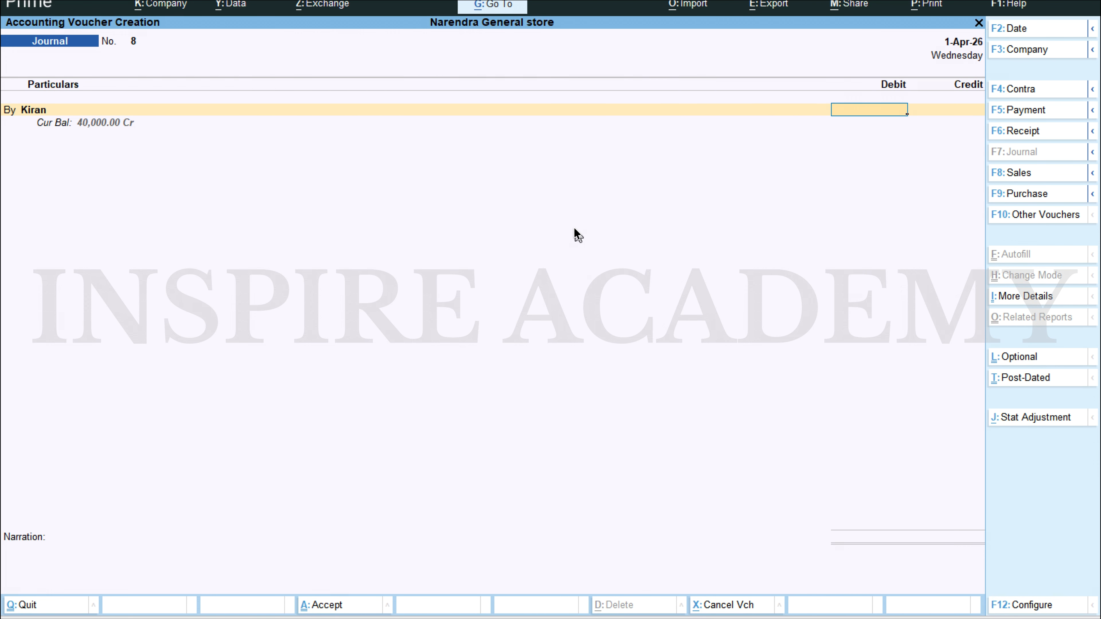
text(30000)
key(Return)
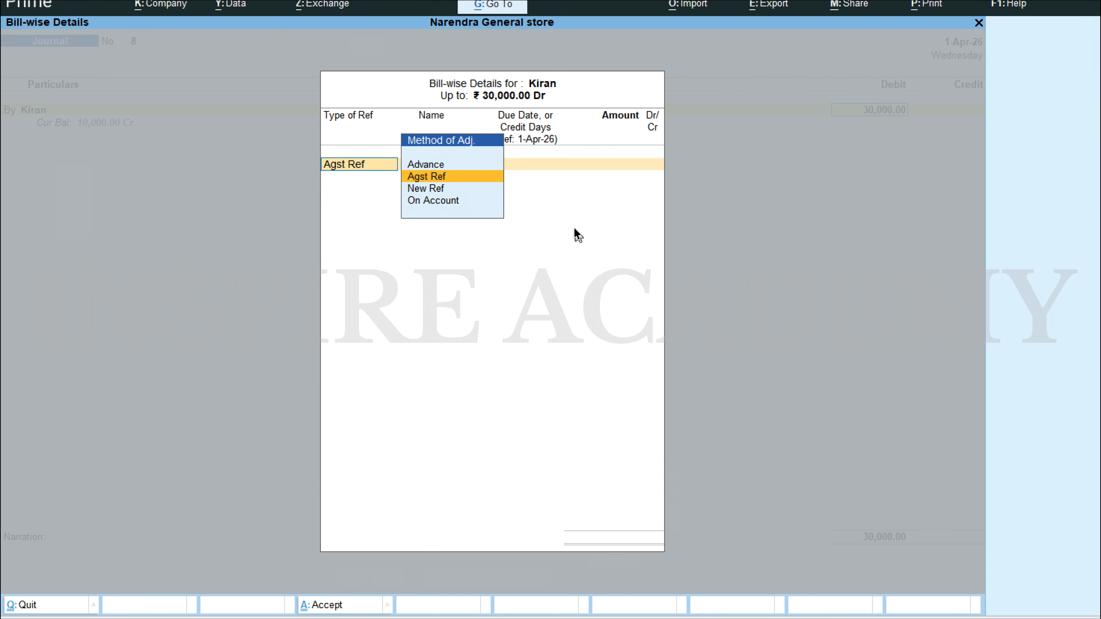
Step: Allocate the supplier's 30,000 debit in the journal voucher to pending bill 4 as Agst Ref
key(Return)
key(Return)
key(BackSpace)
key(BackSpace)
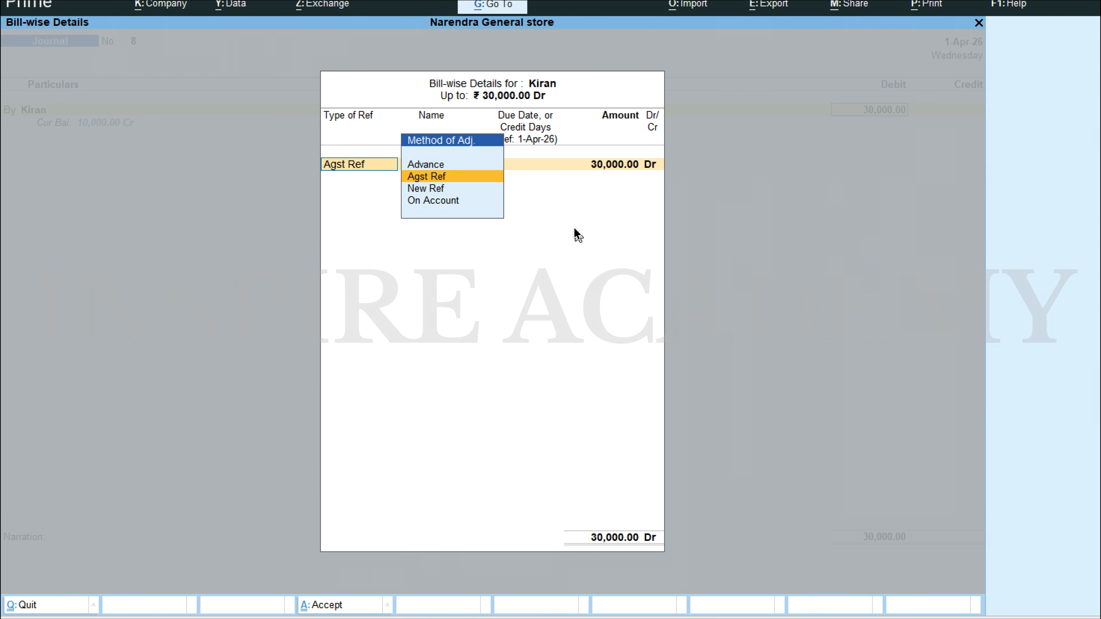
key(Return)
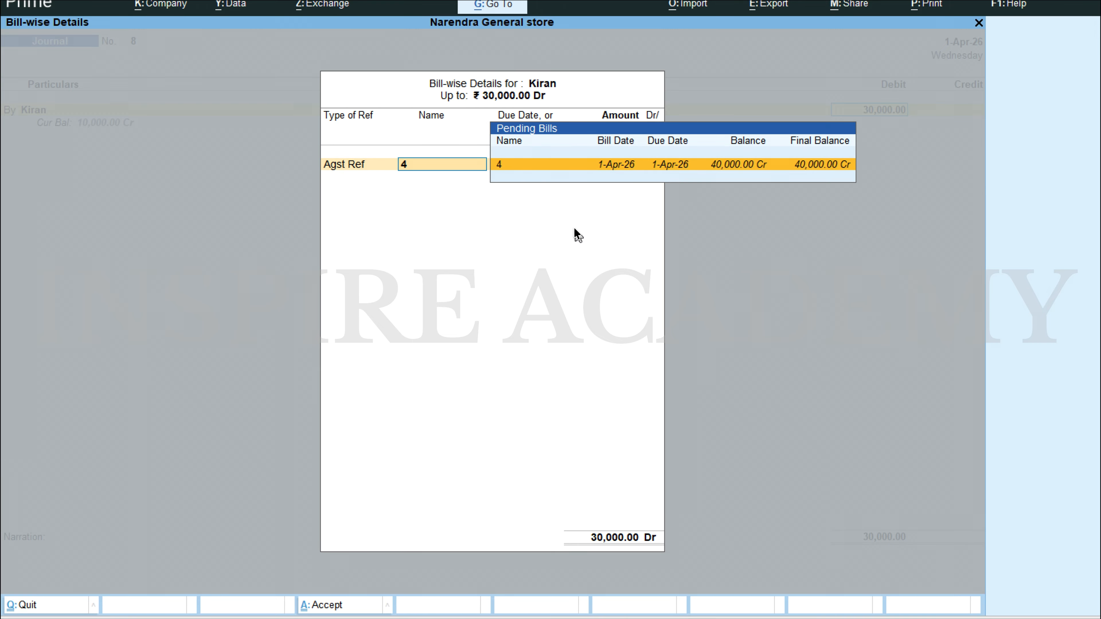
key(Return)
key(Return)
key(Return)
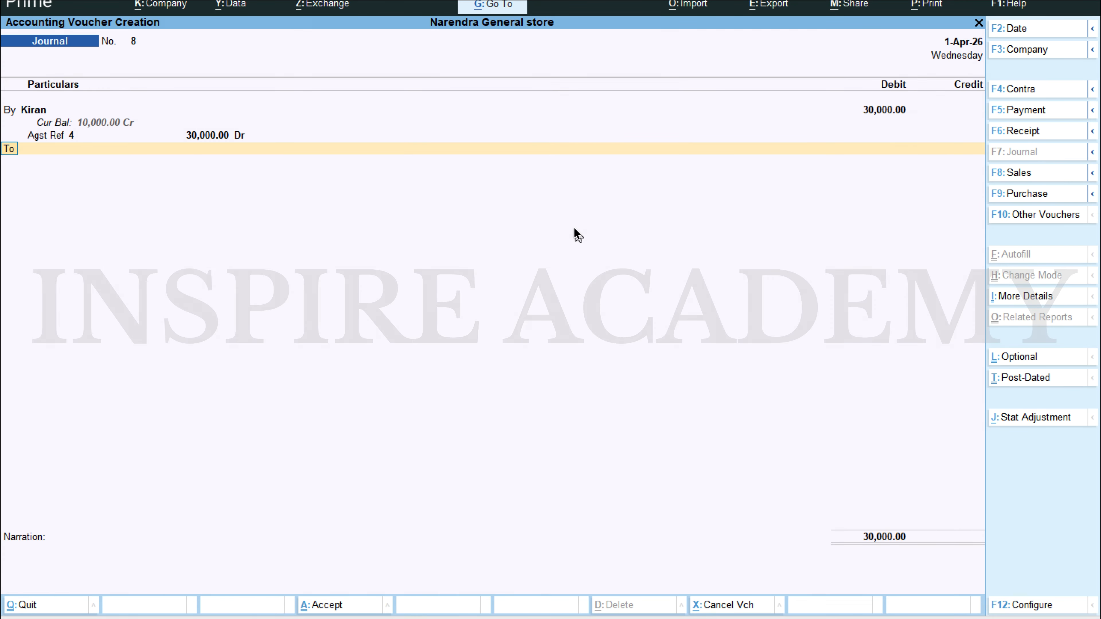
Step: Credit the Bank ledger with 30,000 as an e-Fund Transfer, save the journal voucher, and leave voucher entry
text(Bank)
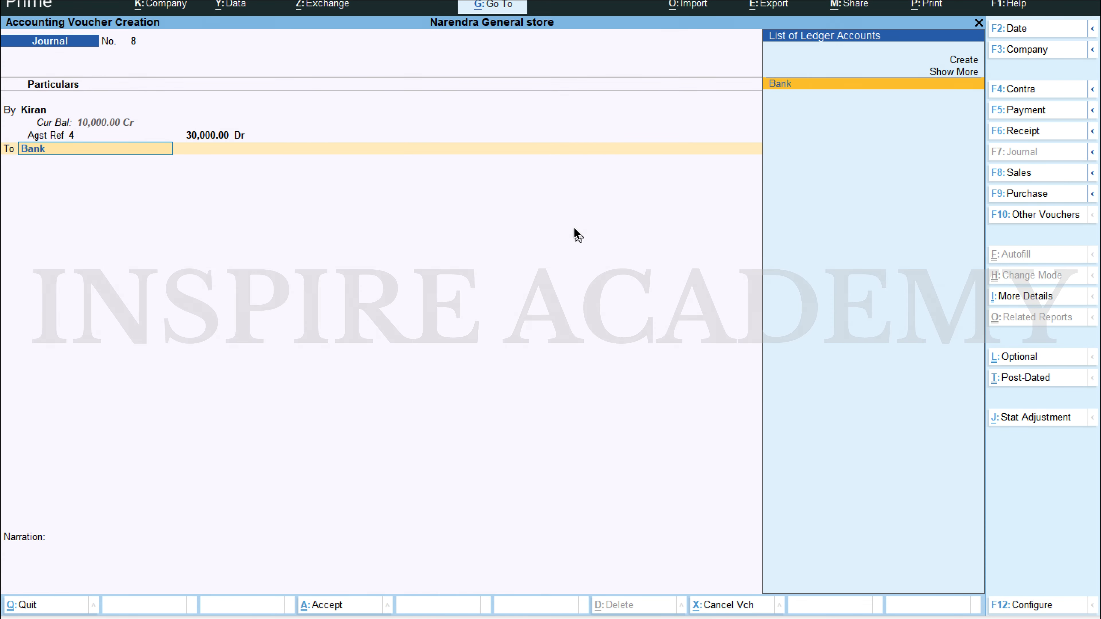
key(Return)
key(Return)
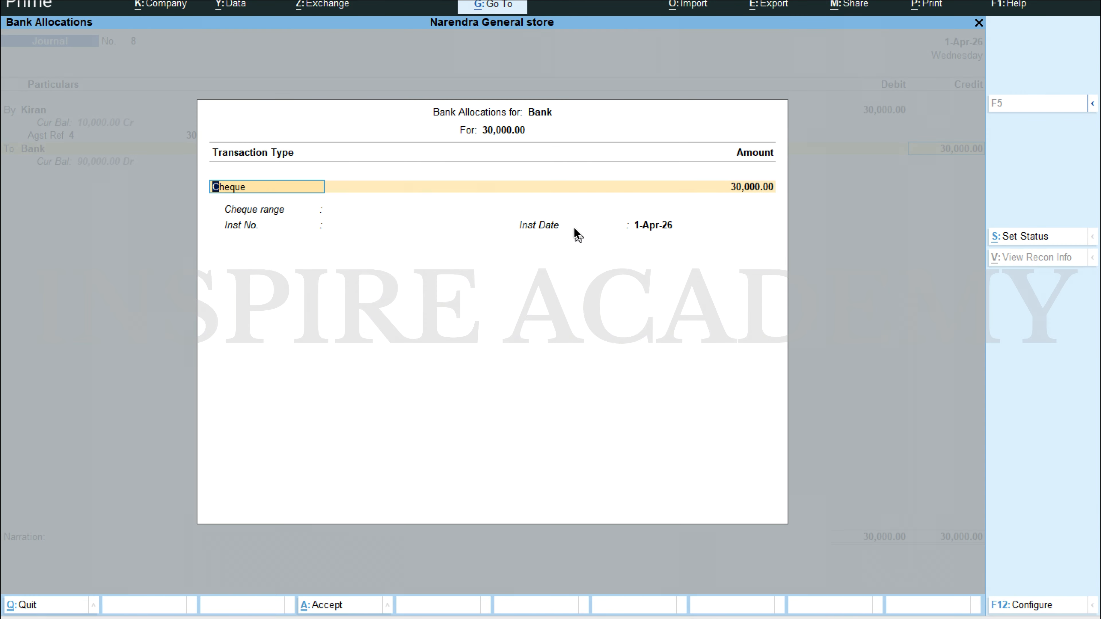
text(e)
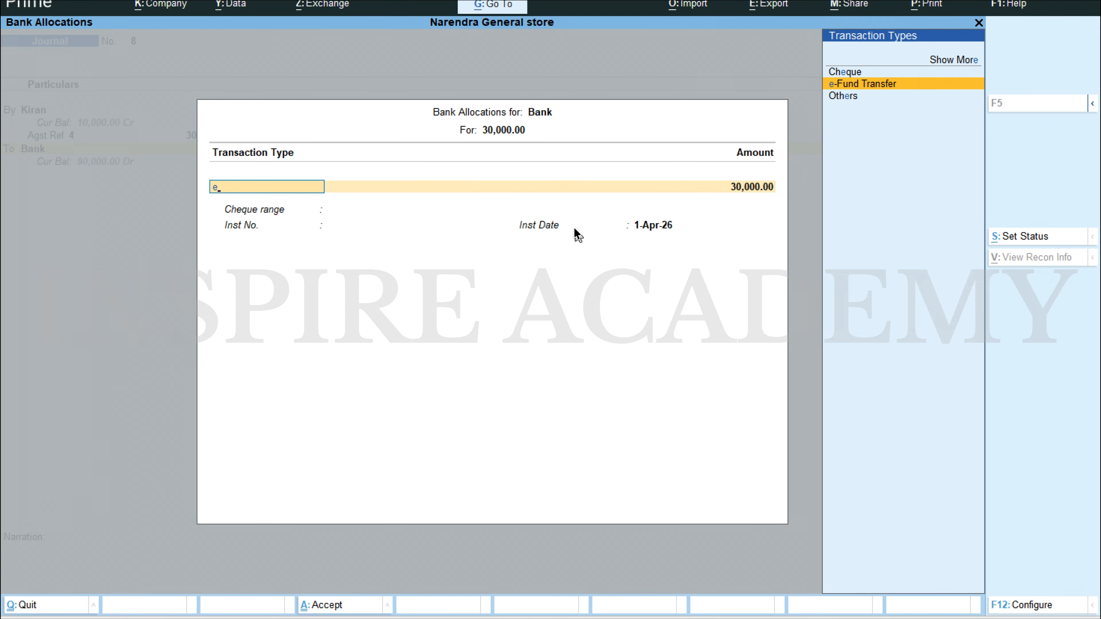
key(Return)
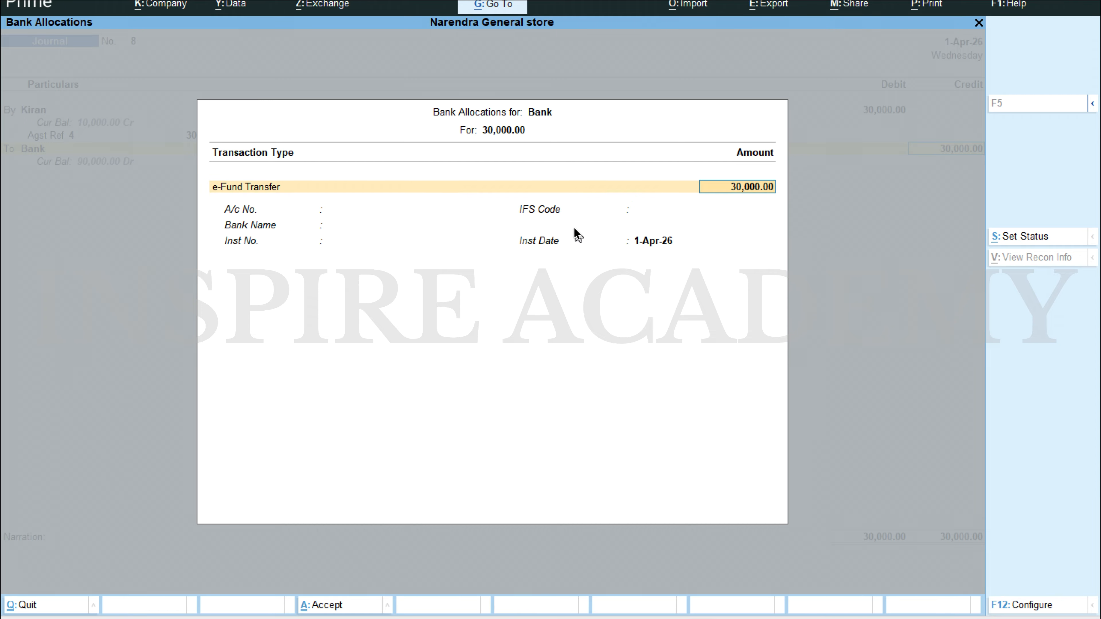
key(Return)
key(Return)
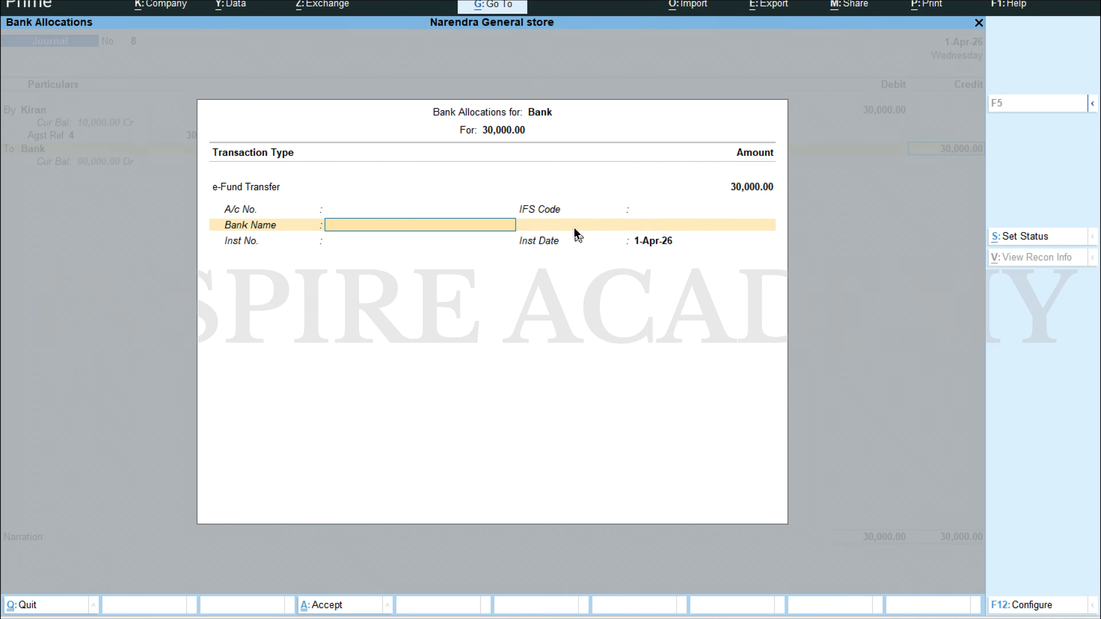
key(Return)
key(Return)
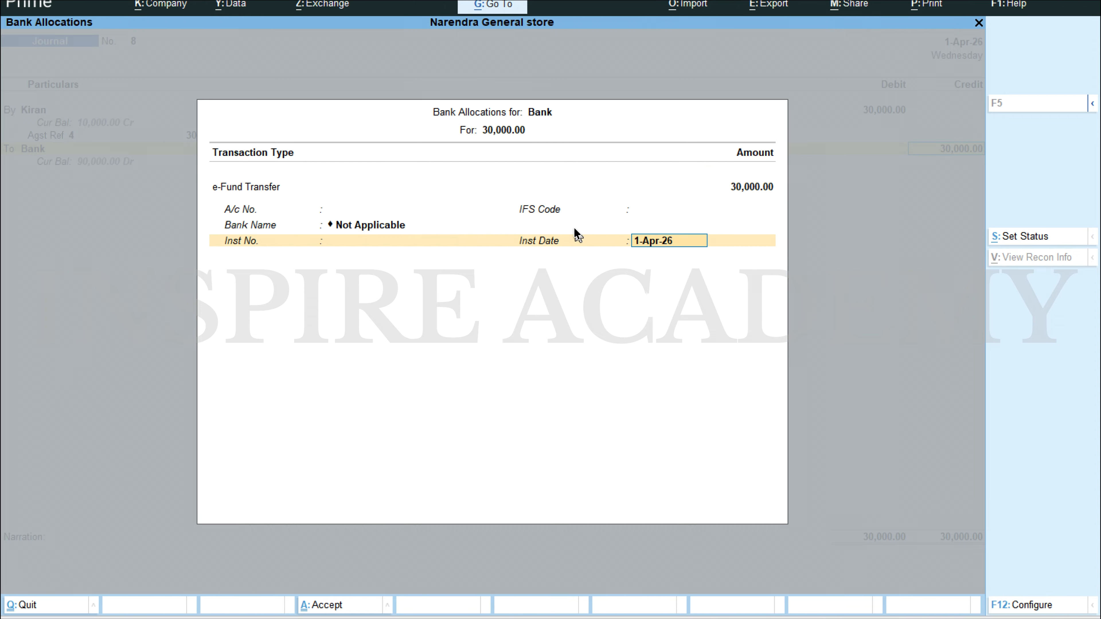
key(Return)
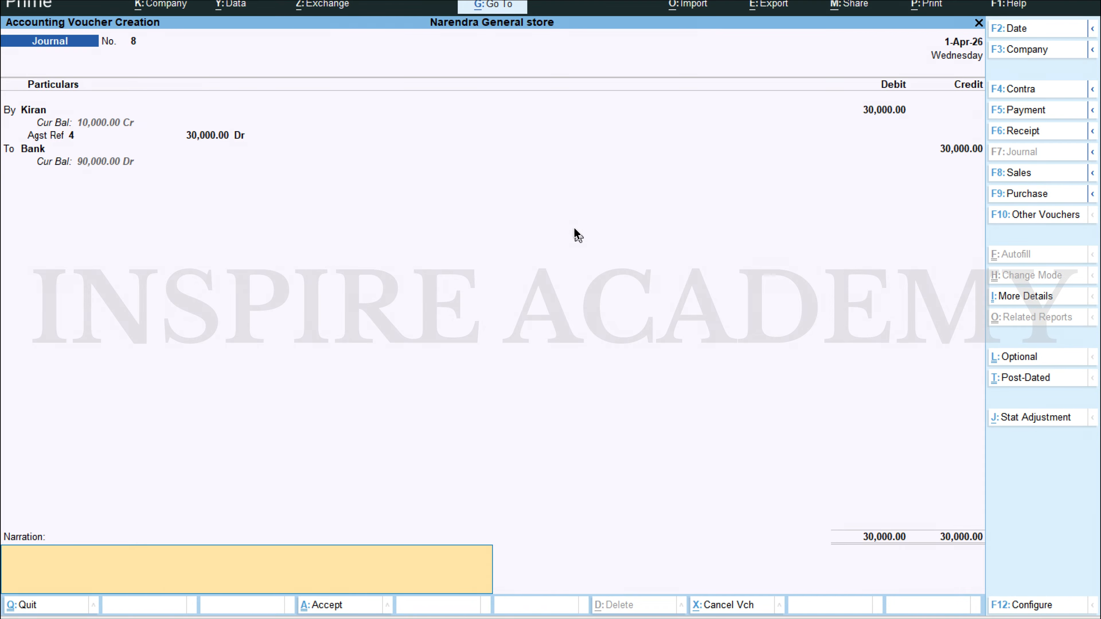
key(ctrl+a)
key(Escape)
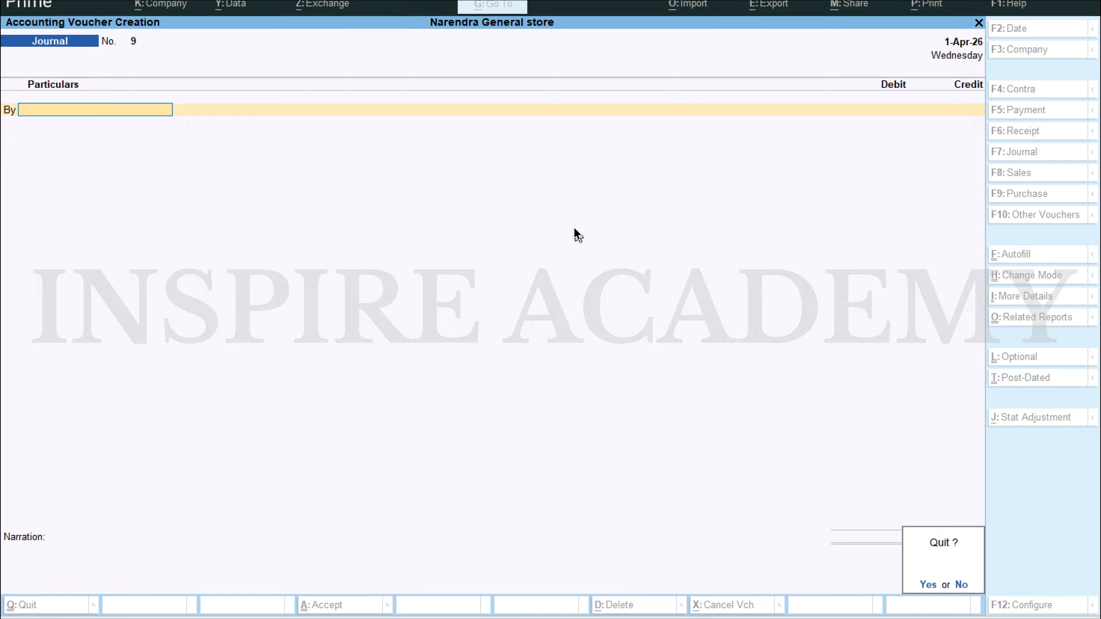
key(y)
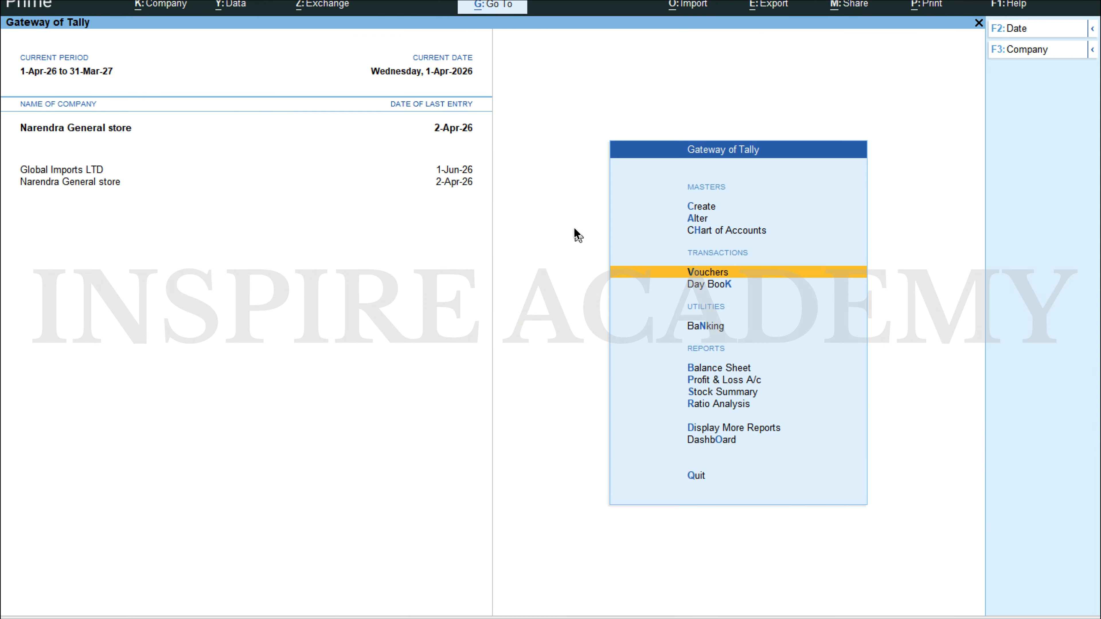
Step: Examine the Bank ledger's April vouchers and monthly summary under the Balance Sheet's Current Assets, and return to the Balance Sheet
key(Down)
key(Down)
key(Down)
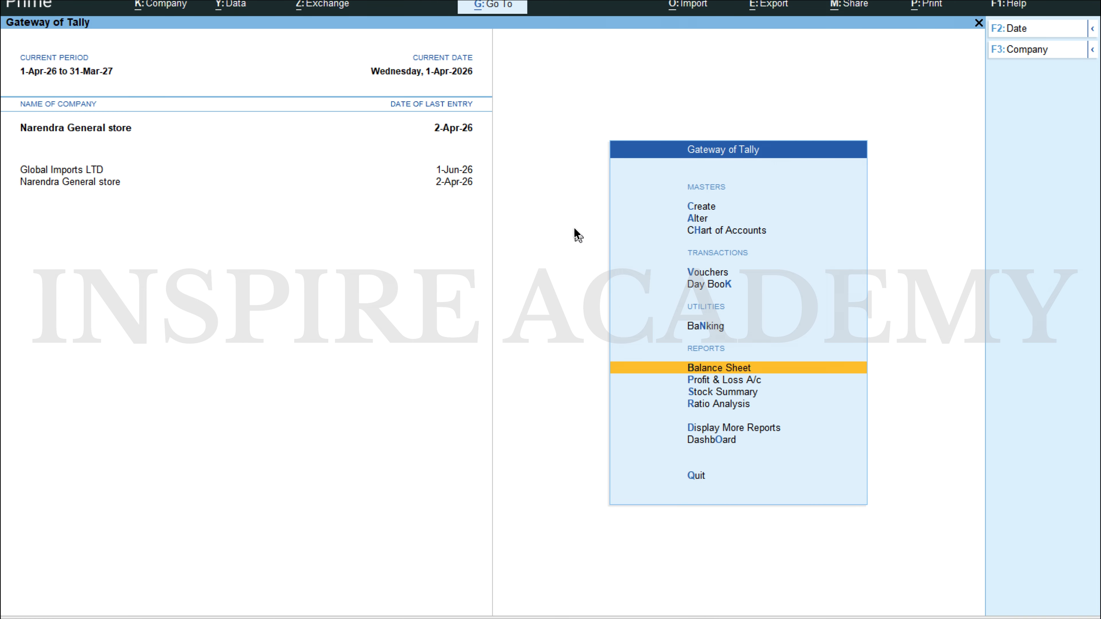
key(Return)
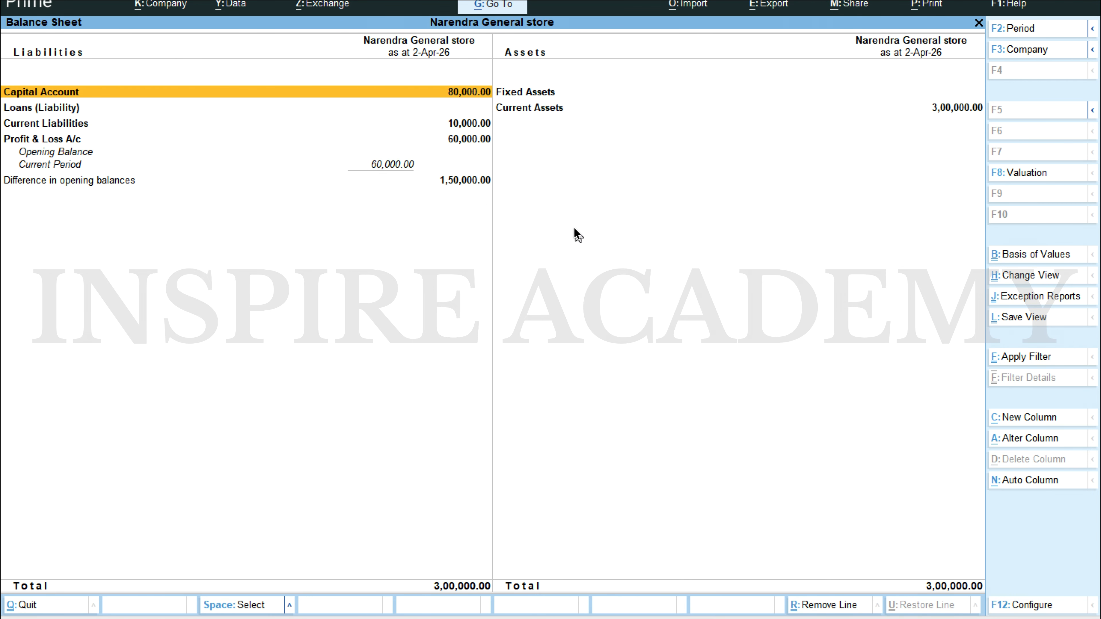
key(Right)
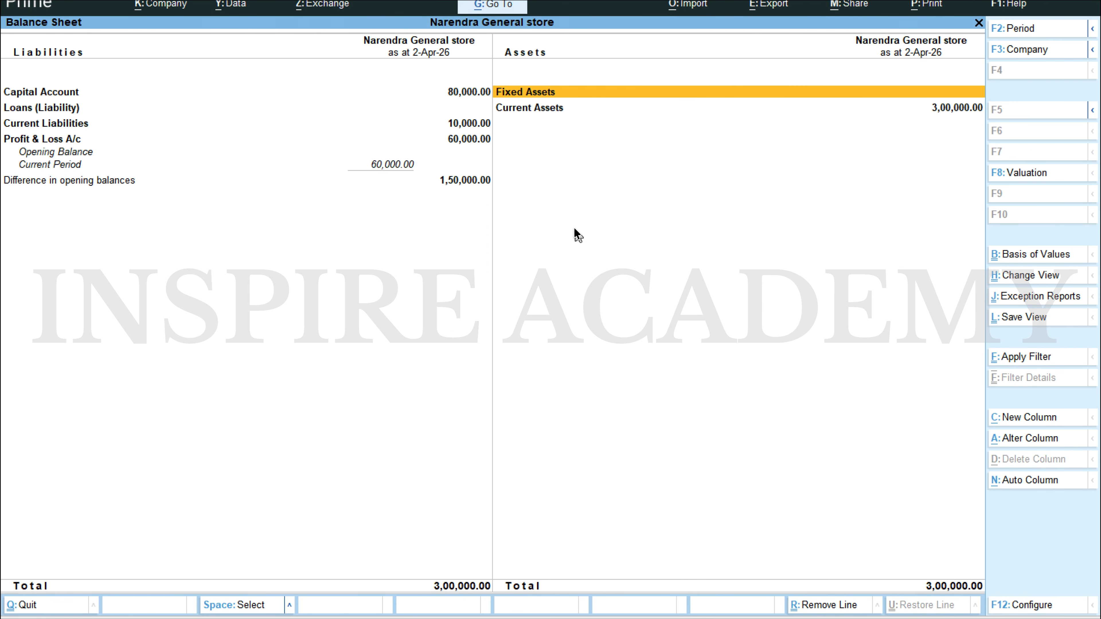
key(Down)
key(Return)
key(Down)
key(Down)
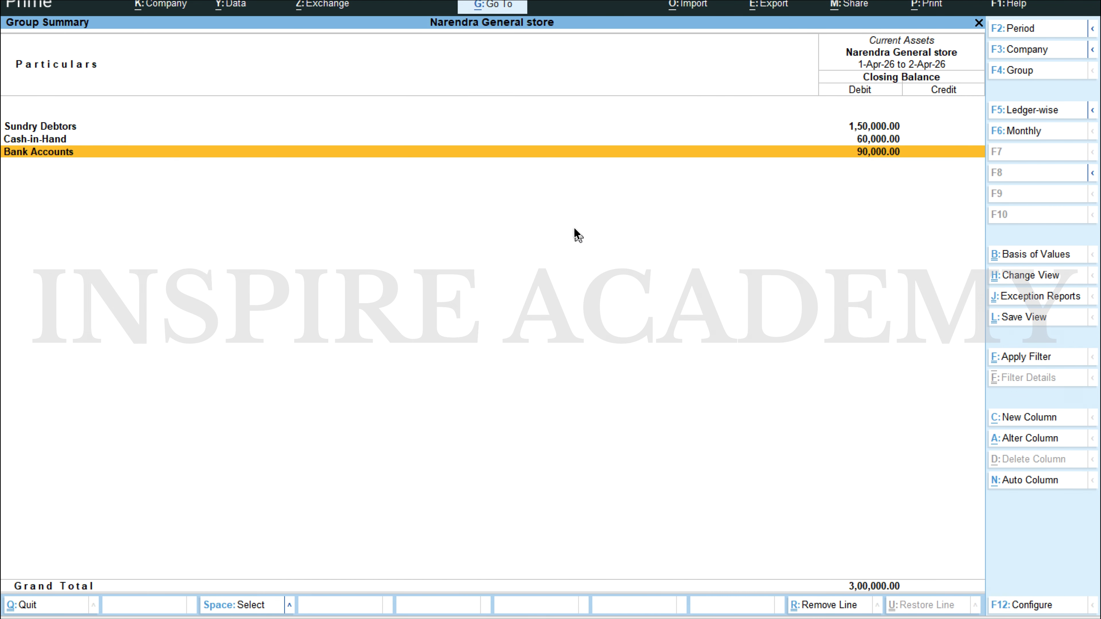
key(Return)
key(Return)
key(Return)
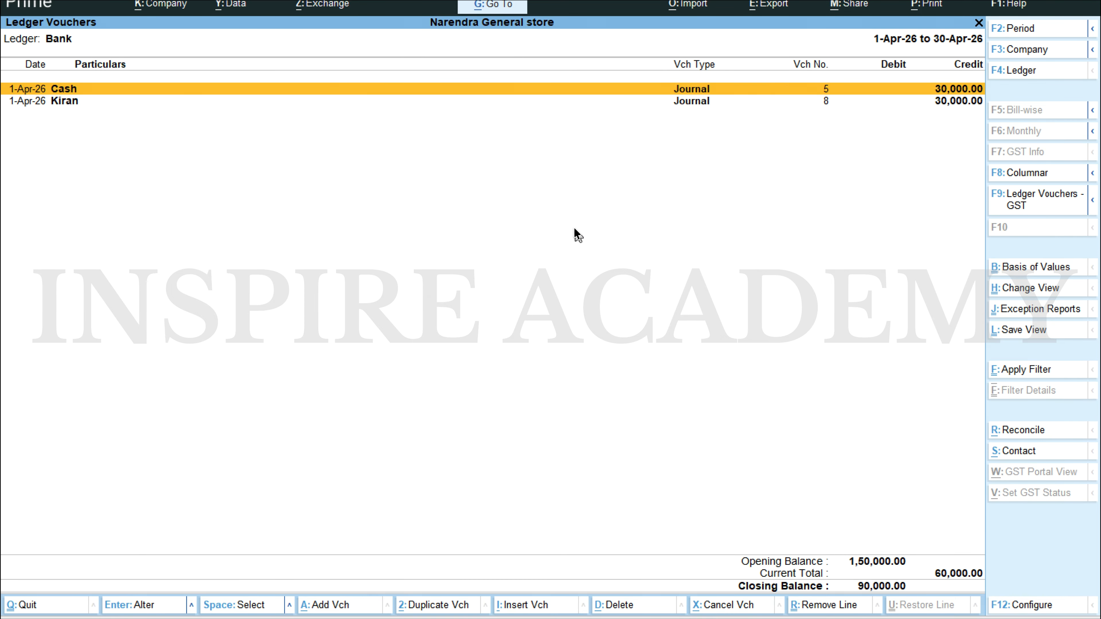
key(Escape)
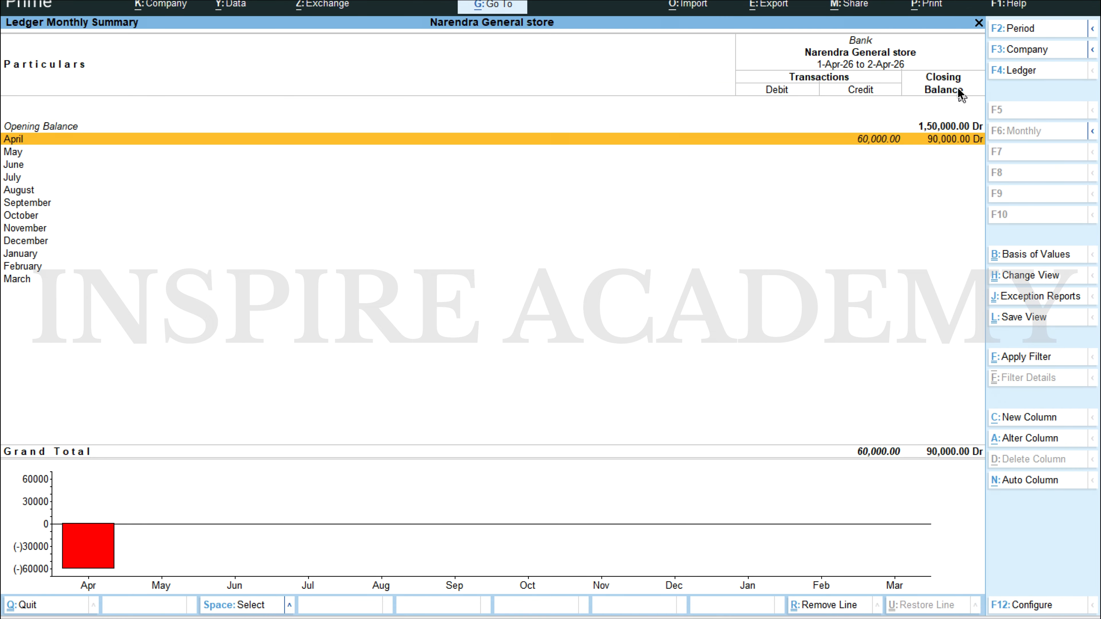
key(Escape)
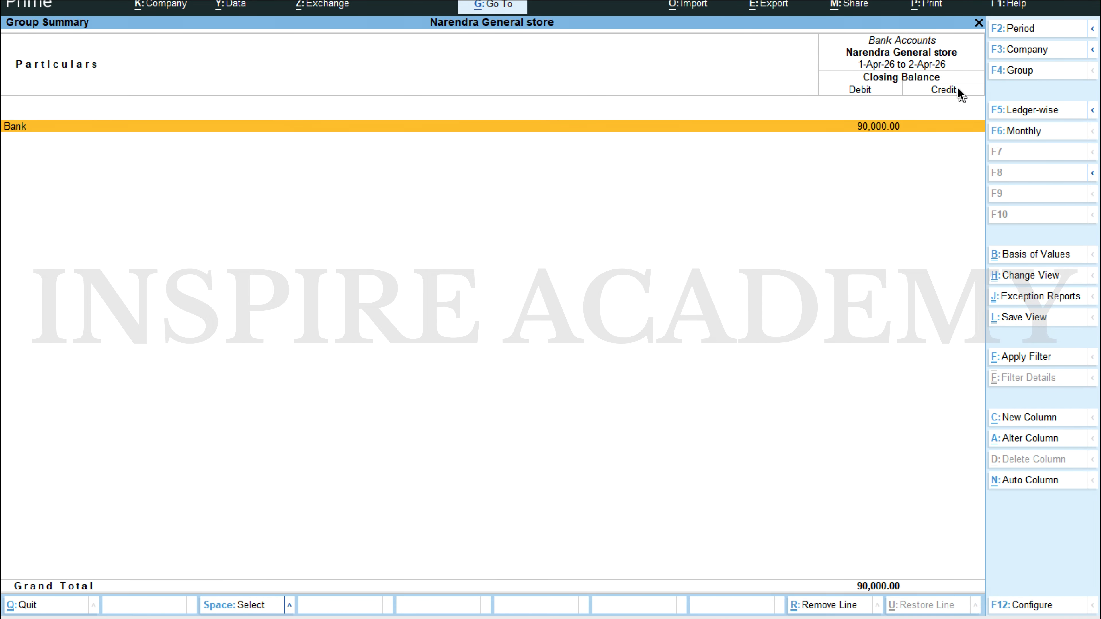
key(Escape)
key(Escape)
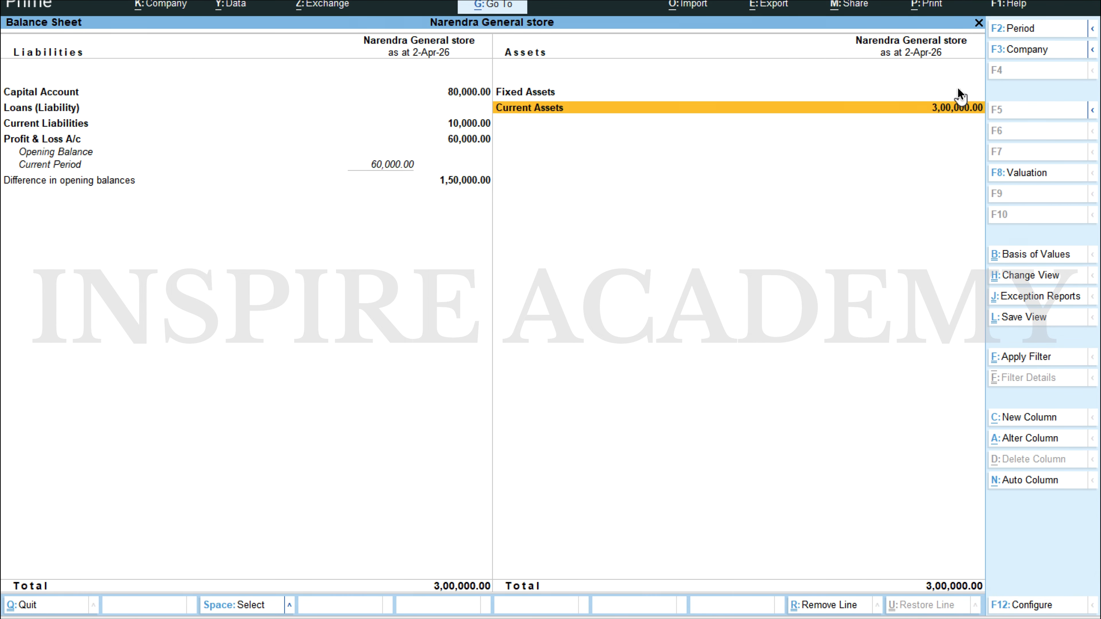
Step: Examine the supplier's monthly summary in Sundry Creditors under the Balance Sheet's Current Liabilities, and return to the Gateway of Tally
key(Left)
key(Down)
key(Down)
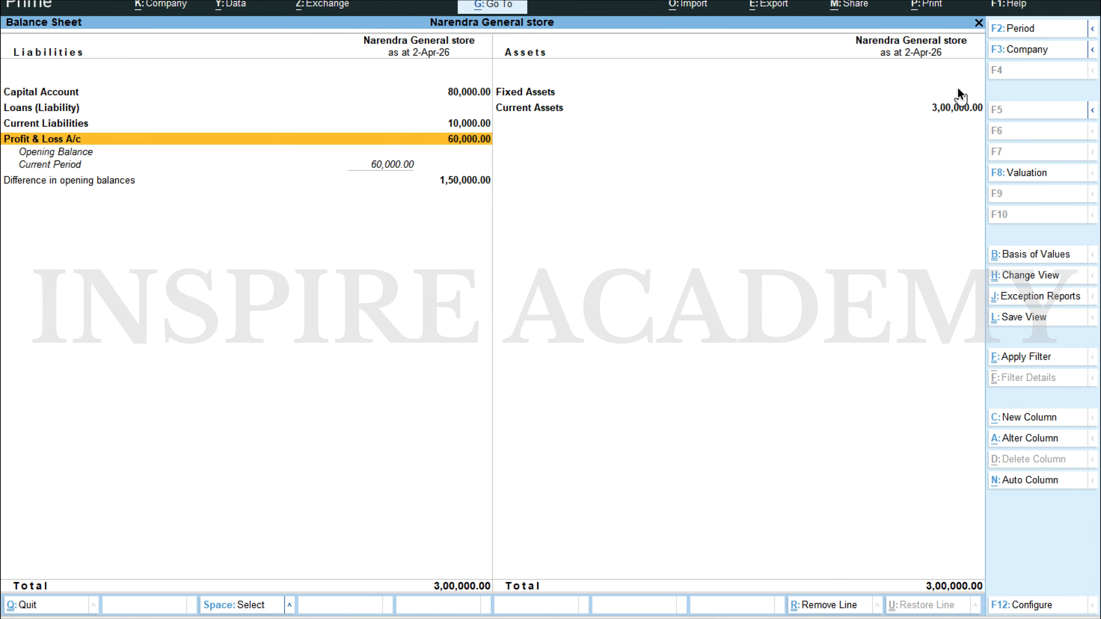
key(Up)
key(Return)
key(Return)
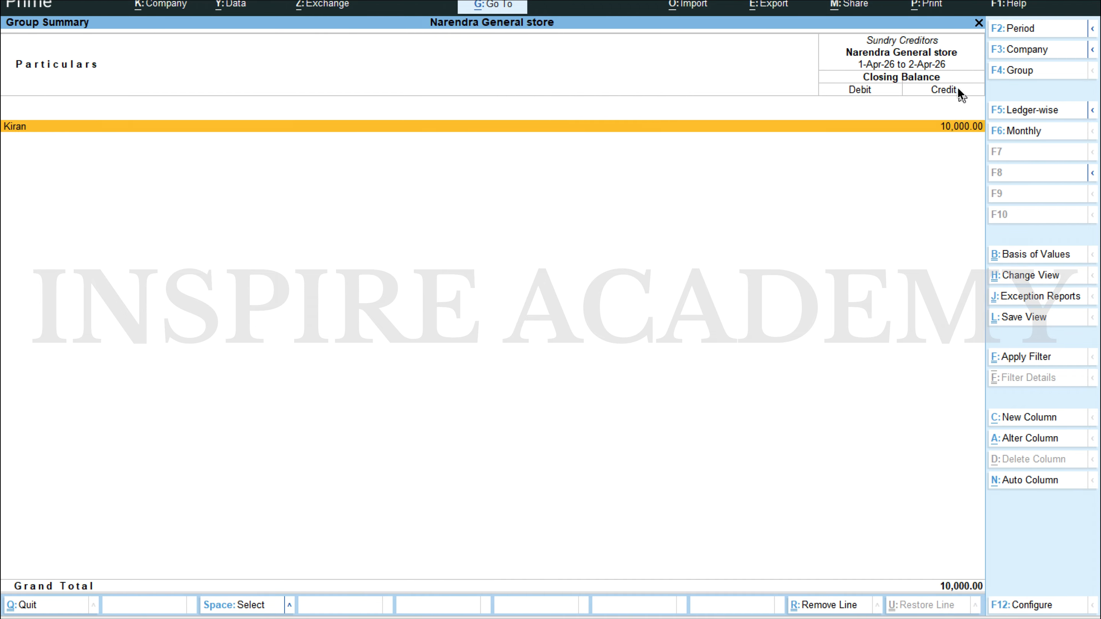
key(Return)
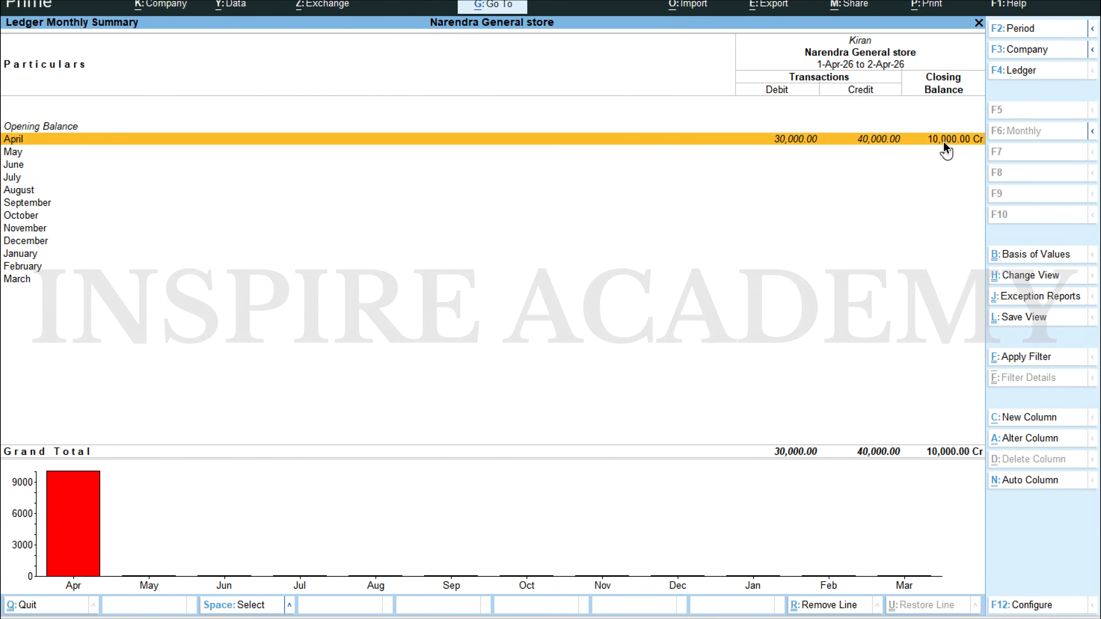
key(Escape)
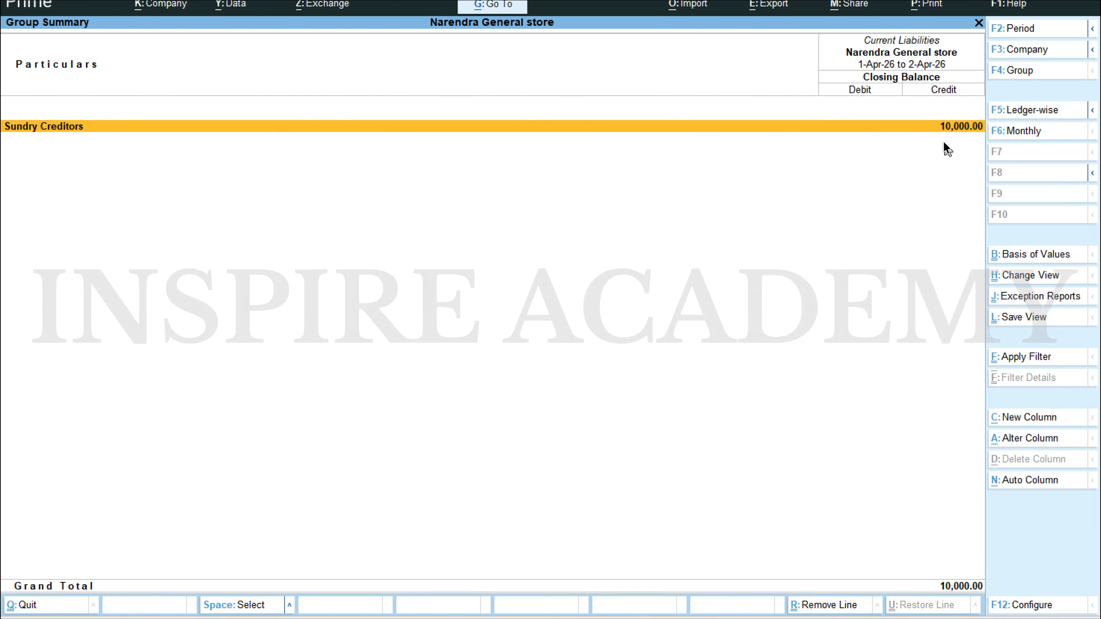
key(Escape)
key(Escape)
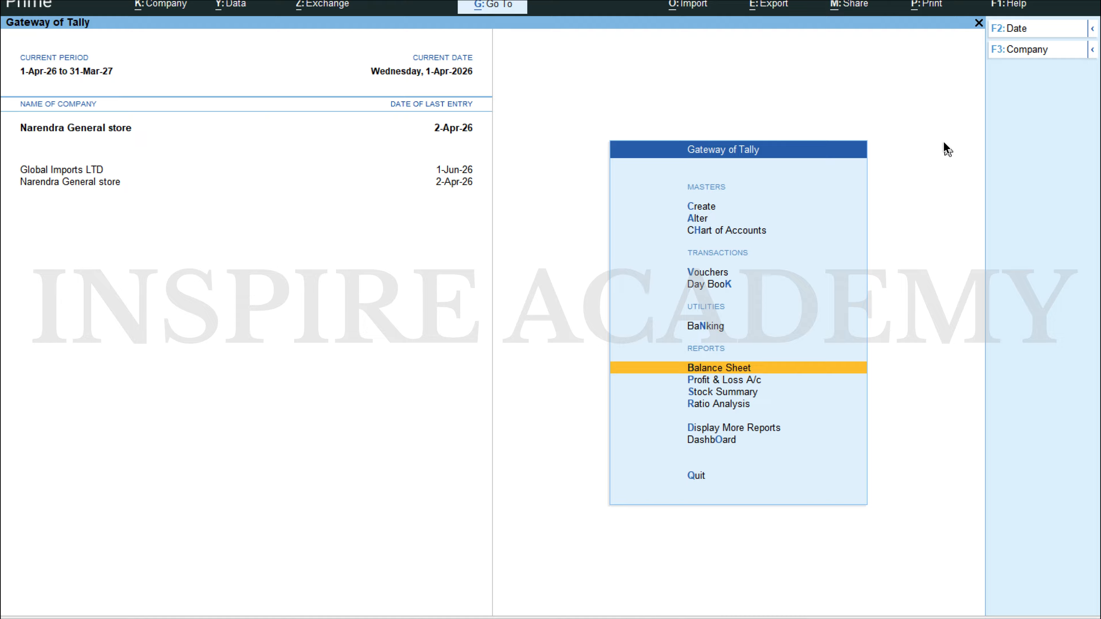
Step: From the Day Book, change the date of journal voucher 8 to 2-4 and save it
key(Up)
key(Up)
key(Return)
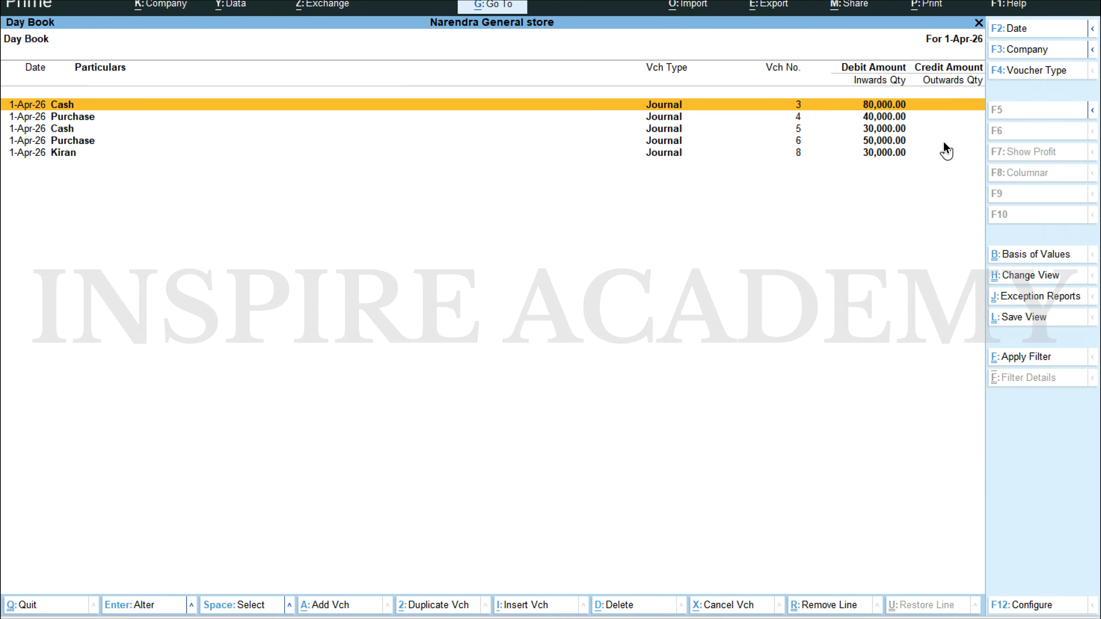
key(Down)
key(Down)
key(Down)
key(Down)
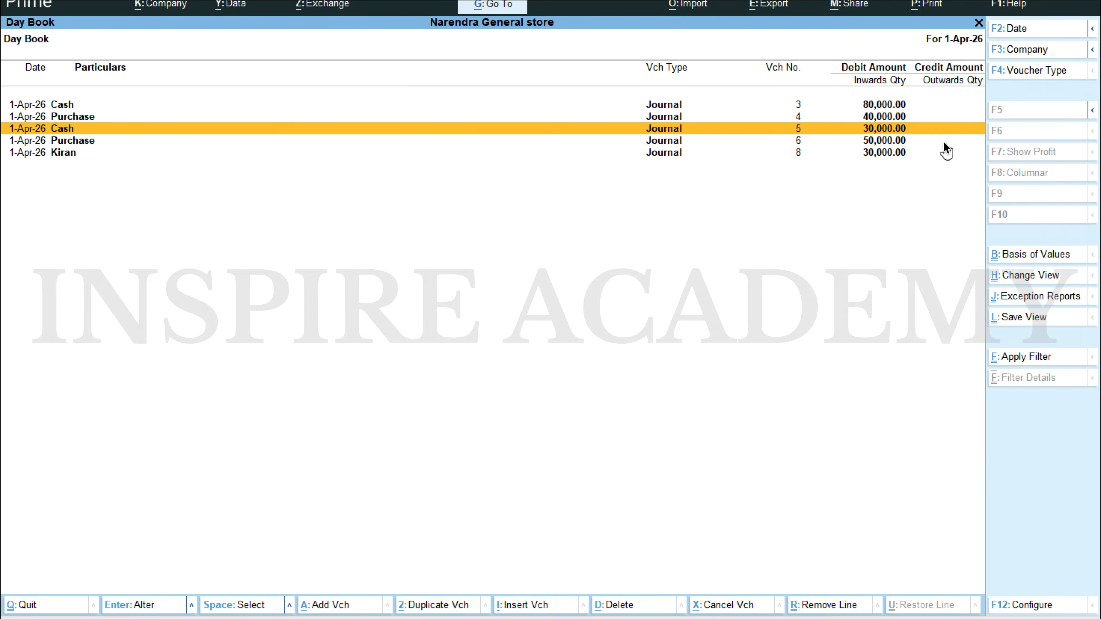
key(Return)
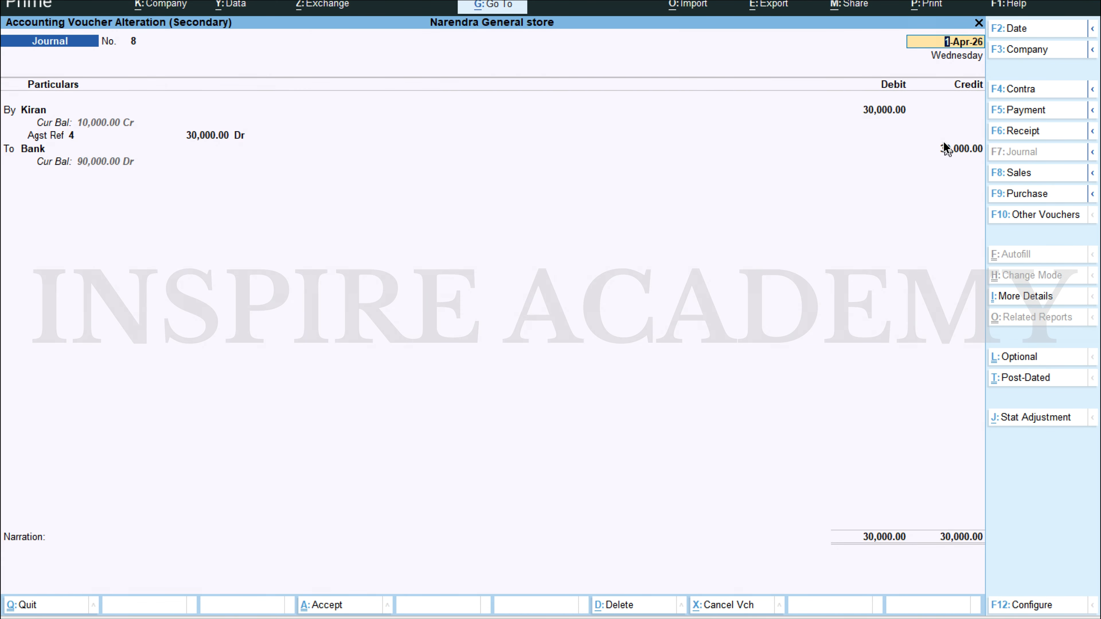
text(2)
text(-4)
key(Return)
key(ctrl+a)
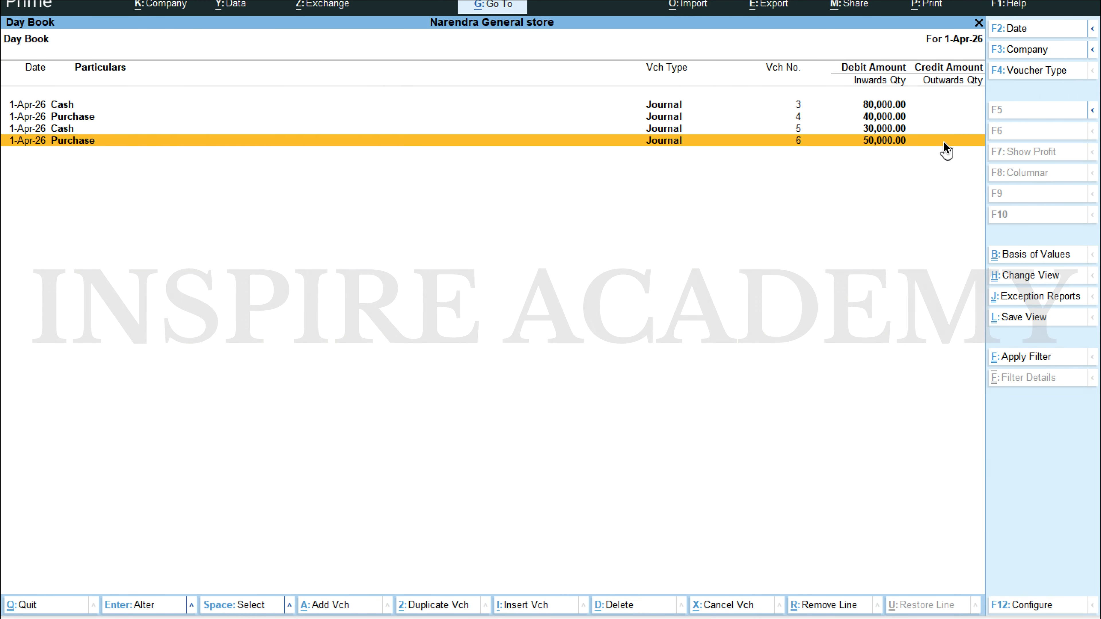
Step: Reopen the Day Book and show the vouchers dated 2-4-2026
key(Escape)
key(Return)
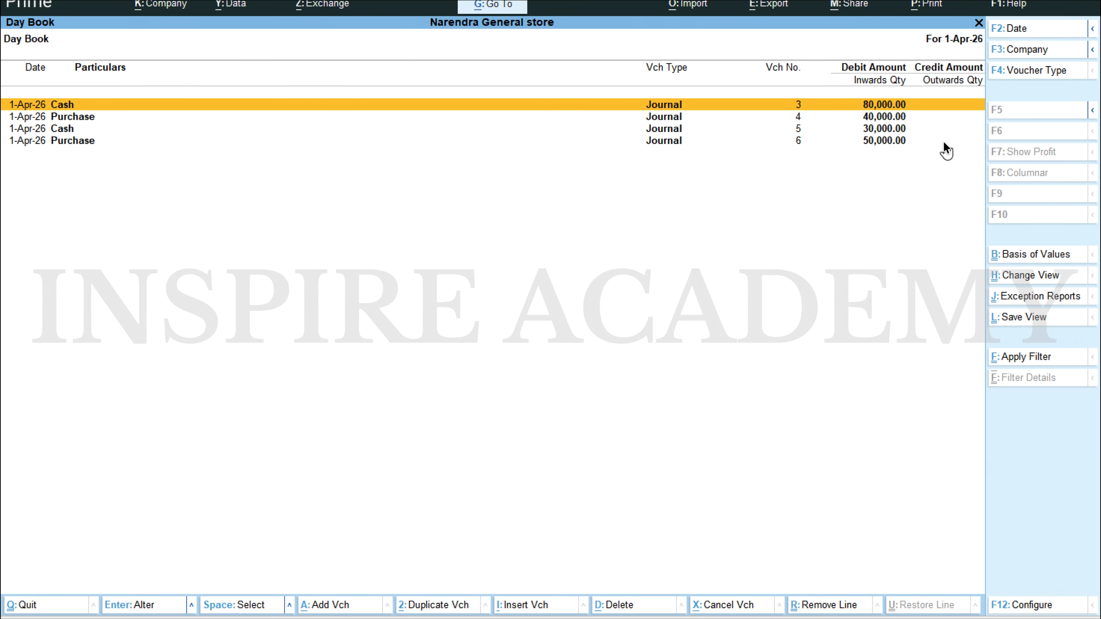
key(F2)
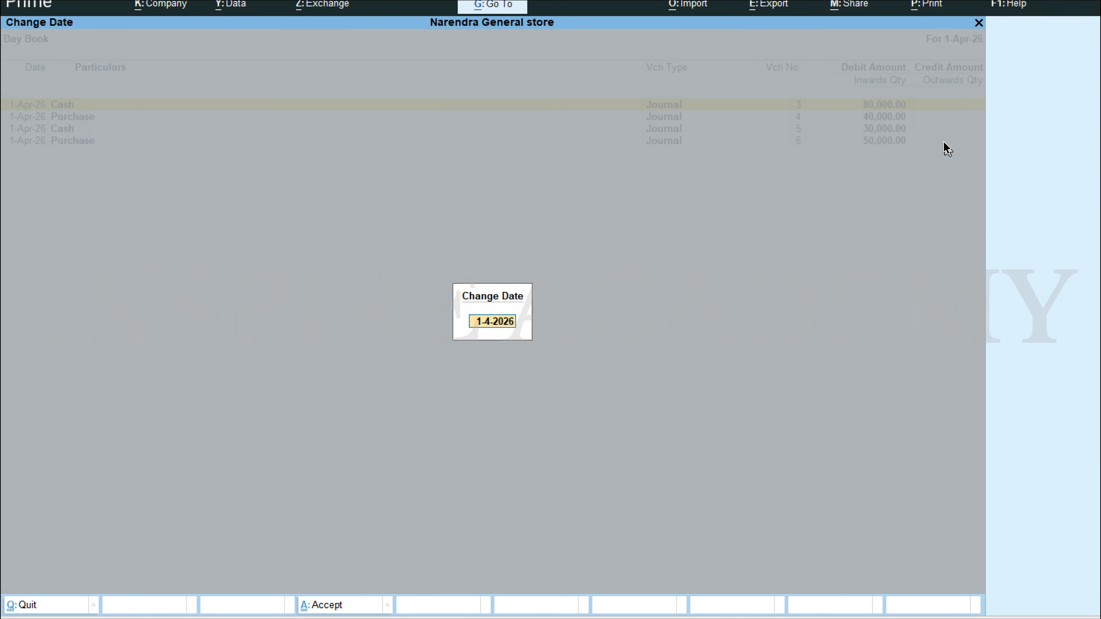
text(2.4)
key(Return)
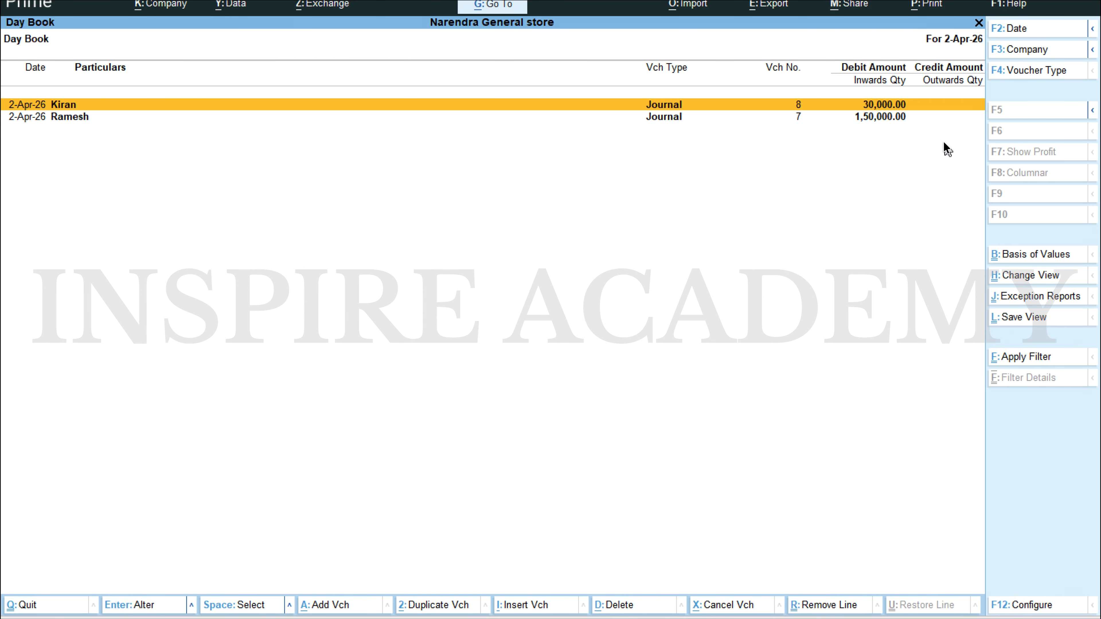
Step: Switch to the Scenario 1 Word document and review the 02.04.2023 transactions
key(alt+Tab)
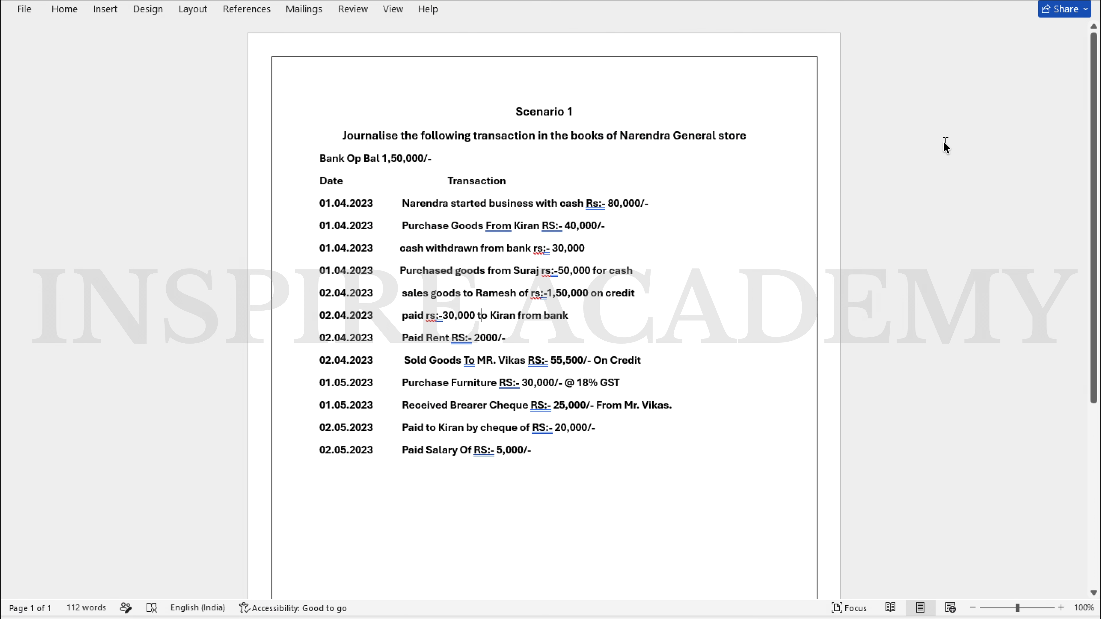
click(480, 316)
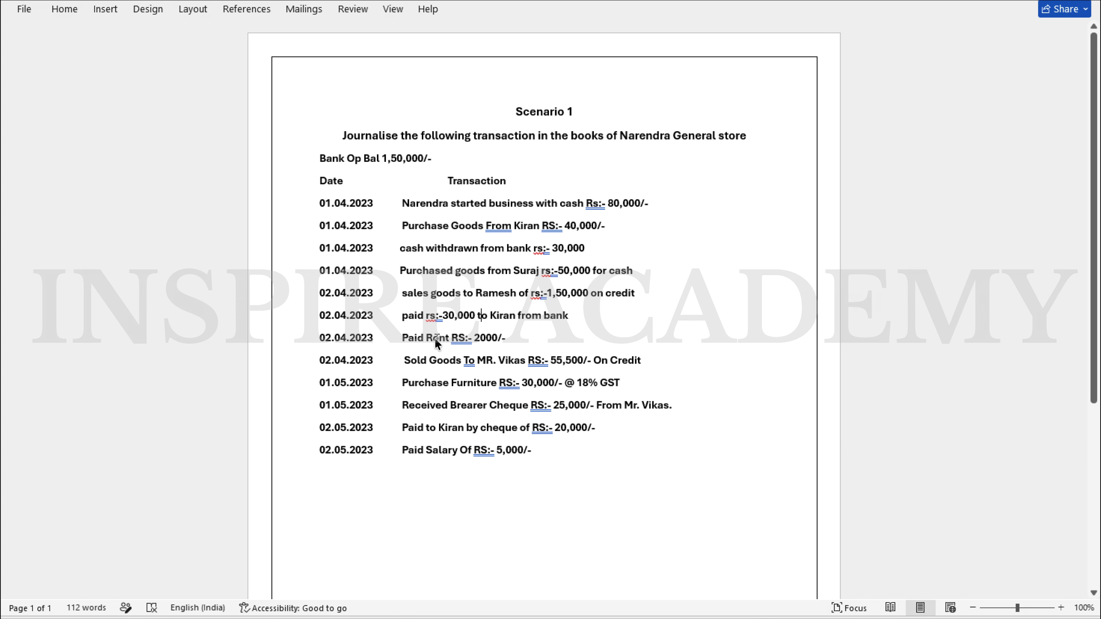
Step: Switch back to TallyPrime and debit the Rent ledger with 2,000 in a new journal voucher
key(alt+Tab)
key(Escape)
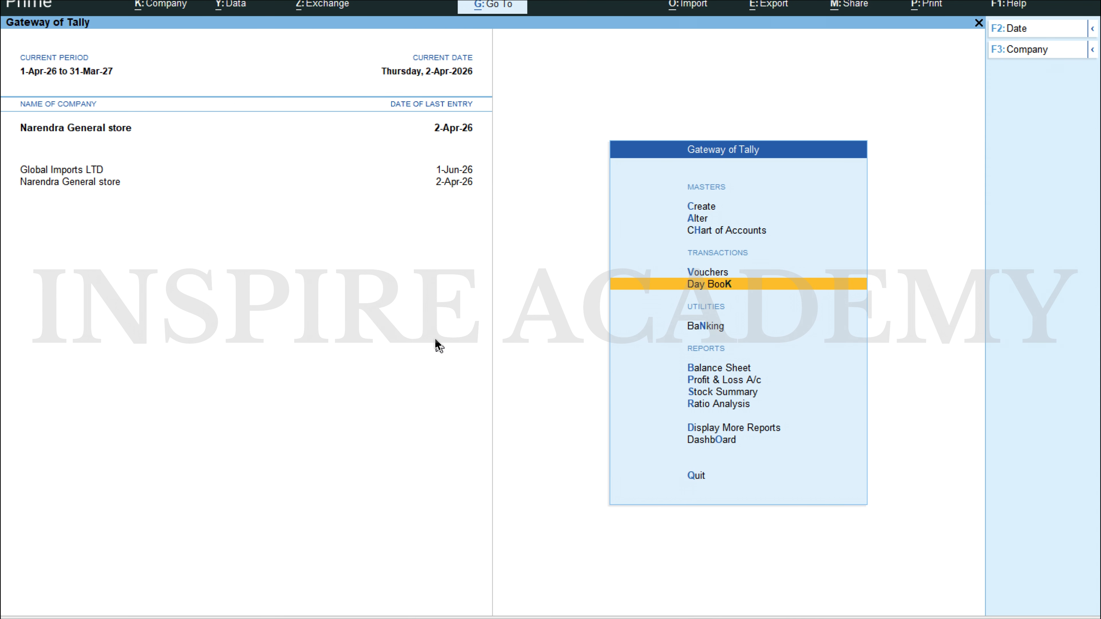
text(v)
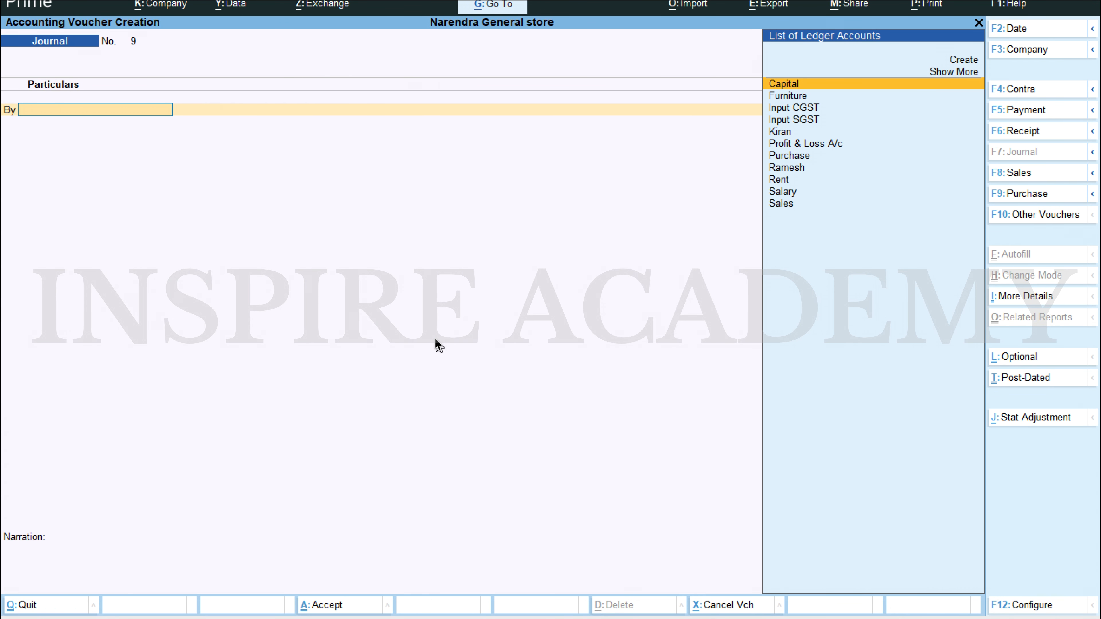
text(re)
key(Return)
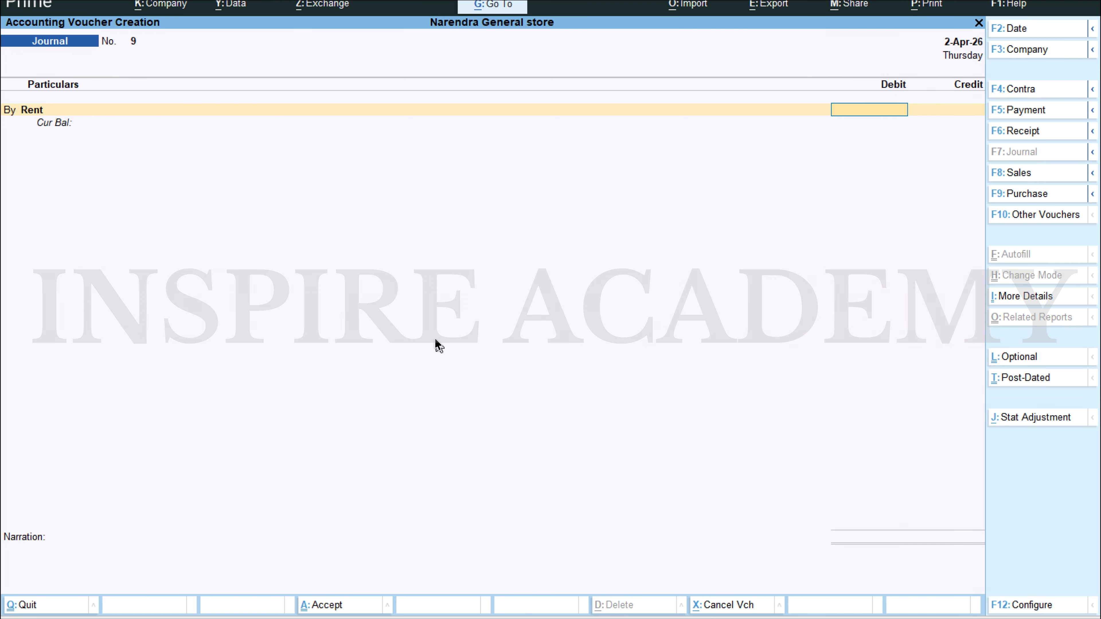
key(alt+Tab)
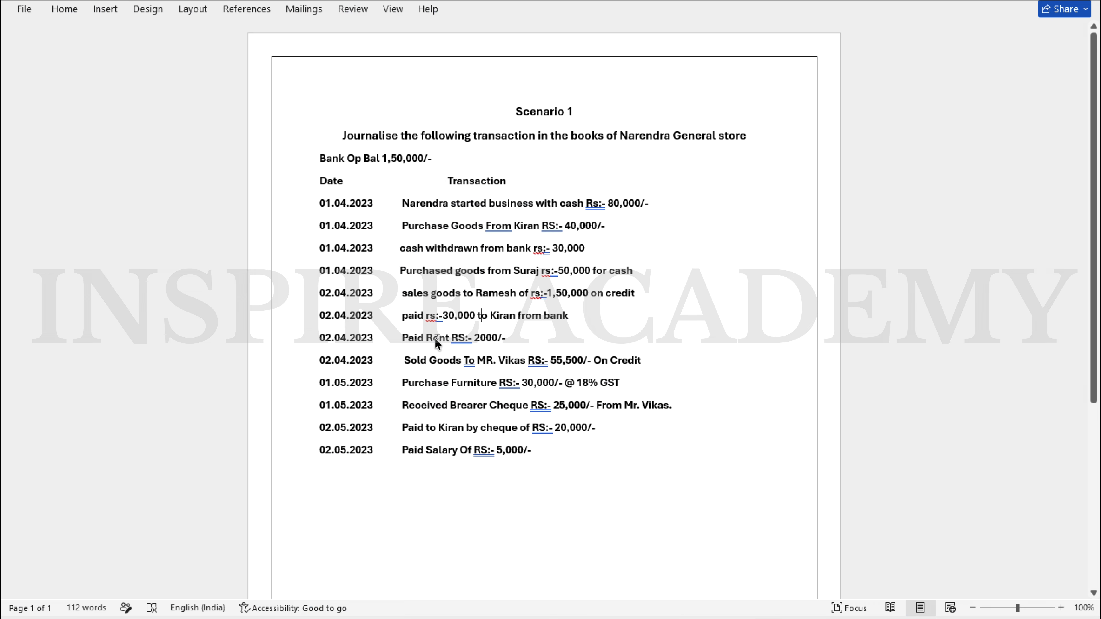
key(alt+Tab)
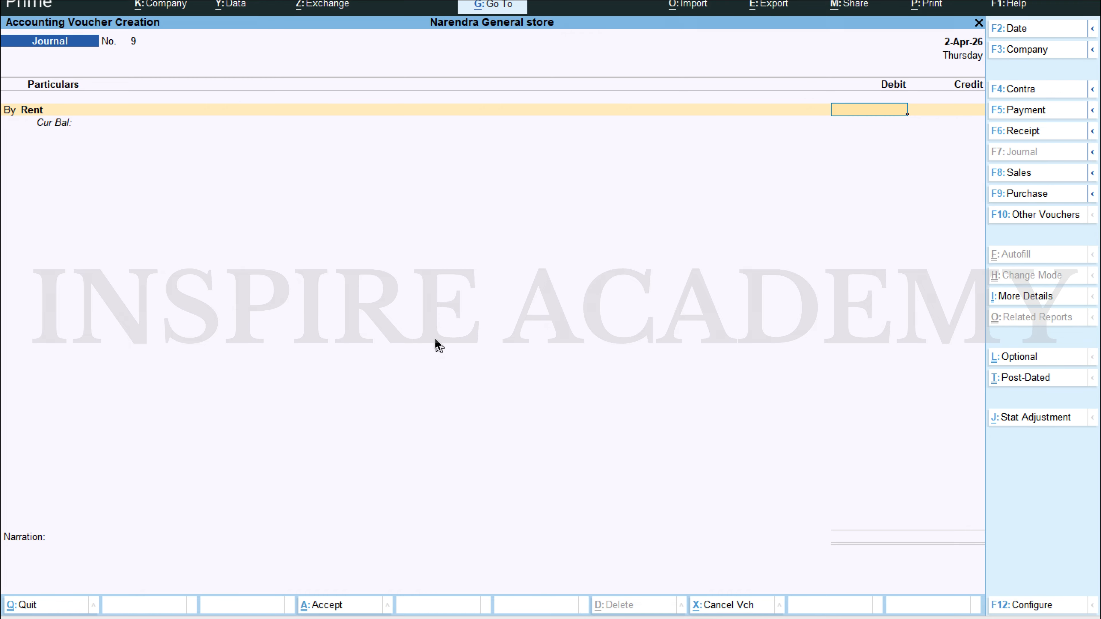
text(2000)
key(Return)
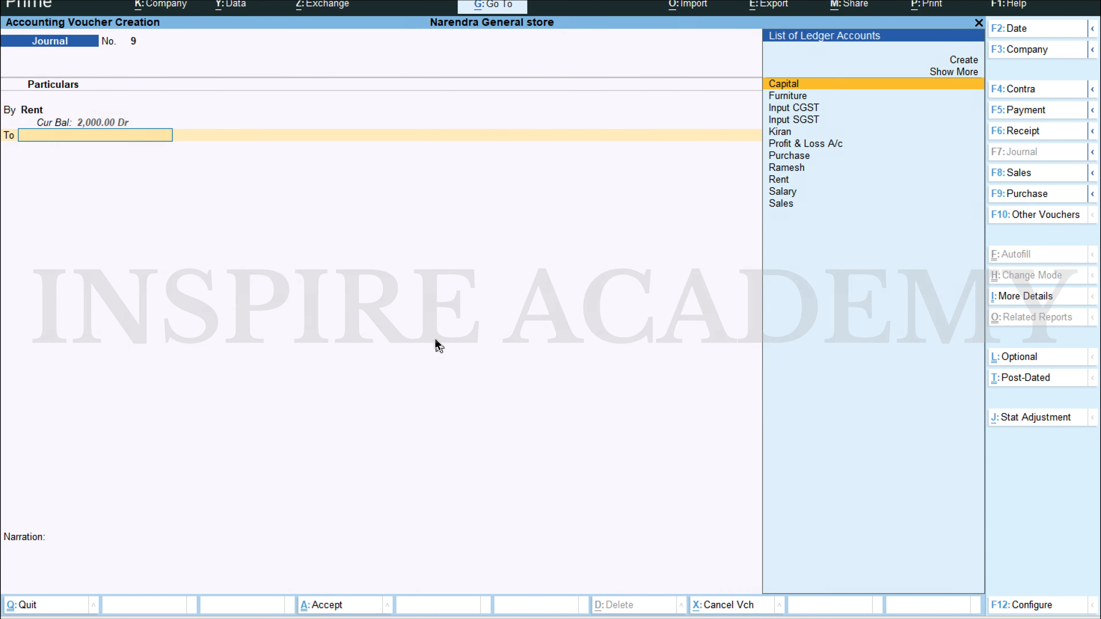
Step: Credit the Cash ledger with 2,000, save the rent voucher without a narration, and leave voucher entry
text(Cash)
key(Return)
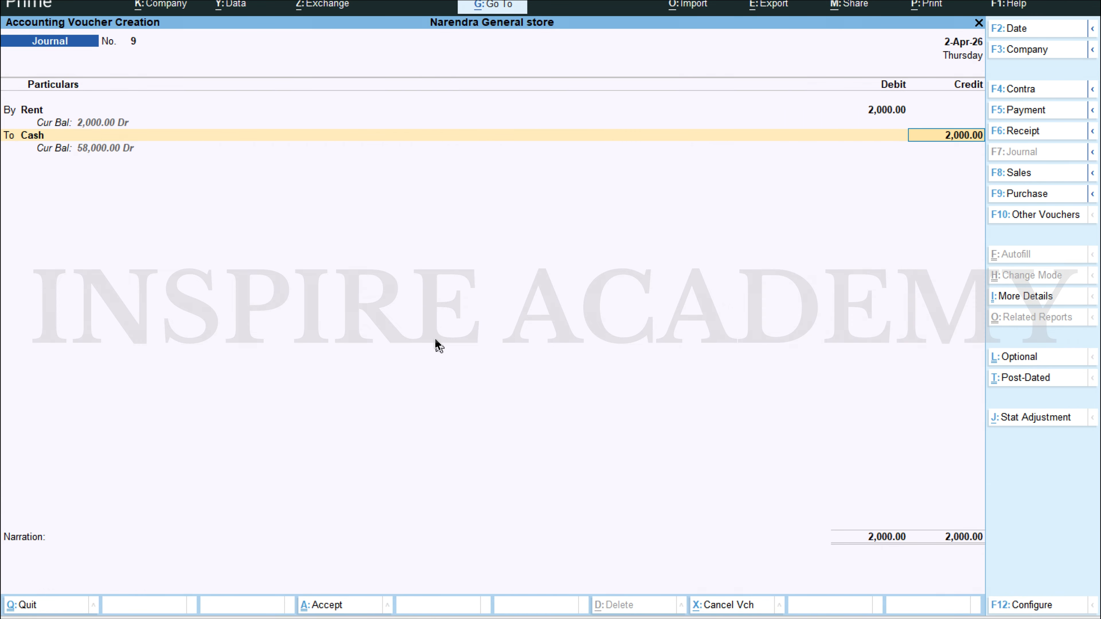
key(Return)
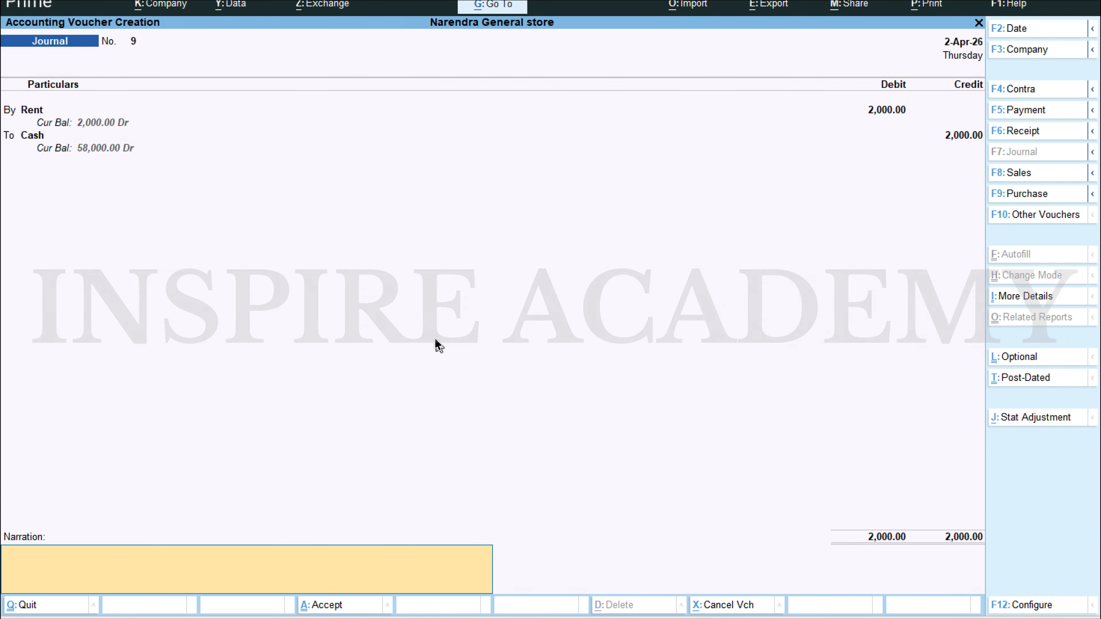
key(ctrl+a)
key(Escape)
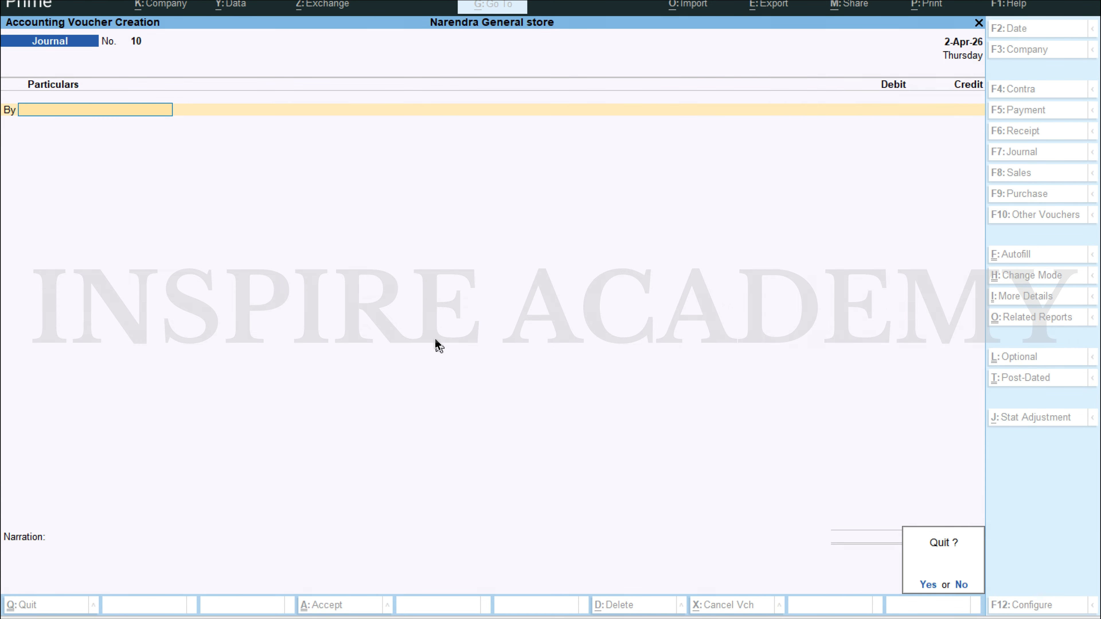
key(y)
Step: Examine the Indirect Expenses breakdown in the Profit & Loss A/c and return to the Gateway of Tally
key(Down)
key(Down)
key(Down)
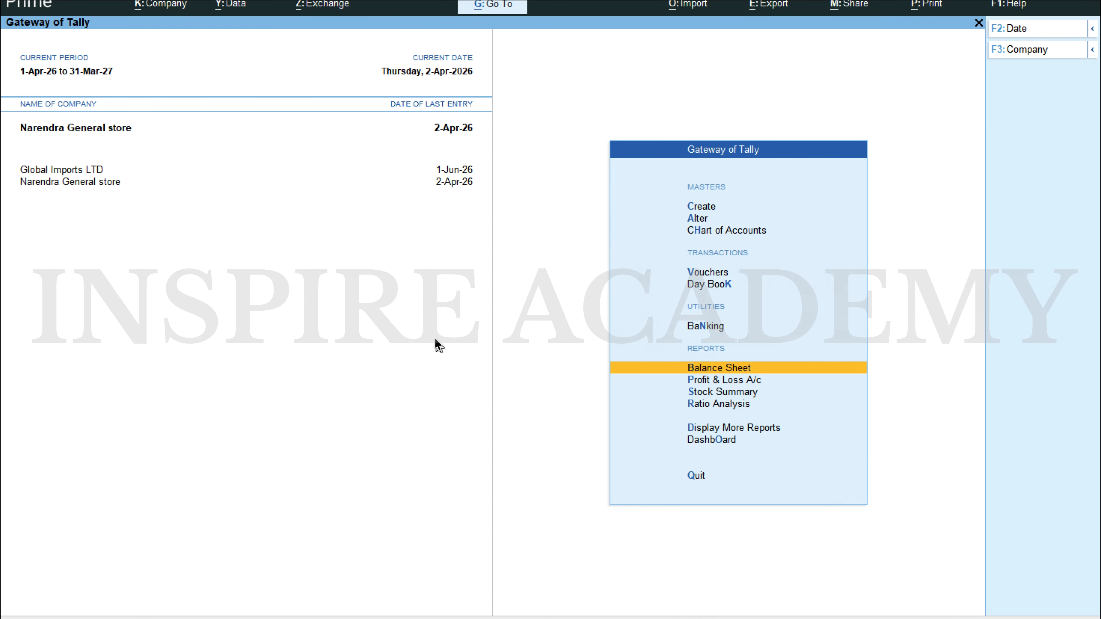
key(Down)
key(Return)
key(Down)
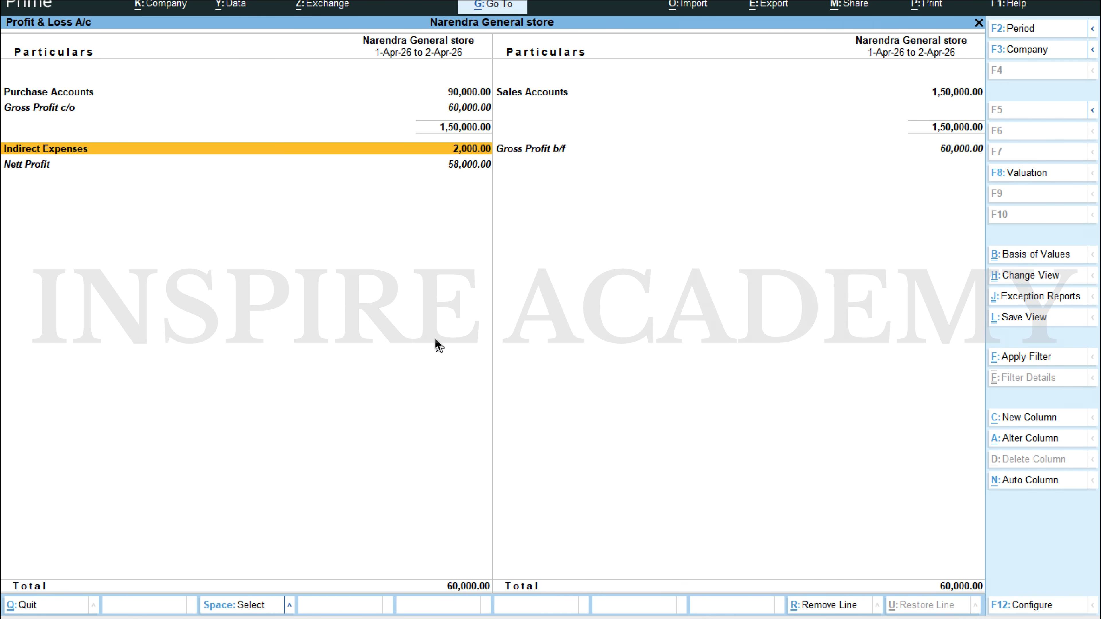
key(Down)
key(Up)
key(Return)
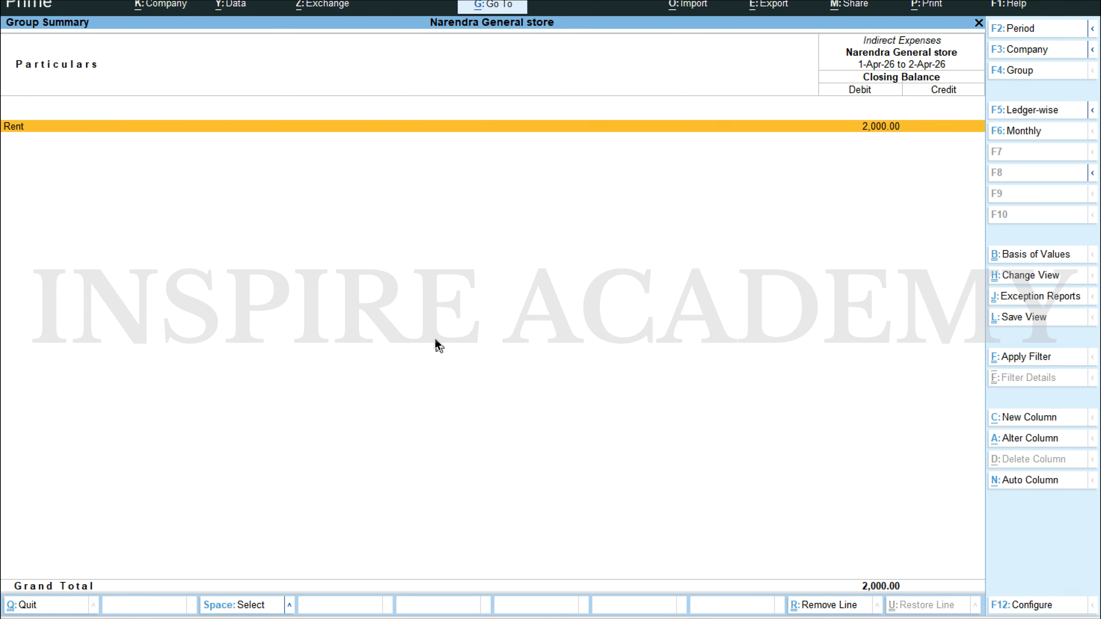
key(Escape)
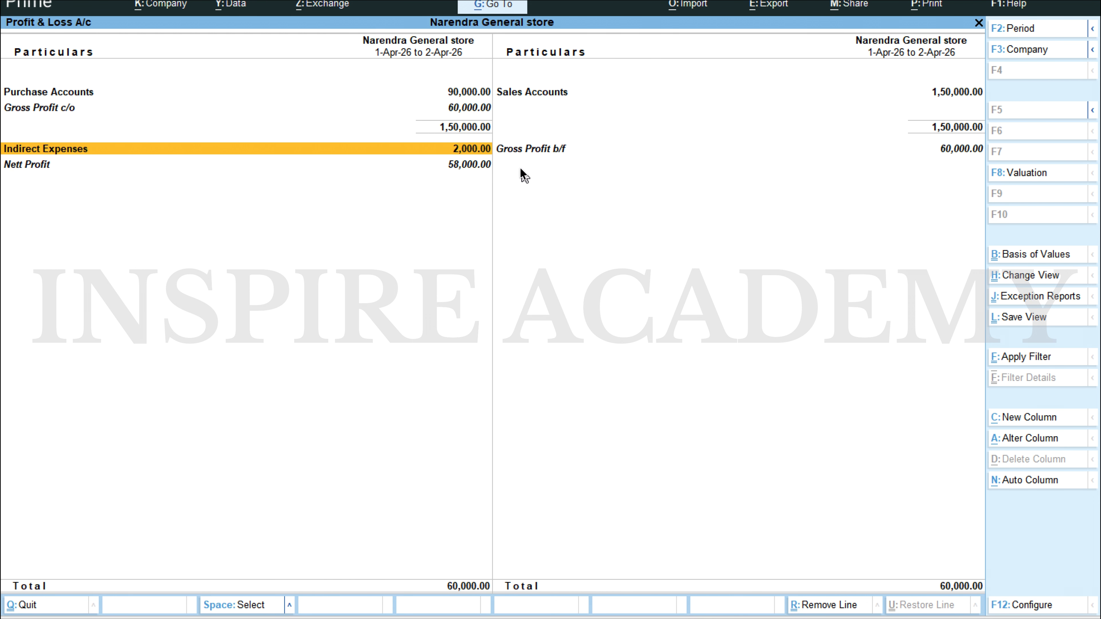
key(Escape)
Step: Examine the April vouchers of the Cash ledger through Current Assets and Cash-in-Hand in the Balance Sheet
key(Up)
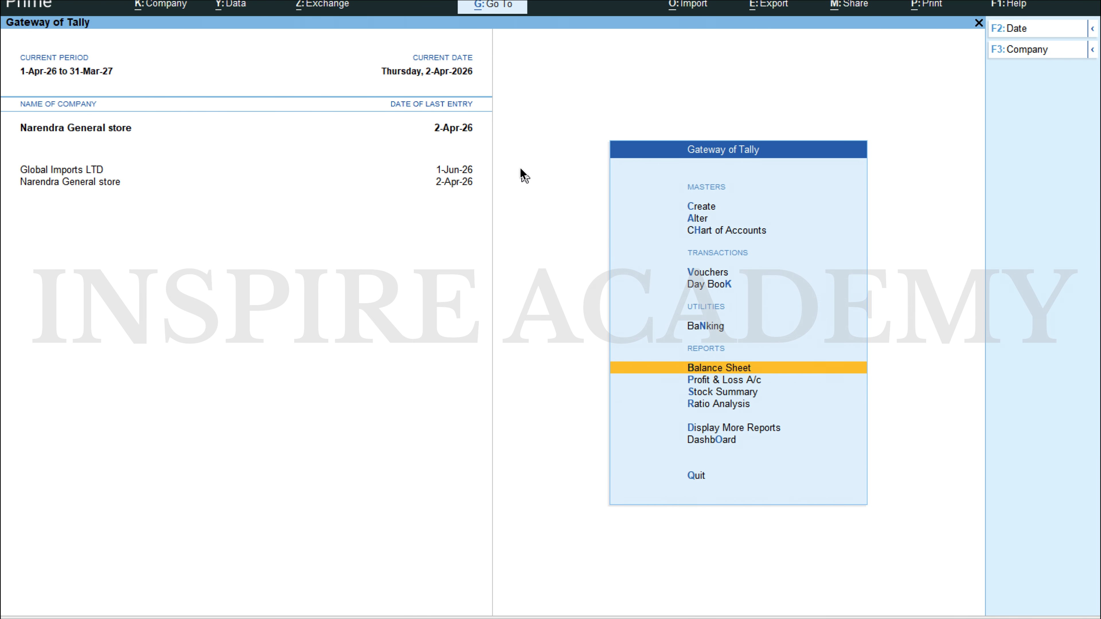
key(Return)
key(Right)
key(Return)
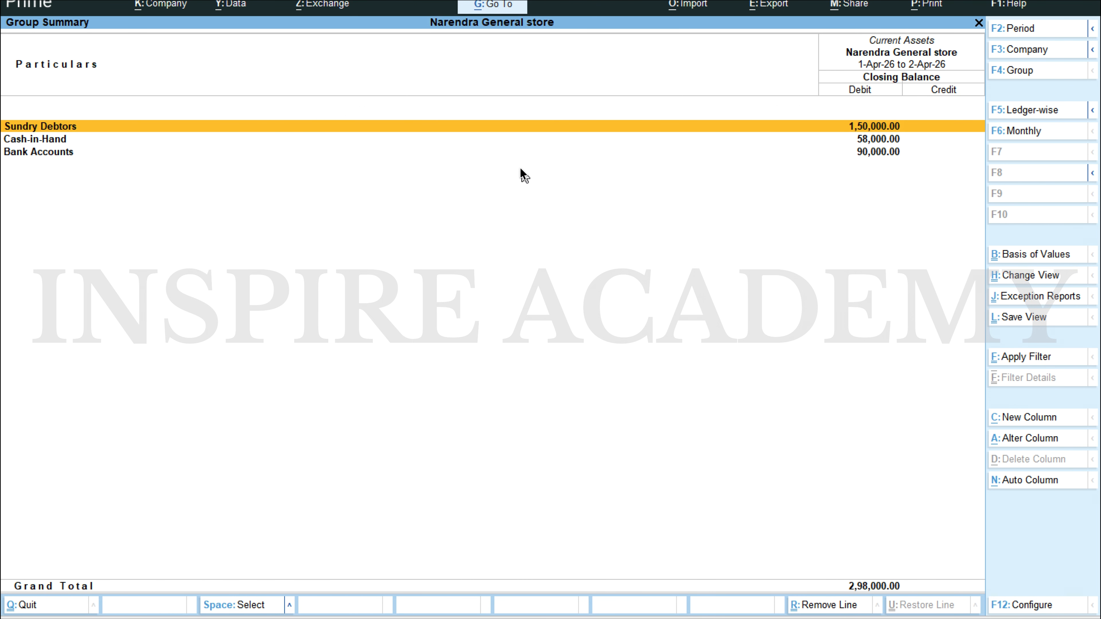
key(Down)
key(Return)
key(Return)
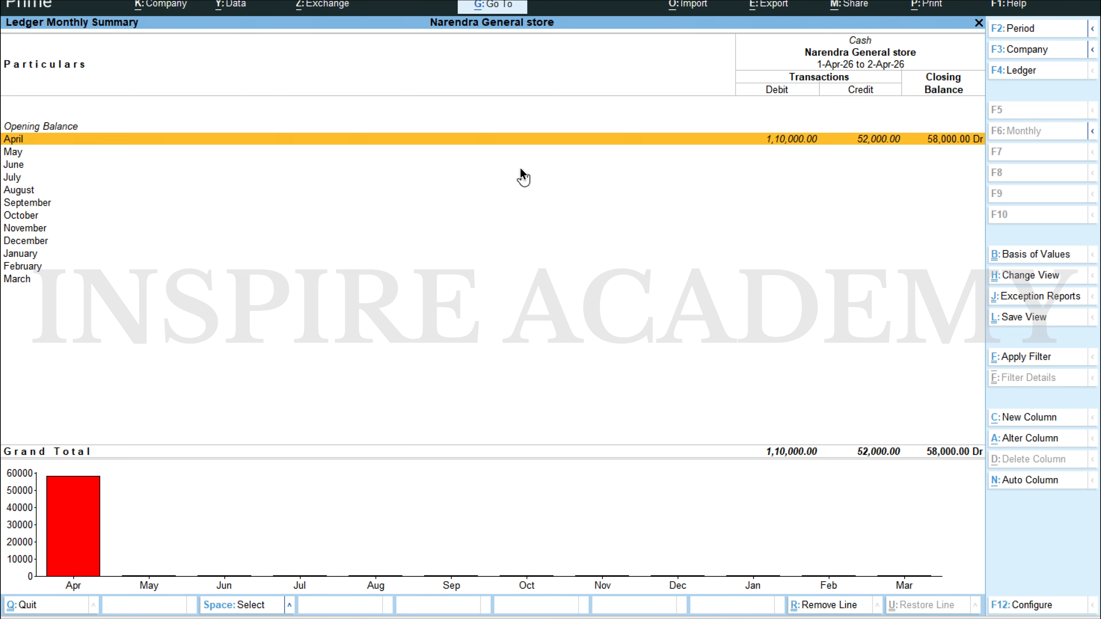
key(Return)
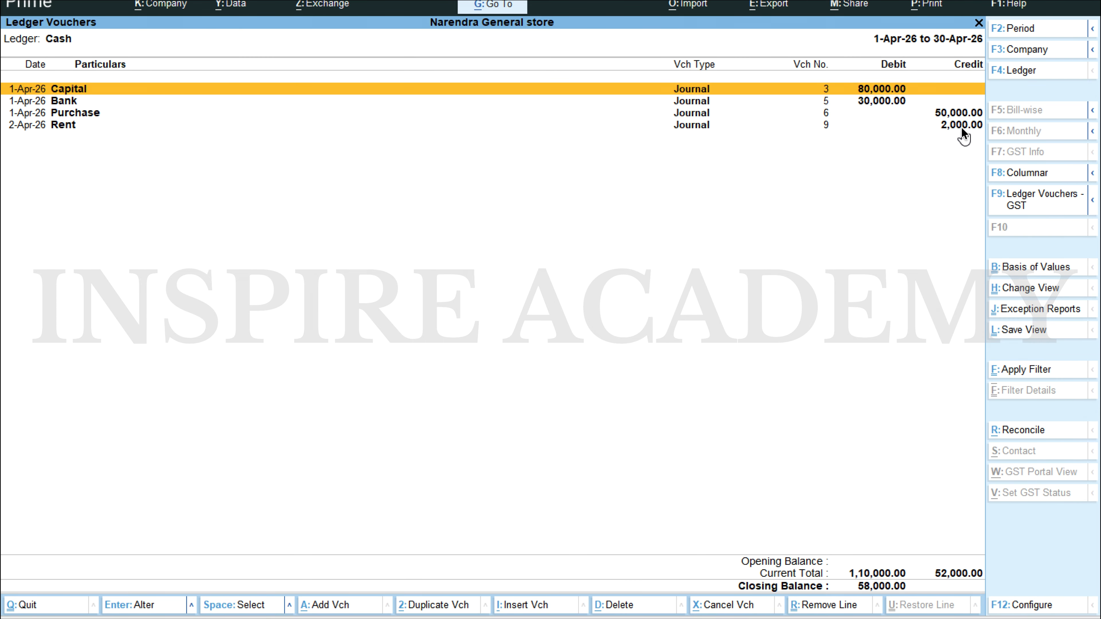
key(Escape)
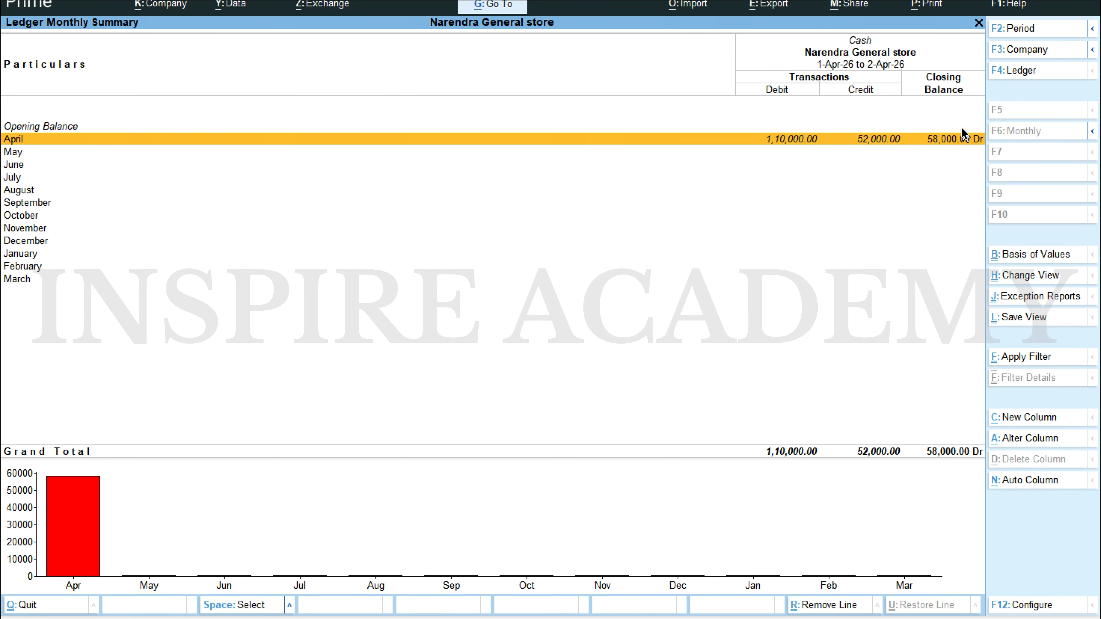
key(Escape)
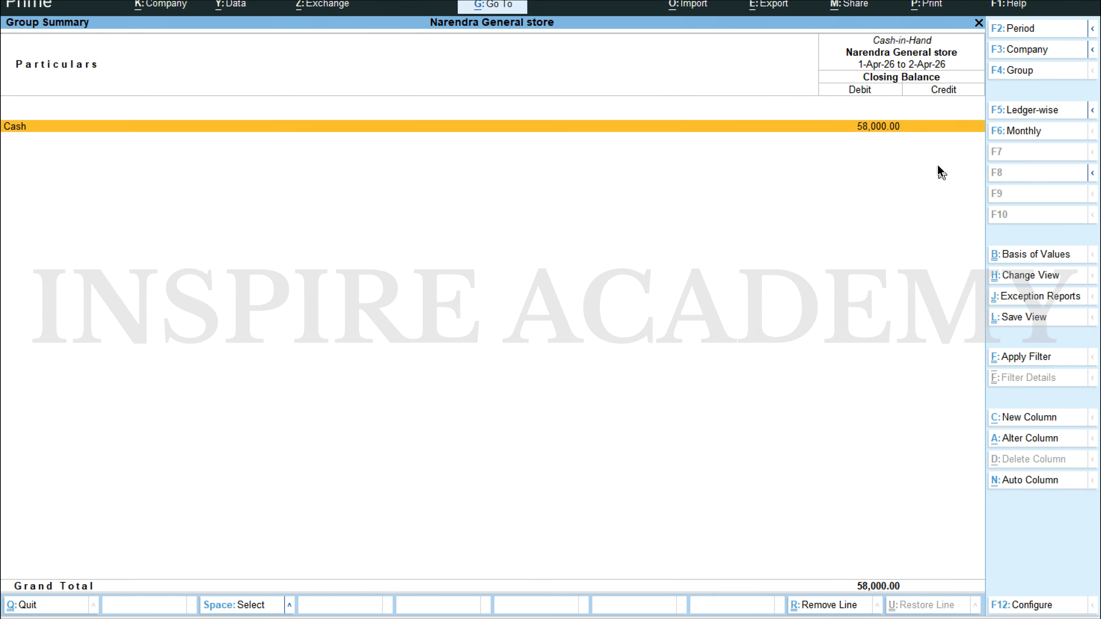
Step: Read the last 02.04.2023 credit sale in the Scenario 1 Word document, and open a new journal voucher in TallyPrime
key(alt+Tab)
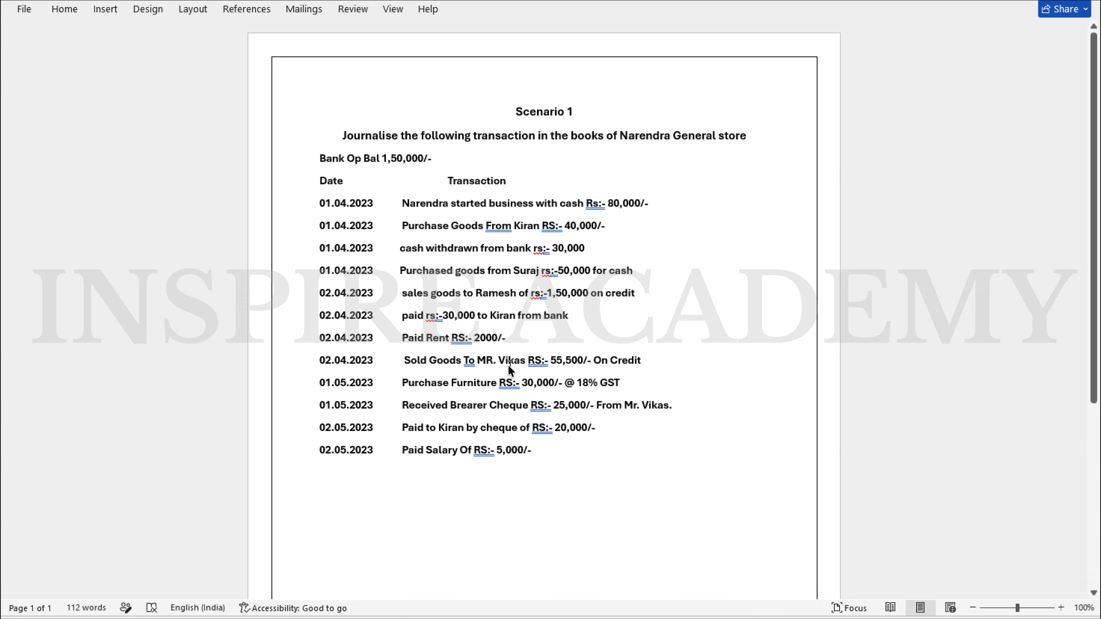
key(alt+Tab)
key(Escape)
key(Escape)
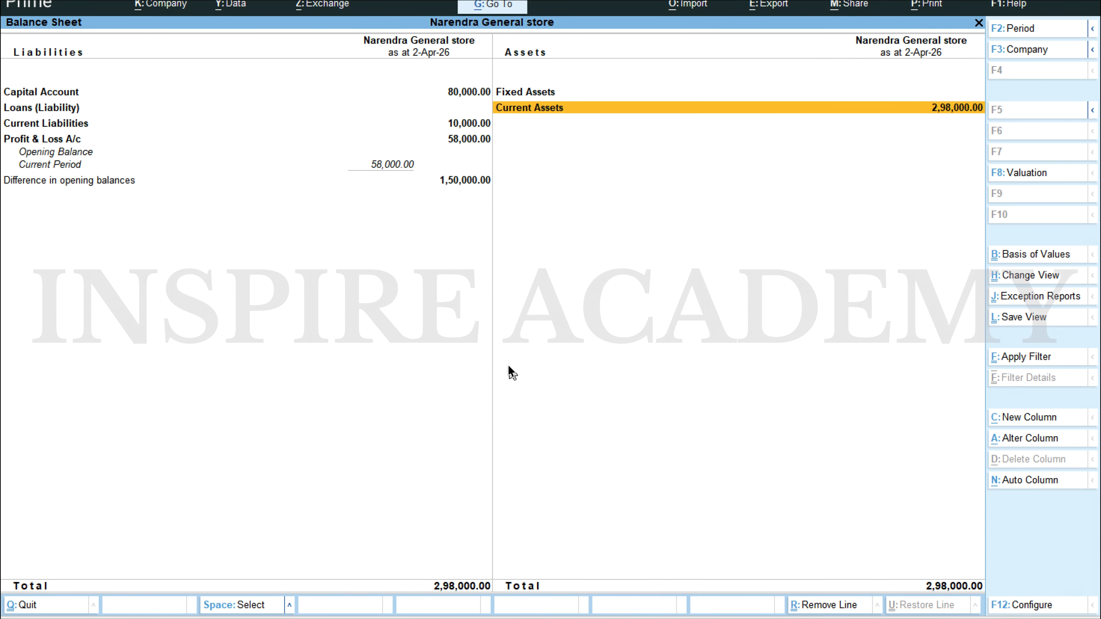
key(Escape)
key(Up)
key(Up)
key(Up)
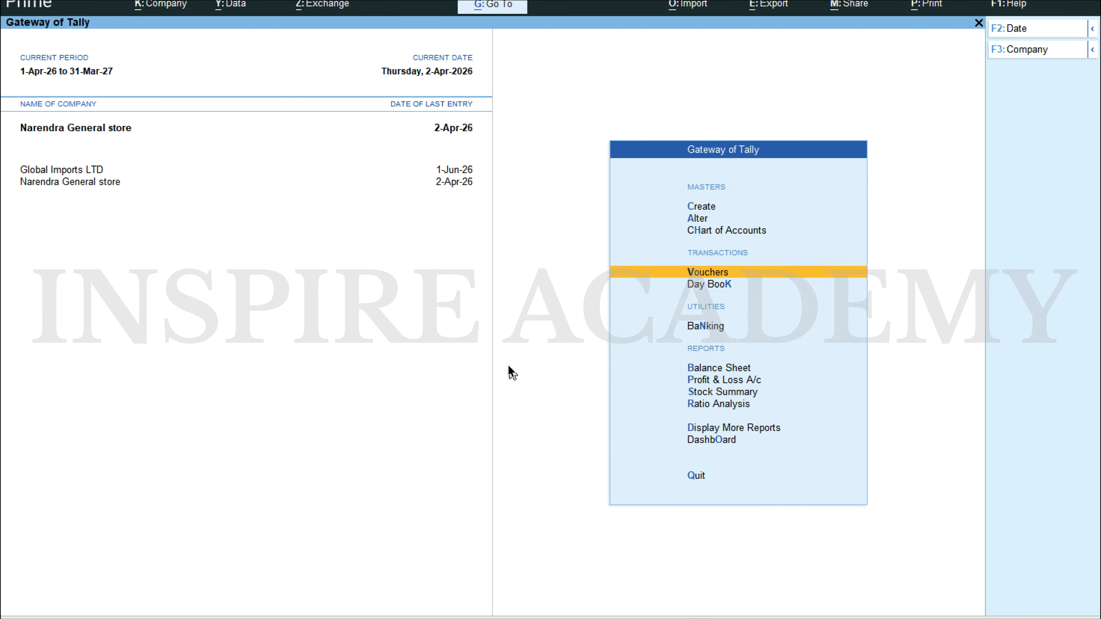
key(Return)
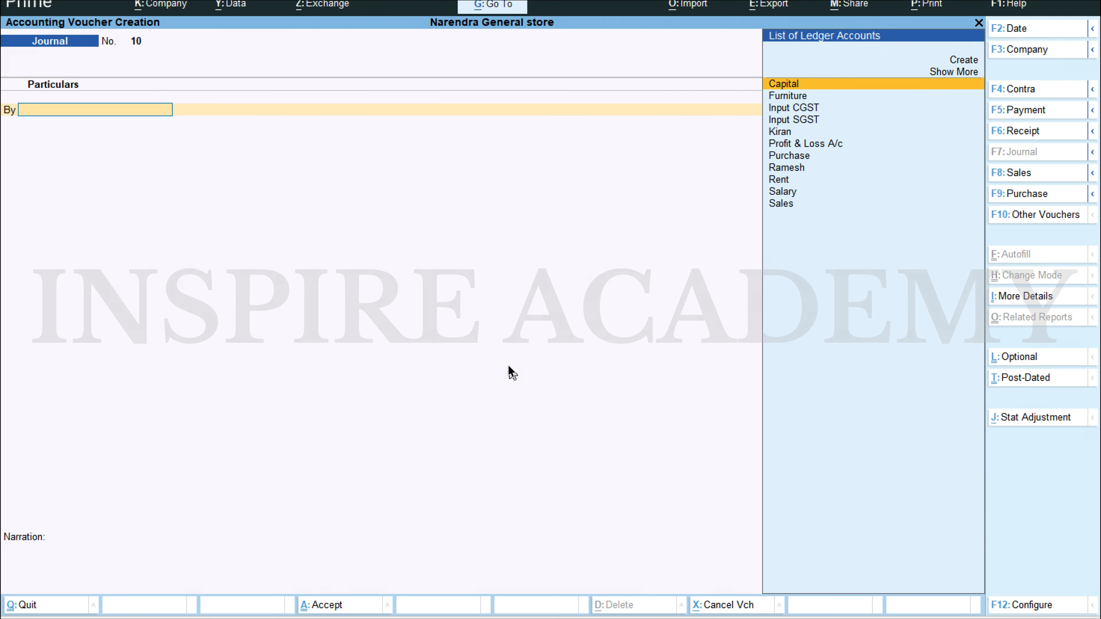
key(alt+Tab)
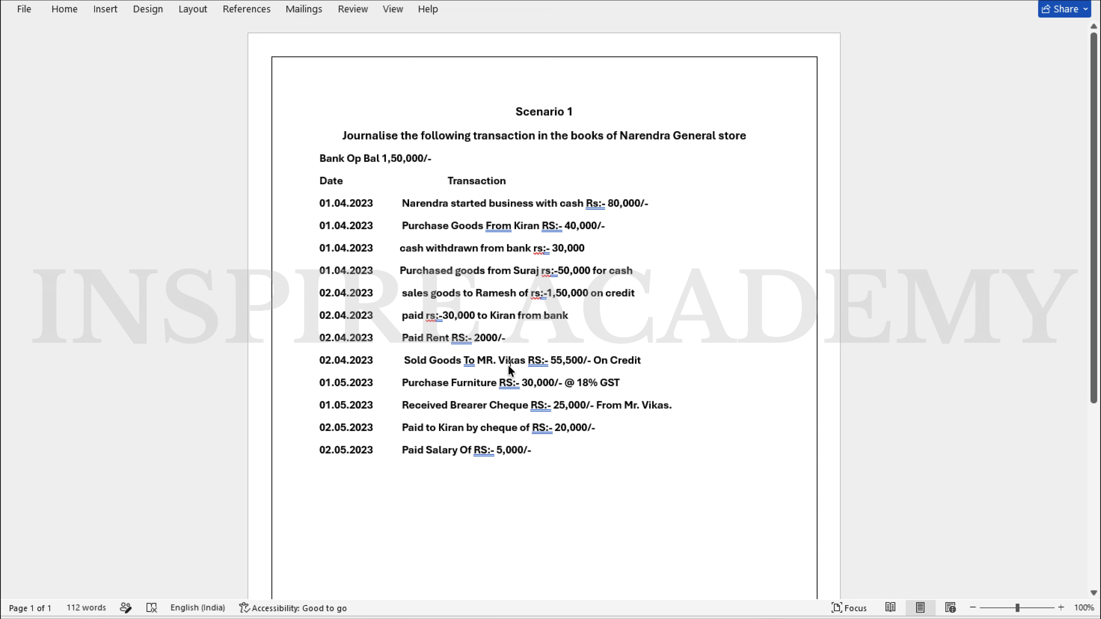
key(alt+Tab)
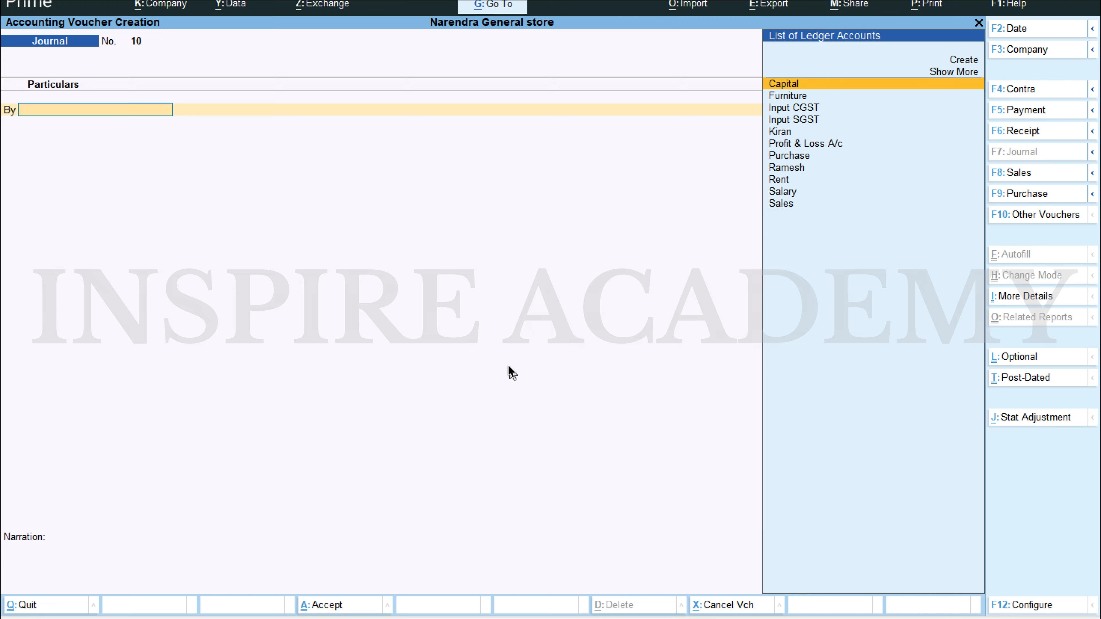
Step: Start creating a new ledger from the debit line of journal voucher 10
text(i)
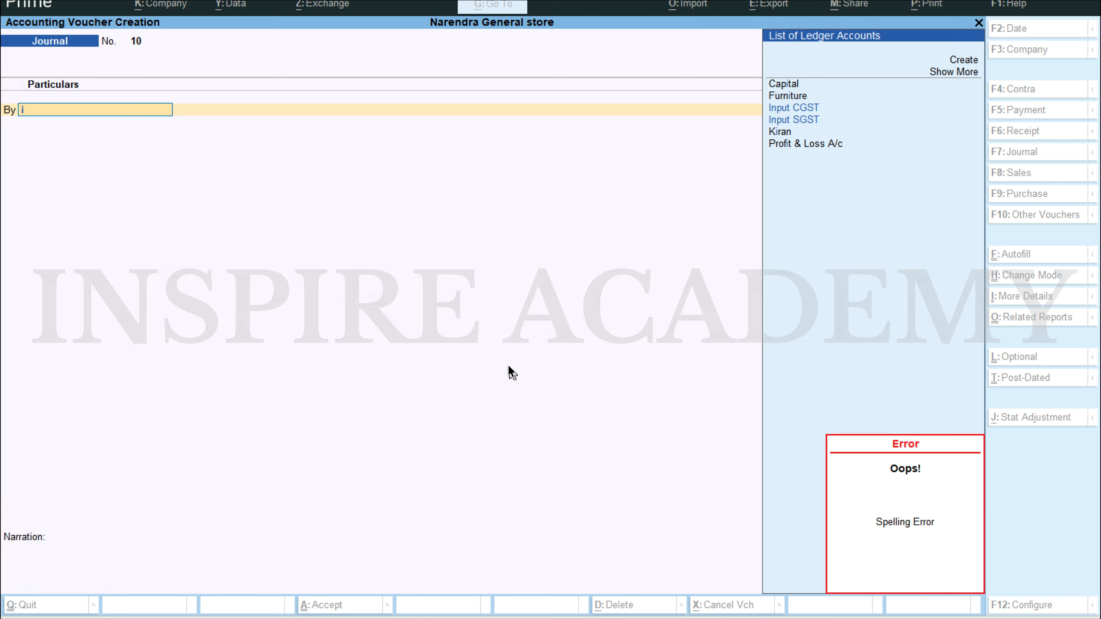
key(BackSpace)
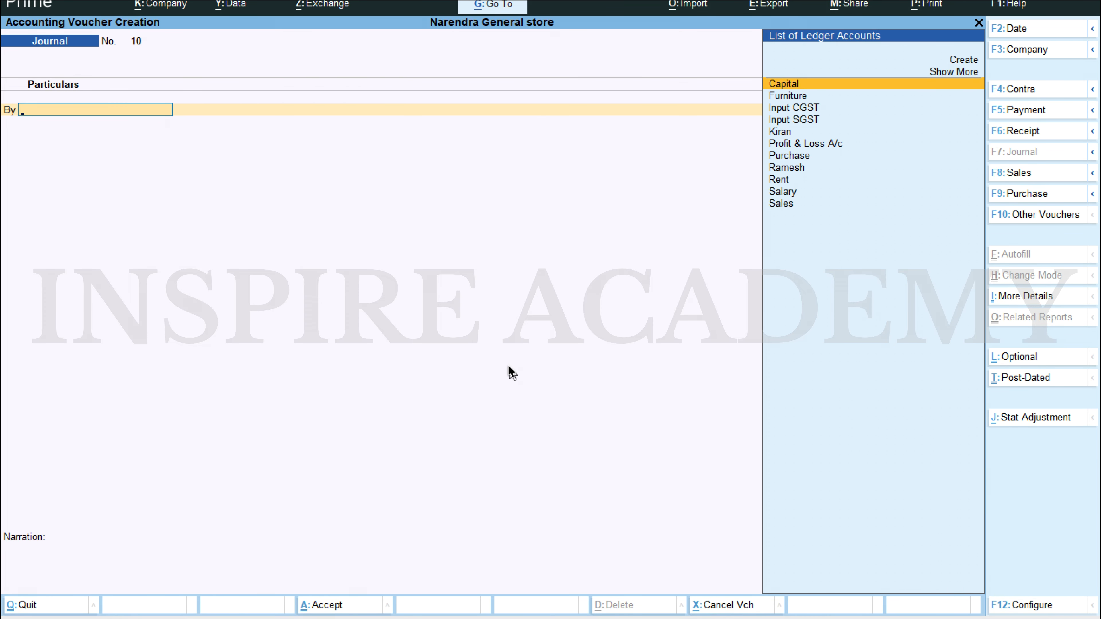
text(i)
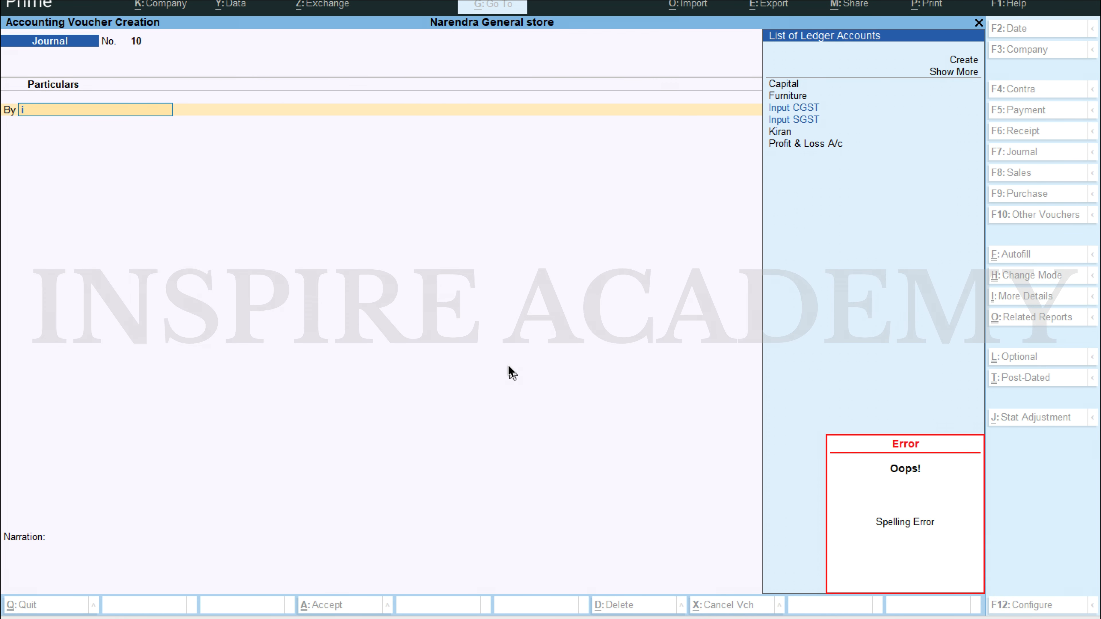
key(Up)
key(Up)
key(Up)
key(Up)
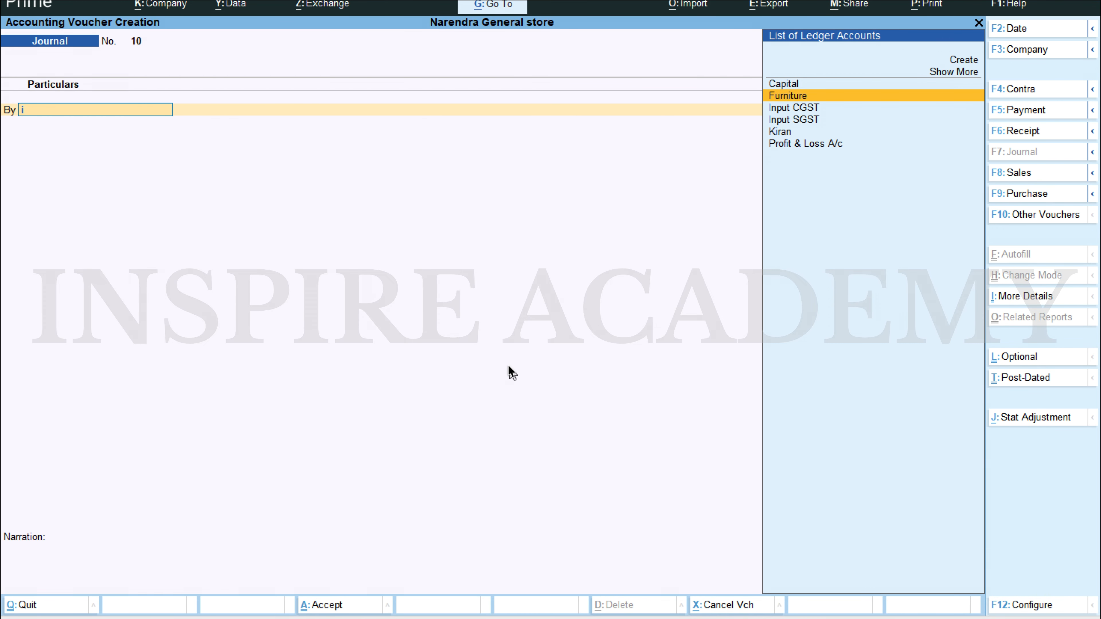
key(Return)
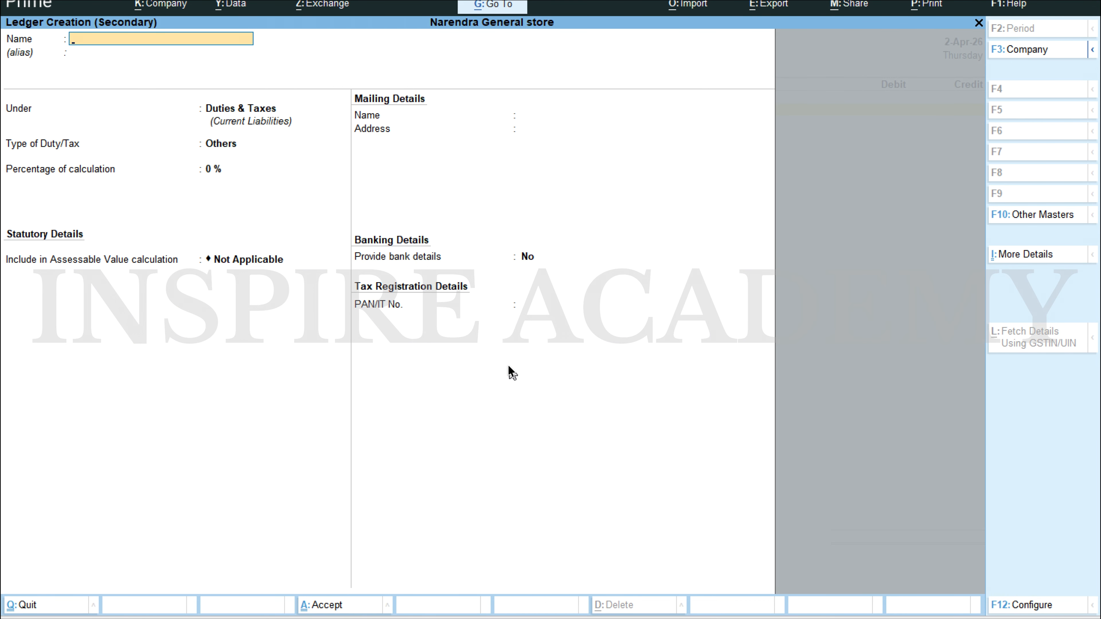
Step: Name the new ledger after the customer of the 55,500 credit sale, checking the Word document, and leave the alias blank
text(Vikas)
key(alt+Tab)
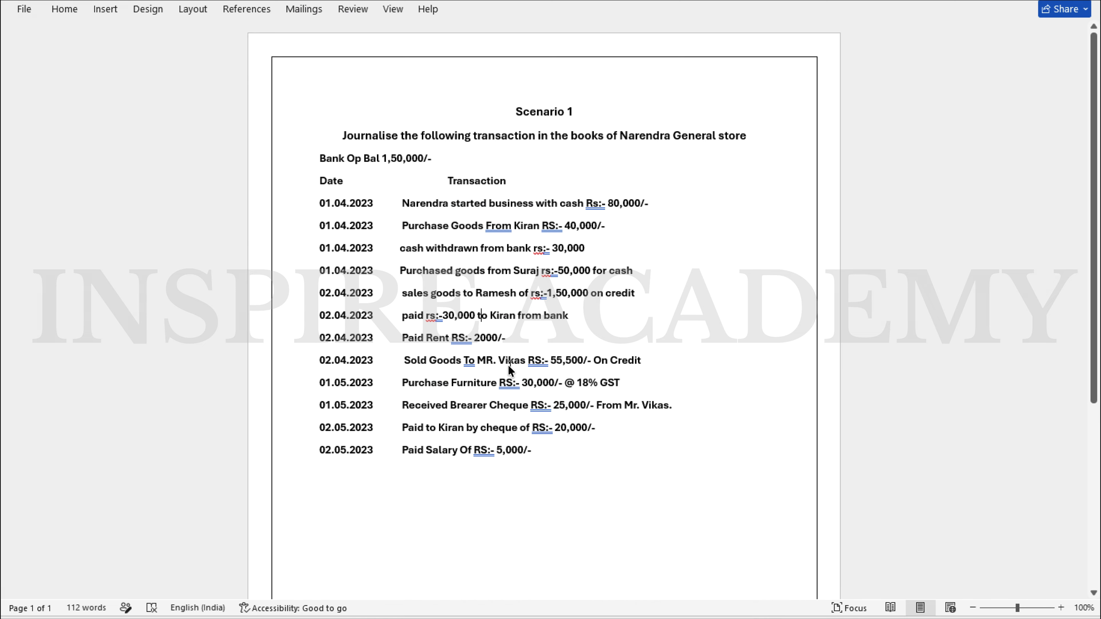
key(alt+Tab)
key(Return)
key(Return)
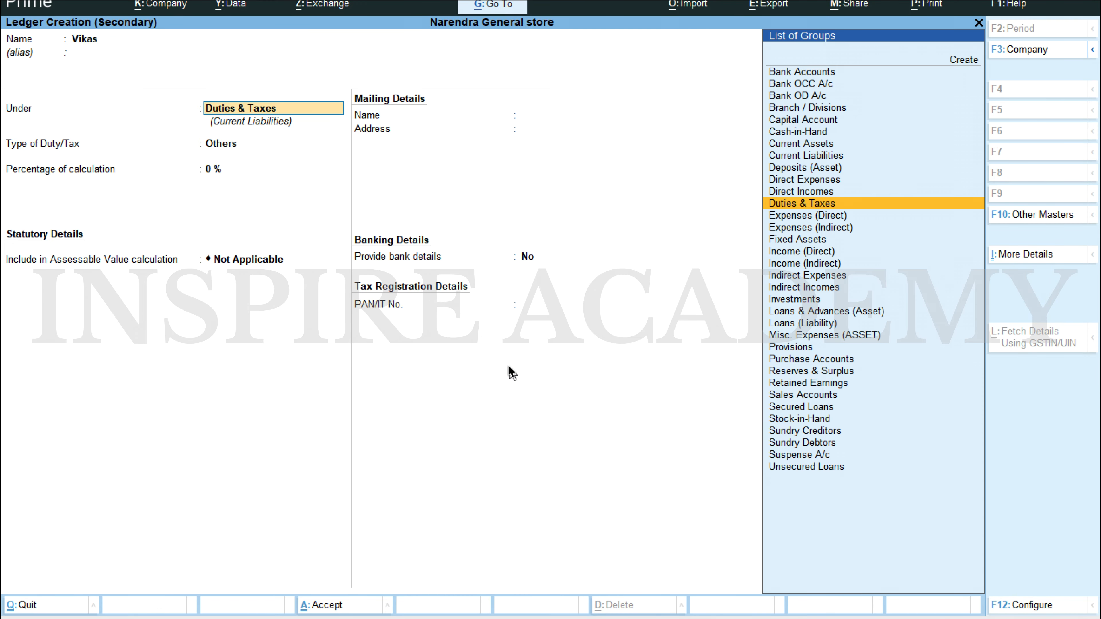
Step: Place the new customer ledger under Sundry Debtors with bill-by-bill balances maintained, and save it
text(su)
key(Down)
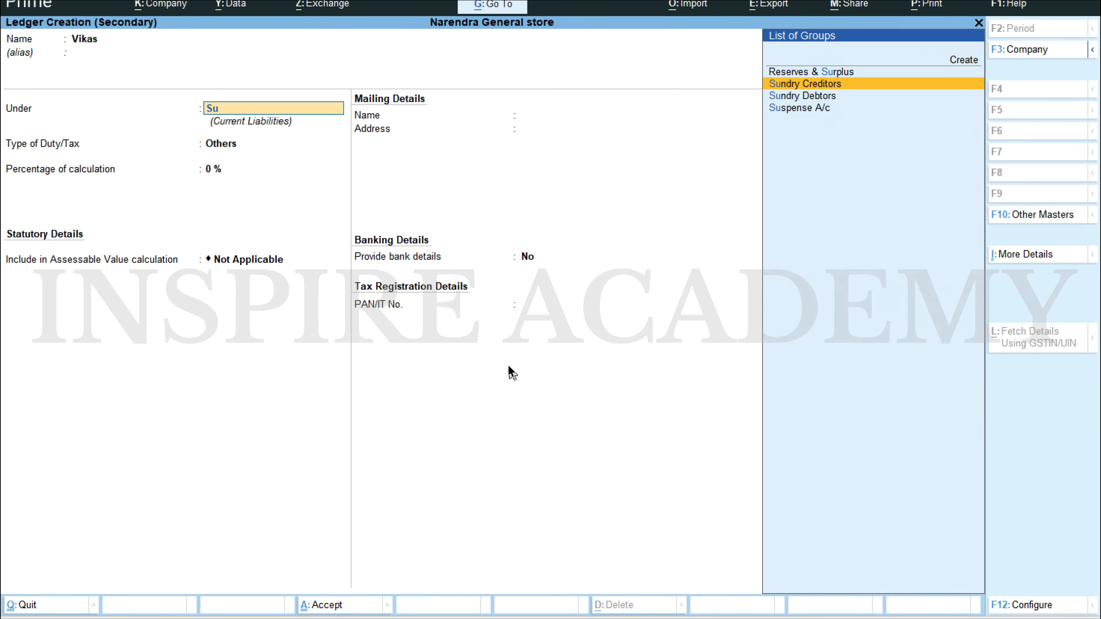
key(Down)
key(Return)
key(Return)
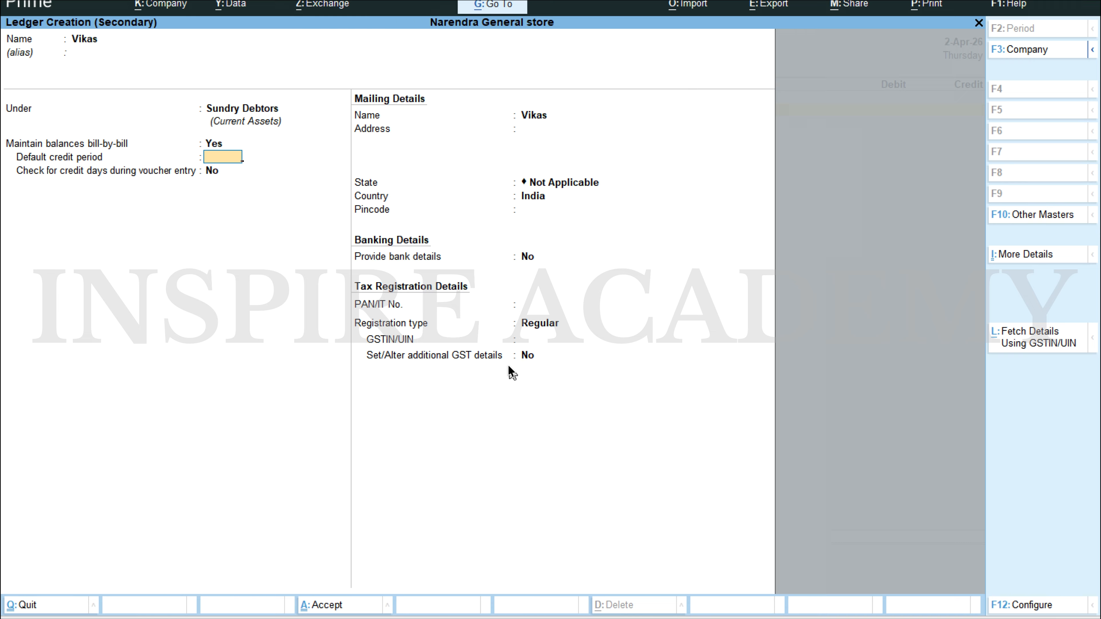
key(ctrl)
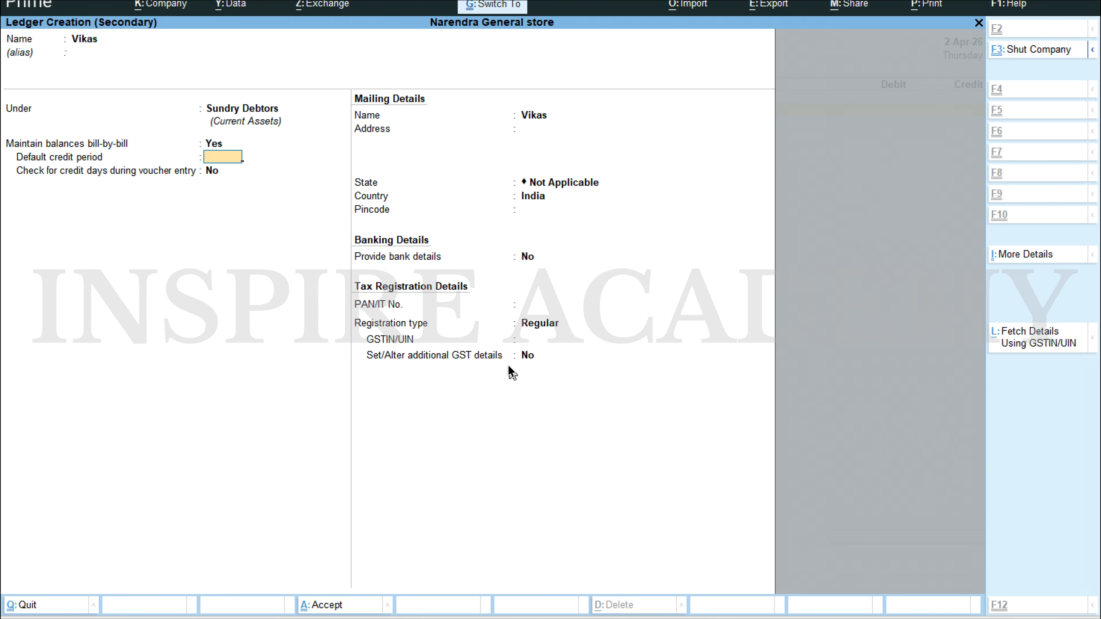
key(ctrl+a)
Step: Check the credit sale amount in the Scenario 1 Word document, and debit the customer's ledger with 55,500 in the TallyPrime journal voucher
key(alt+Tab)
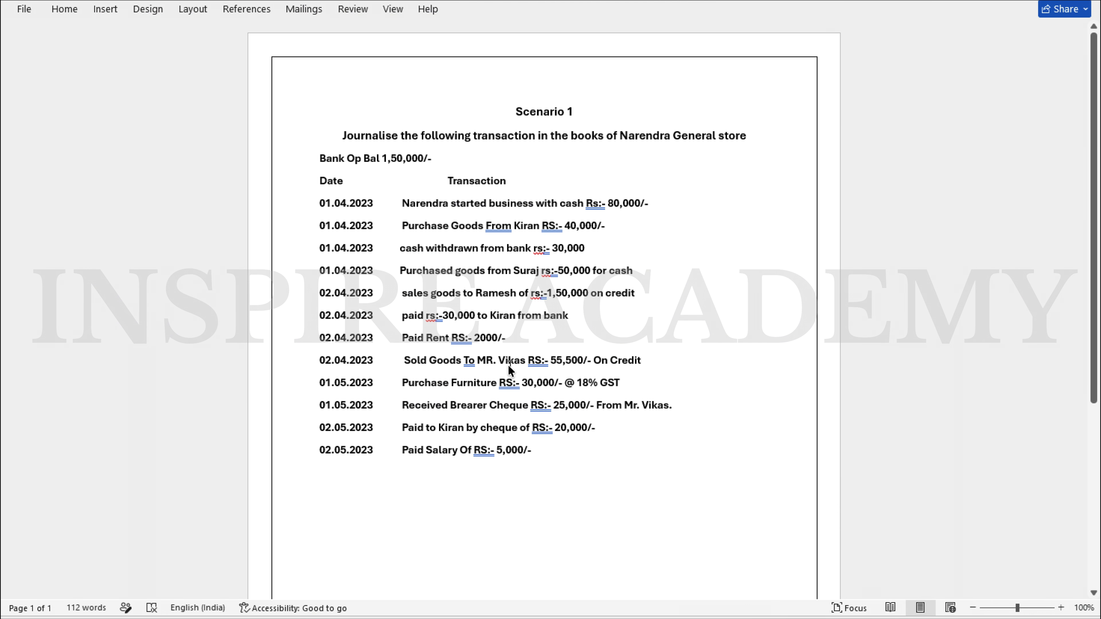
key(alt+Tab)
text(55)
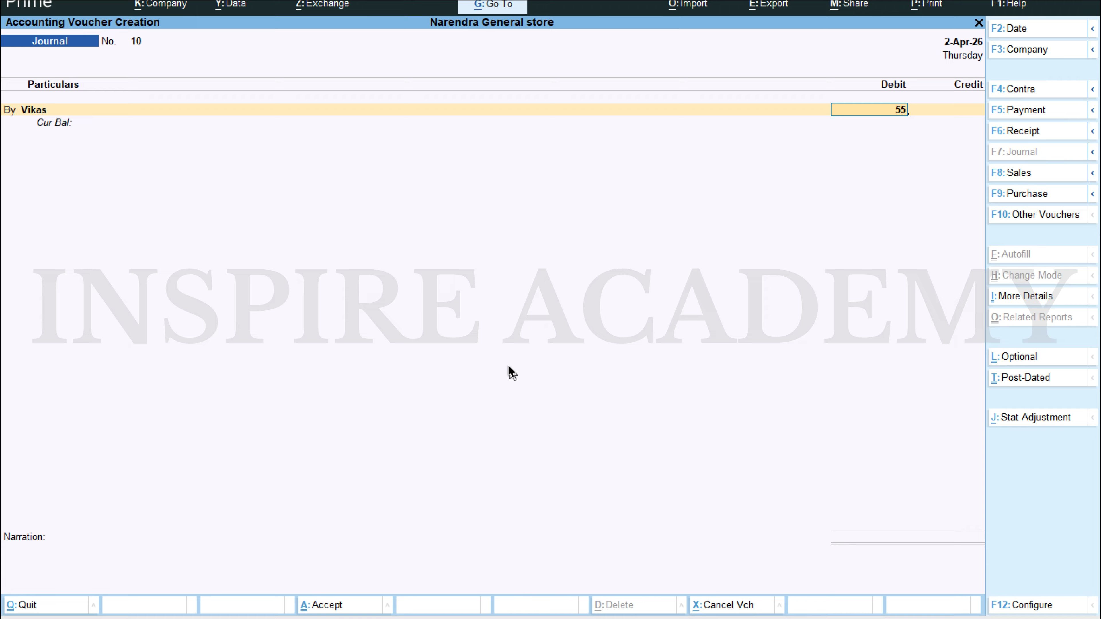
text(,500)
key(Return)
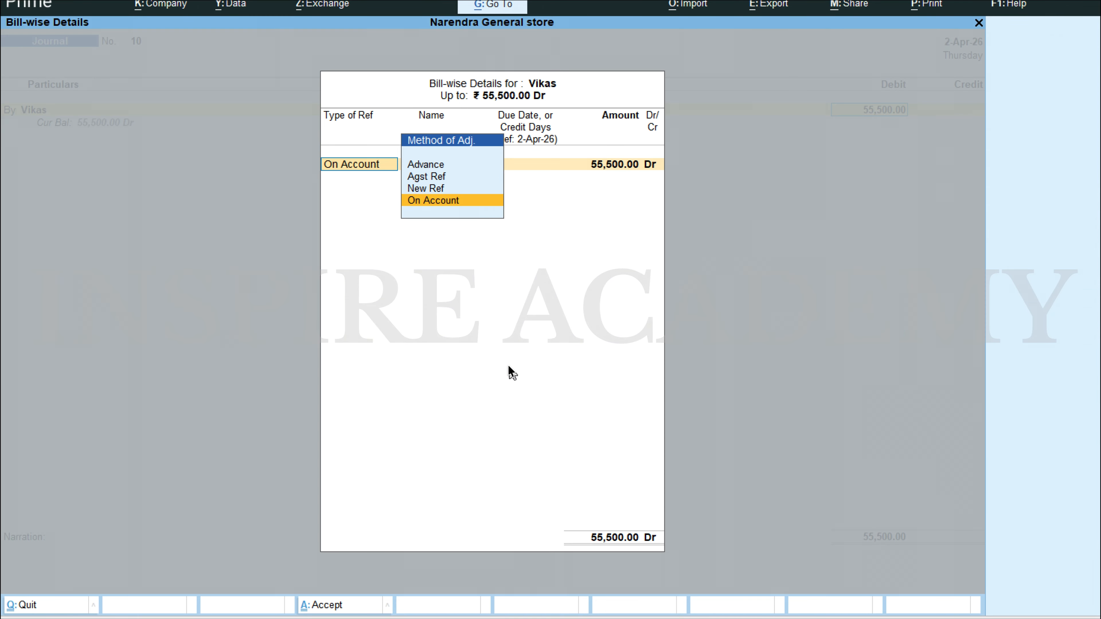
Step: Allocate the customer's full 55,500 debit as a New Ref bill, keeping the suggested reference details
key(Up)
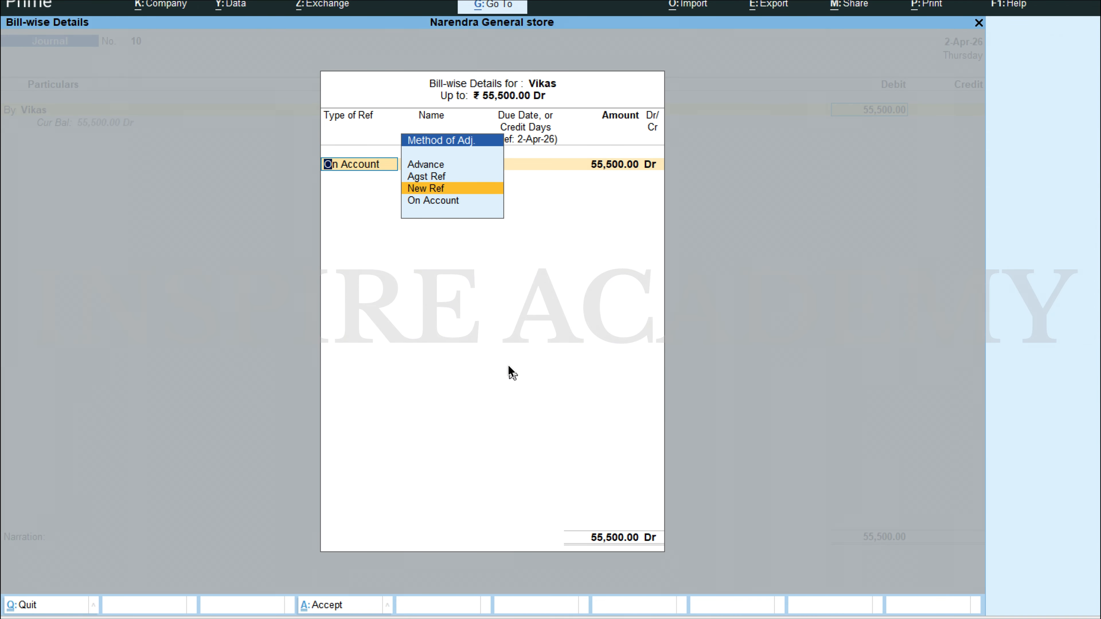
key(Return)
key(Return)
key(Return)
key(Return)
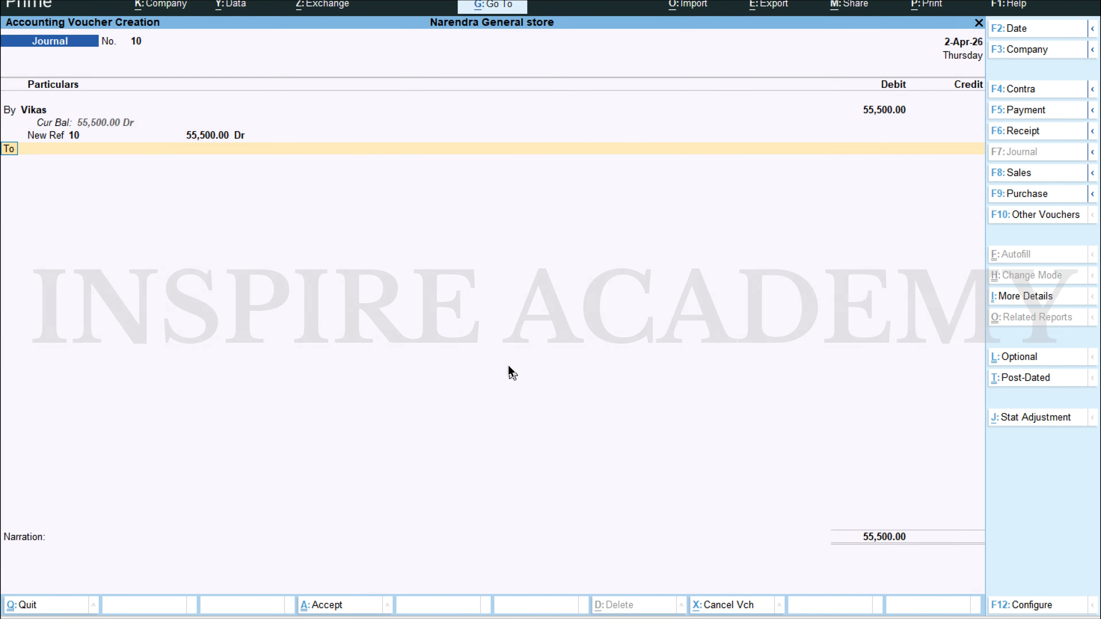
Step: Credit the Sales ledger with 55,500 and save the journal voucher
text(Sal)
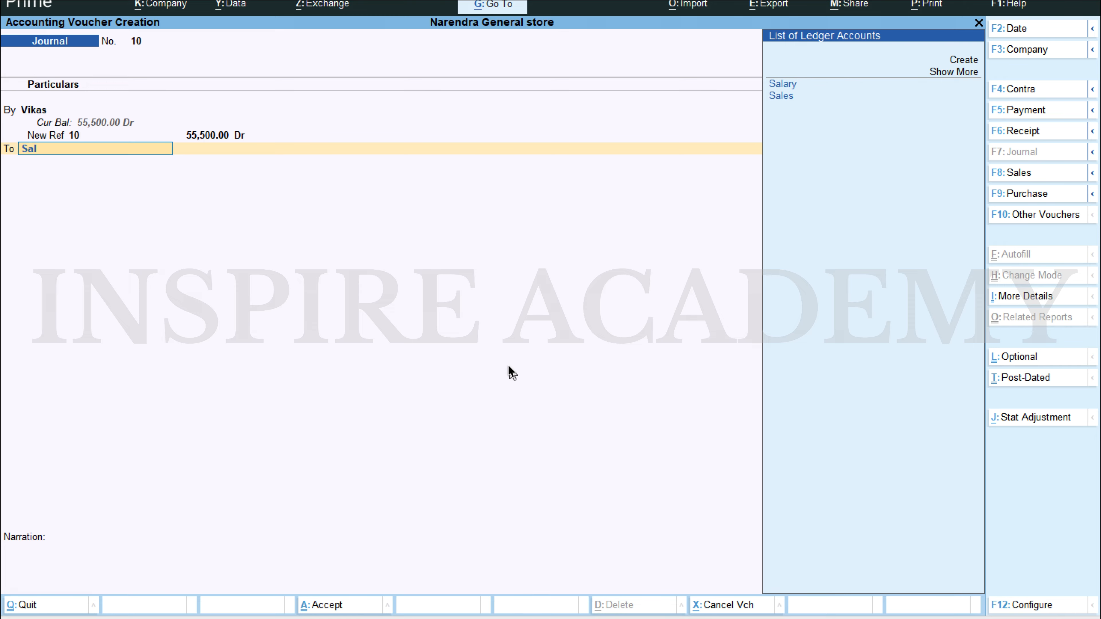
key(Return)
key(BackSpace)
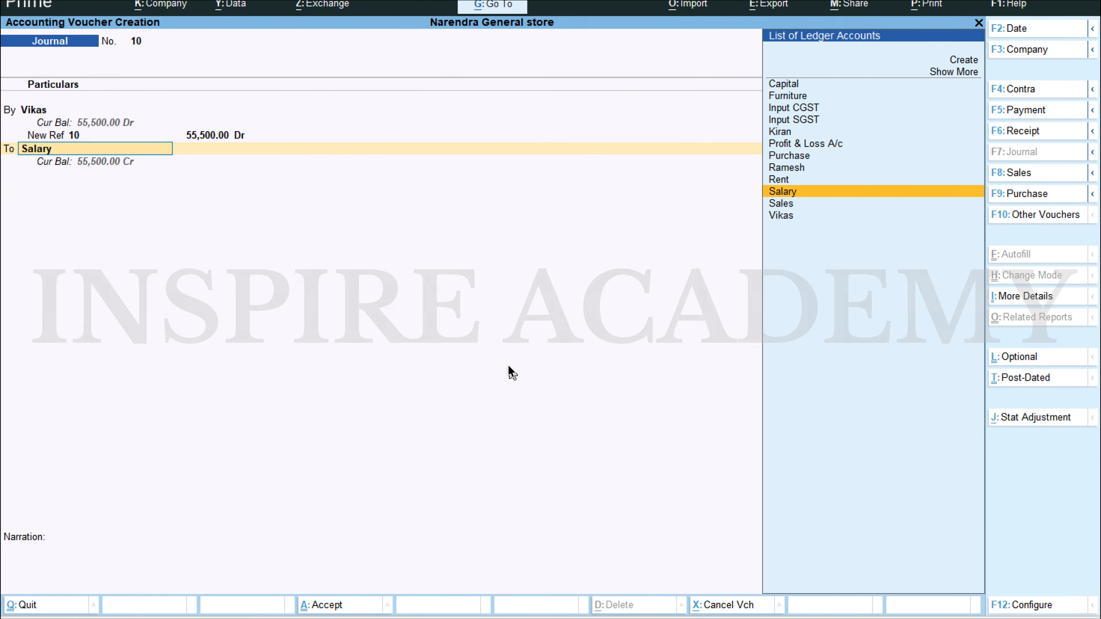
text(Sales)
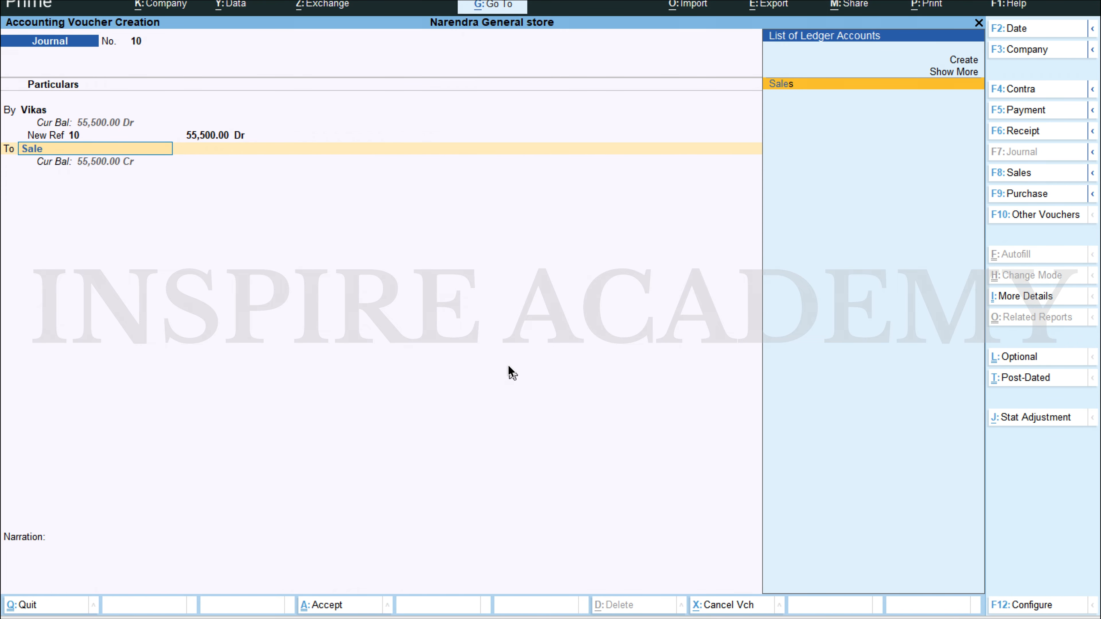
key(Return)
key(Escape)
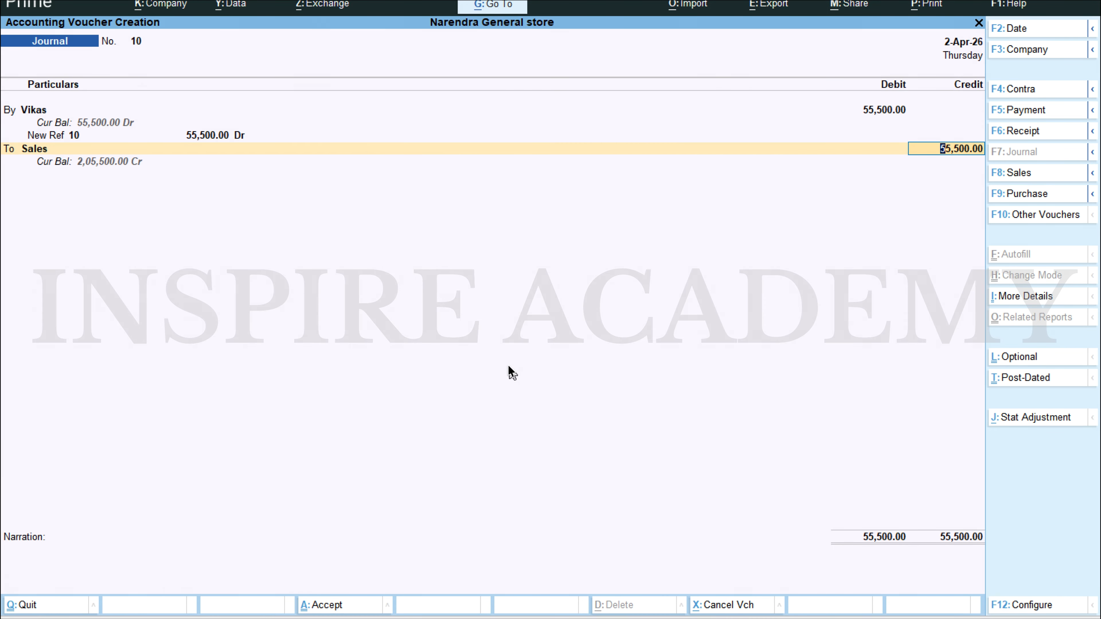
key(Return)
key(ctrl+a)
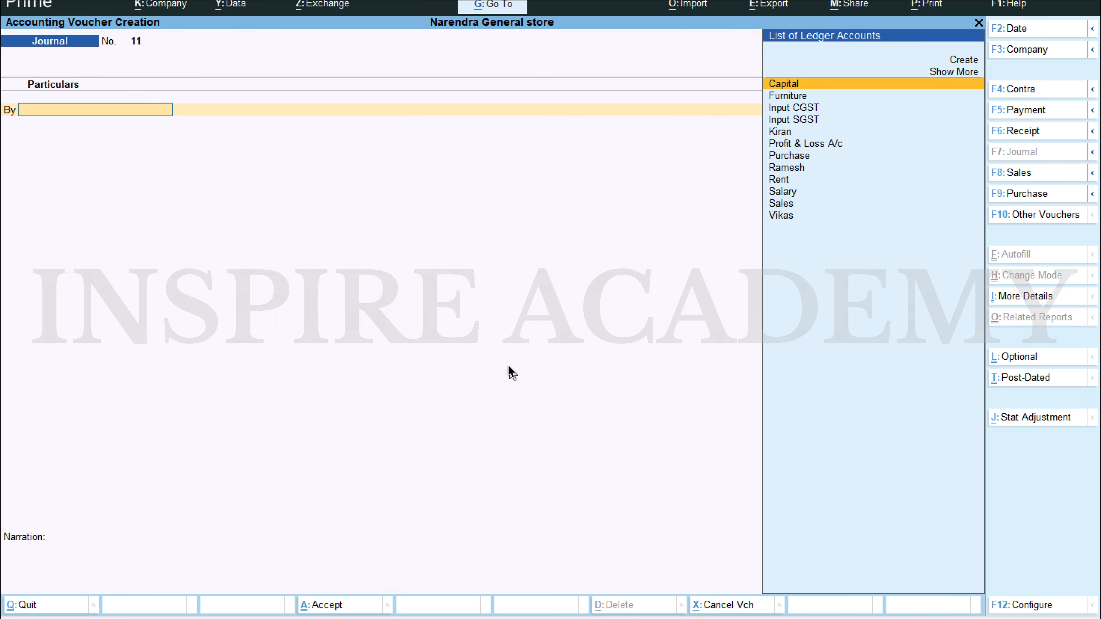
Step: Examine the April vouchers of the Sales ledger through Sales Accounts in the Profit & Loss A/c
key(Escape)
key(Return)
key(Down)
key(Down)
key(Down)
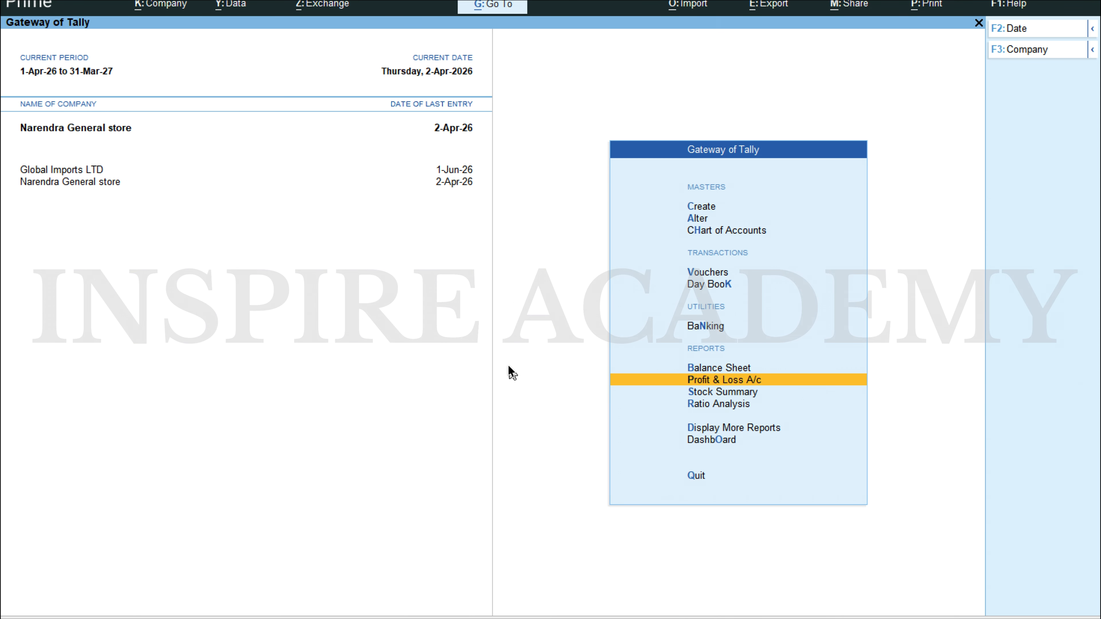
key(Return)
key(Right)
key(Return)
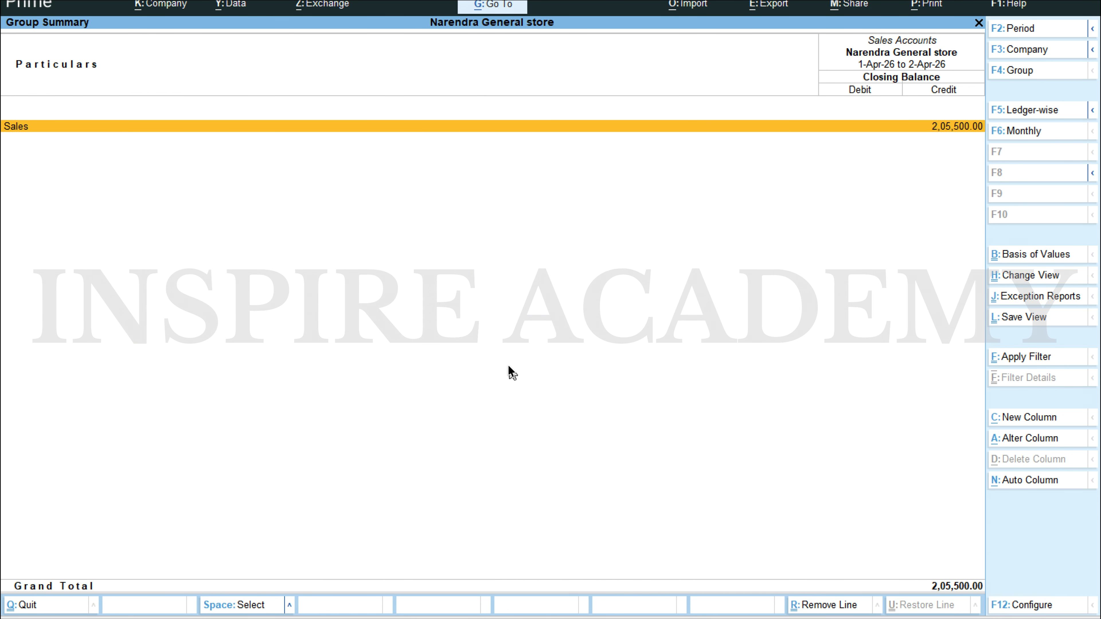
key(Return)
key(Return)
key(Down)
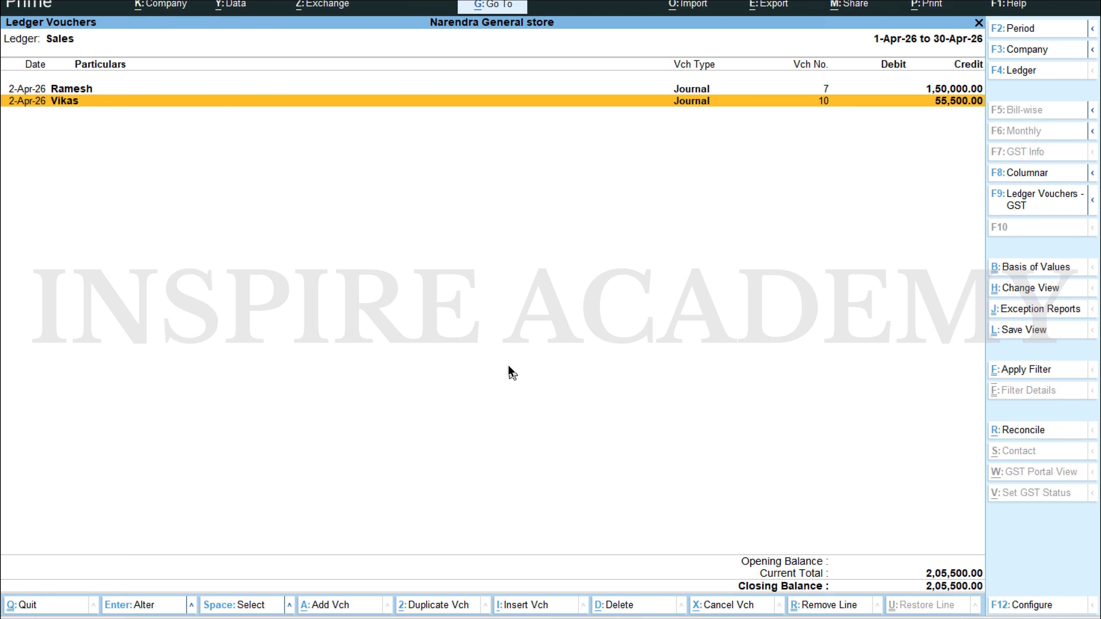
key(Escape)
key(Escape)
key(Escape)
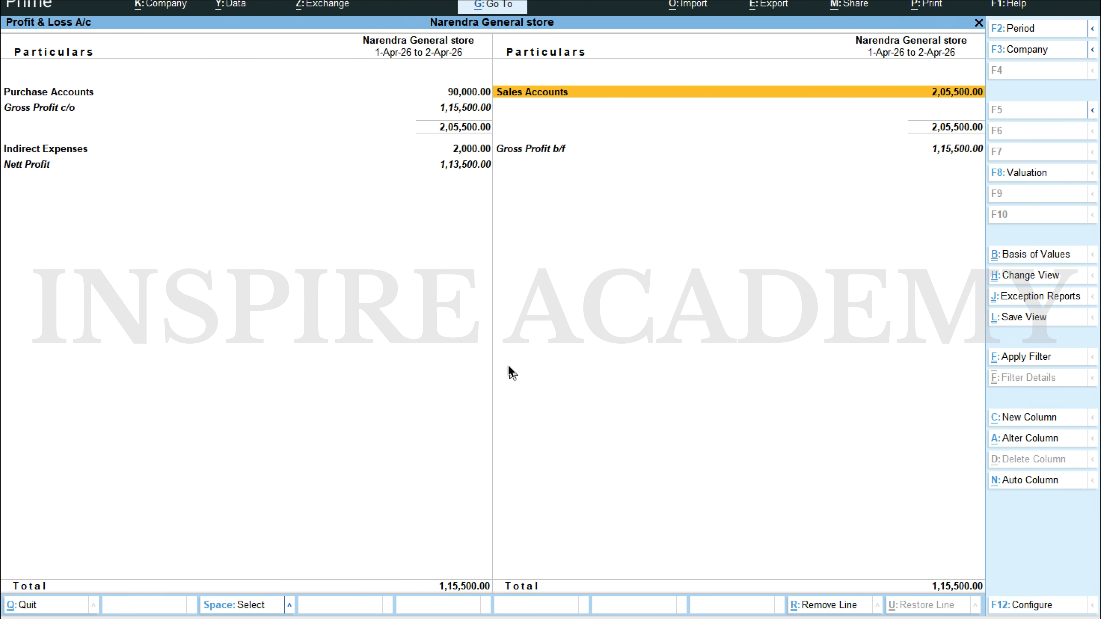
Step: Examine the Current Assets groups in the Balance Sheet and the customer balances under Sundry Debtors
key(Escape)
key(Up)
key(Return)
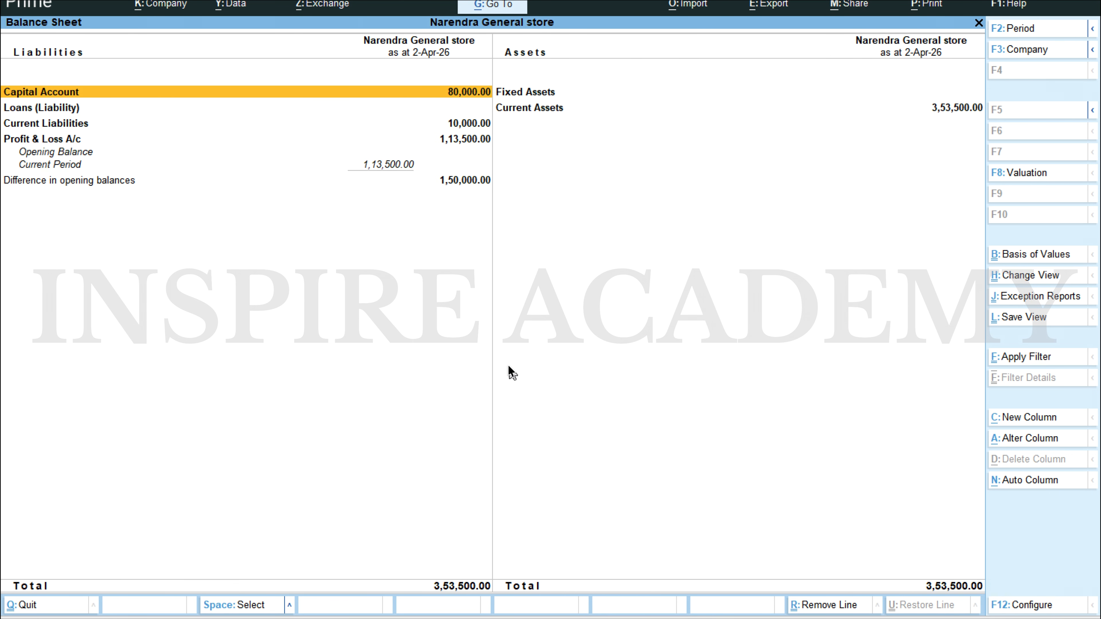
key(Right)
key(Down)
key(Return)
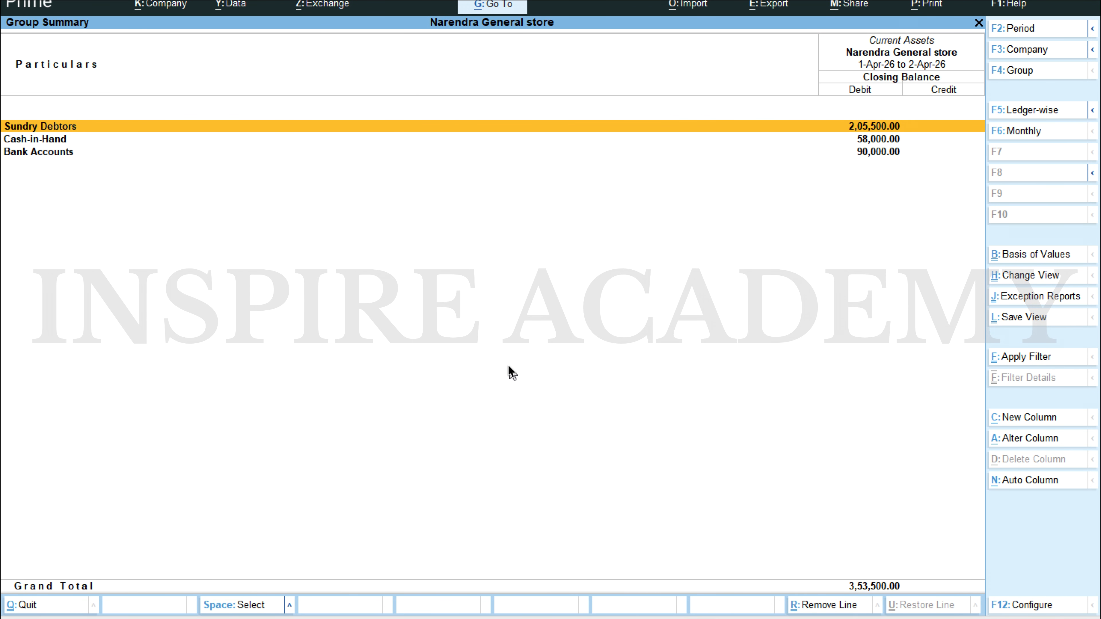
key(Down)
key(Down)
key(Up)
key(Up)
key(Return)
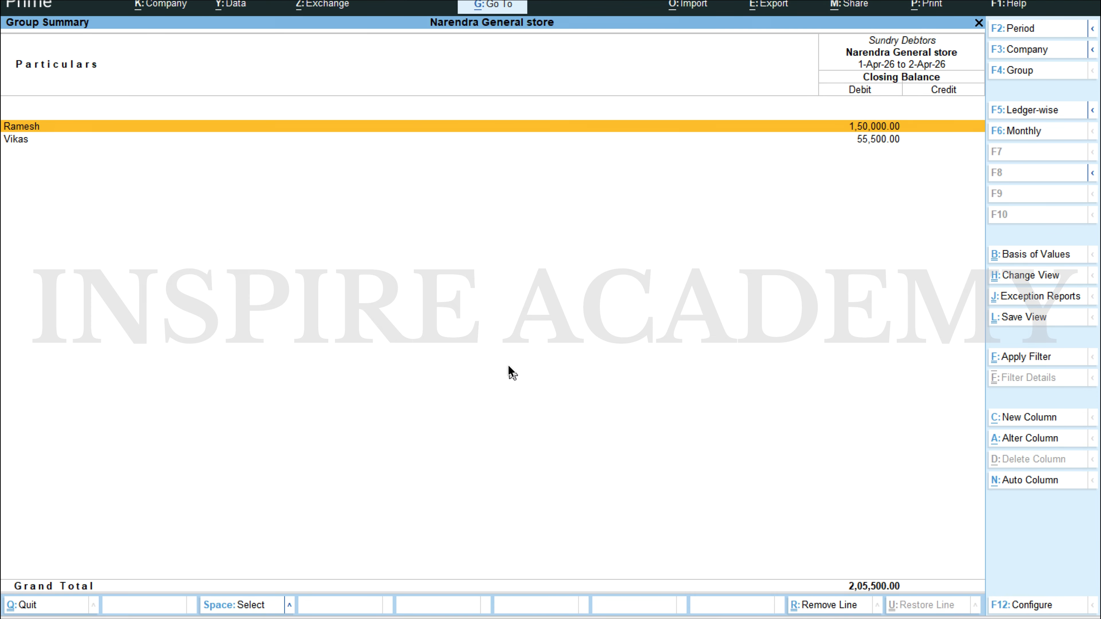
key(Down)
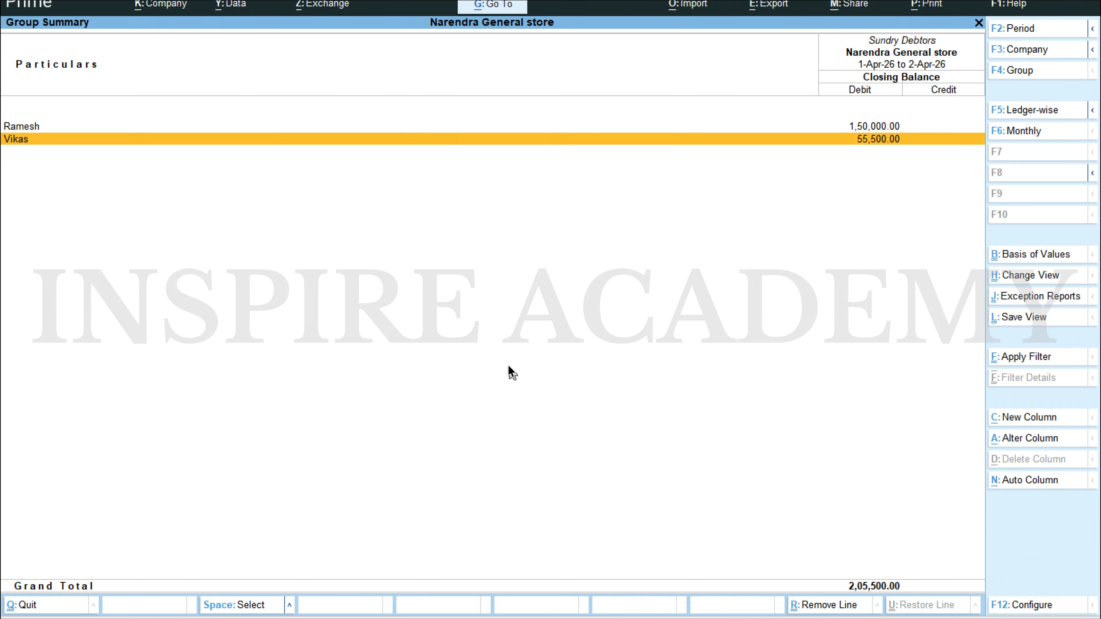
key(Escape)
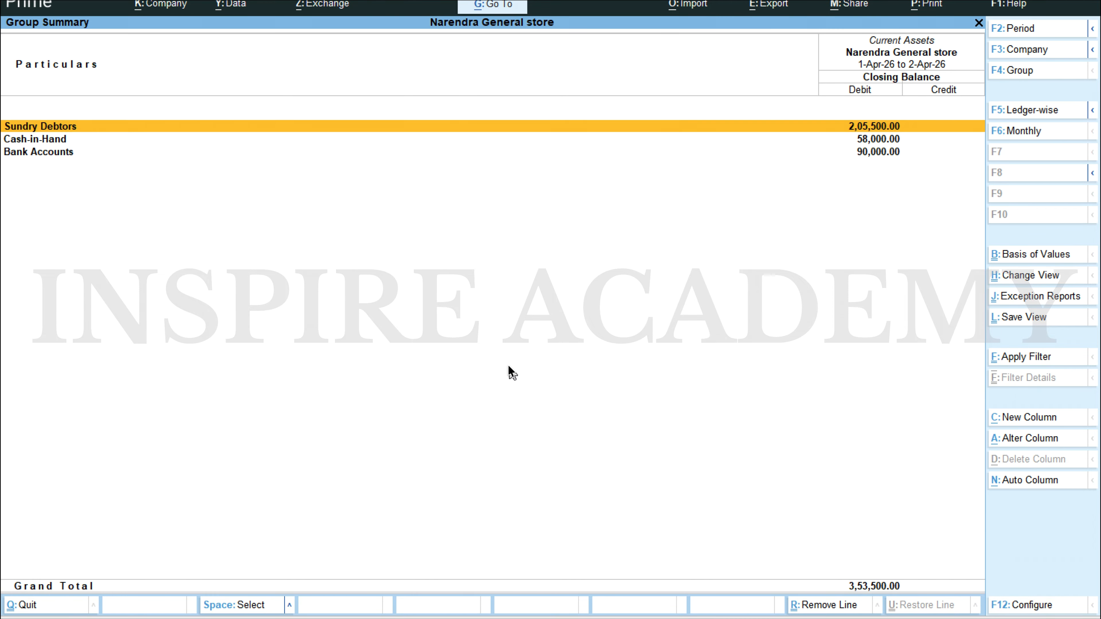
Step: Read the 01.05.2023 furniture purchase in the Scenario 1 Word document, and open a new journal voucher in TallyPrime
key(alt+Tab)
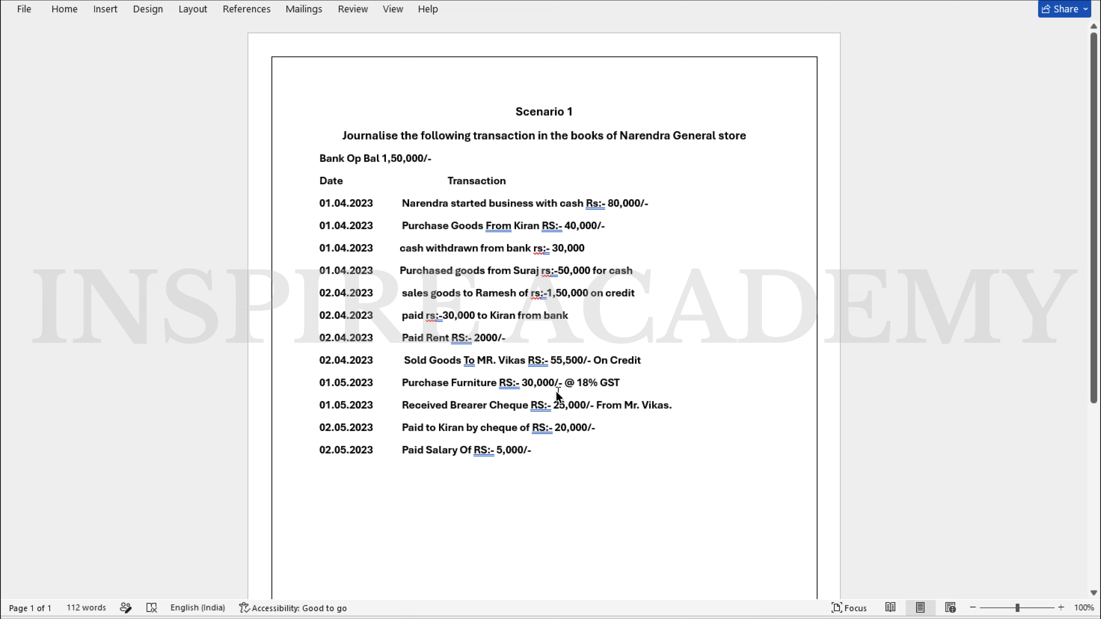
key(alt+Tab)
key(Escape)
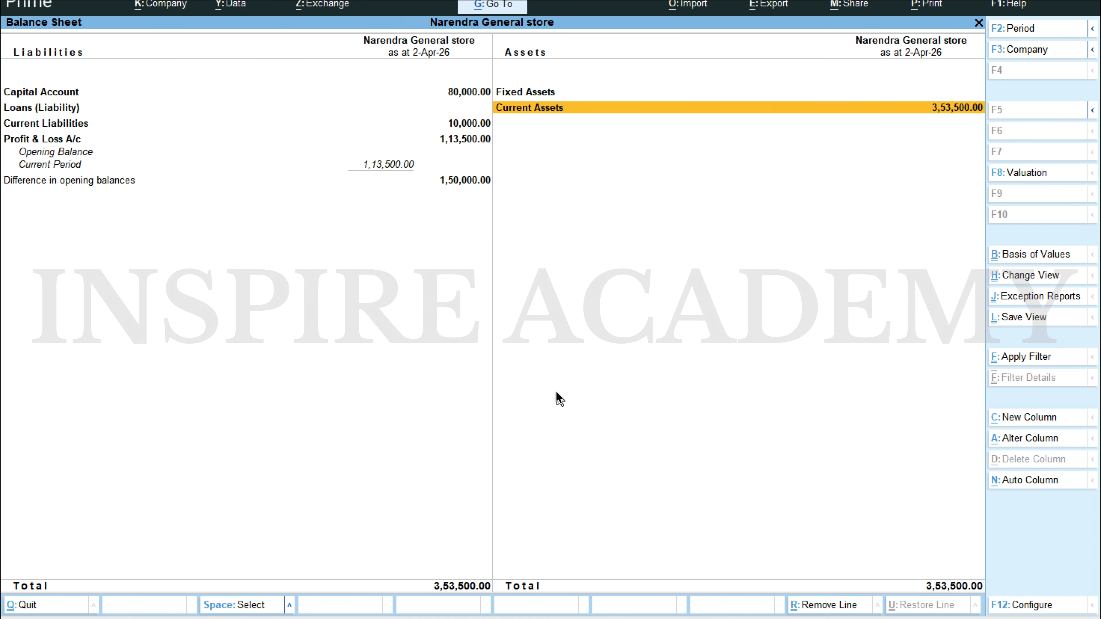
key(Escape)
key(Up)
key(Up)
key(Up)
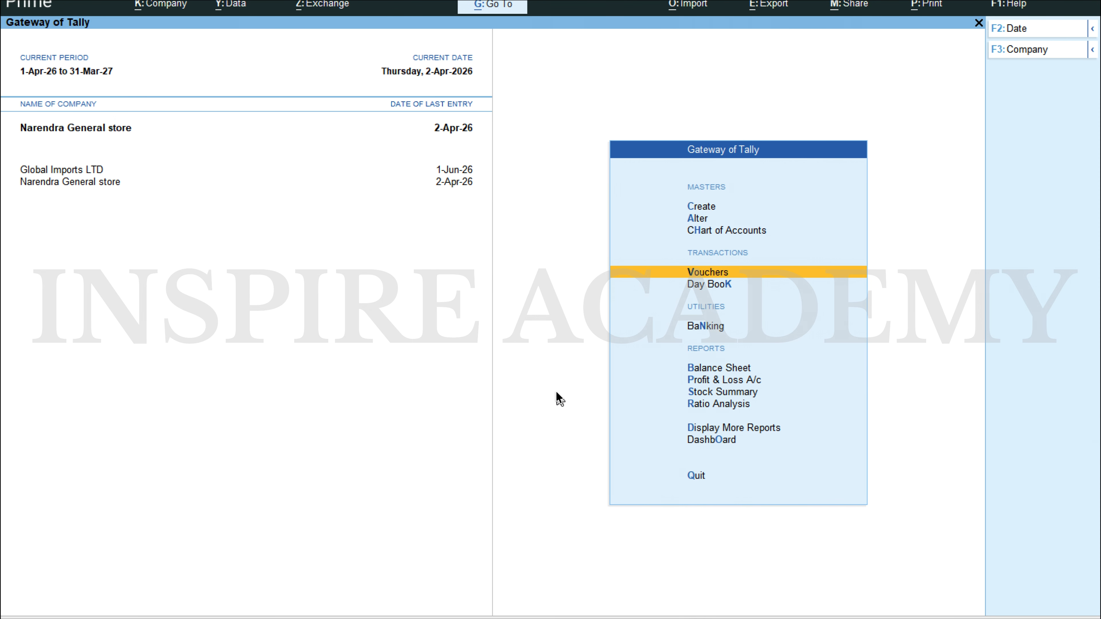
key(Return)
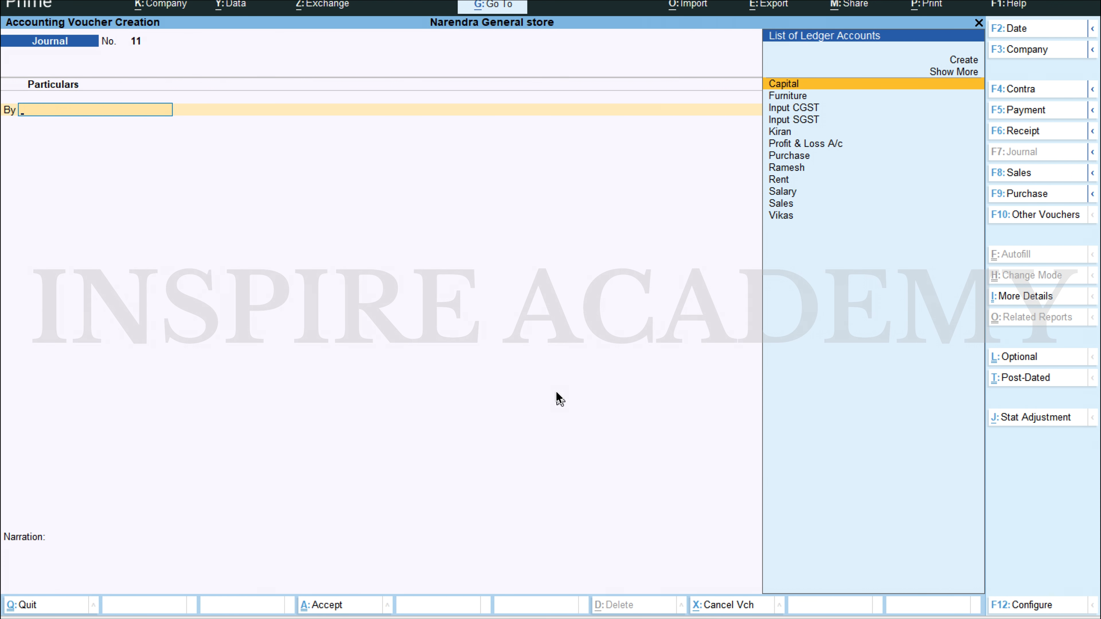
Step: Debit the Furniture ledger with 30,000 in the new journal voucher
text(Fu)
key(Return)
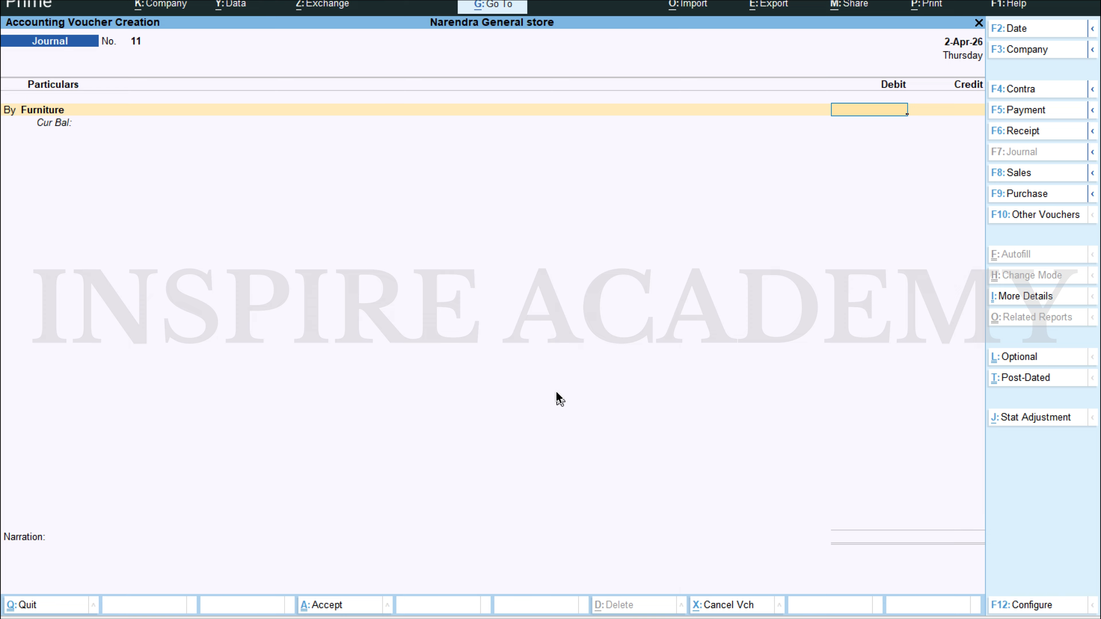
text(30000)
key(Return)
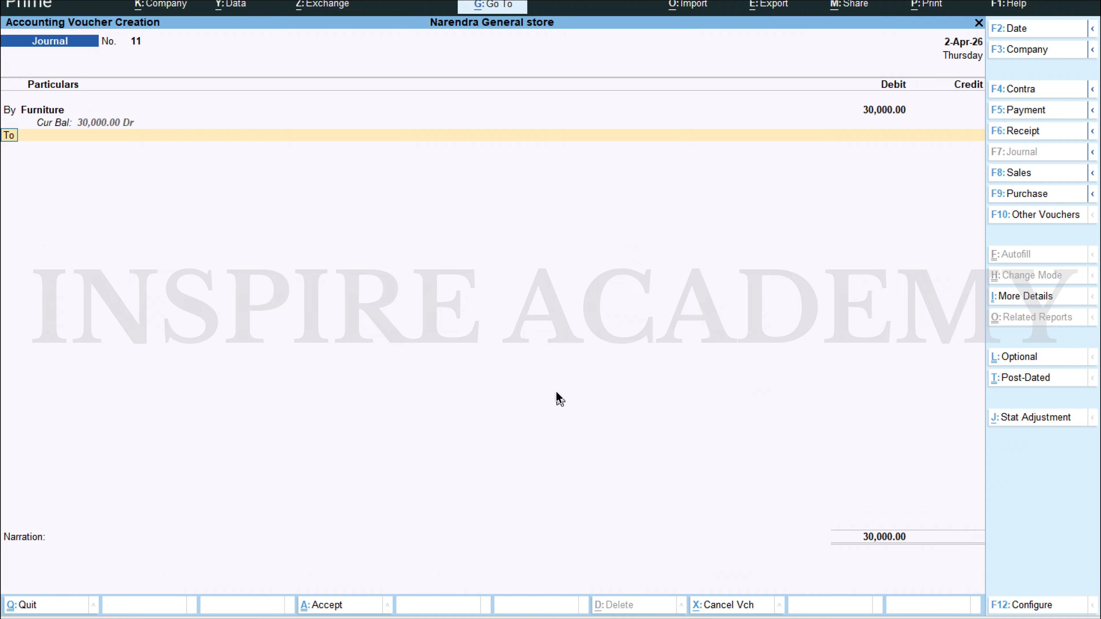
Step: Add a second debit line for Input CGST with 2,700
text(by)
key(Return)
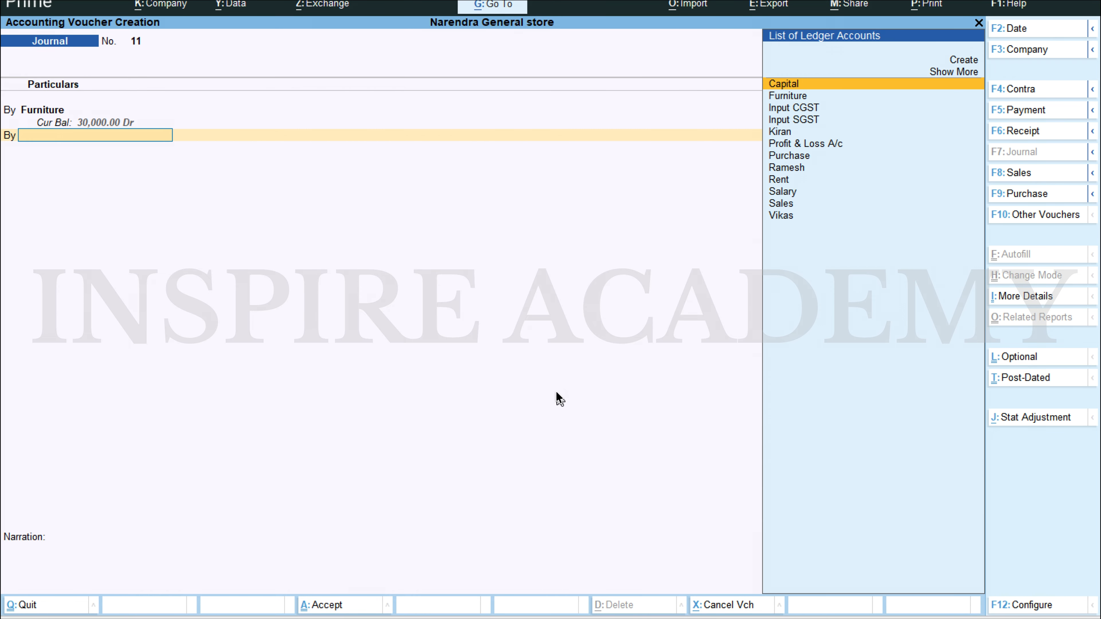
text(In)
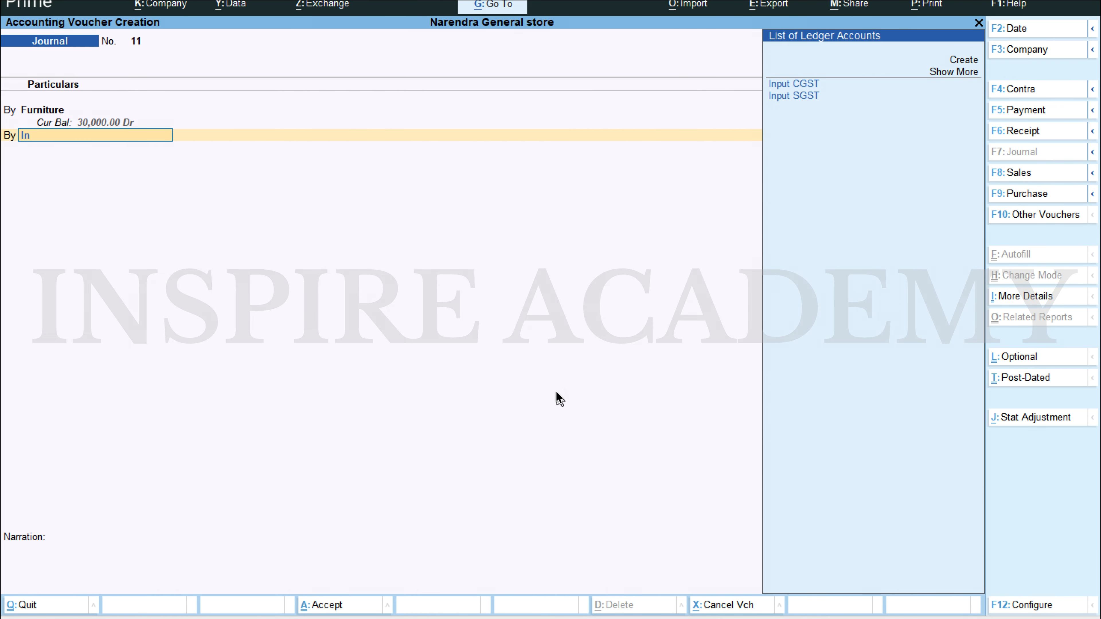
key(Return)
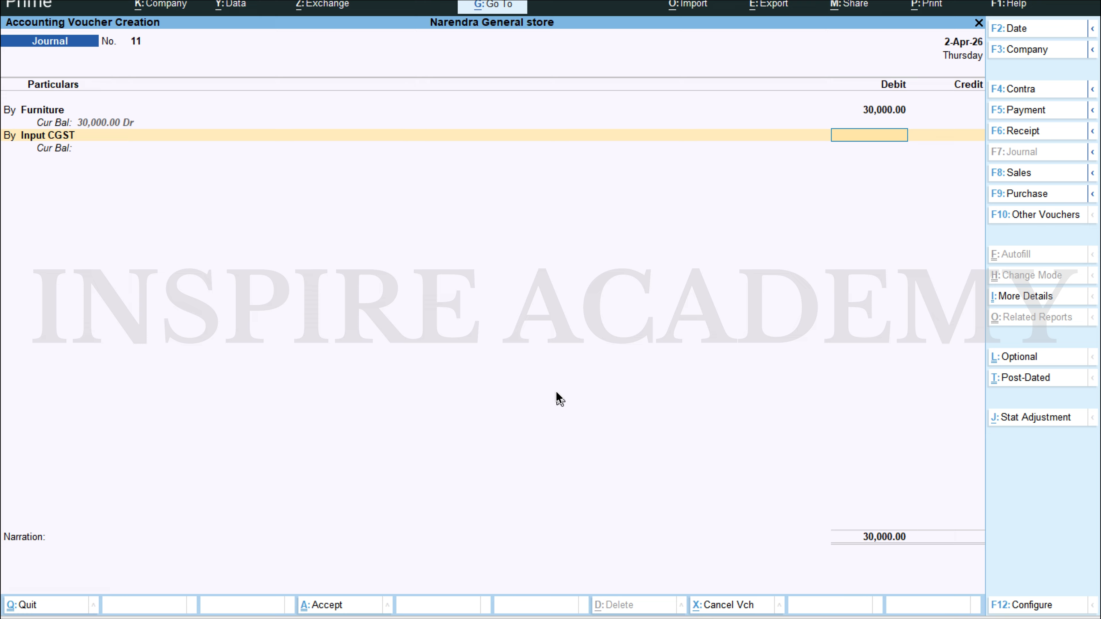
text(2700)
key(Return)
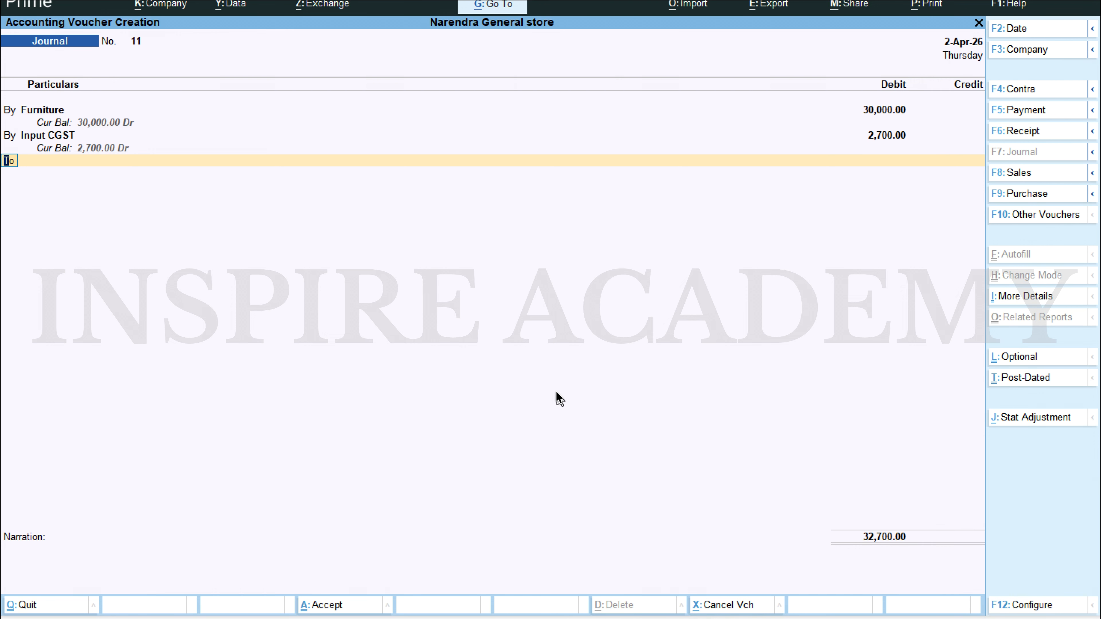
Step: Add a third debit line for Input SGST with 2,700
text(by)
key(Return)
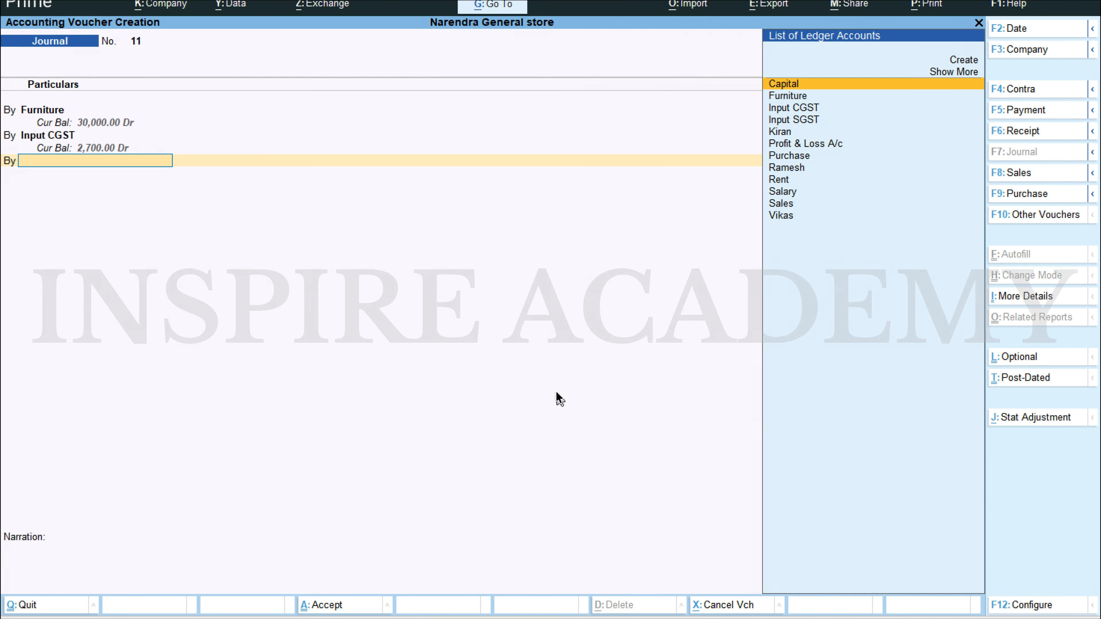
text(In)
key(Down)
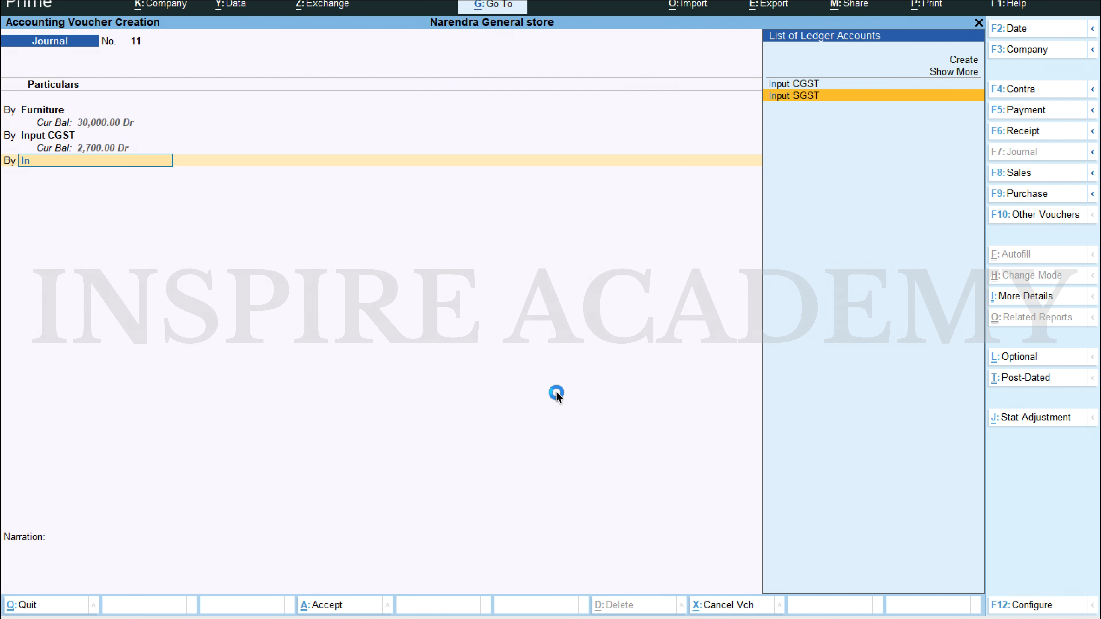
key(Return)
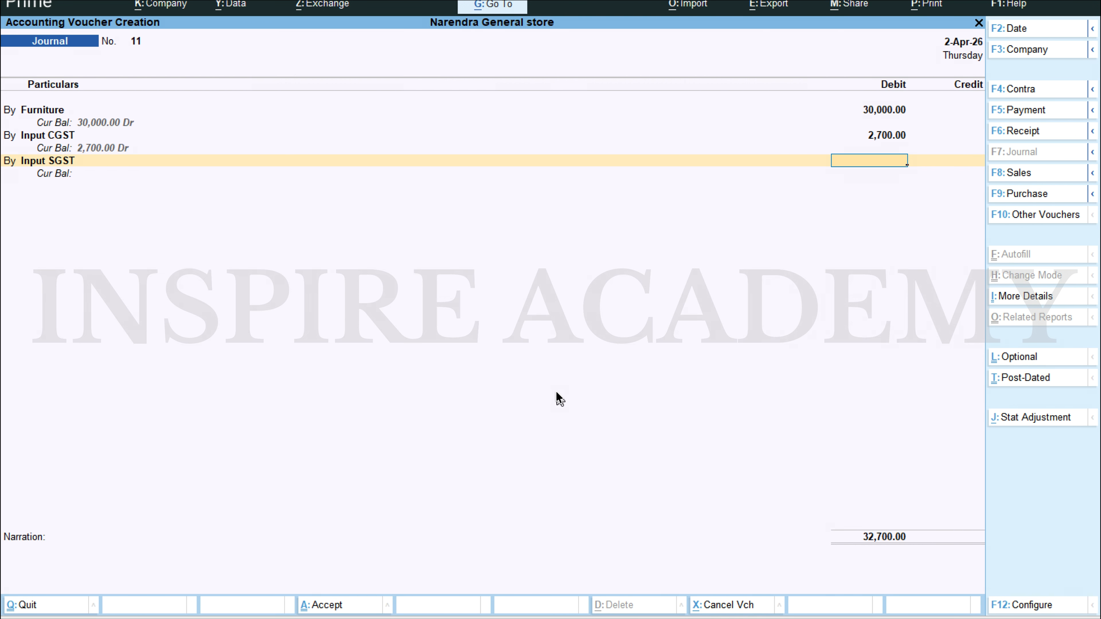
text(2700)
key(Return)
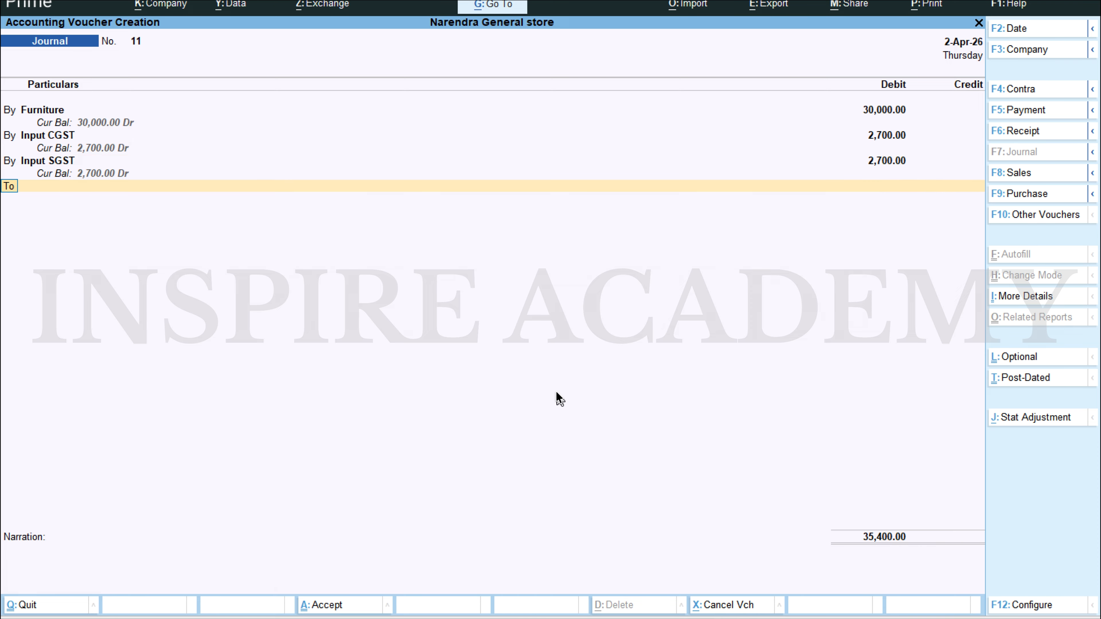
Step: Credit the Cash ledger with 35,400 and save the furniture purchase journal voucher without a narration
key(Return)
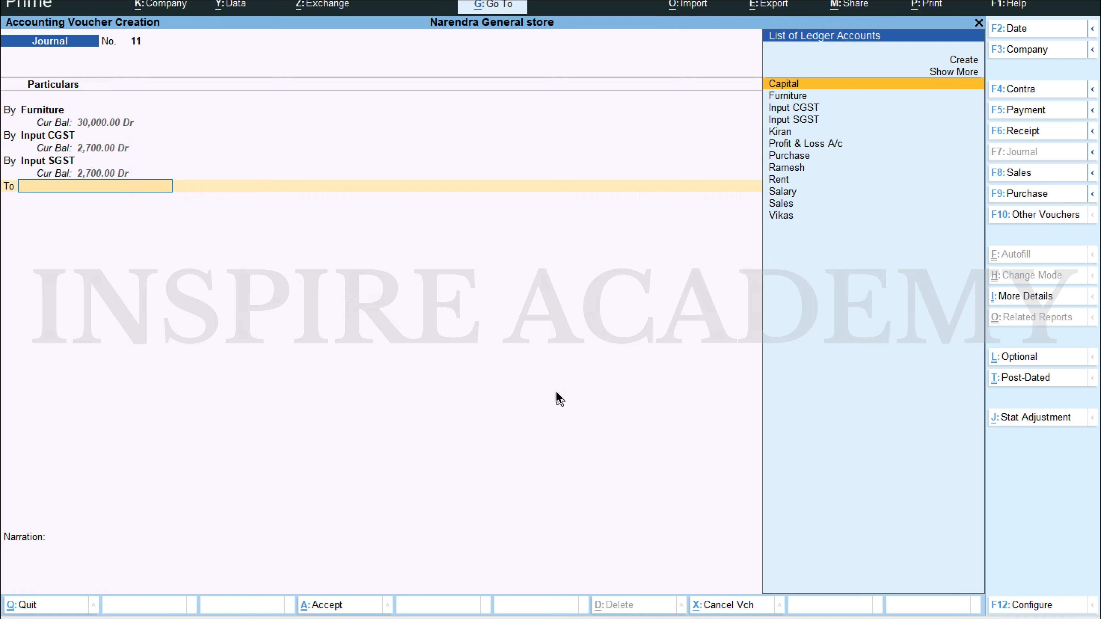
text(Cas)
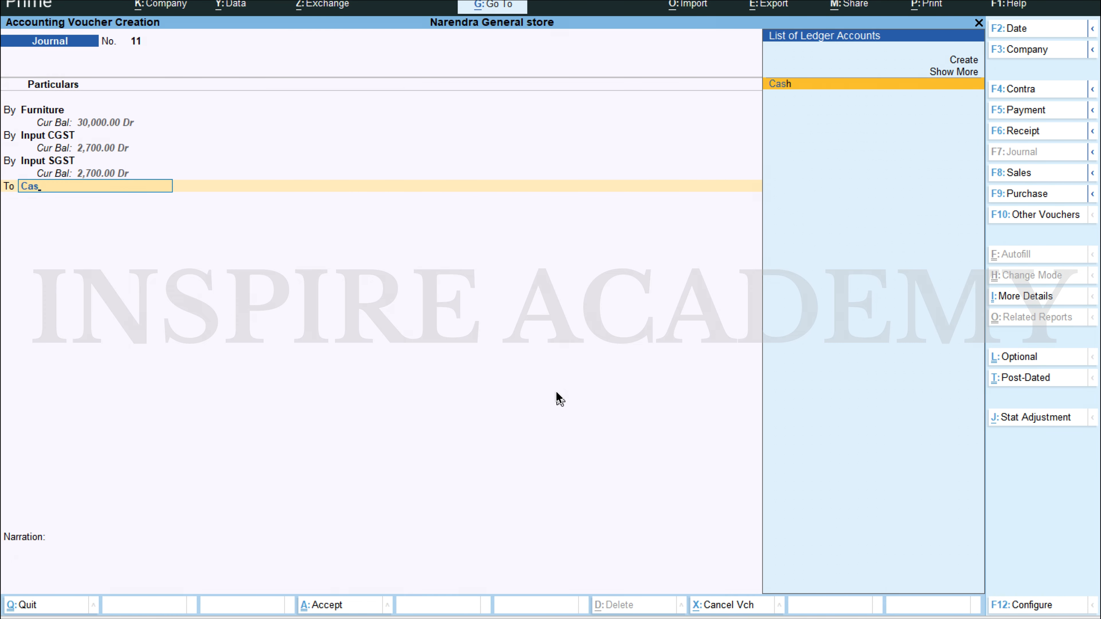
key(Return)
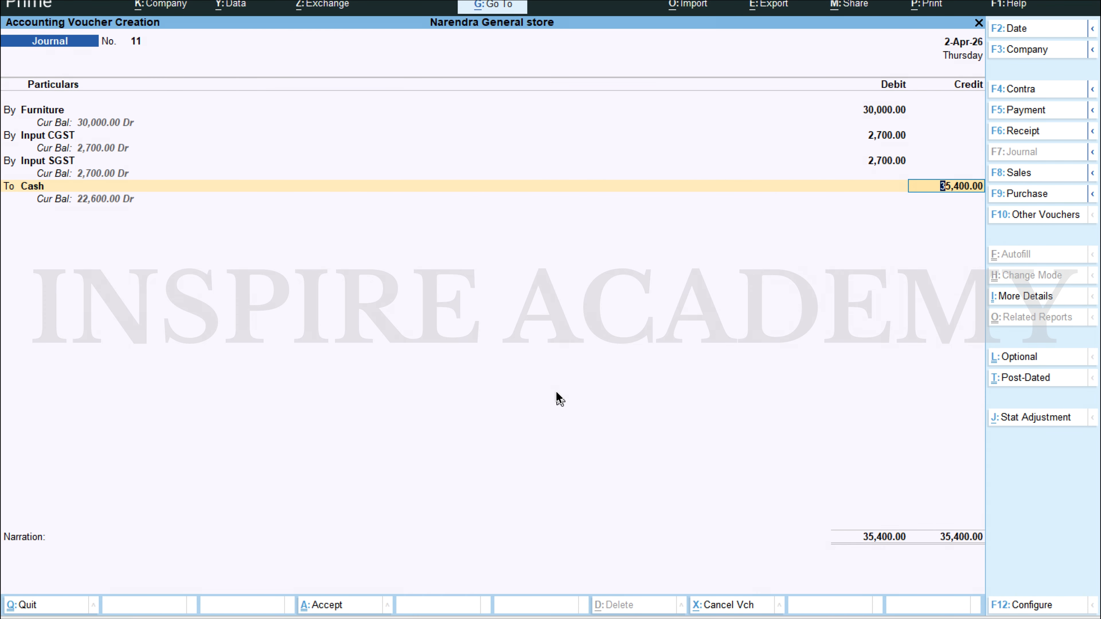
key(Return)
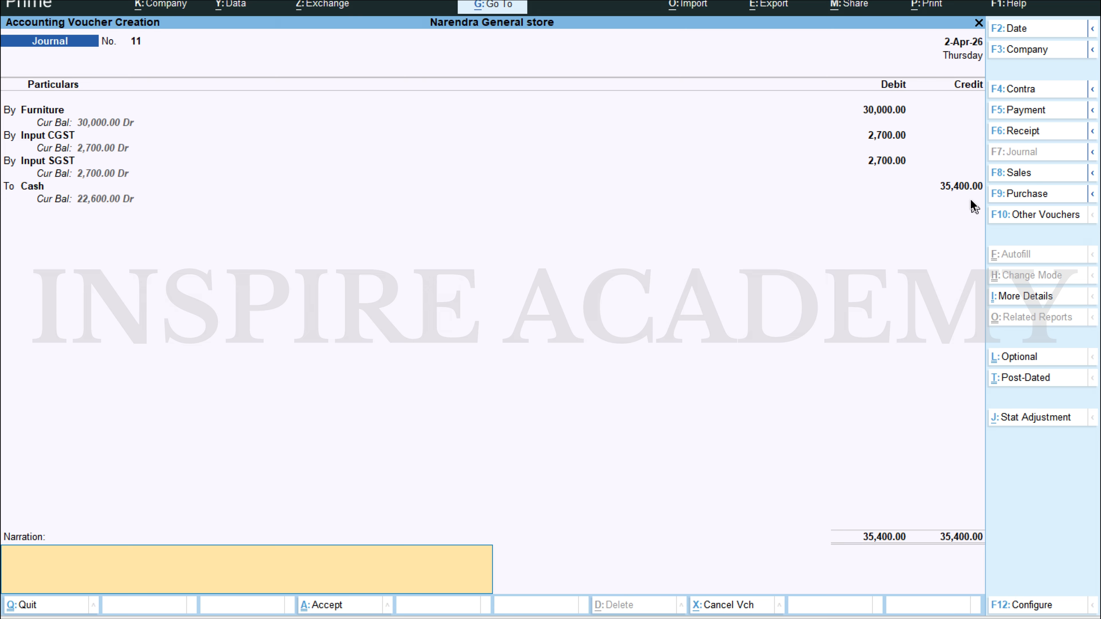
key(ctrl+a)
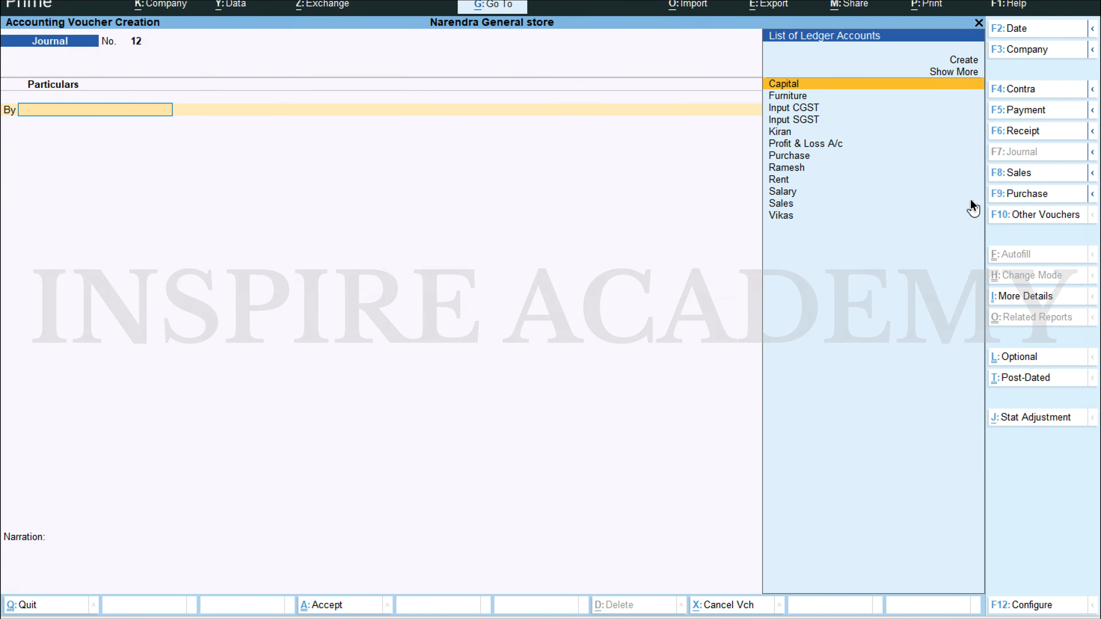
Step: Leave voucher entry and review the Profit & Loss account
key(Escape)
key(Down)
key(Down)
key(Down)
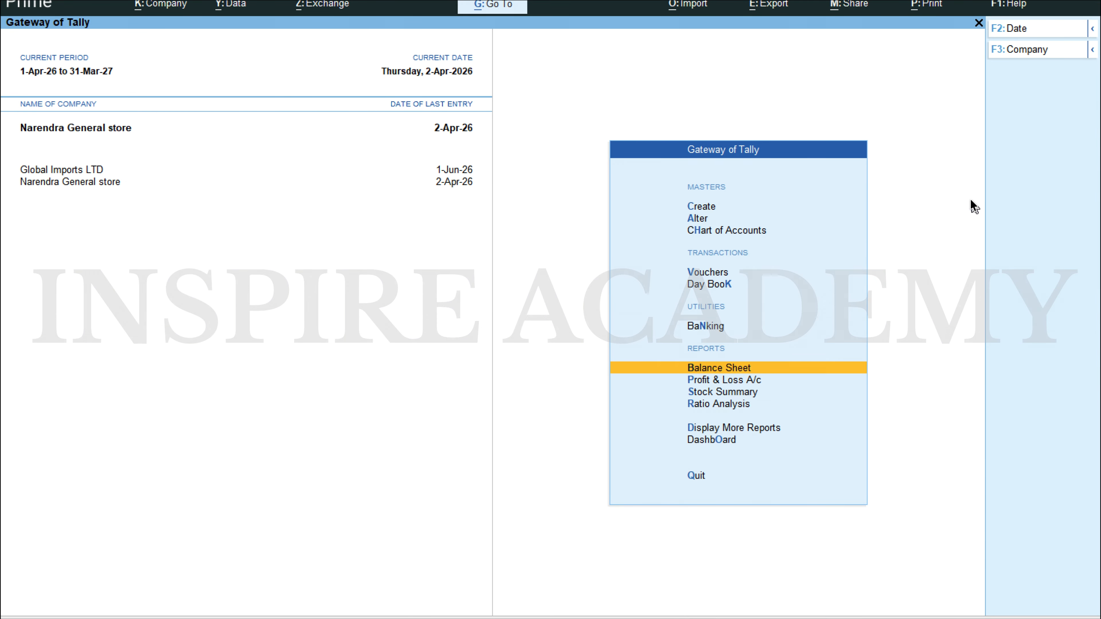
key(Return)
key(Escape)
key(Down)
key(Return)
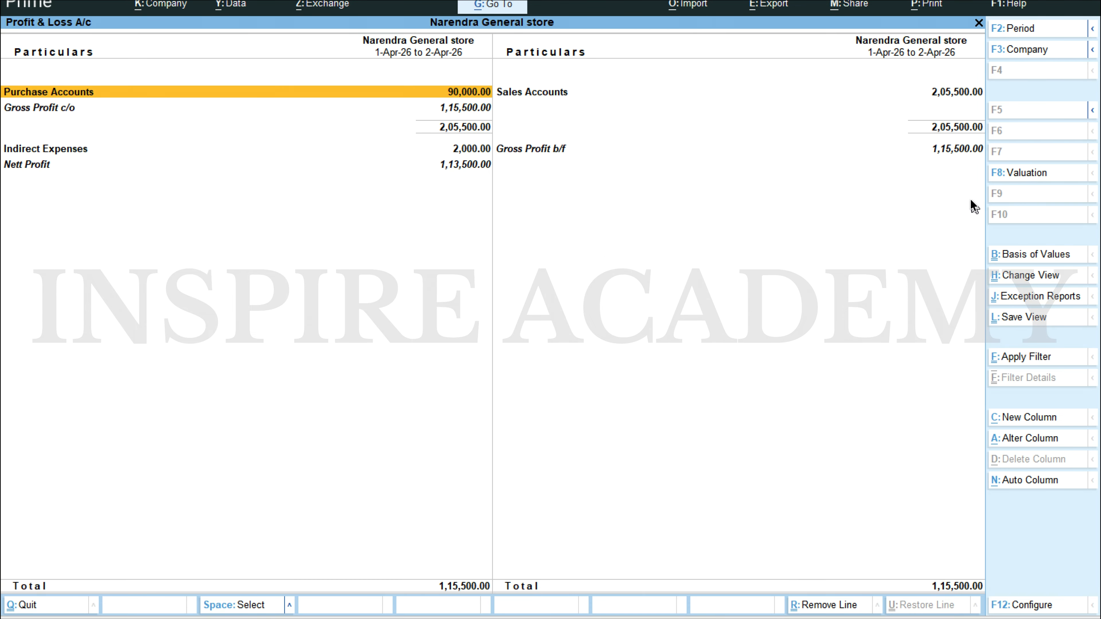
key(Down)
key(Up)
key(Escape)
key(Up)
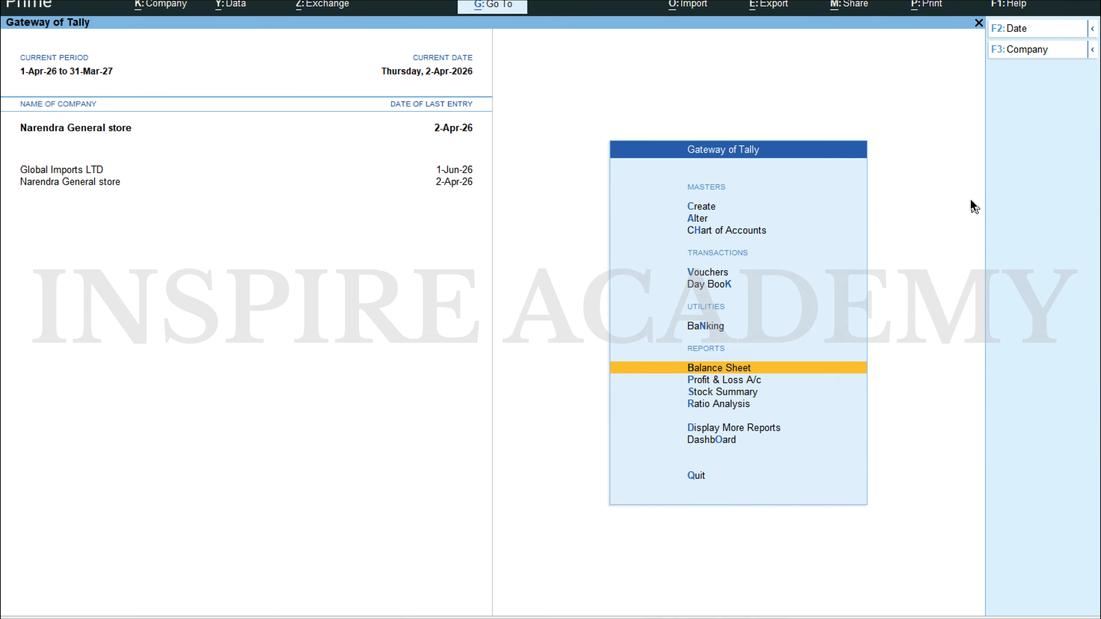
Step: Open the Balance Sheet and examine the ledgers under Fixed Assets
key(Return)
key(Right)
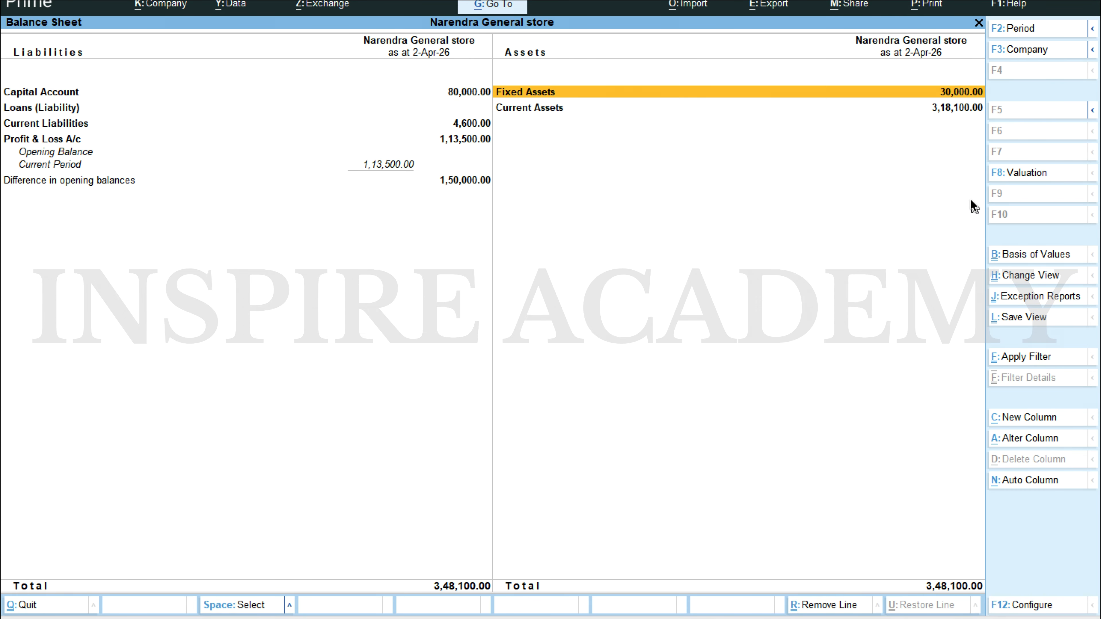
key(Return)
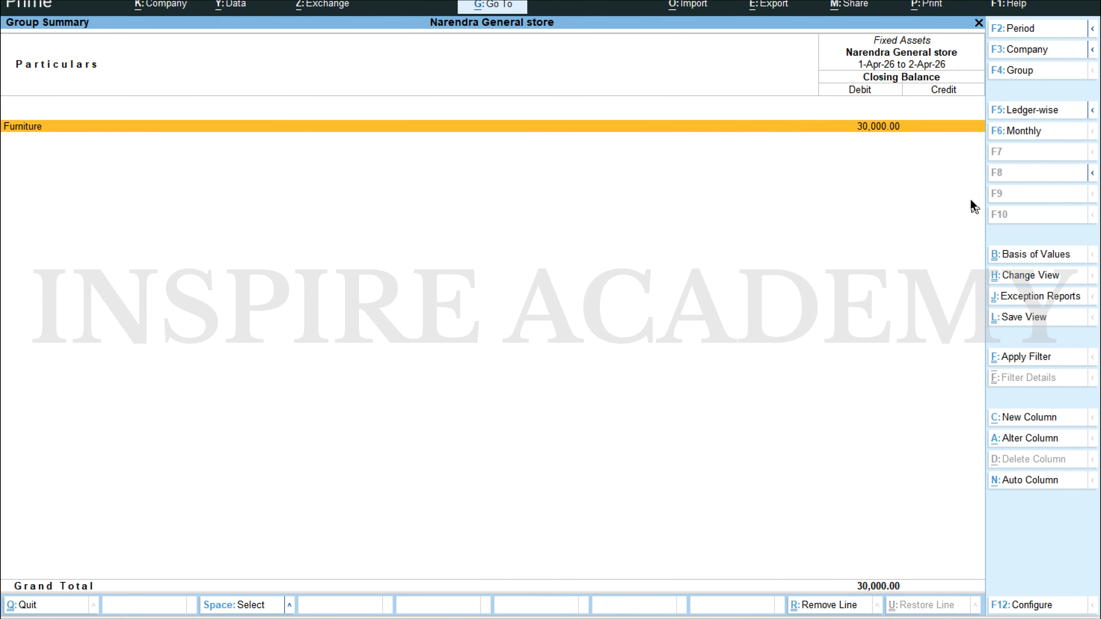
key(Escape)
Step: Examine the input tax ledgers in the Duties & Taxes group under Current Liabilities
key(Left)
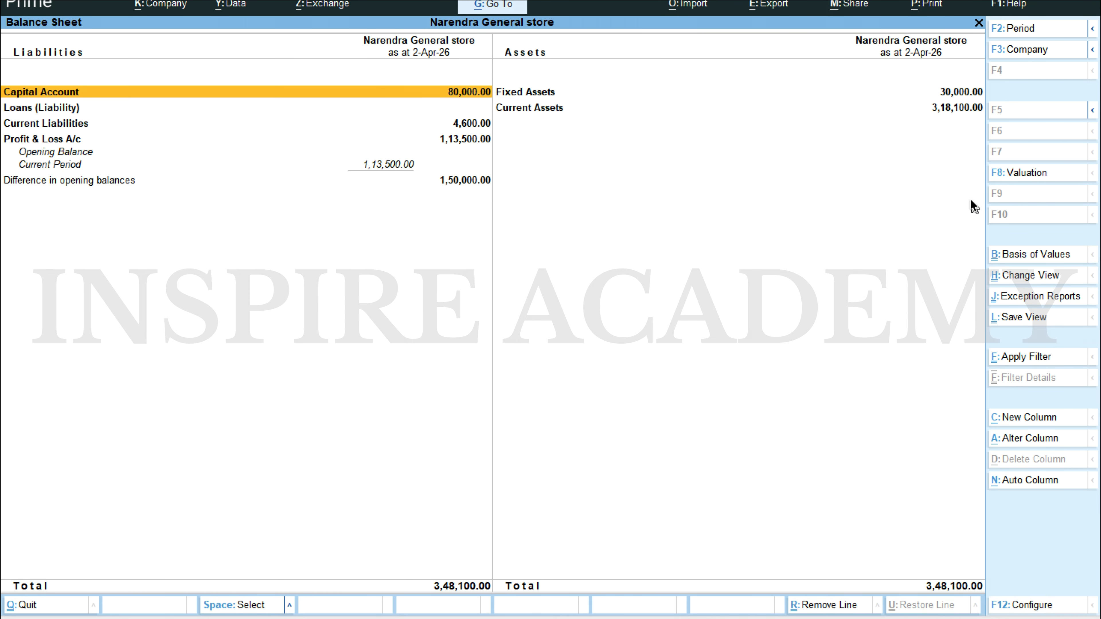
key(Down)
key(Down)
key(Return)
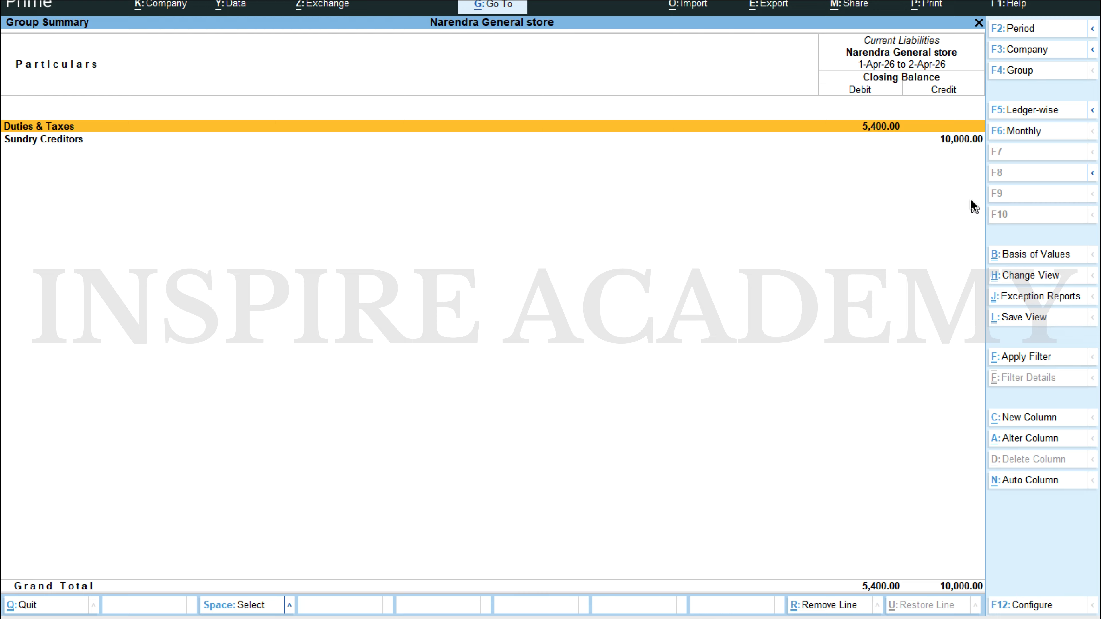
key(Return)
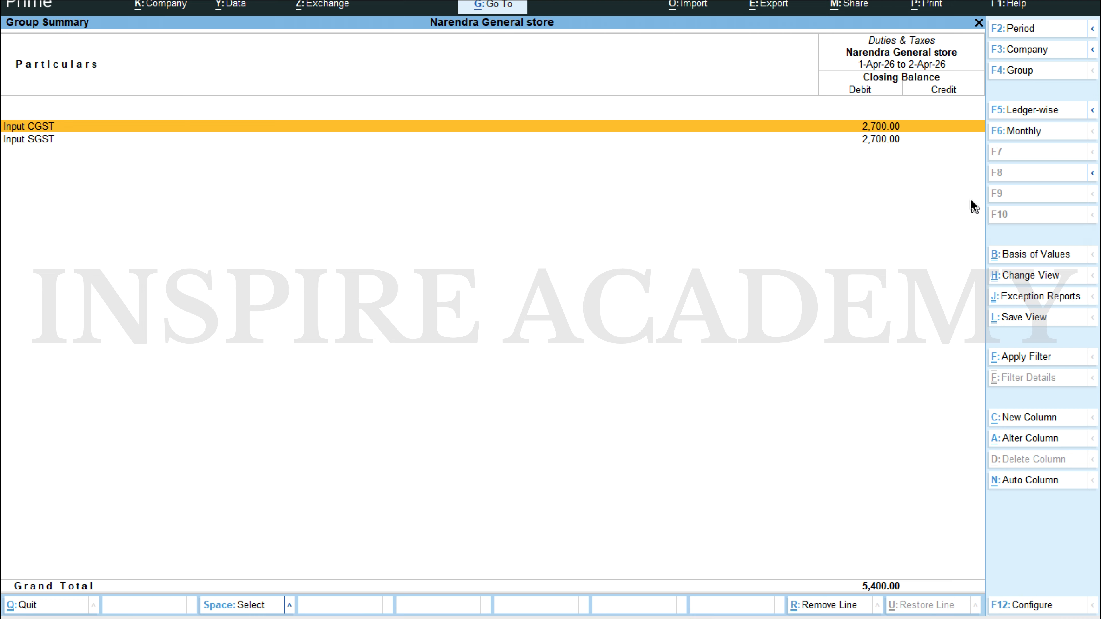
key(Escape)
key(Escape)
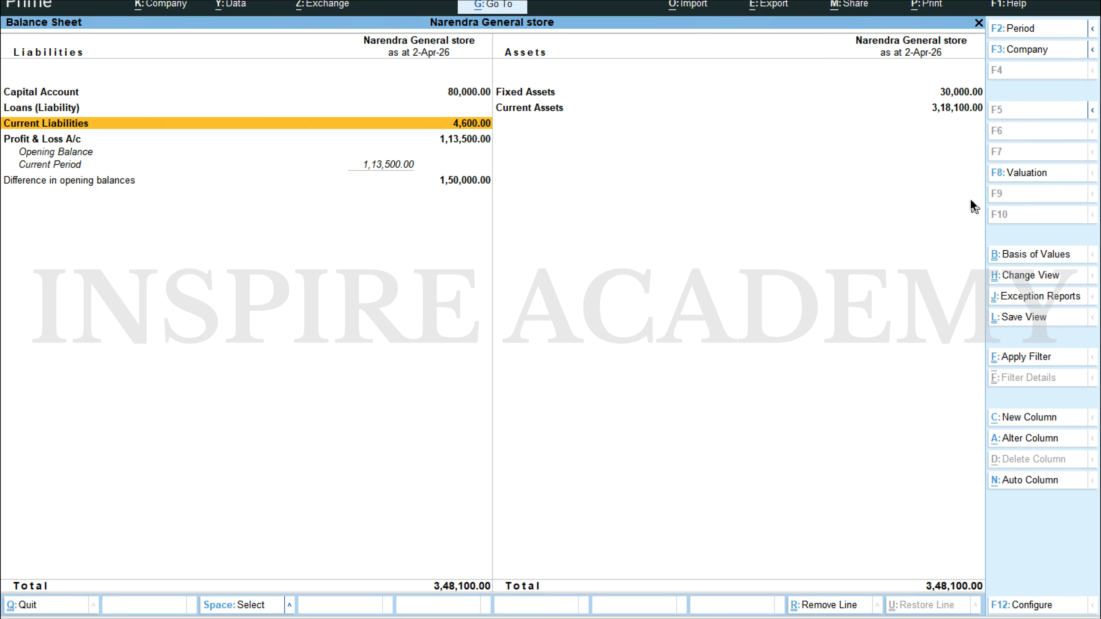
Step: Examine the Cash ledger's April vouchers through Cash-in-Hand under Current Assets
key(Right)
key(Return)
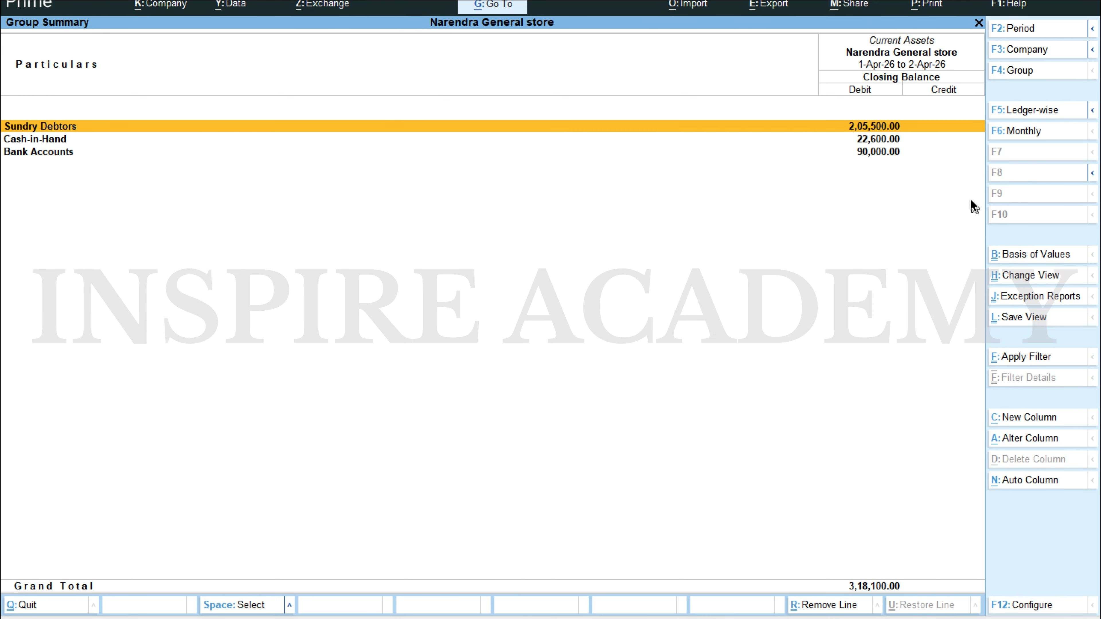
key(Down)
key(Return)
key(Return)
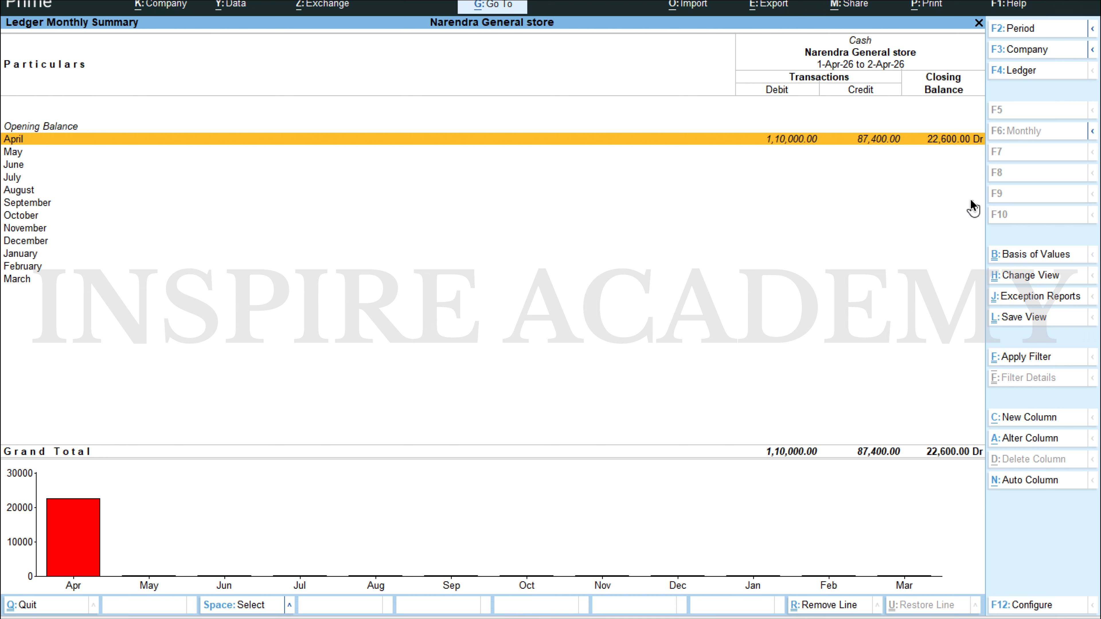
key(Return)
key(Down)
key(Down)
key(Down)
key(Down)
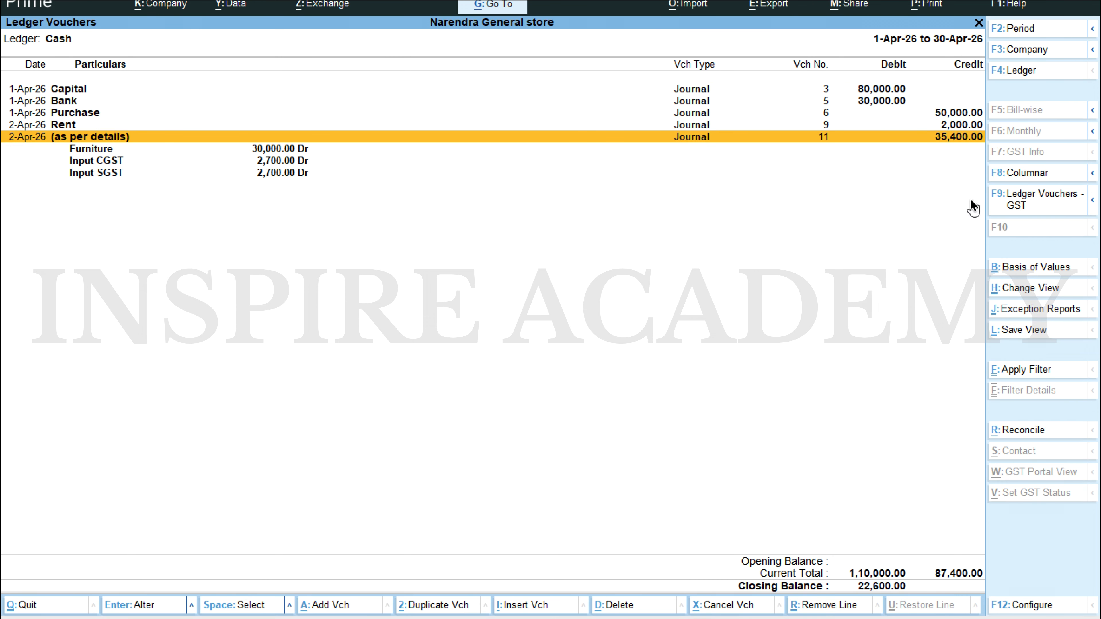
key(Escape)
Step: Check the furniture purchase date in the Scenario 1 Word document, and return to the Balance Sheet in TallyPrime
key(alt+Tab)
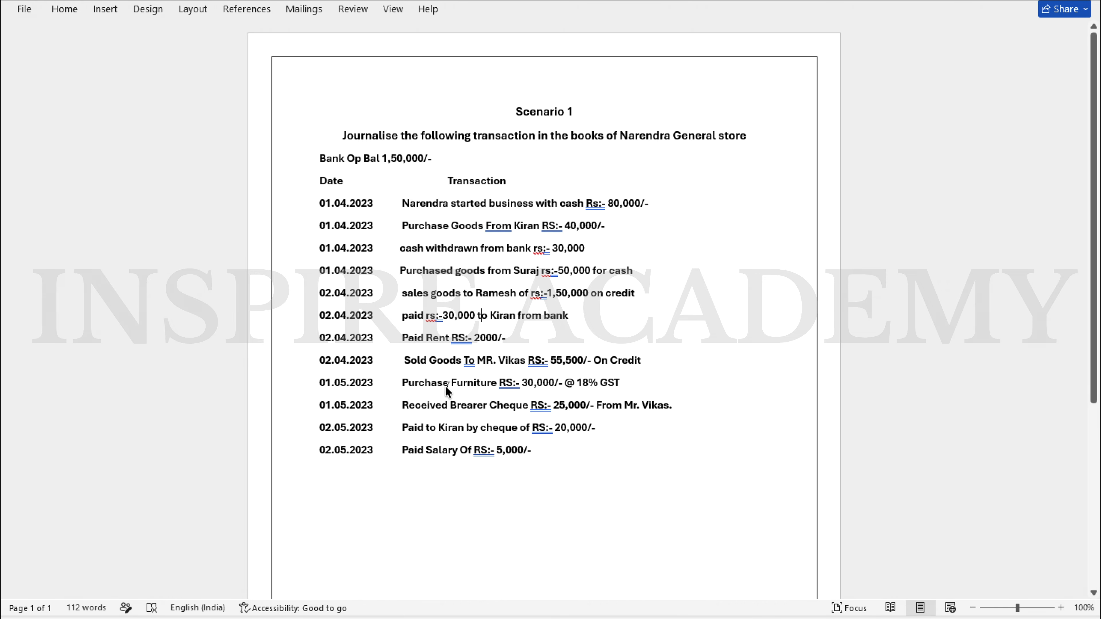
key(alt+Tab)
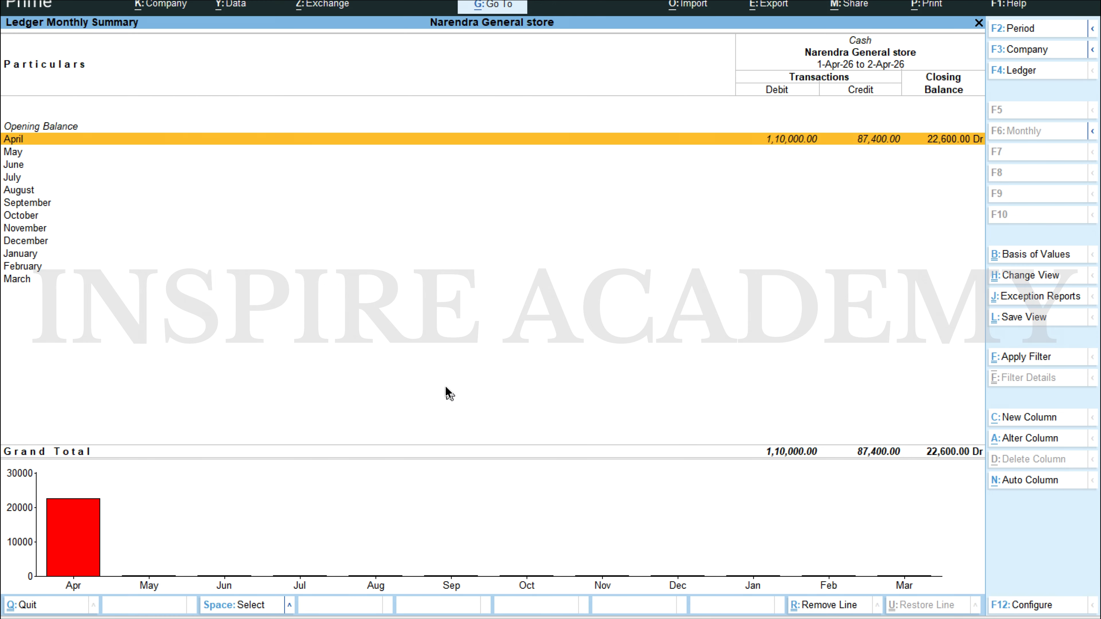
key(Escape)
Step: Open the Furniture journal voucher from the Day Book, change its date to 1.5 and save it
key(Escape)
key(Escape)
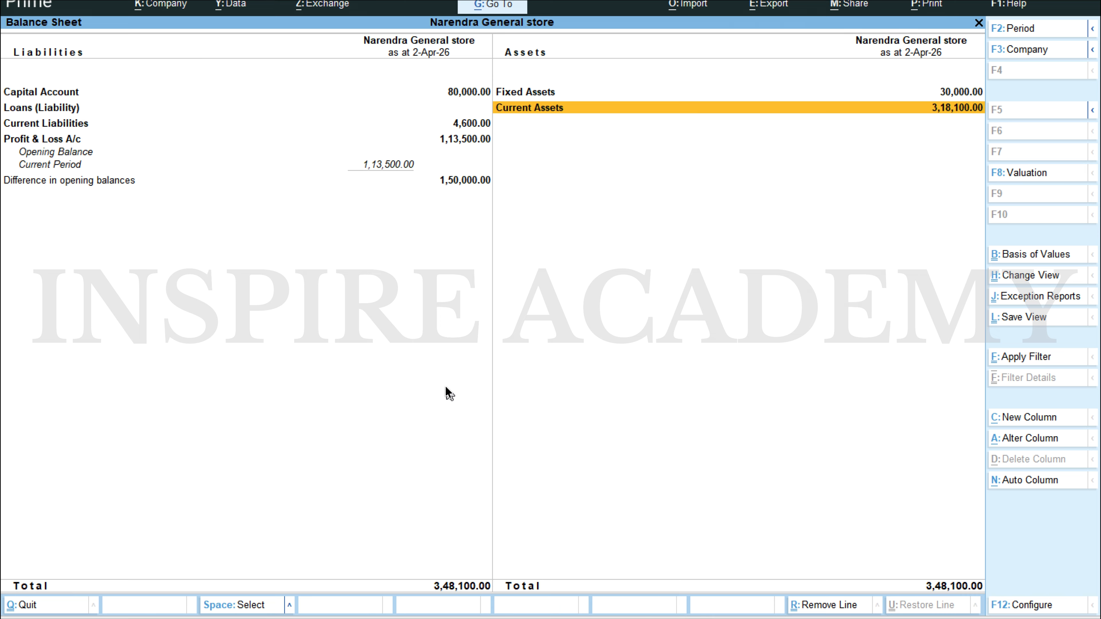
key(Escape)
key(Up)
key(Up)
key(Up)
key(Down)
key(Return)
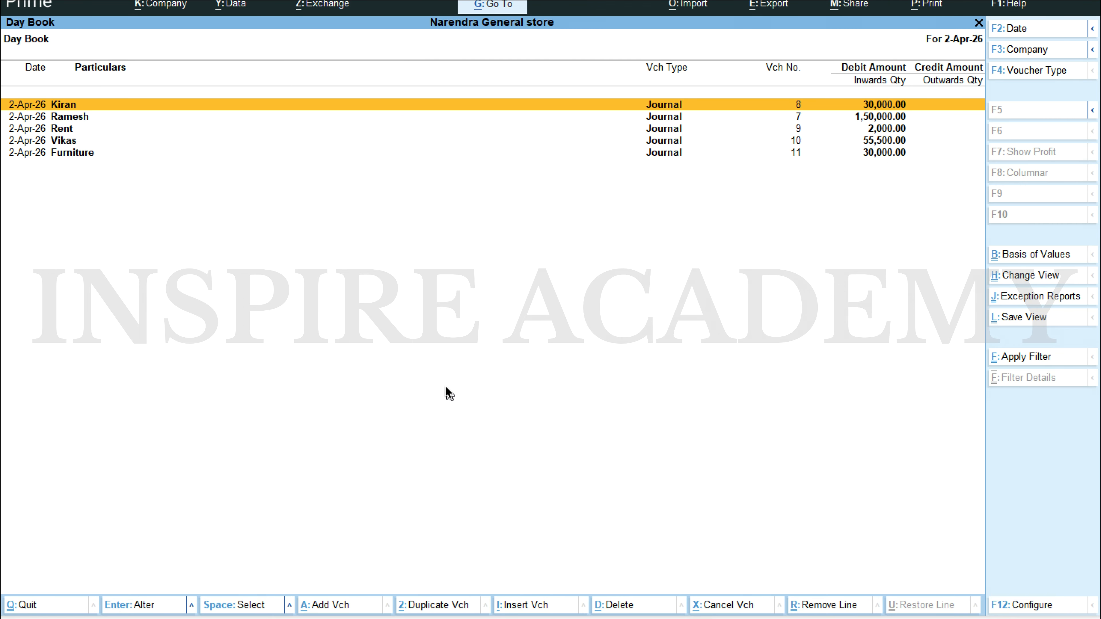
key(Down)
key(Down)
key(Down)
key(Down)
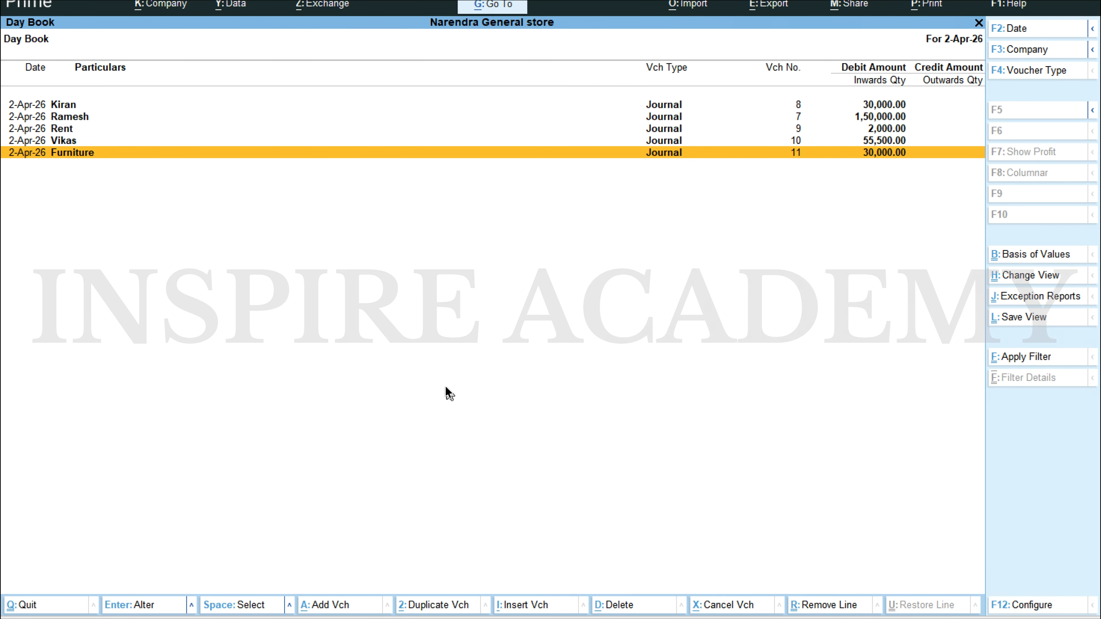
key(Return)
text(1.5)
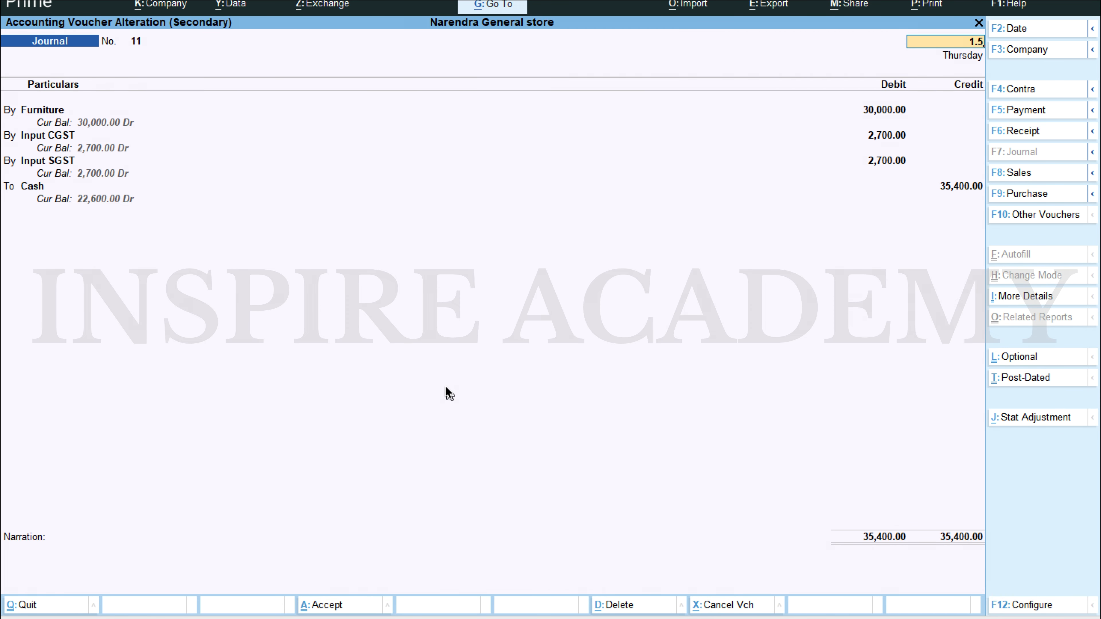
key(Return)
key(ctrl+a)
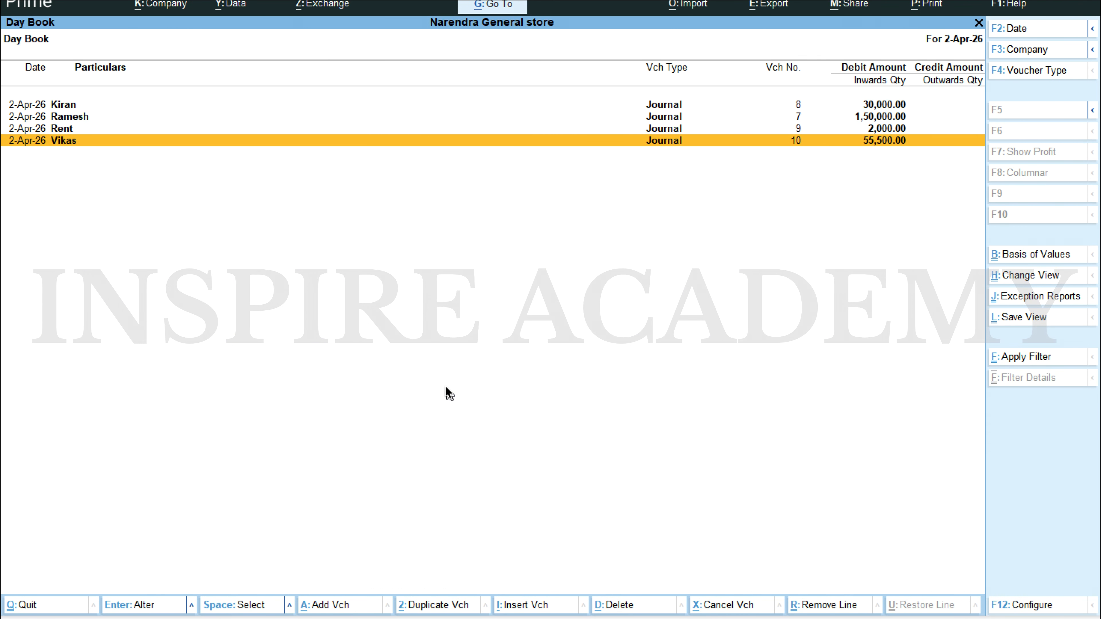
Step: Read the 01.05.2023 bearer cheque receipt in the Scenario 1 Word document, and return to TallyPrime
key(alt+Tab)
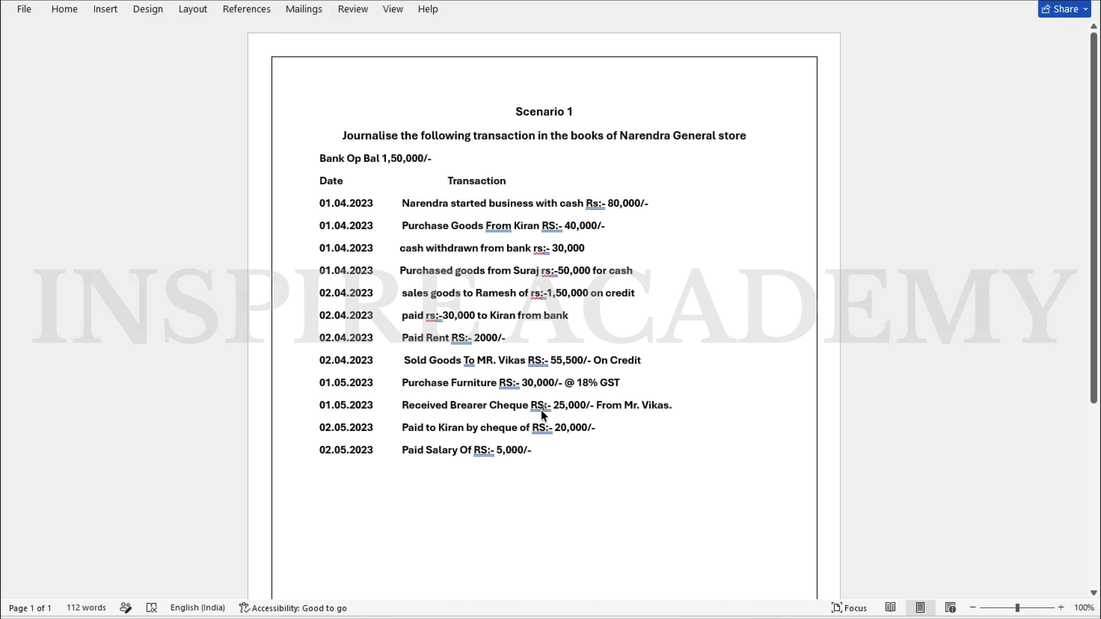
key(alt+Tab)
key(Escape)
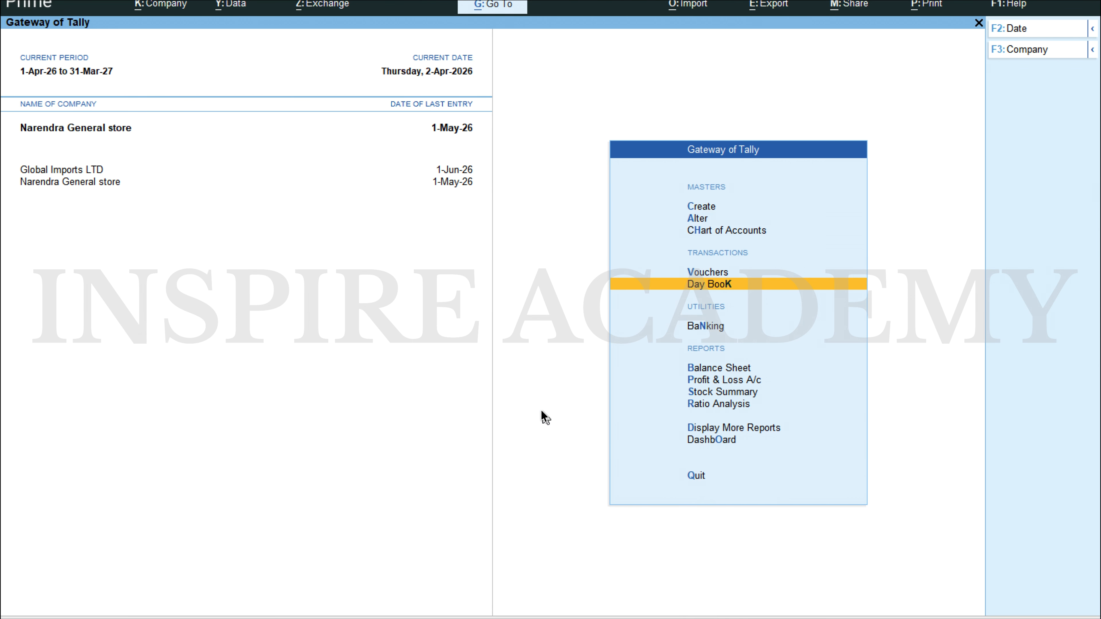
key(Up)
key(alt+Tab)
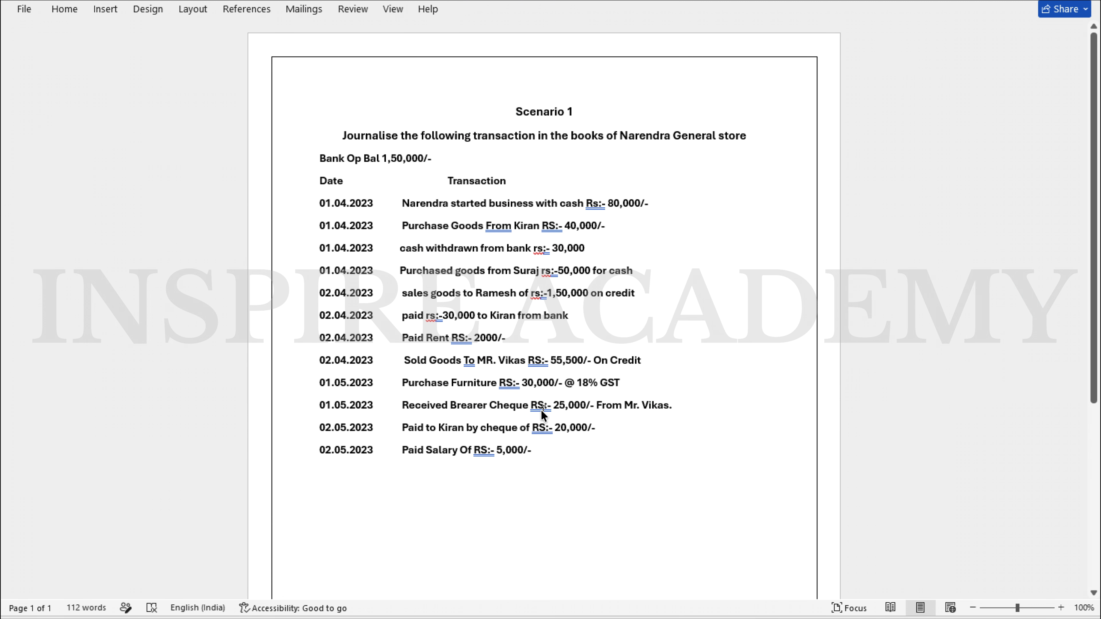
key(alt+Tab)
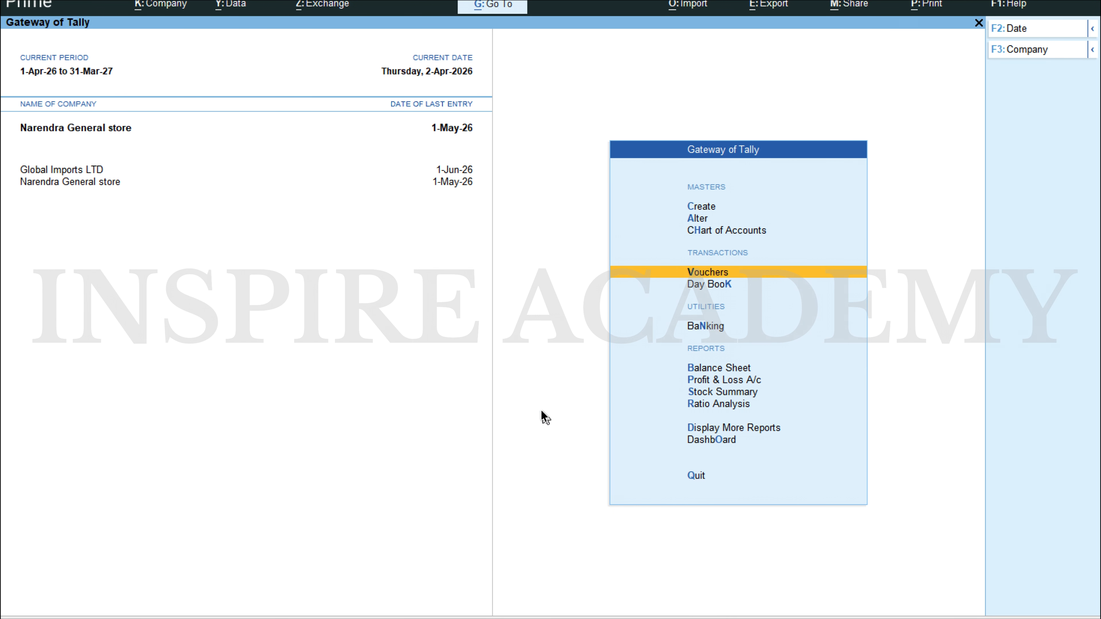
Step: Open a new journal voucher and set its date to 1.5
key(Return)
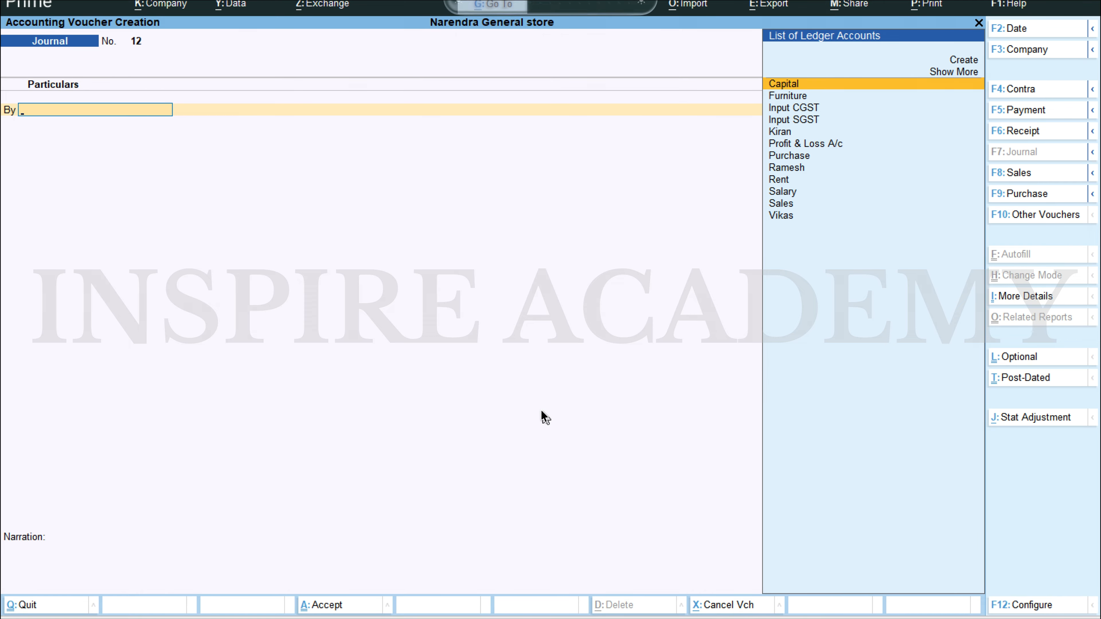
key(F2)
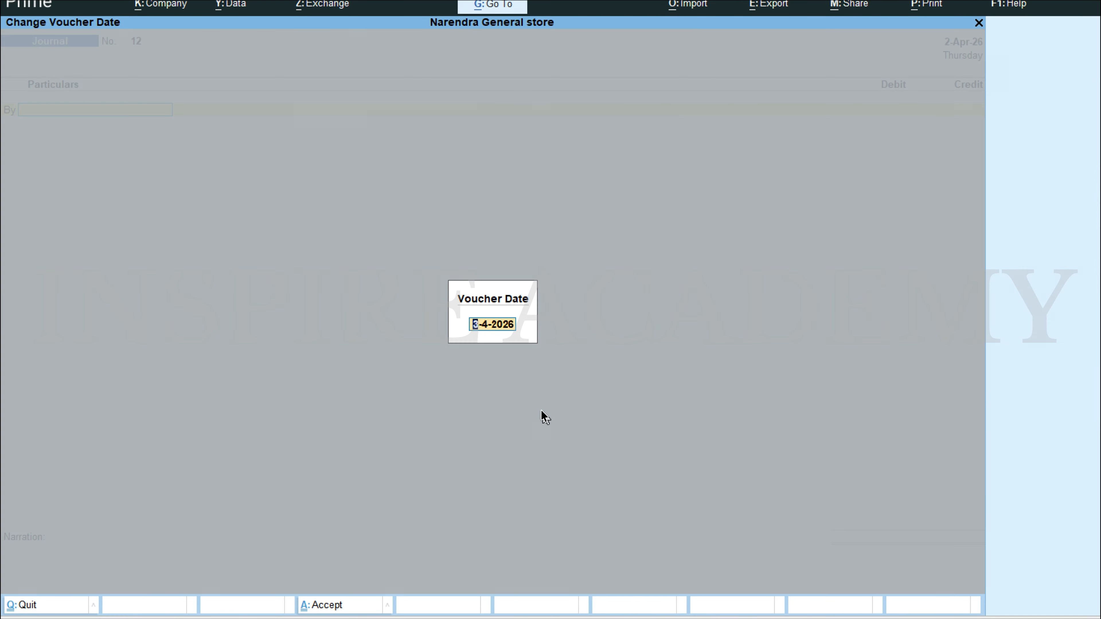
text(1.5)
key(Return)
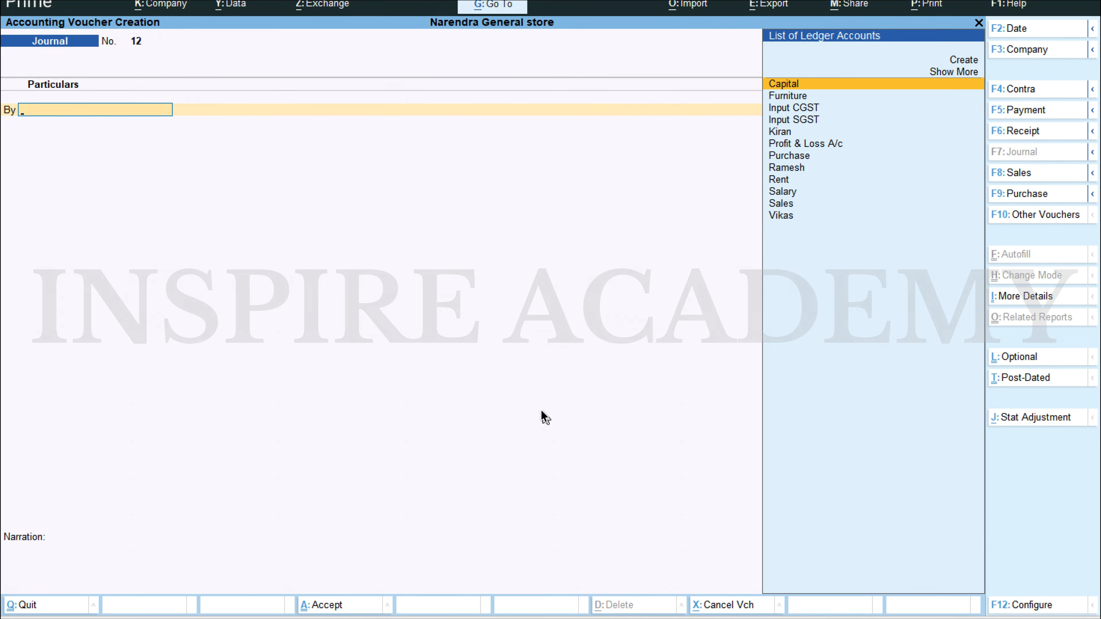
Step: Debit the Cash ledger with 25,000 in the journal voucher, checking the bearer cheque amount in the Scenario 1 Word document
text(Cash)
key(Return)
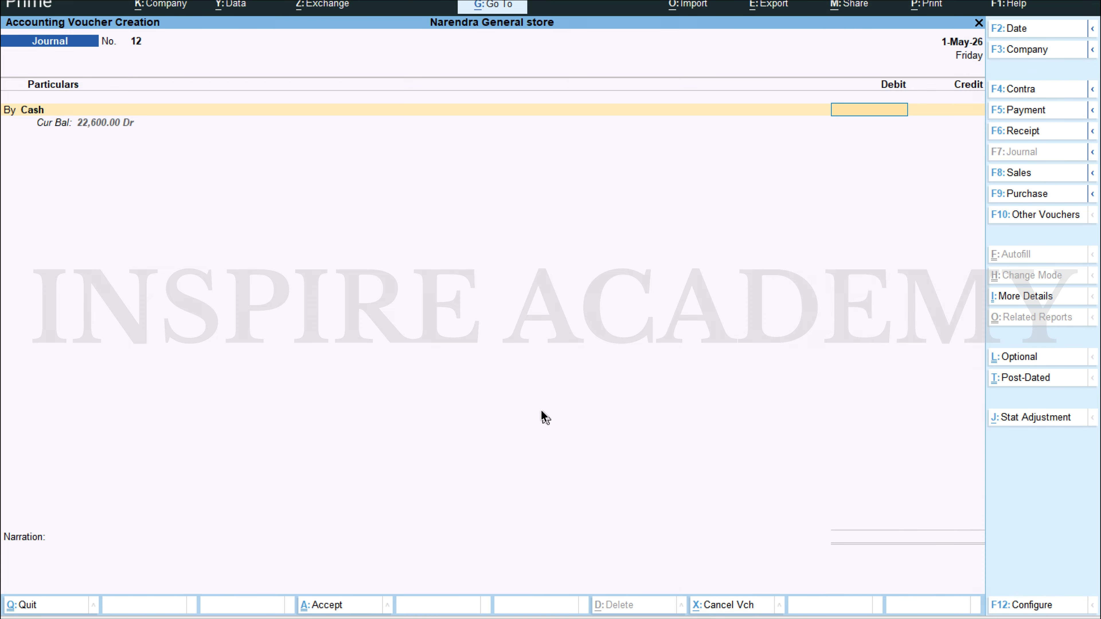
key(alt+Tab)
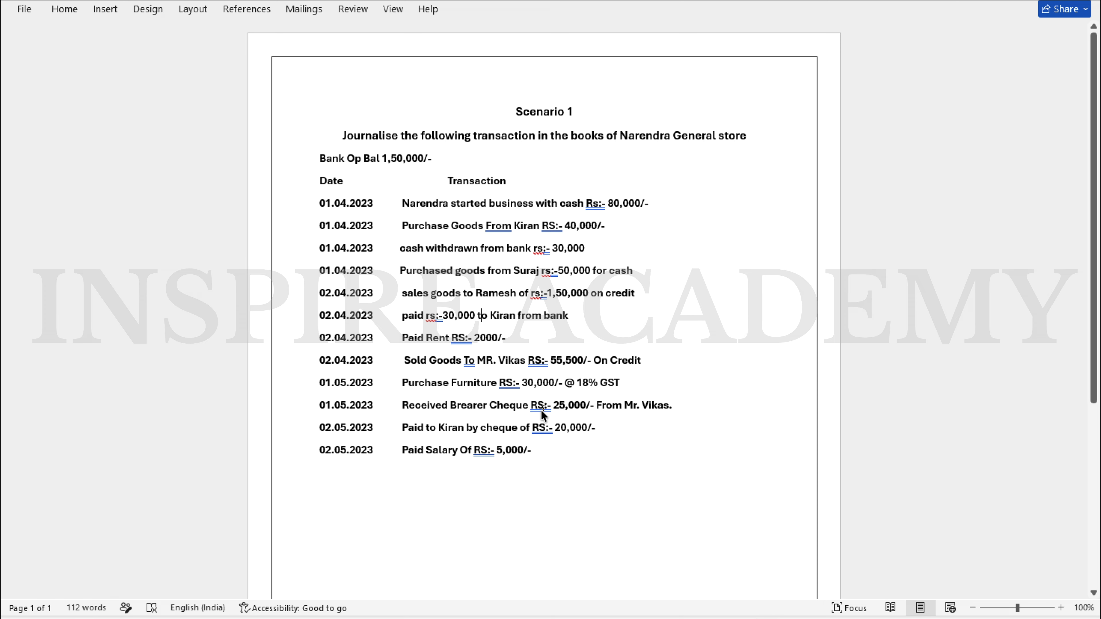
key(alt+Tab)
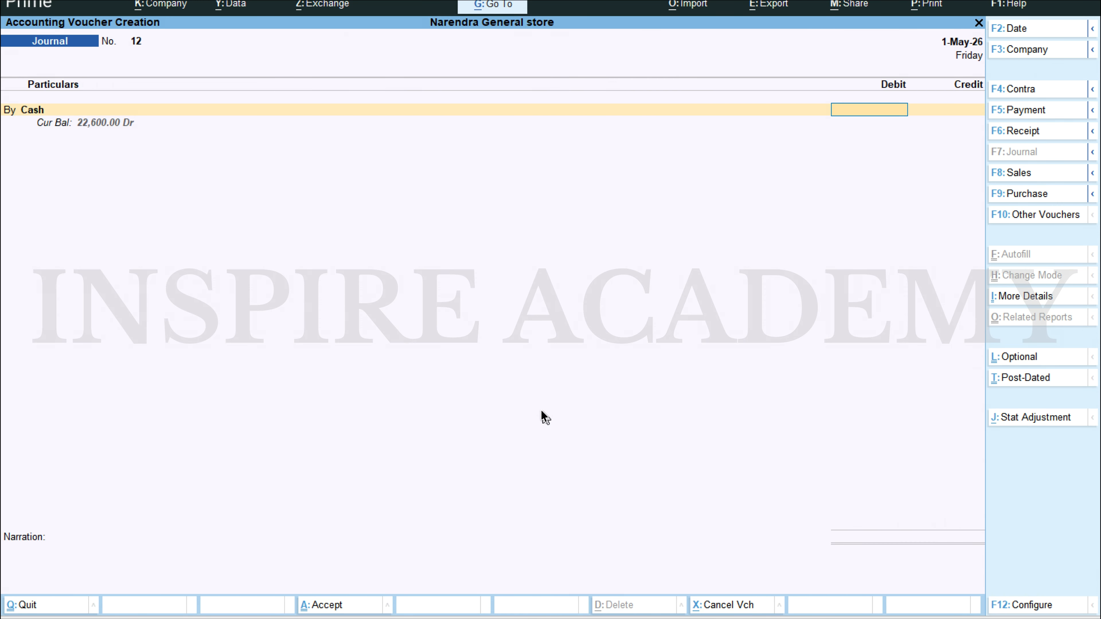
text(250)
key(BackSpace)
text(000)
key(Return)
key(Return)
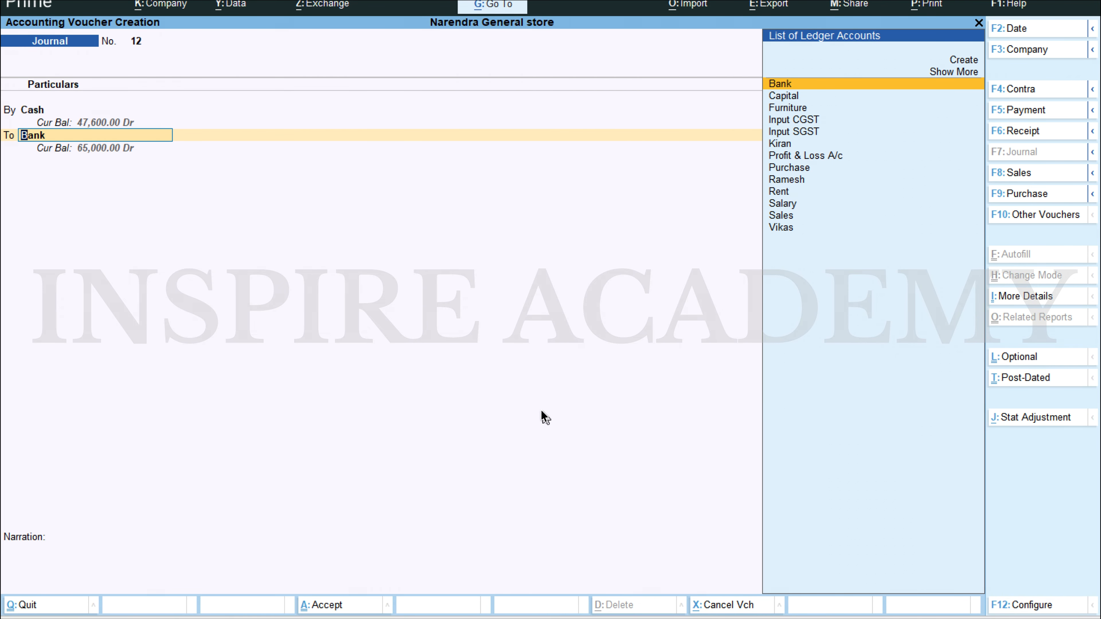
Step: Credit the ledger of the bearer cheque's payer with 25,000 as Agst Ref to bill 10, save the voucher and leave voucher entry
text(Vika)
key(Return)
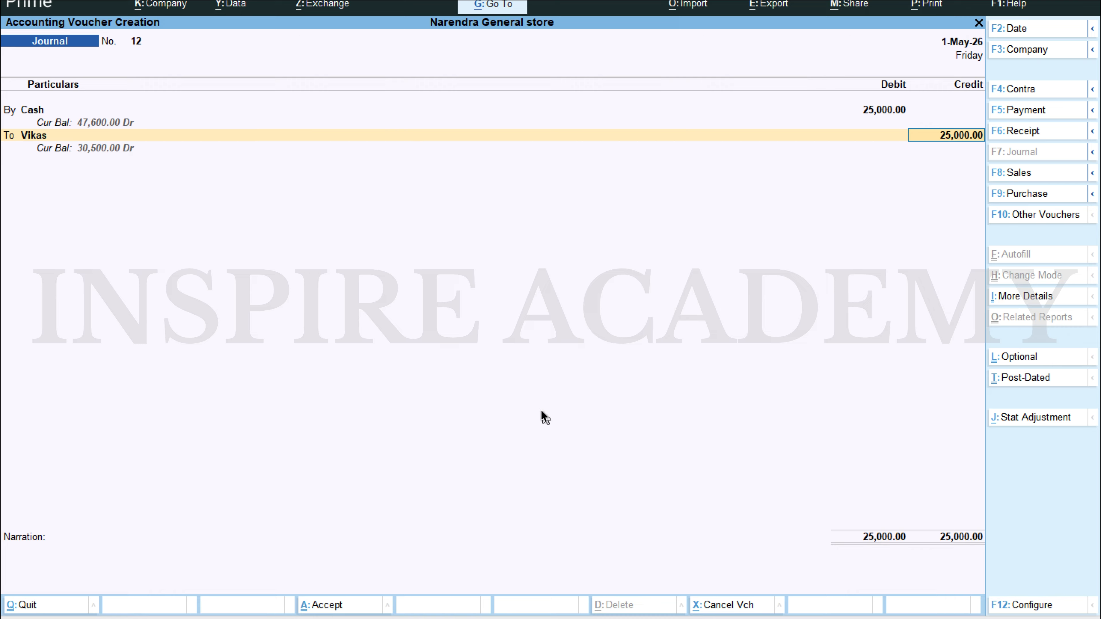
key(Return)
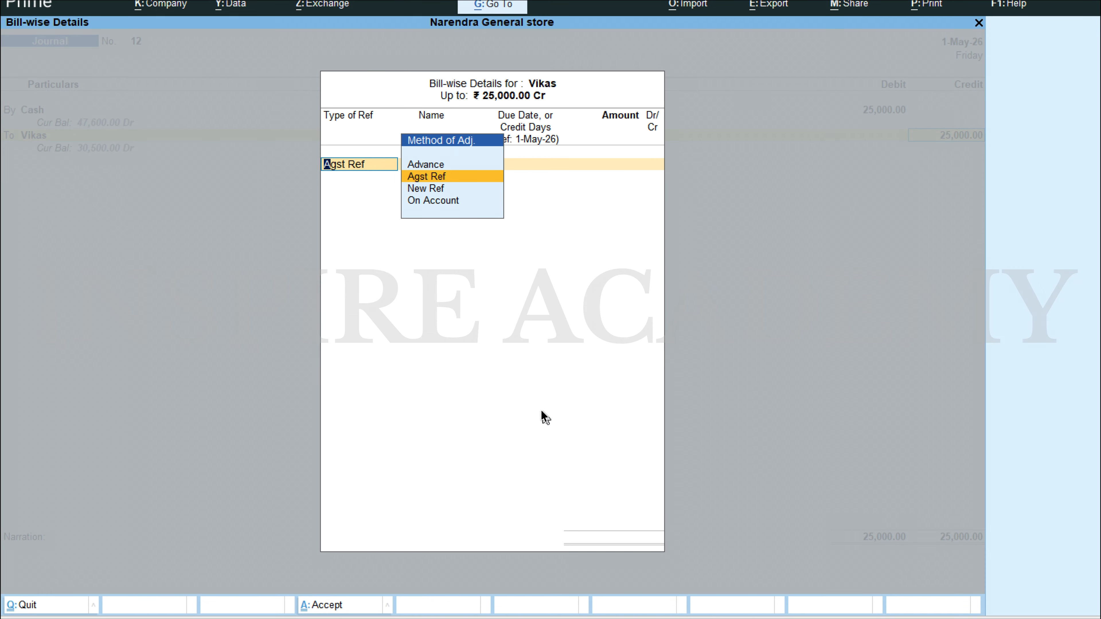
key(Return)
key(Return)
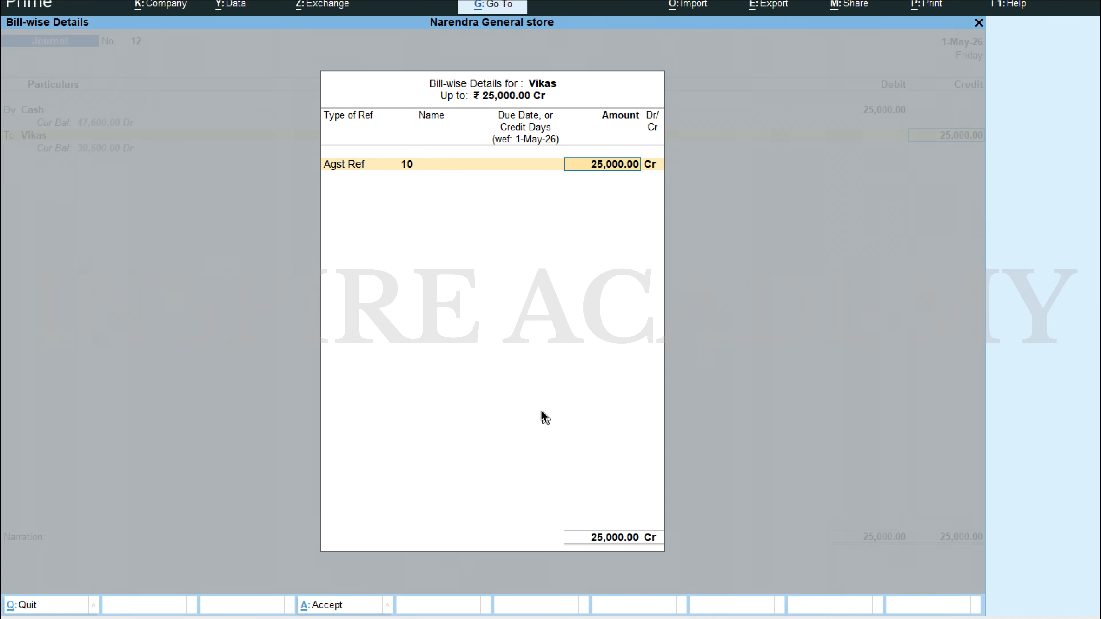
key(Return)
key(Return)
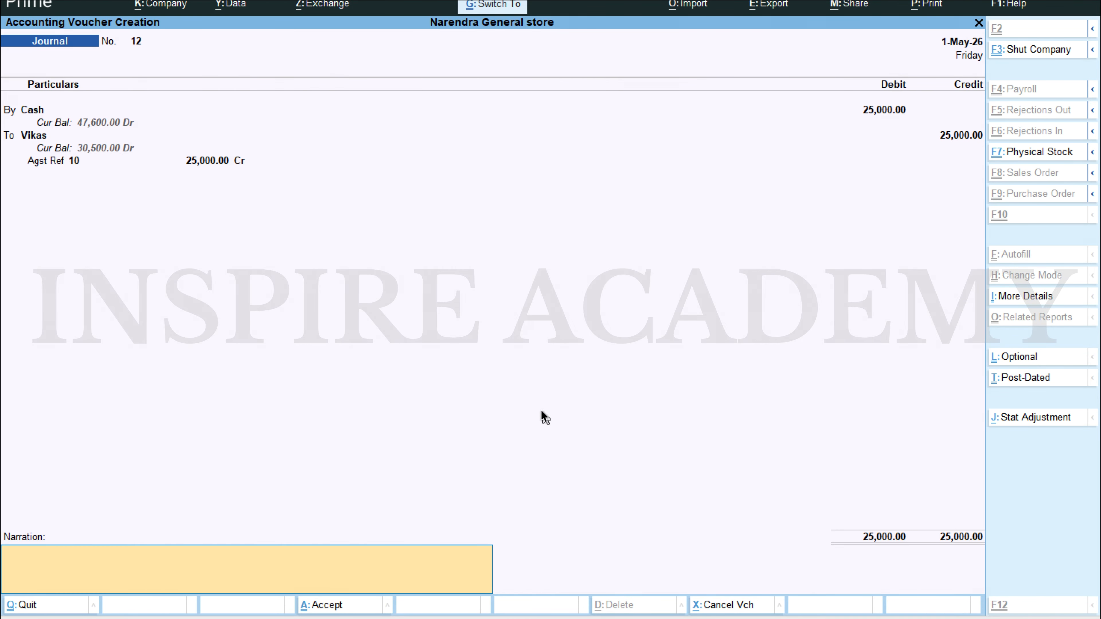
key(ctrl+a)
key(Escape)
Step: Open the Balance Sheet report from the Gateway of Tally
key(Down)
key(Down)
key(Down)
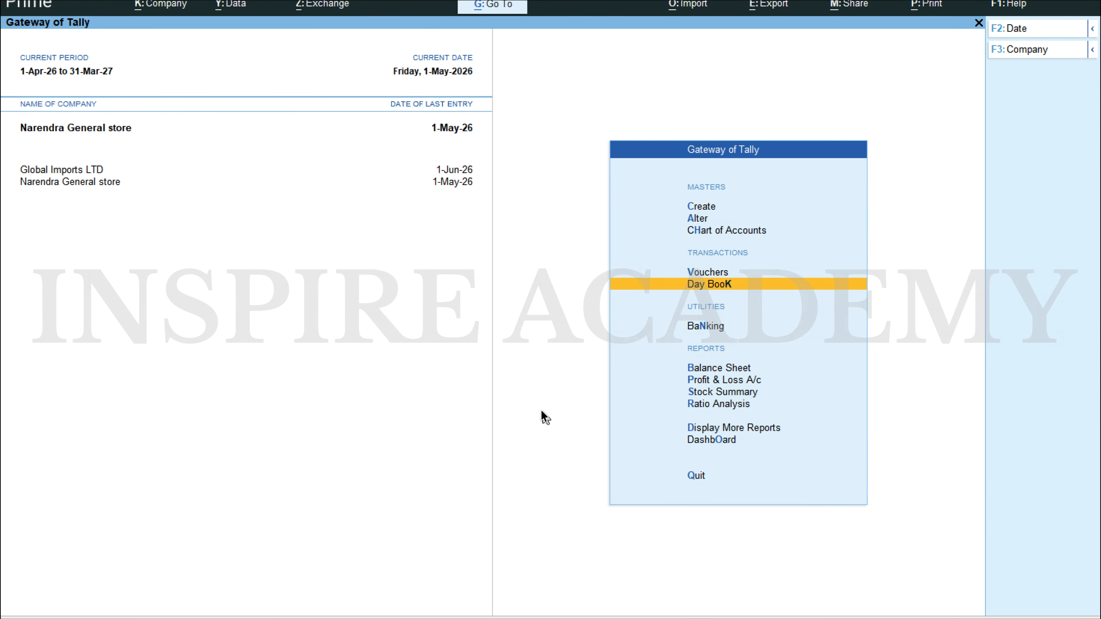
key(Down)
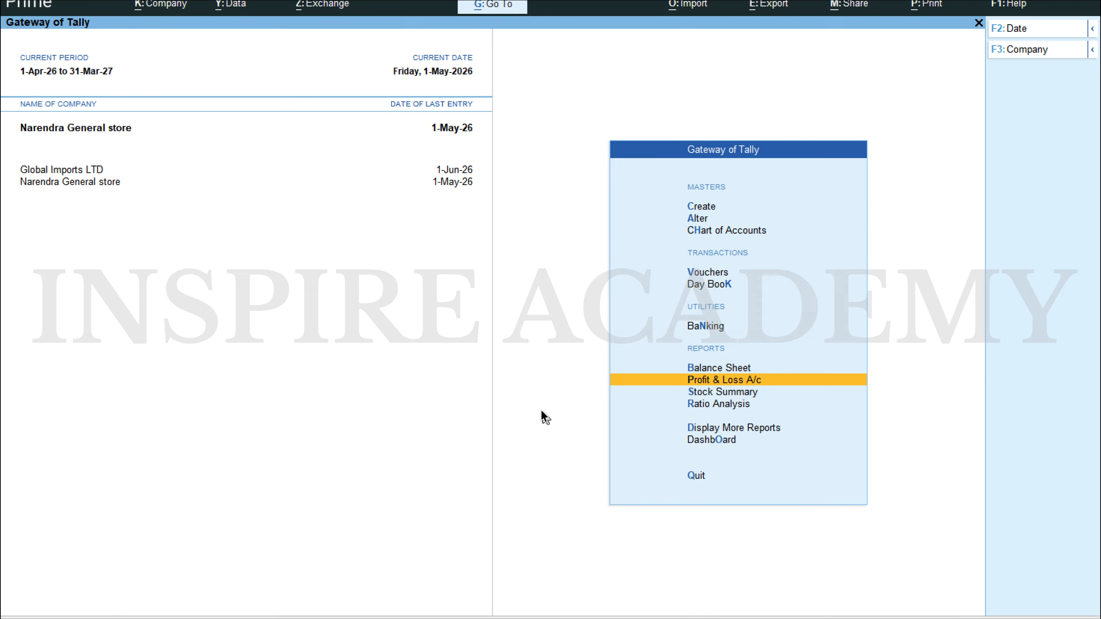
key(Up)
key(Return)
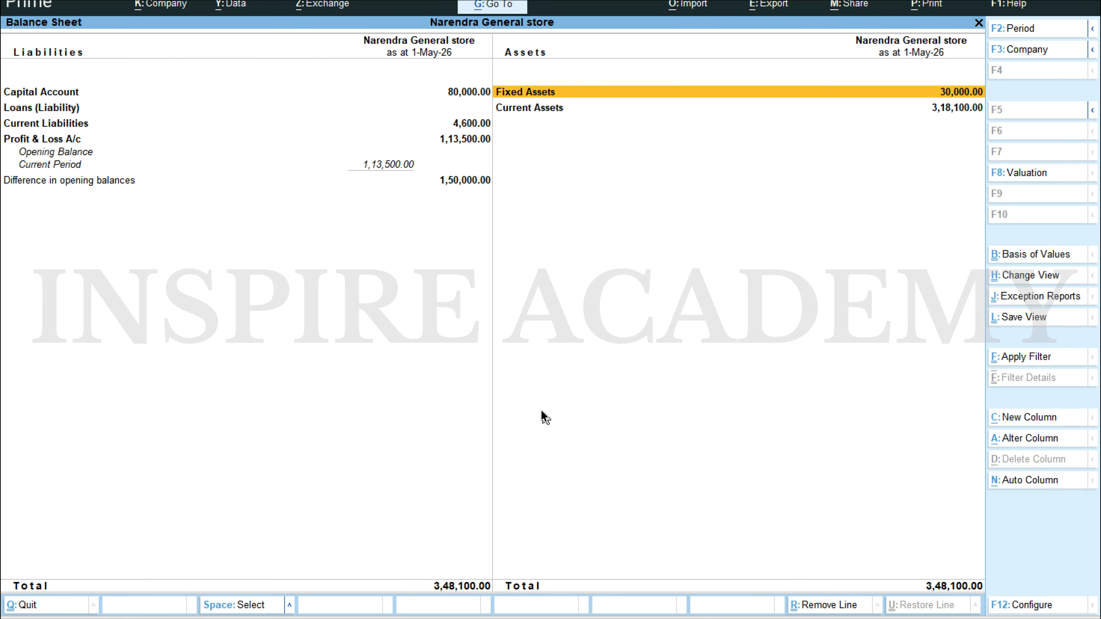
Step: Examine the Cash ledger's May vouchers under Current Assets and Cash-in-Hand, and return to the Current Assets summary
key(Down)
key(Return)
key(Down)
key(Return)
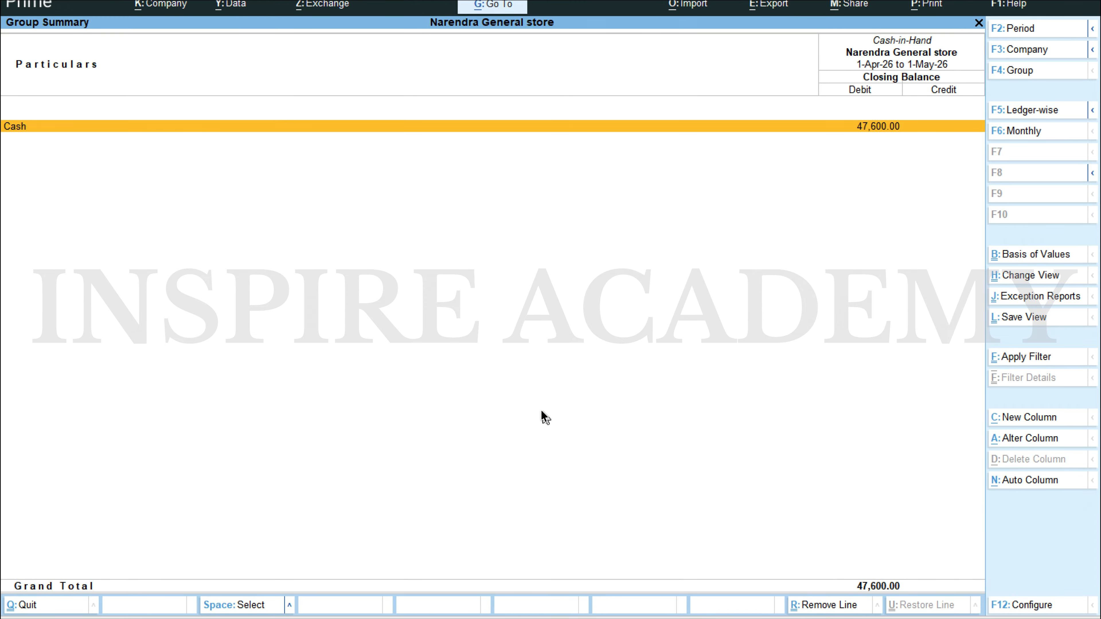
key(Return)
key(Return)
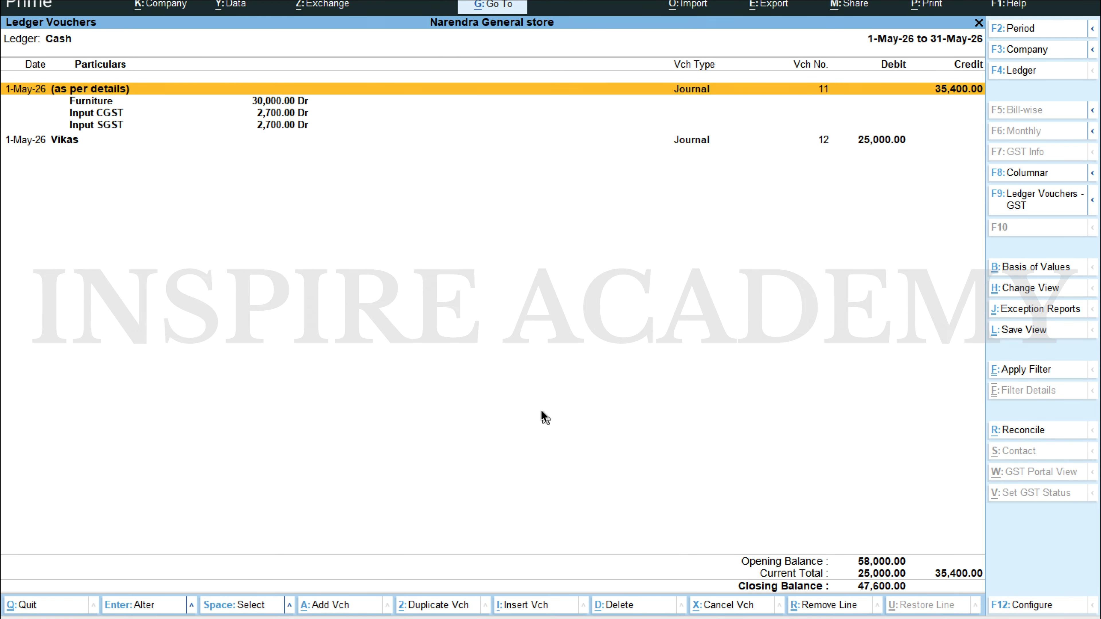
key(Down)
key(Down)
key(Down)
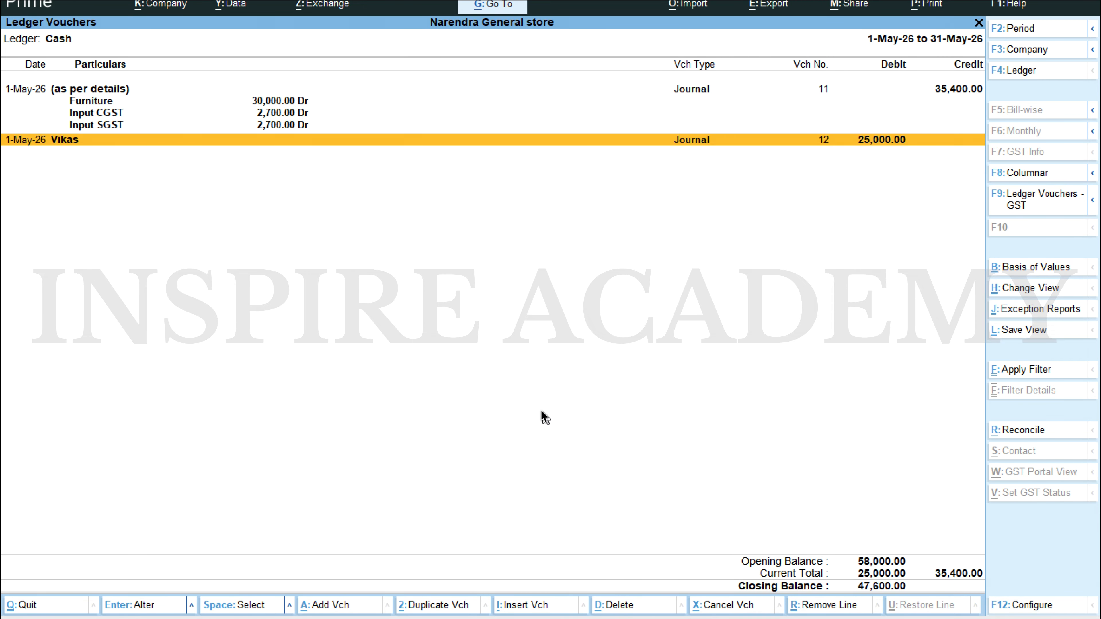
key(Escape)
key(Escape)
key(Escape)
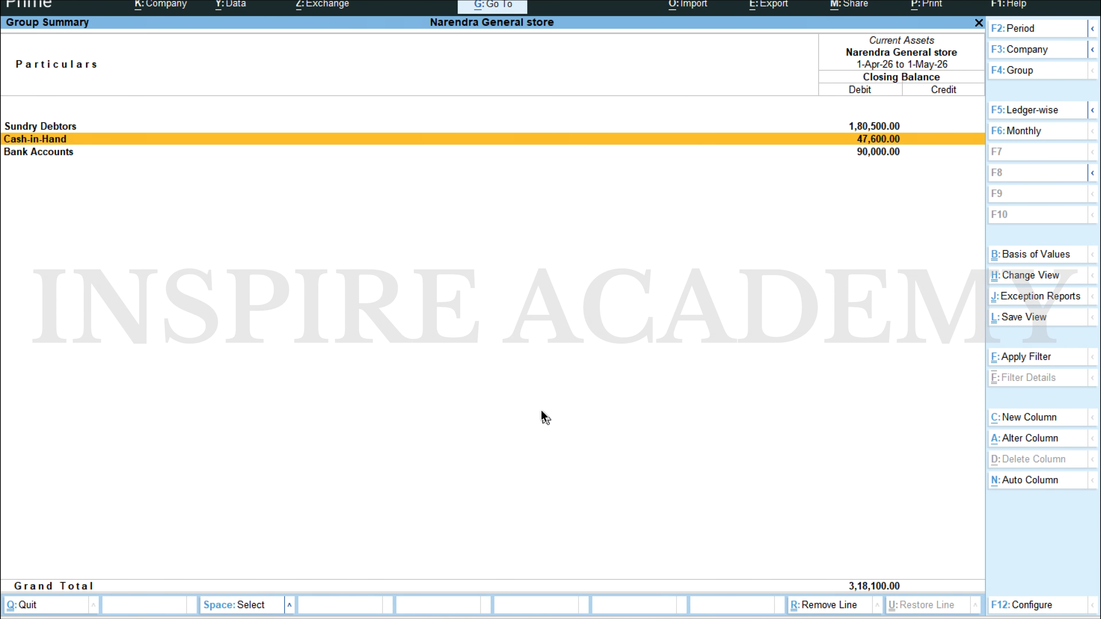
Step: Examine the monthly summary of the second customer under Sundry Debtors, and return to the Current Assets summary
key(Down)
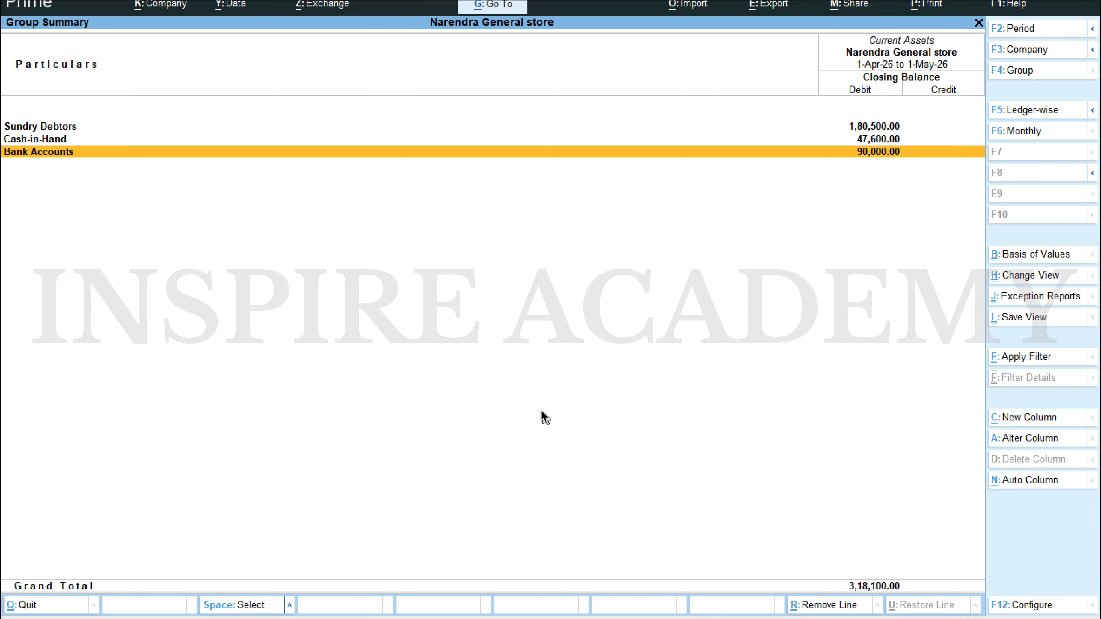
key(Up)
key(Up)
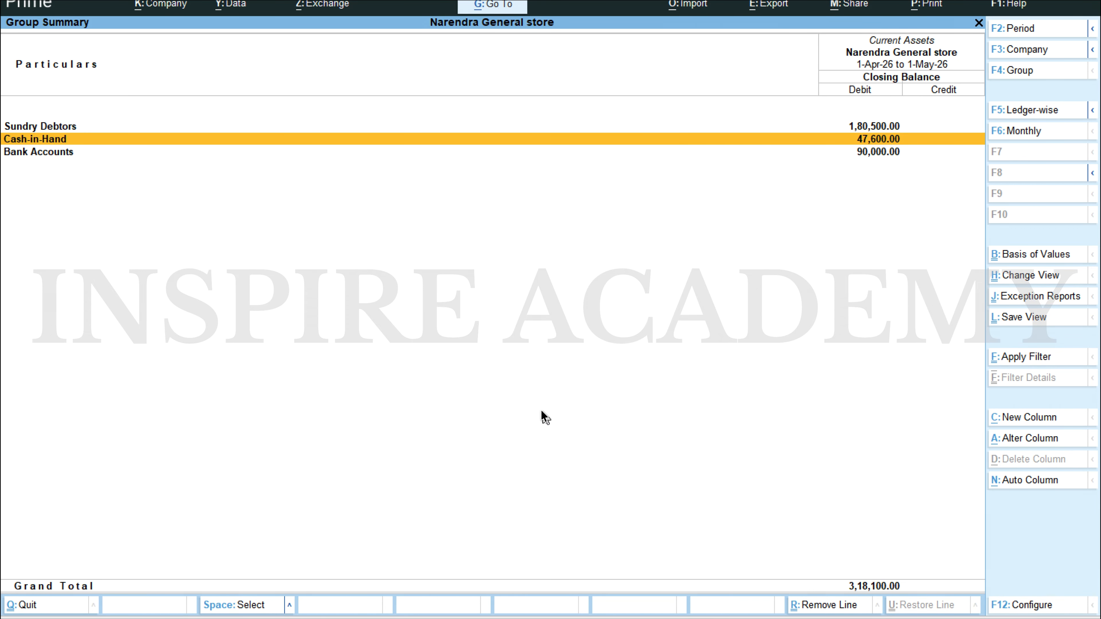
key(Return)
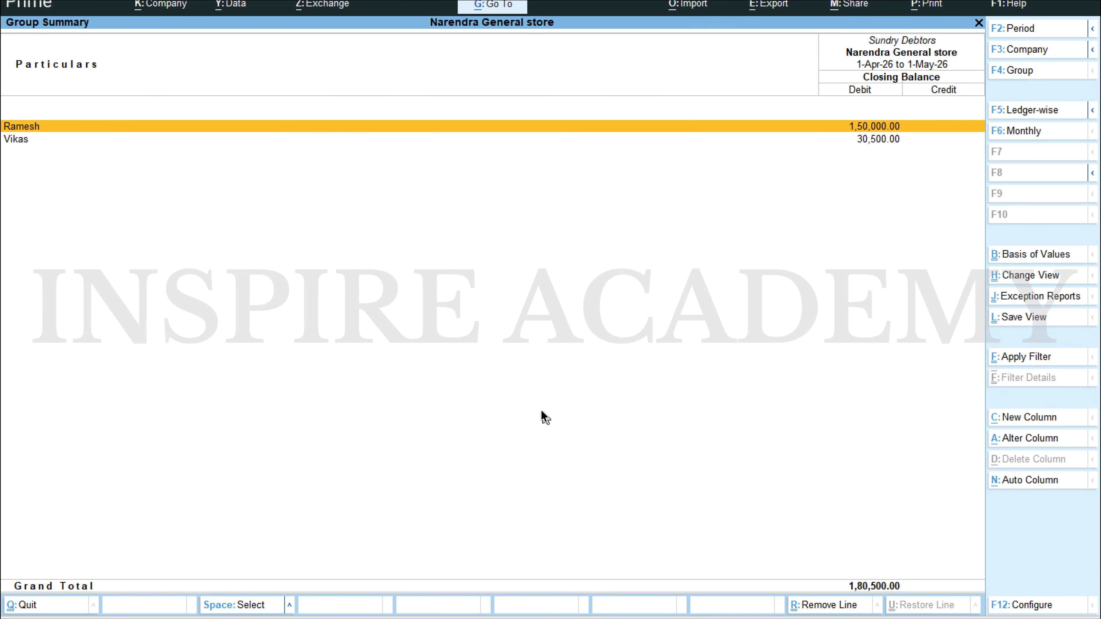
key(Down)
key(Return)
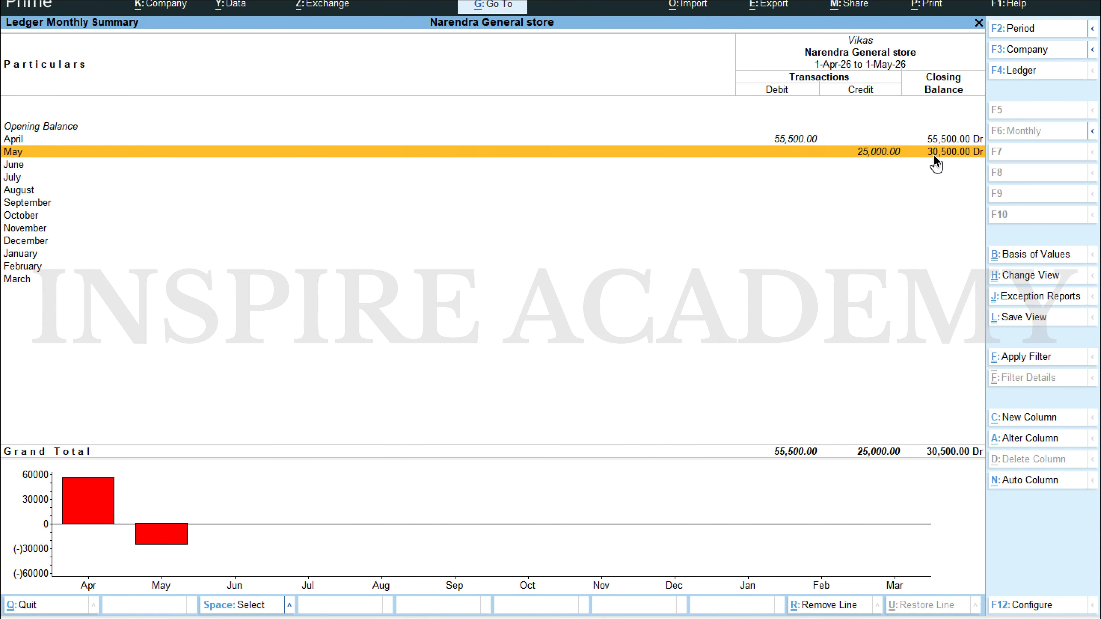
key(Escape)
key(Escape)
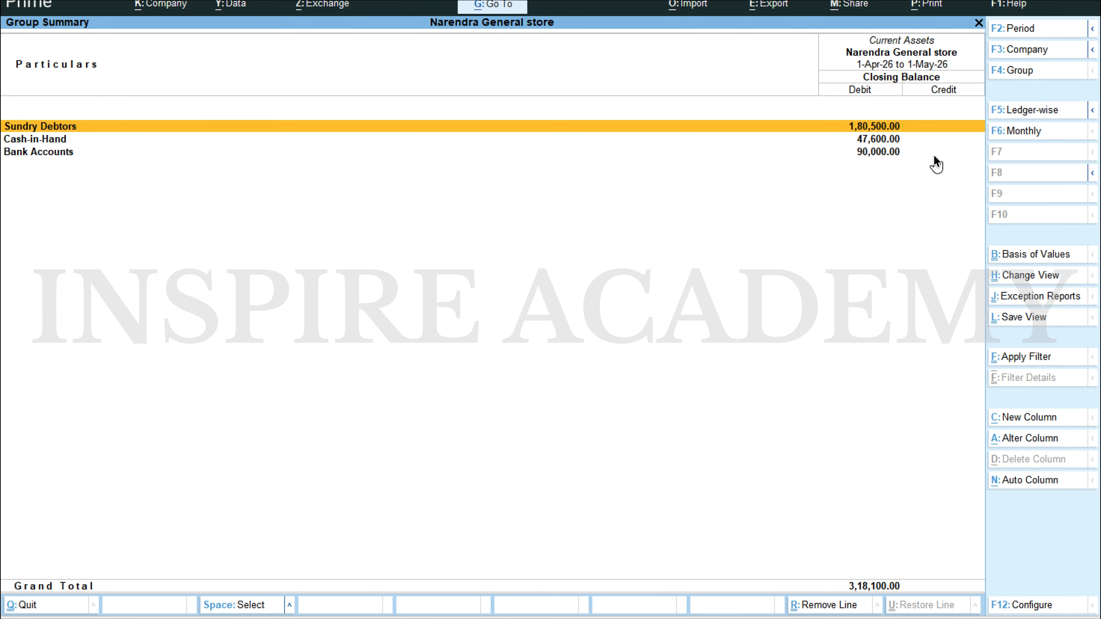
Step: Read the 02.05.2023 cheque payment in the Scenario 1 Word document, and return to TallyPrime
key(alt+Tab)
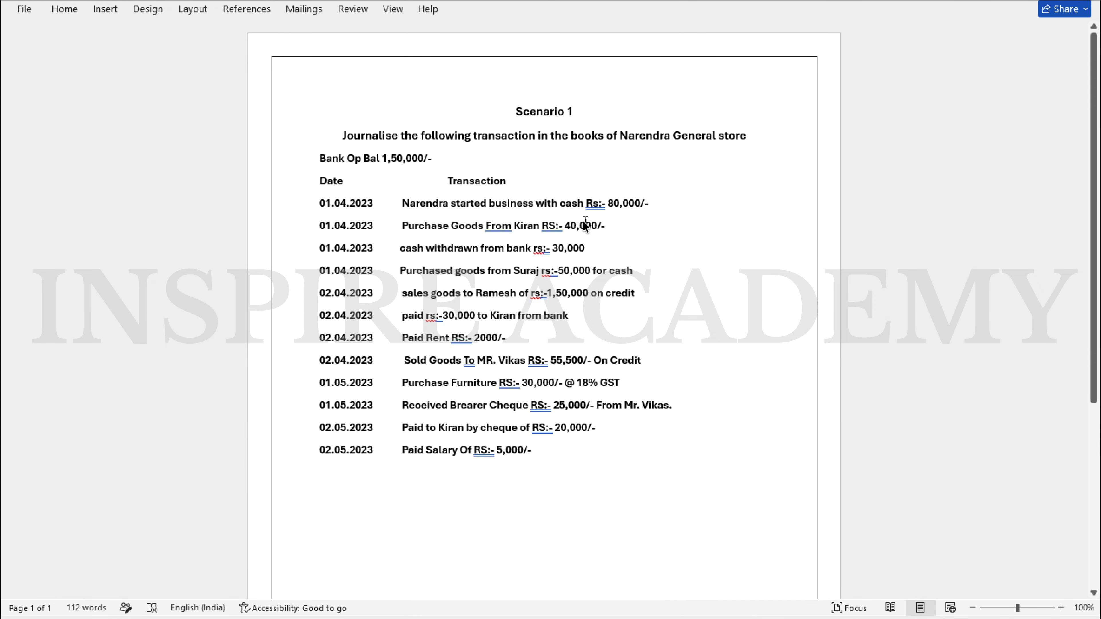
click(560, 237)
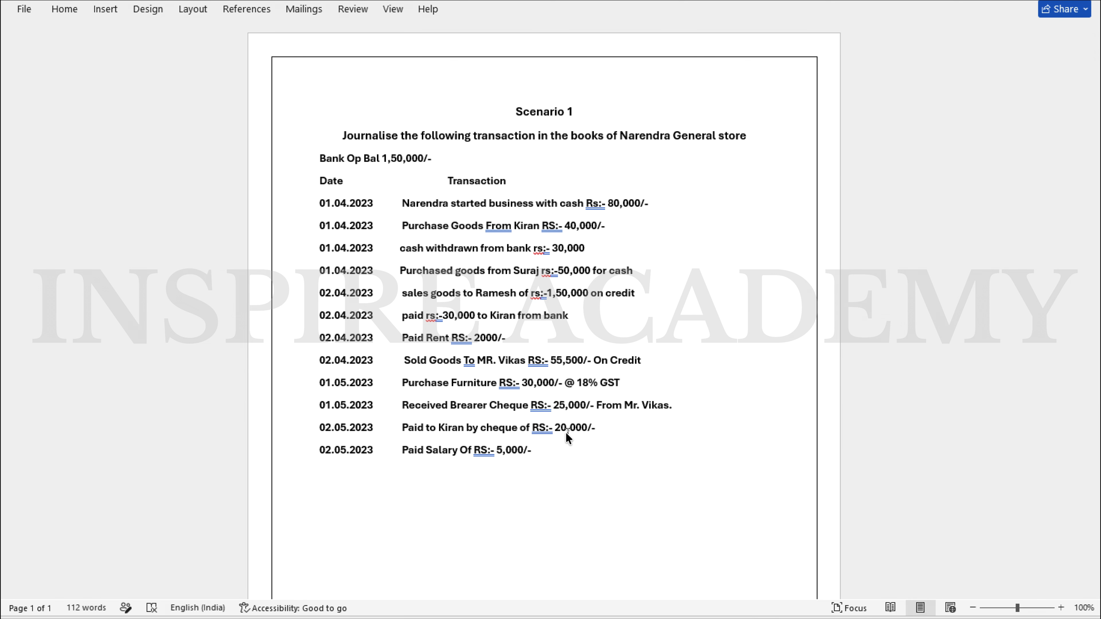
key(alt+Tab)
Step: Leave the Balance Sheet, start a new journal voucher and open its date for editing
key(Escape)
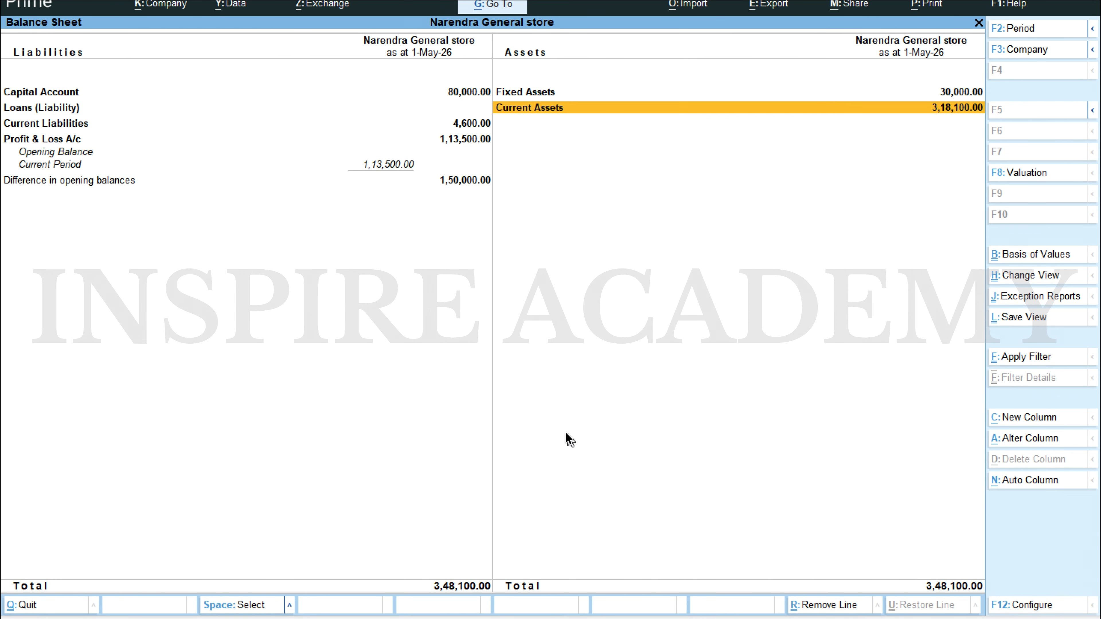
key(Escape)
key(Up)
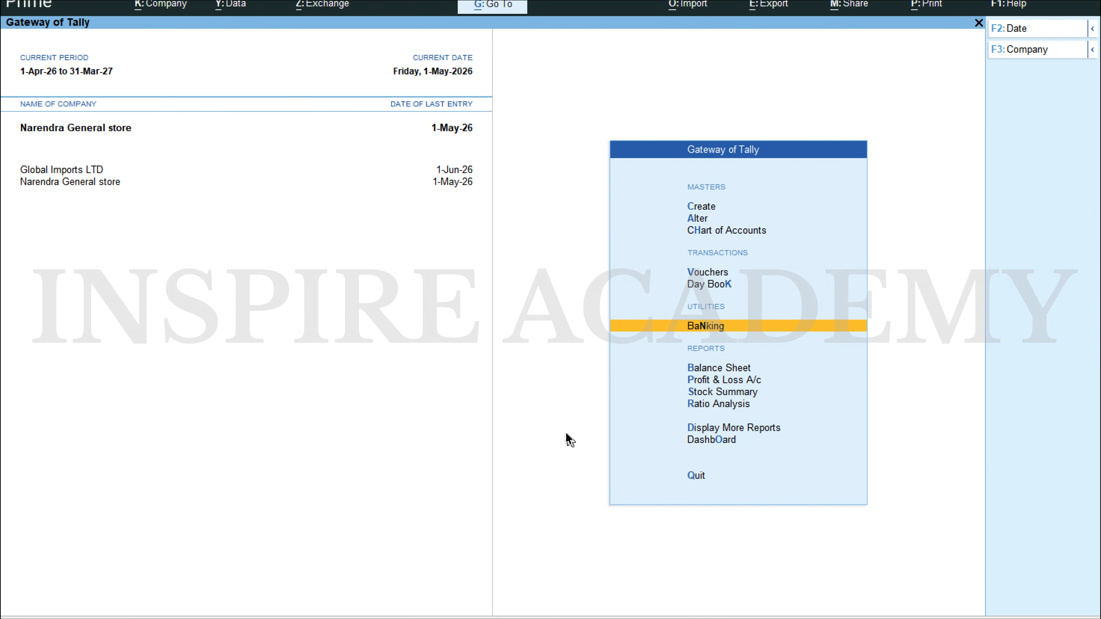
key(Down)
key(Up)
key(Up)
key(Up)
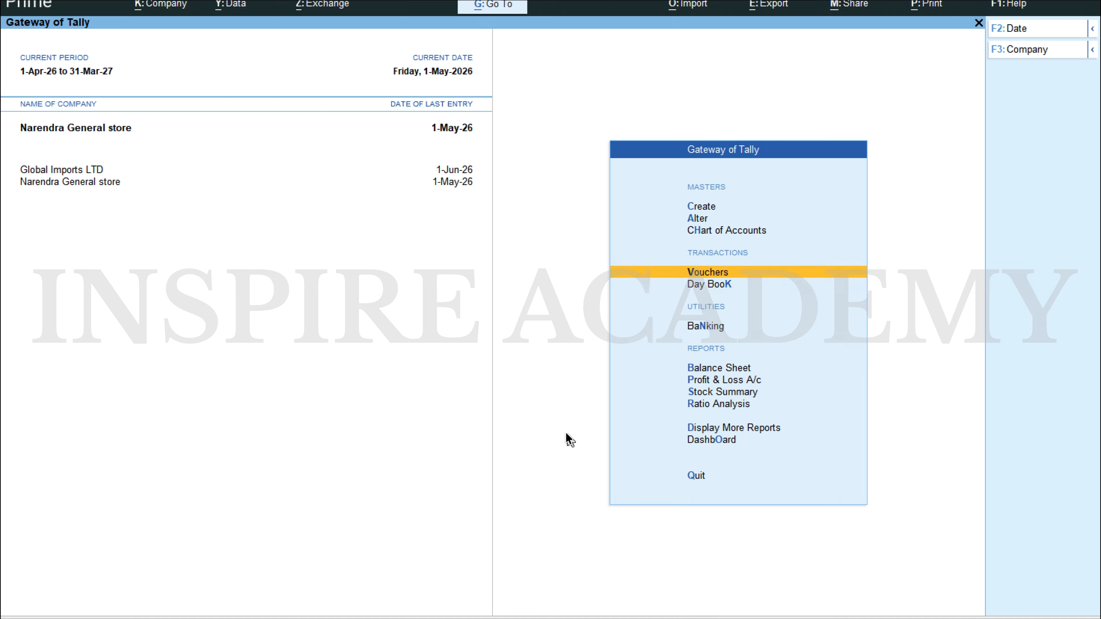
key(Return)
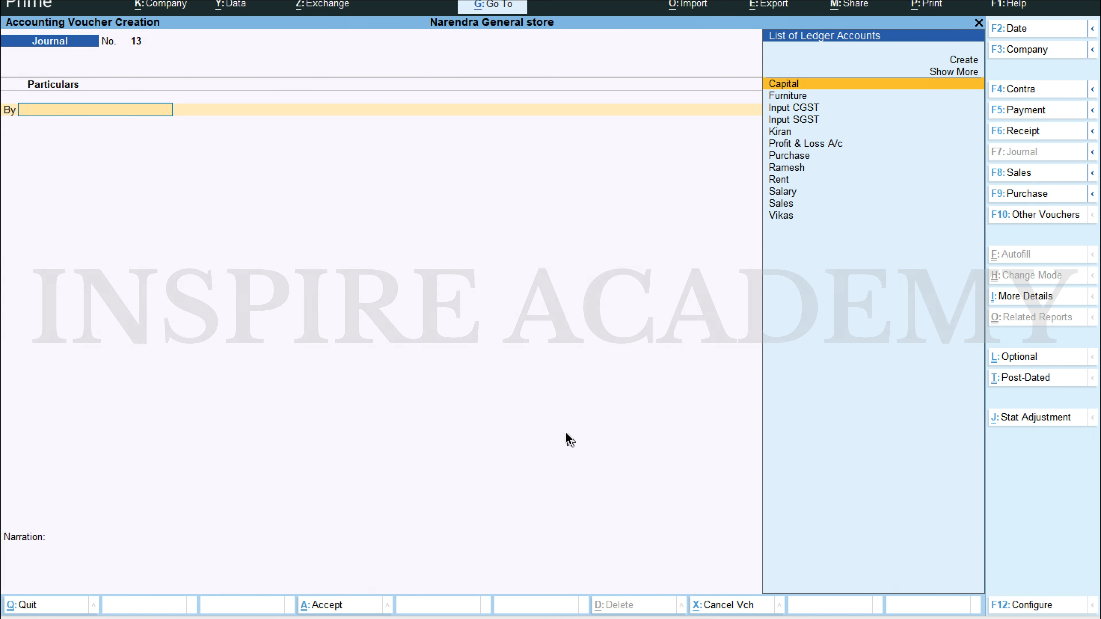
key(F2)
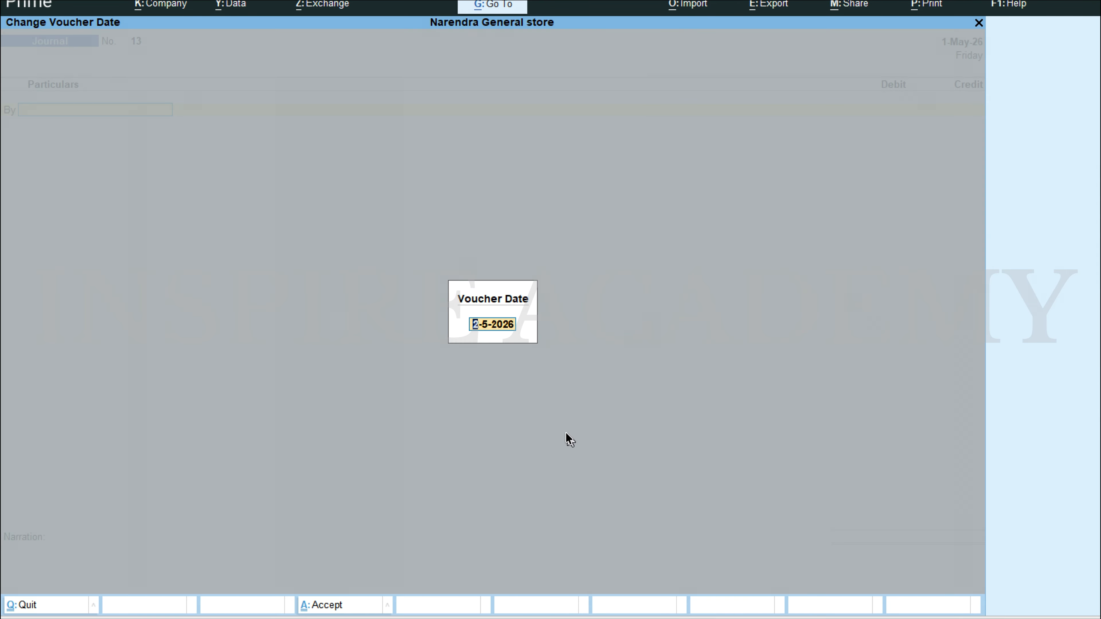
key(BackSpace)
text(1.6)
key(alt+Tab)
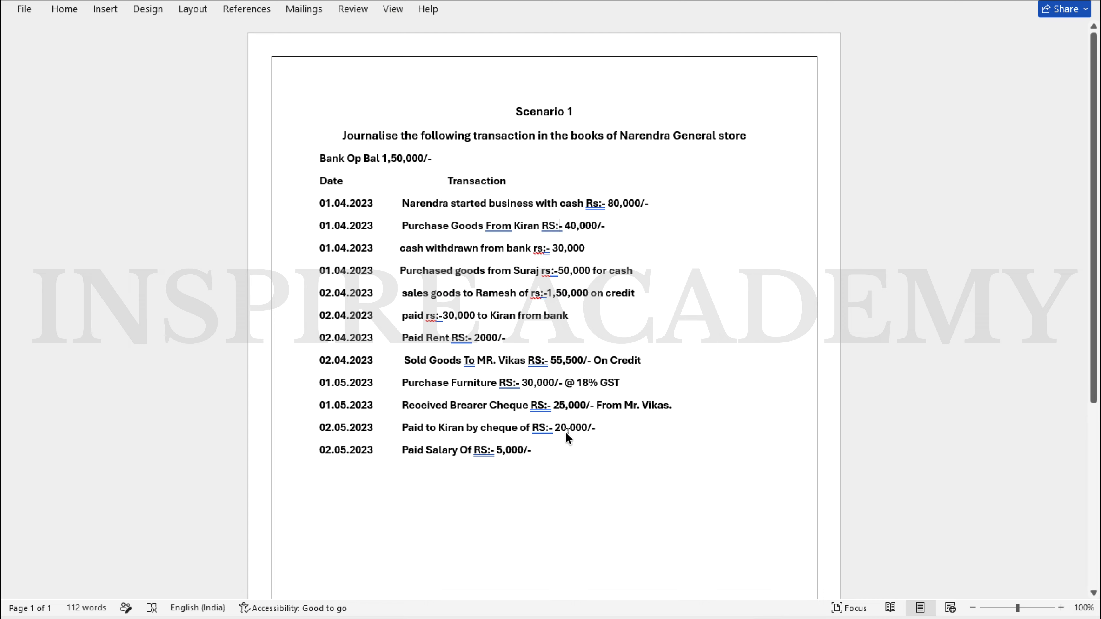
key(alt+Tab)
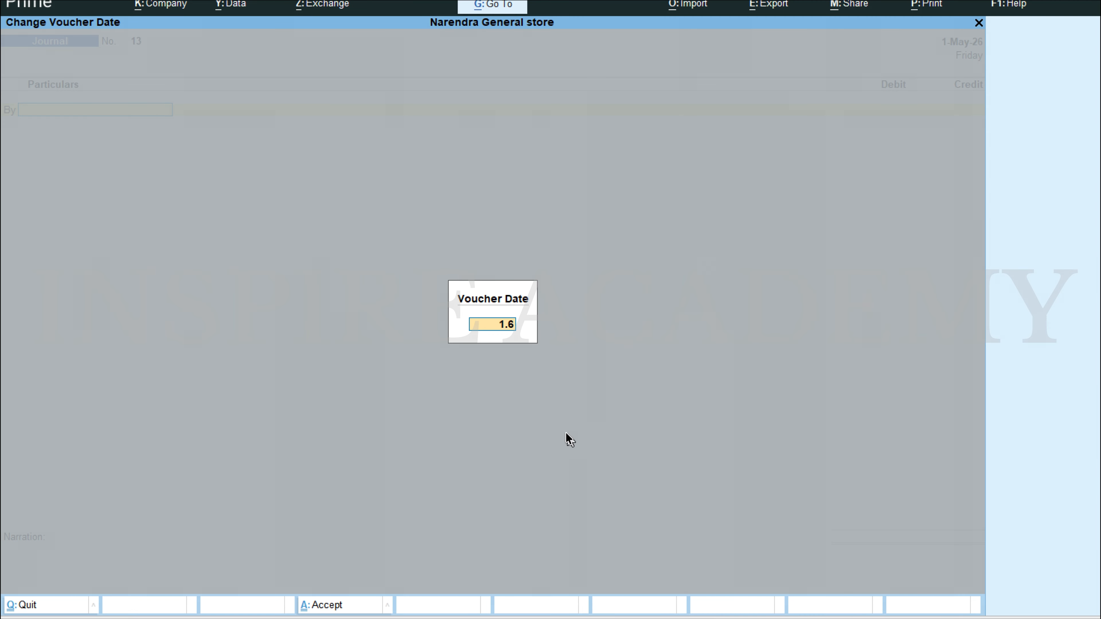
key(BackSpace)
key(BackSpace)
key(BackSpace)
Step: Set the new journal voucher's date to 2-May-26
text(2.6)
key(Return)
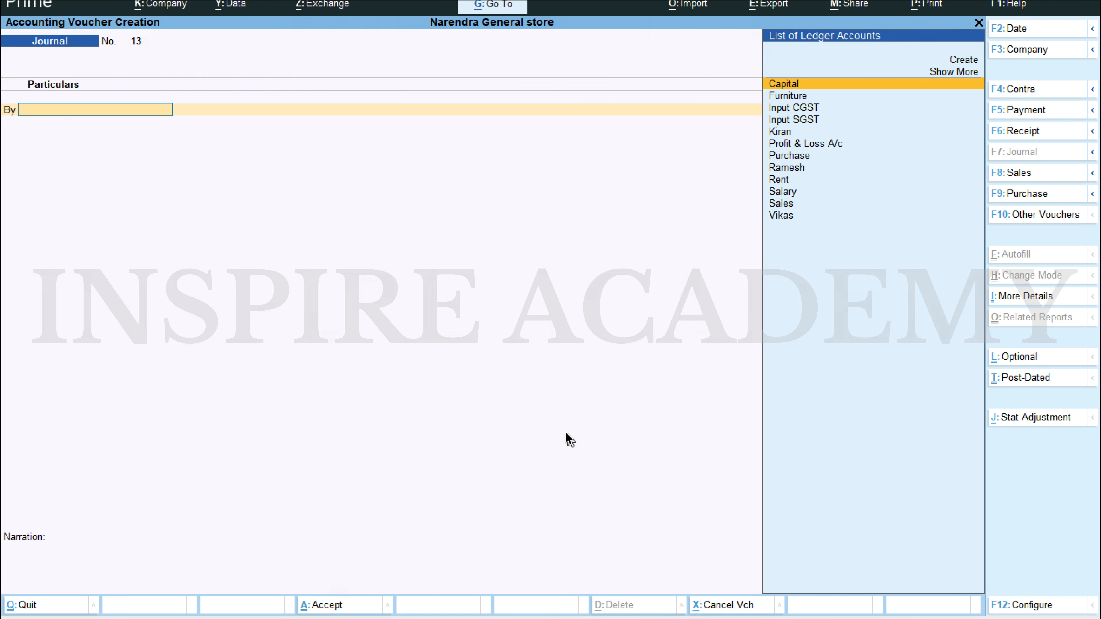
Step: Debit the ledger of the supplier paid by cheque with 20,000 in the journal voucher
text(ki)
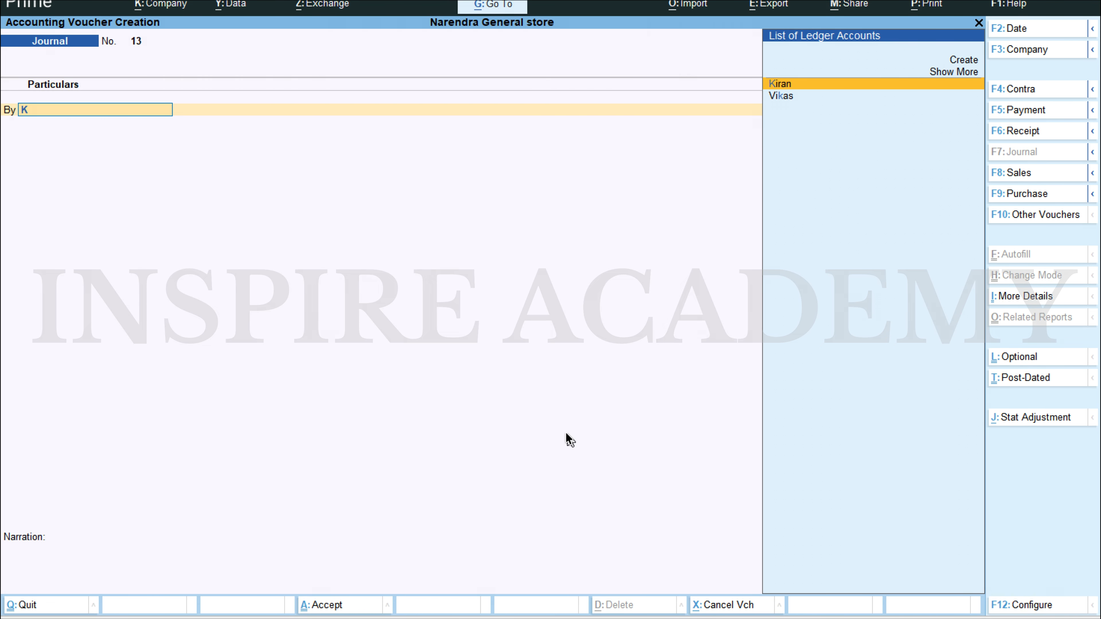
key(Return)
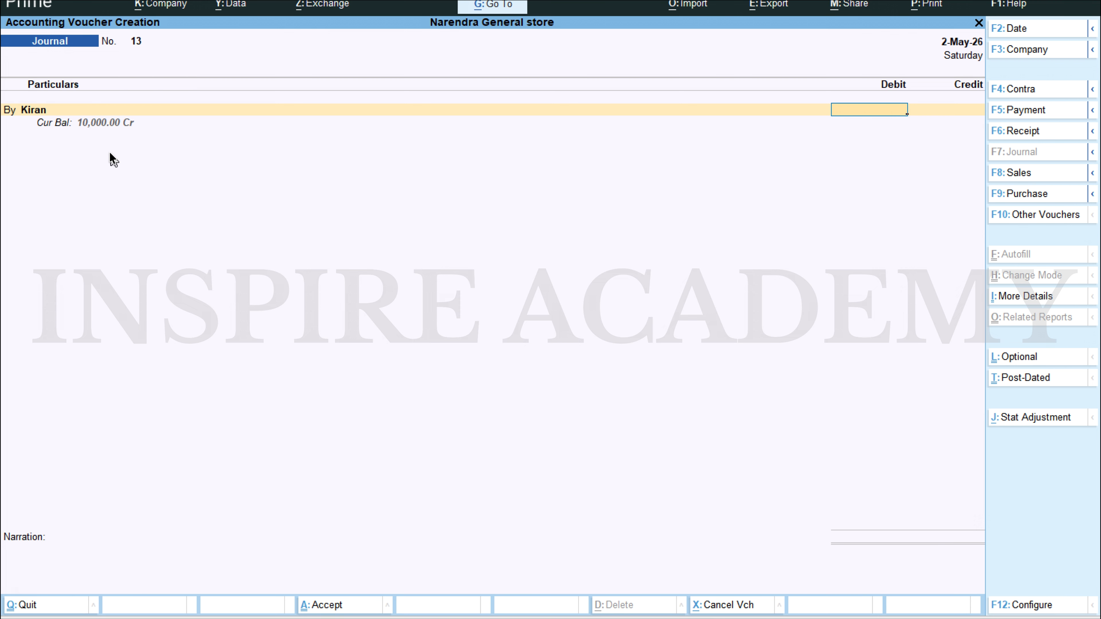
text(20000)
key(Return)
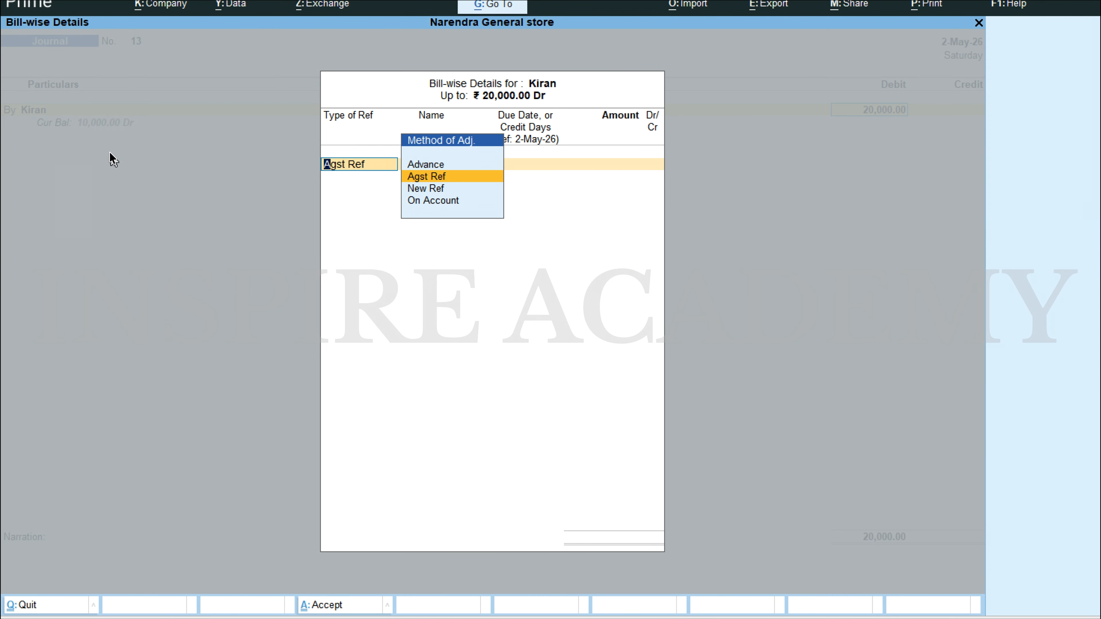
Step: Allocate the supplier's debit bill-wise: 10,000 against reference 4 and the remaining 10,000 as an Advance under reference 13
key(Return)
key(Return)
key(Return)
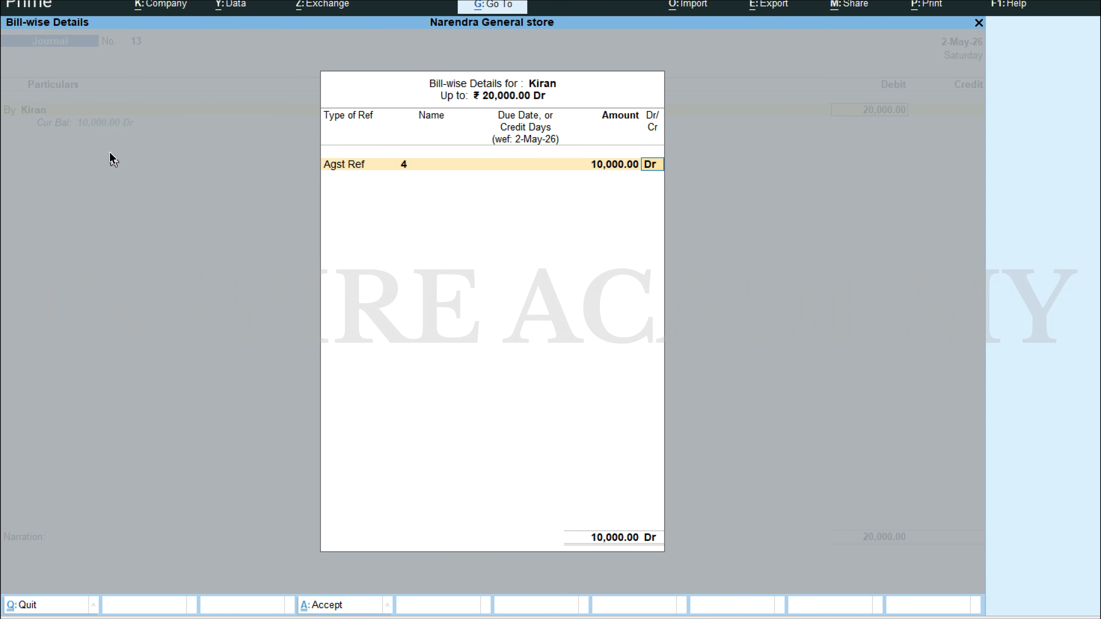
key(Return)
key(Up)
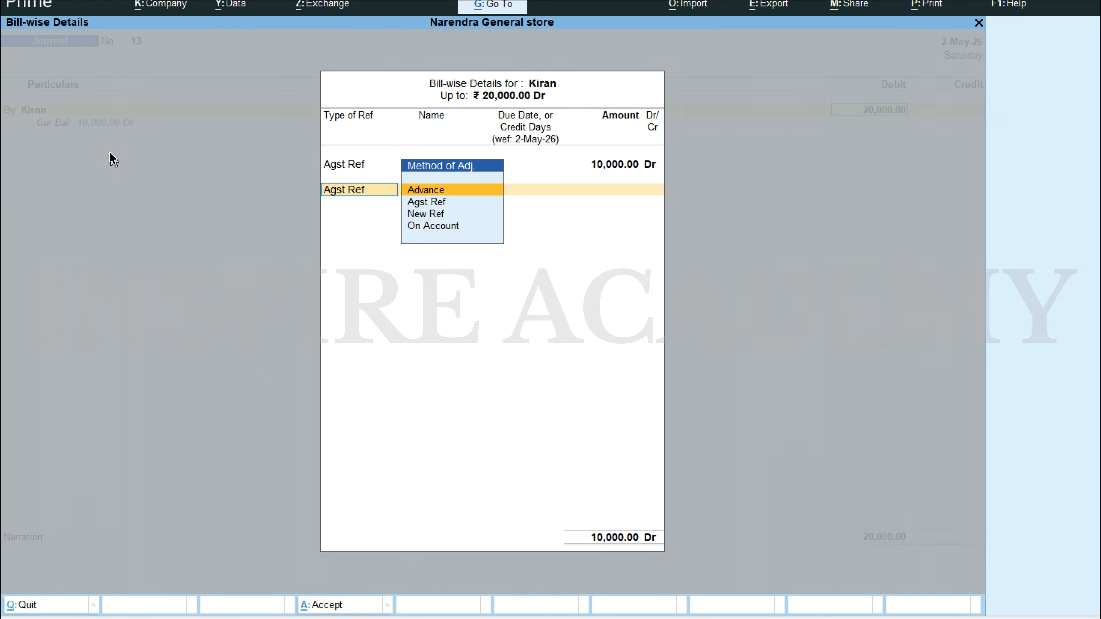
key(Return)
key(Return)
key(Return)
key(Return)
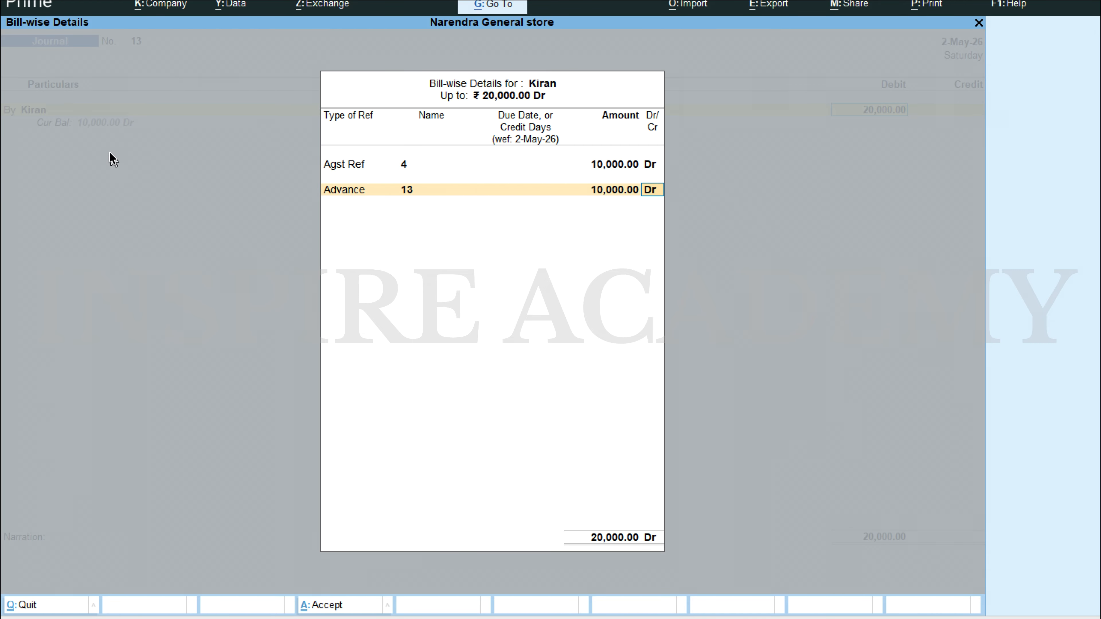
key(Return)
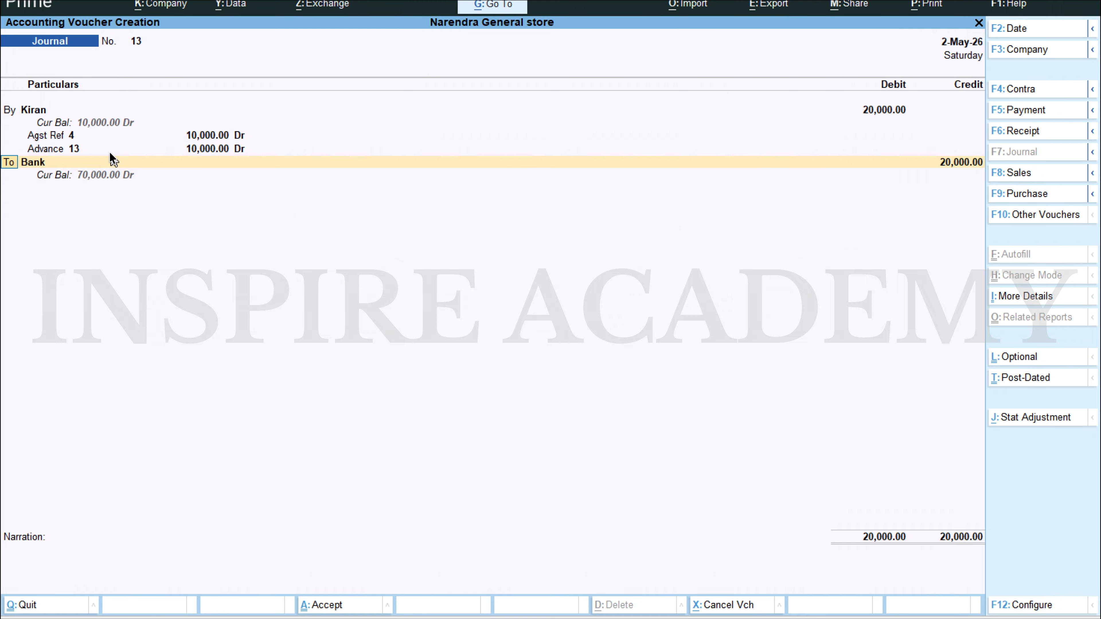
Step: Credit Bank with 20,000 as a Cheque transaction dated 2-May-26, and save the journal voucher
key(Return)
key(Return)
key(Return)
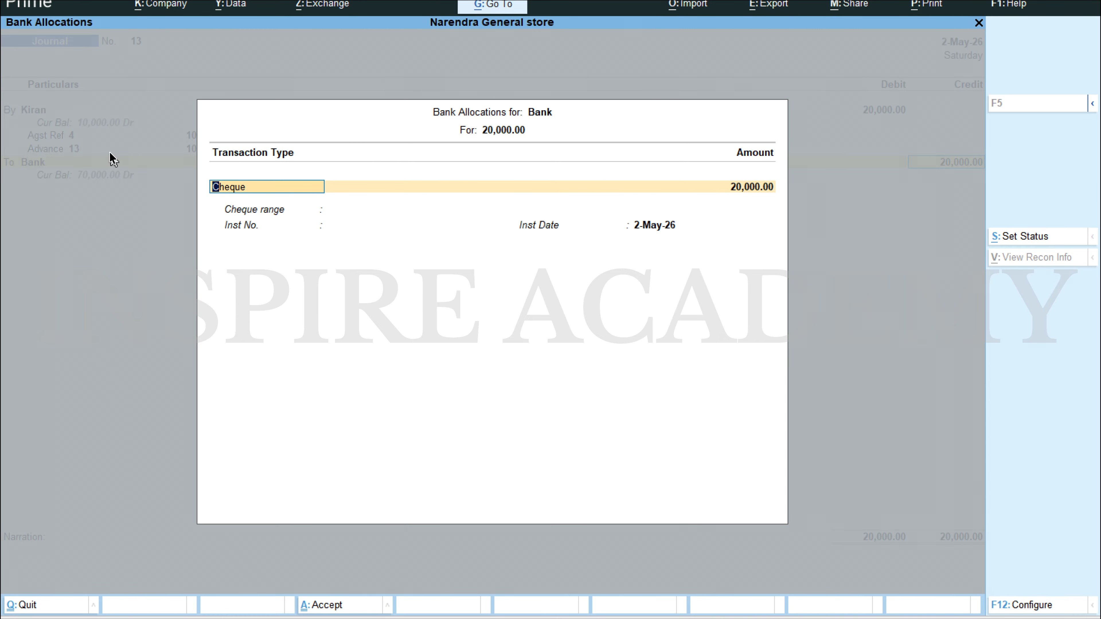
key(Return)
key(Return)
key(Return)
key(Return)
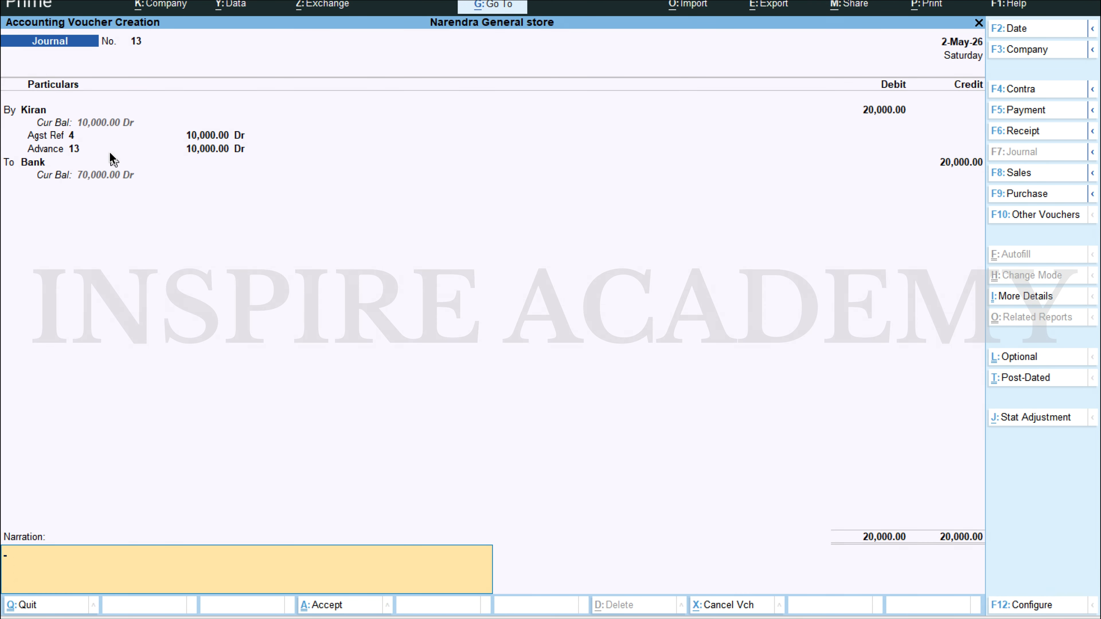
key(ctrl+a)
key(Escape)
key(y)
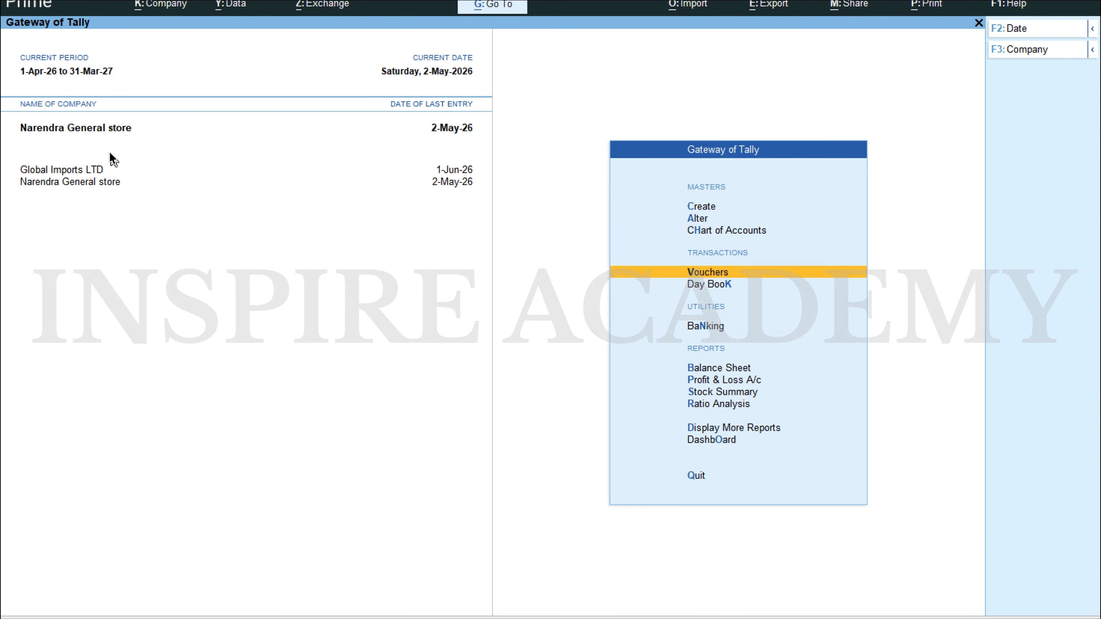
Step: Open the Balance Sheet and examine the Duties & Taxes and Sundry Creditors balances under Current Liabilities
key(Down)
key(Down)
key(Down)
key(Return)
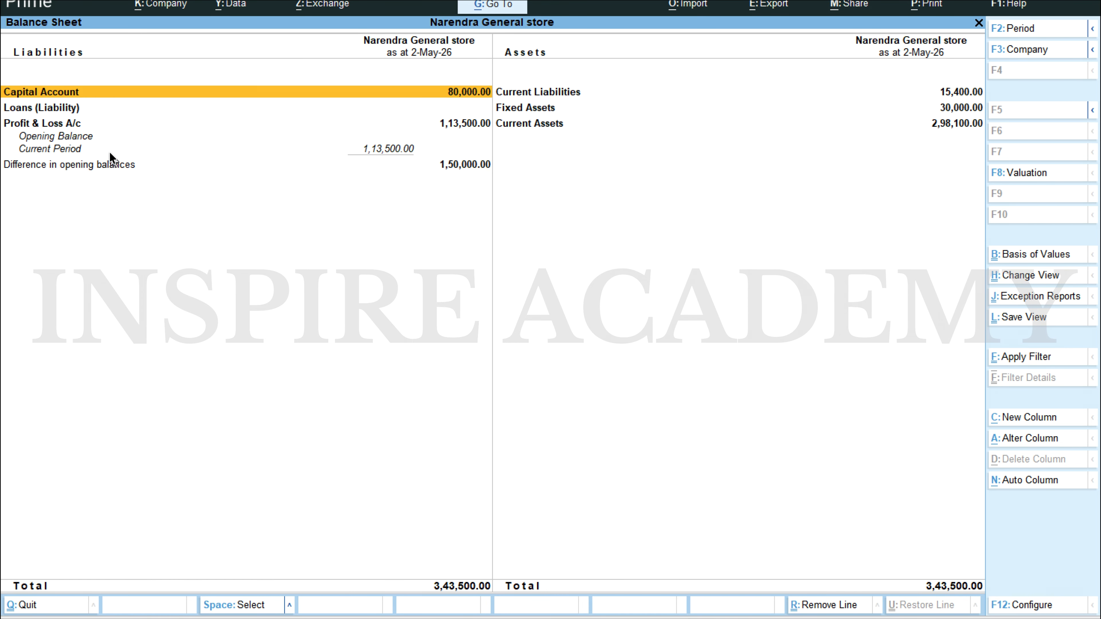
key(Right)
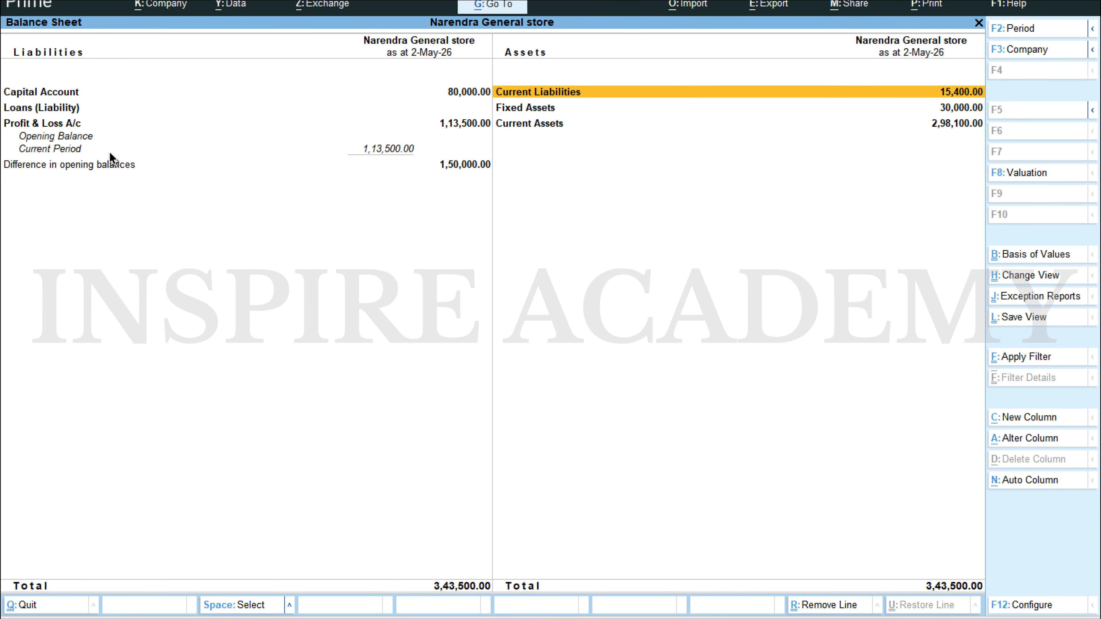
key(Return)
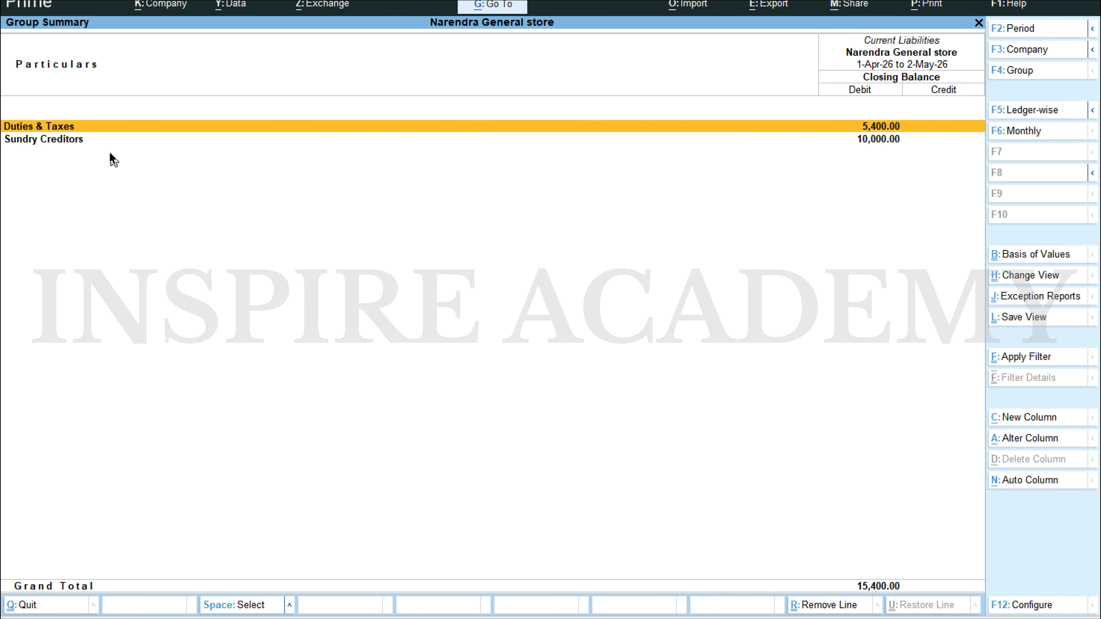
key(Escape)
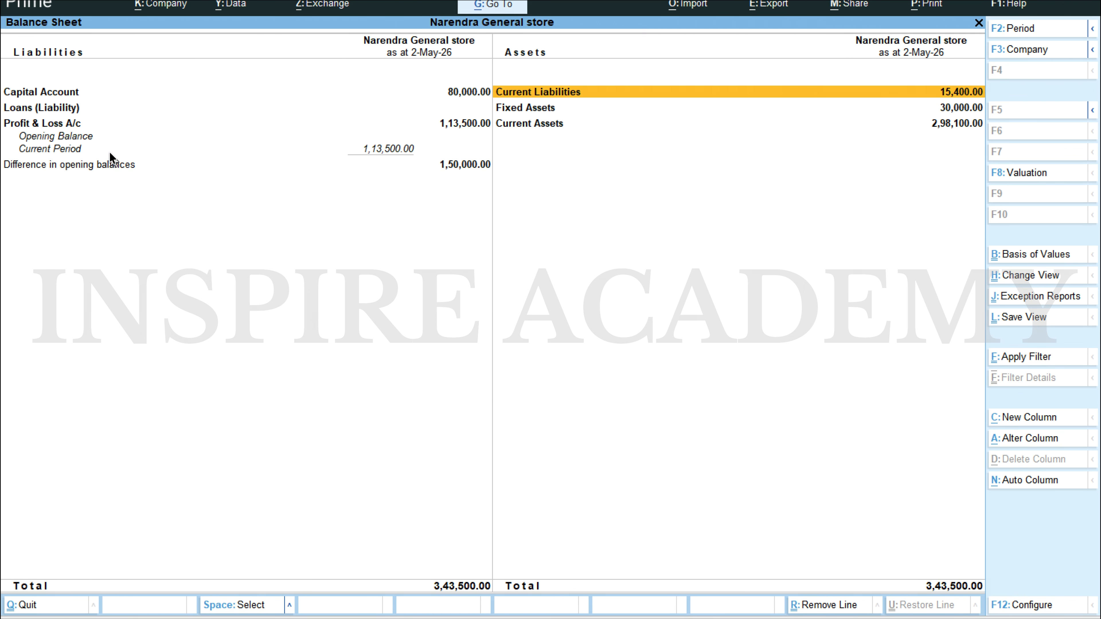
key(Return)
key(Down)
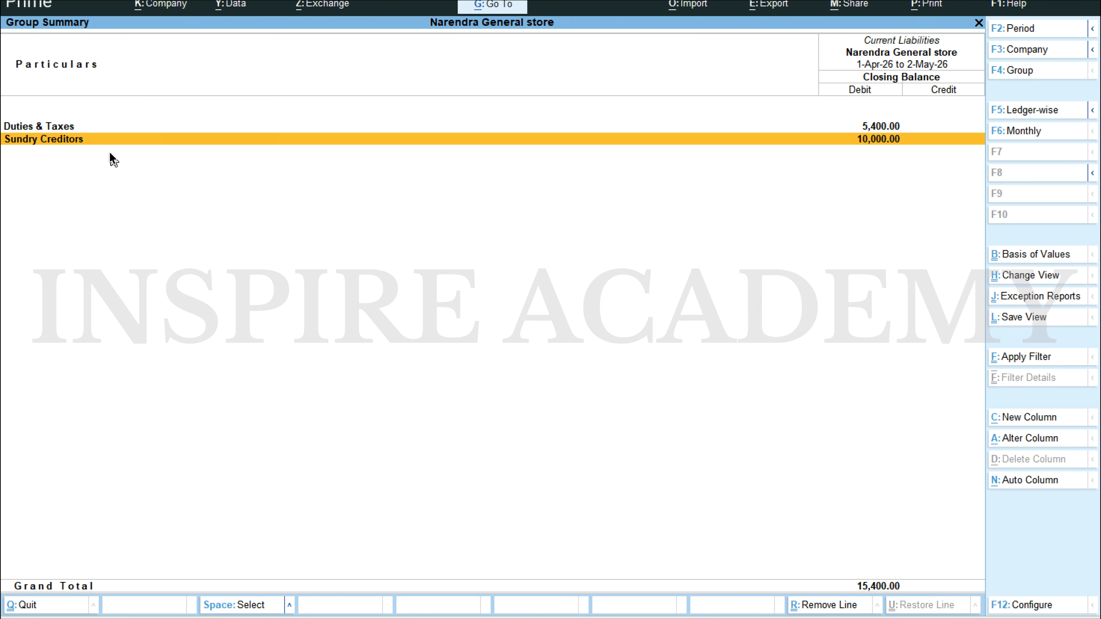
key(Escape)
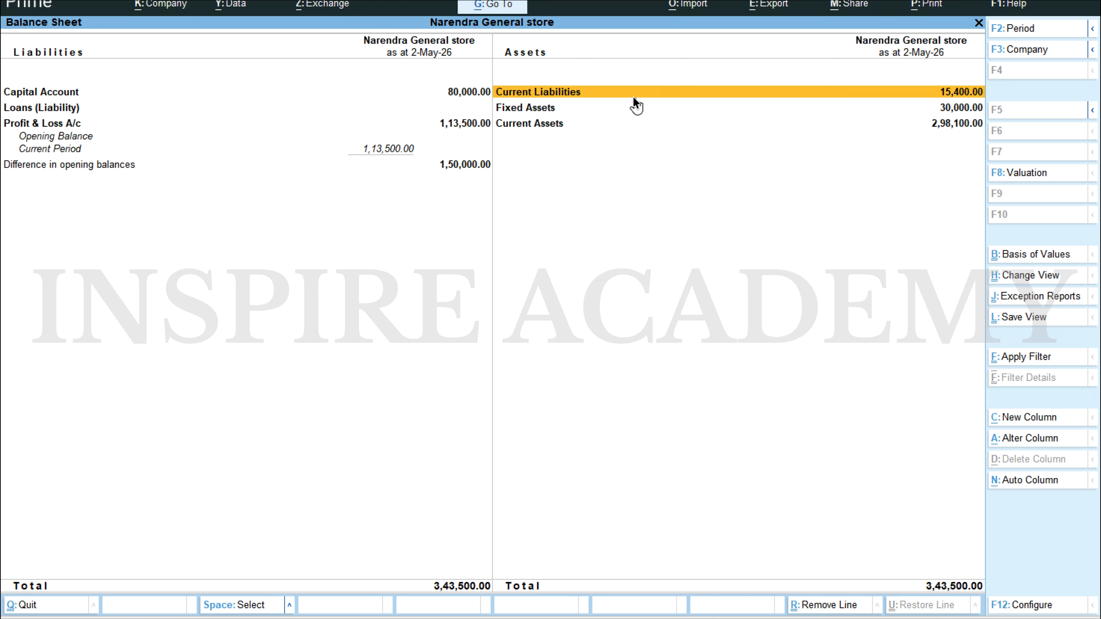
key(Return)
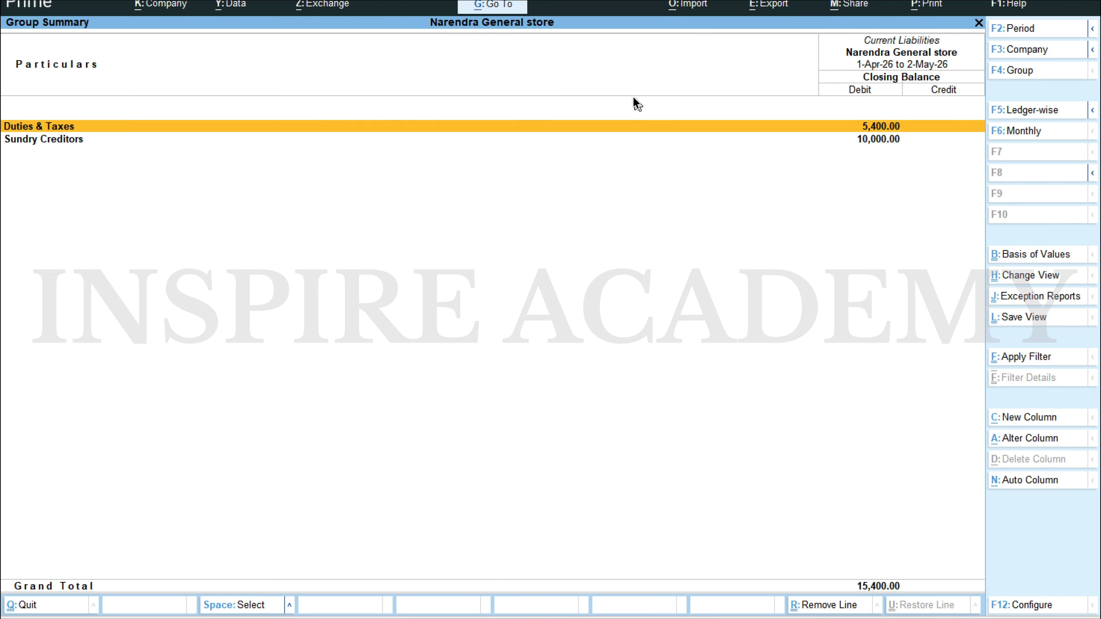
key(Down)
key(Escape)
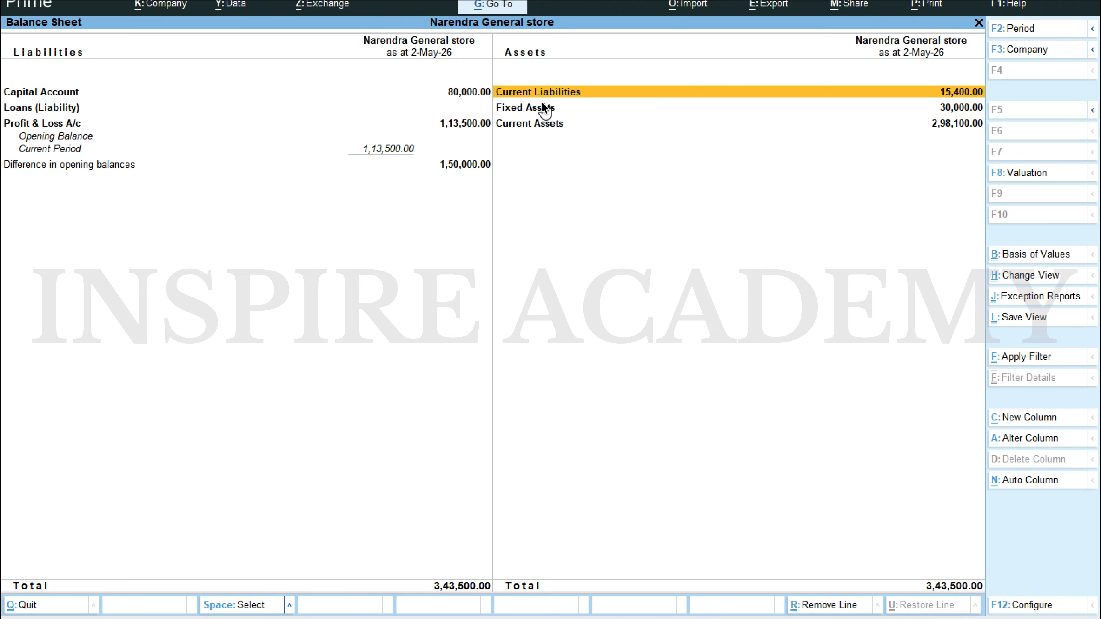
Step: Examine the Bank ledger's monthly summary under Current Assets, and return to the Balance Sheet
key(Down)
key(Down)
key(Return)
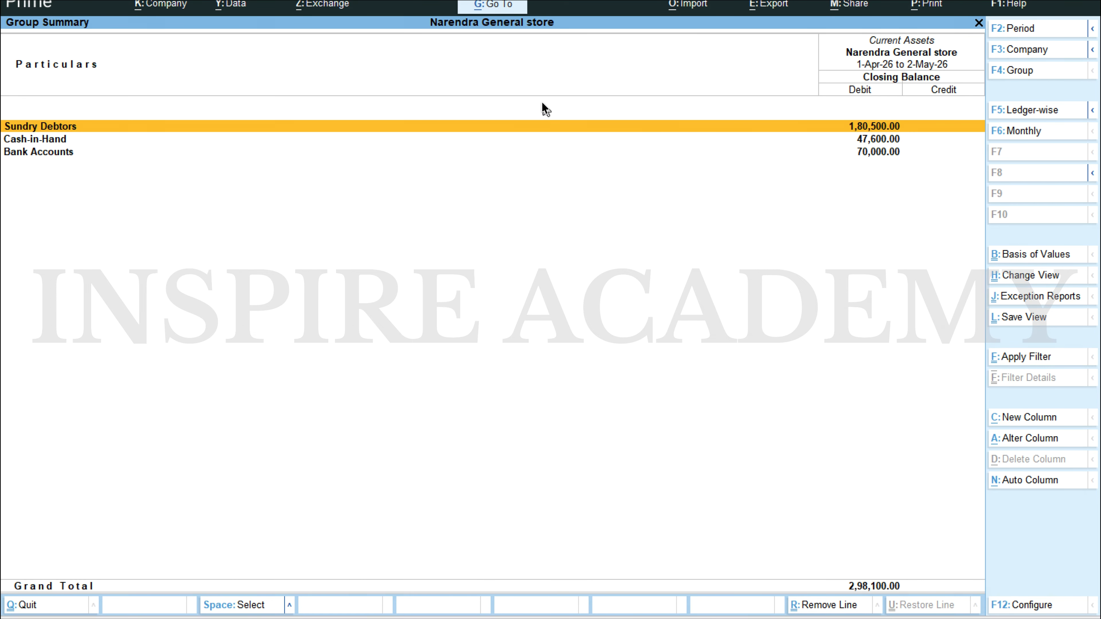
key(Down)
key(Down)
key(Return)
key(Return)
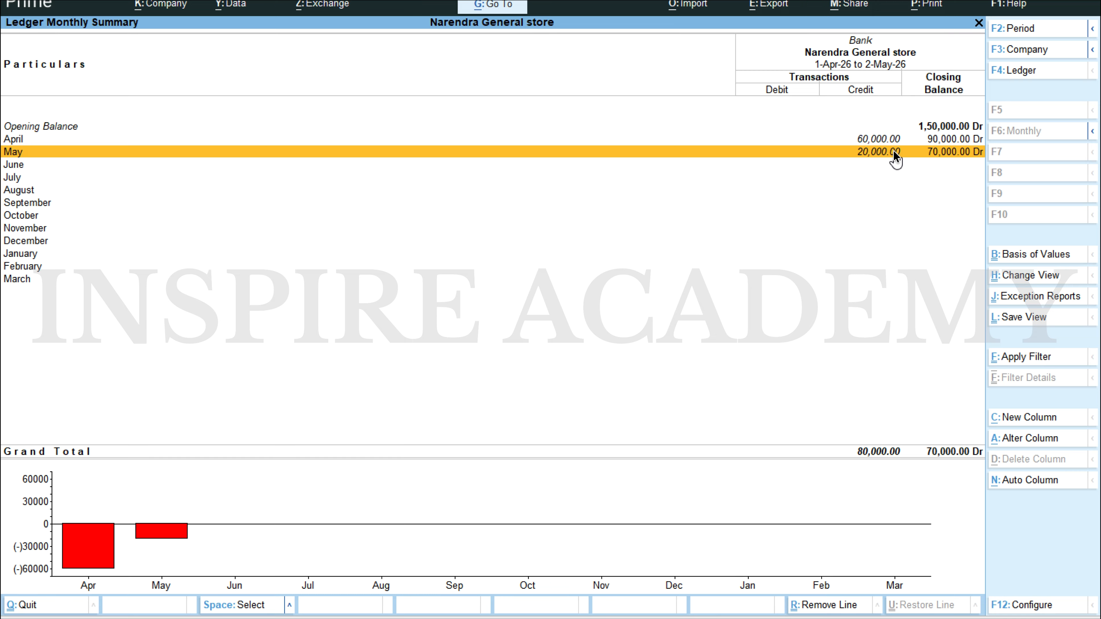
key(Escape)
key(Escape)
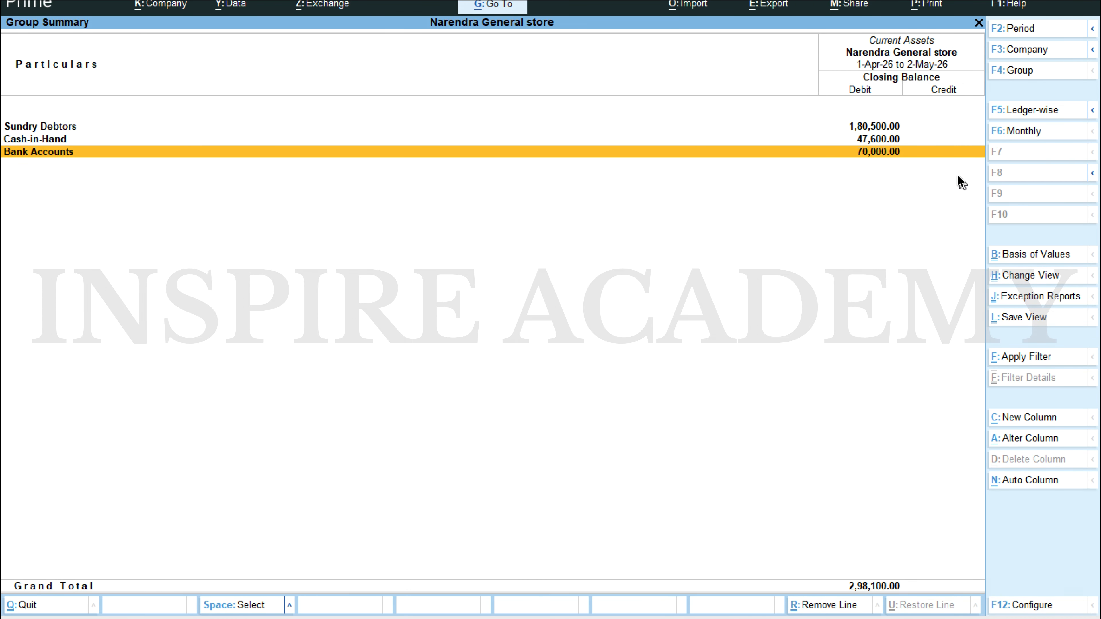
key(Escape)
Step: Read the 02.05.2023 salary payment in the Scenario 1 Word document, return to TallyPrime and leave the Balance Sheet
key(alt+Tab)
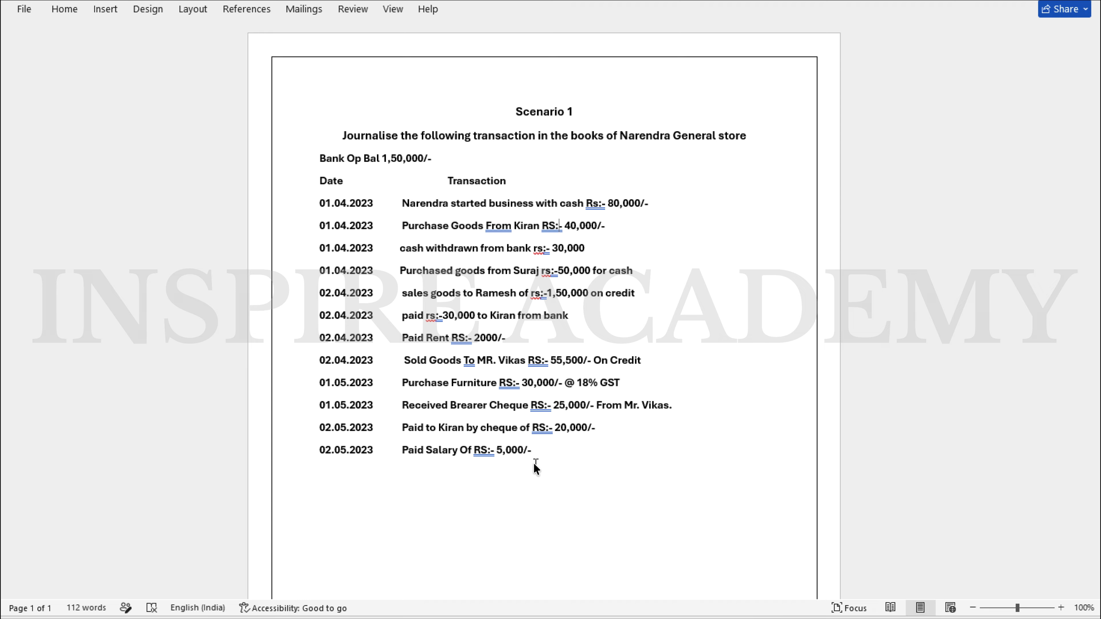
key(alt+Tab)
key(Escape)
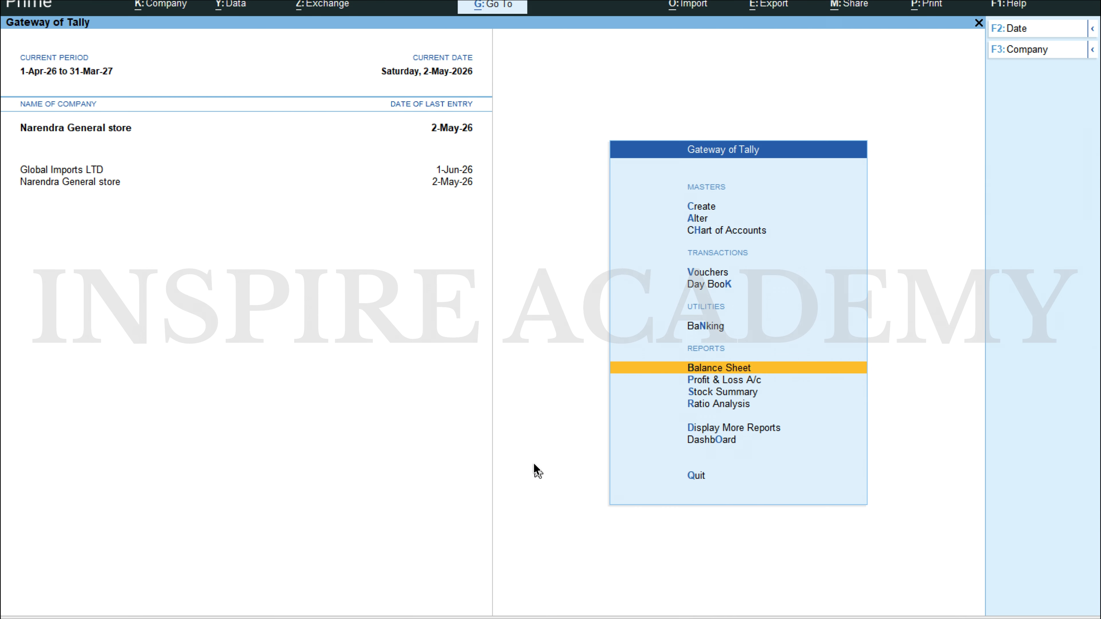
Step: Start a new journal voucher and set its date to 2-May-26
key(Up)
key(Up)
key(Up)
key(Return)
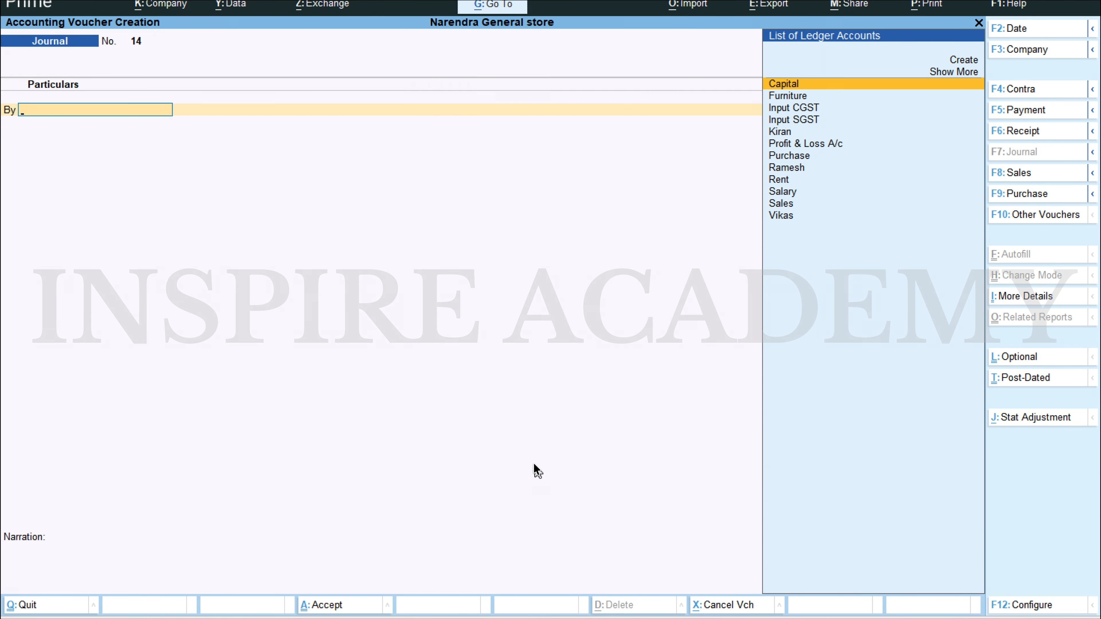
key(F2)
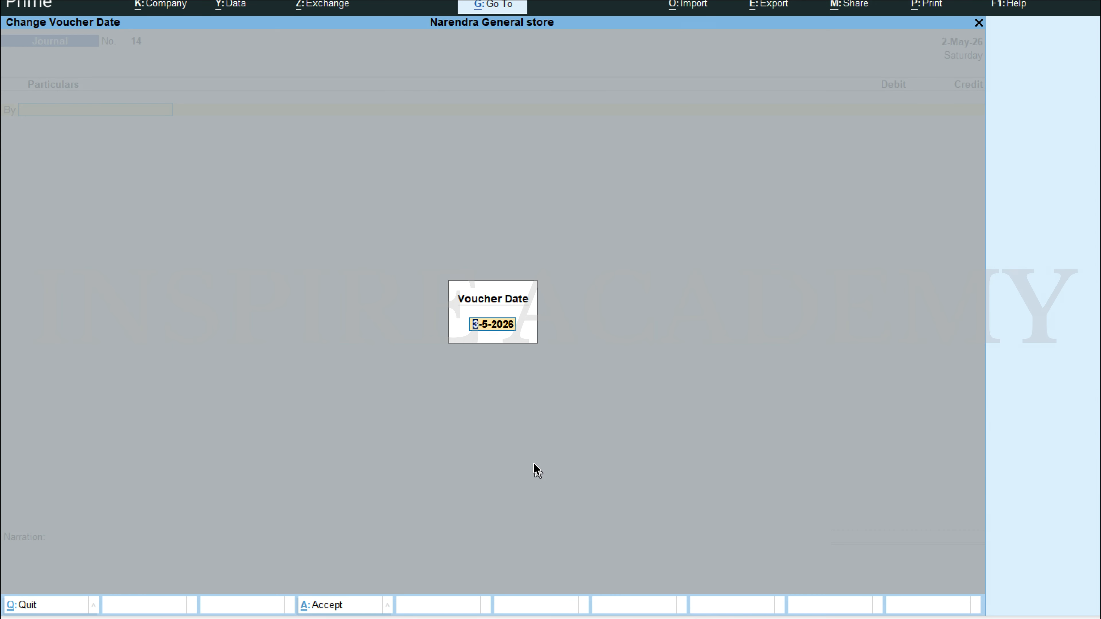
text(2.5)
key(Return)
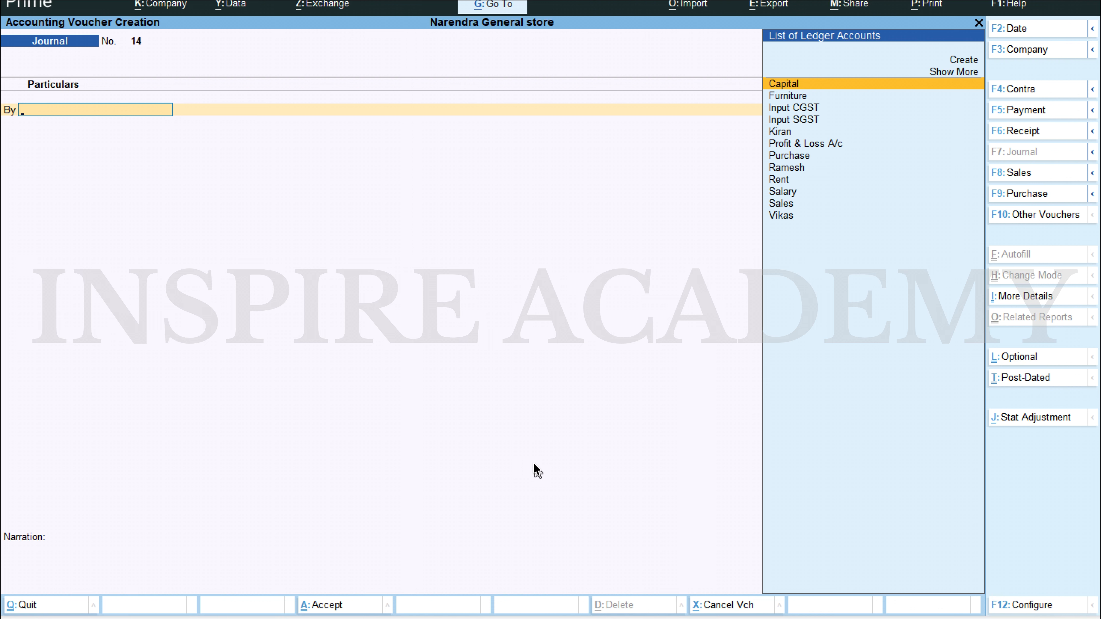
Step: Debit the Salary ledger with 5,000 in the new journal voucher
text(Sal)
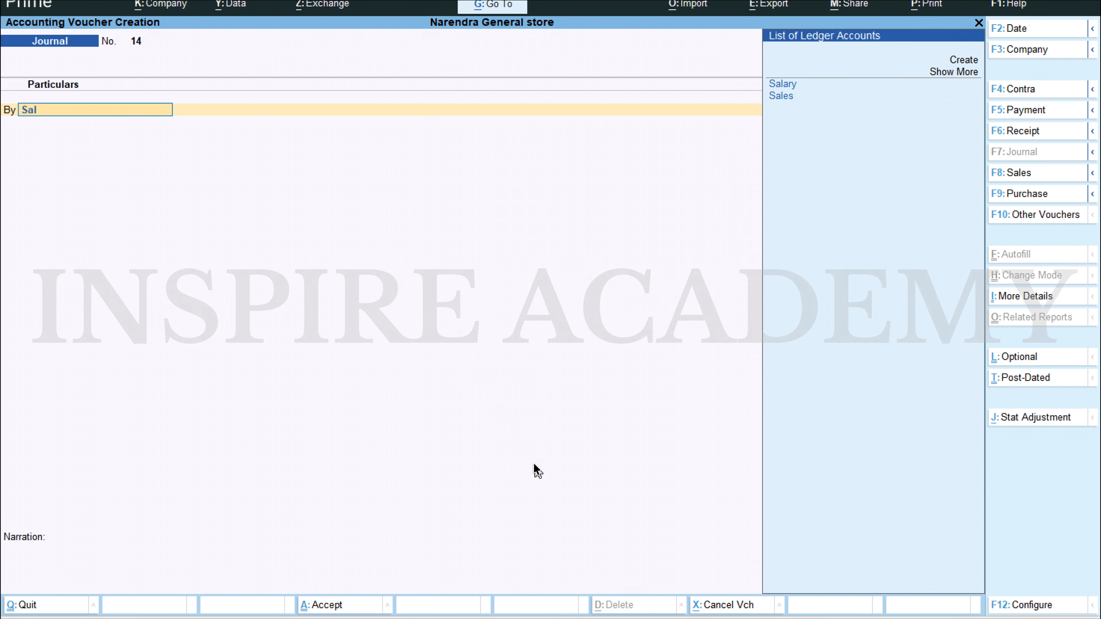
key(Return)
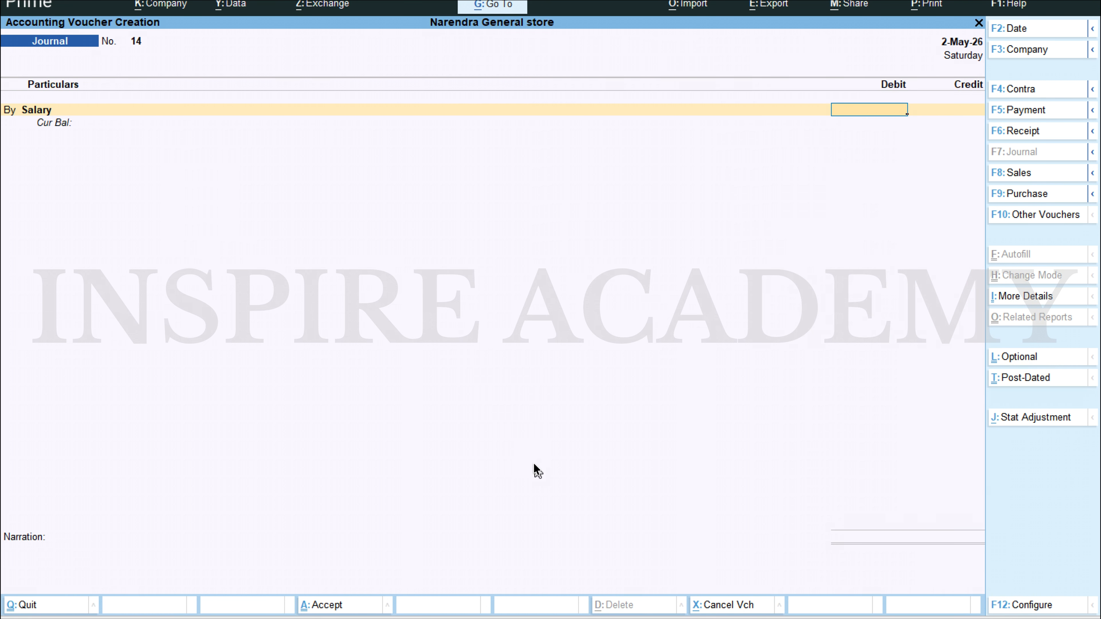
text(5000)
key(Return)
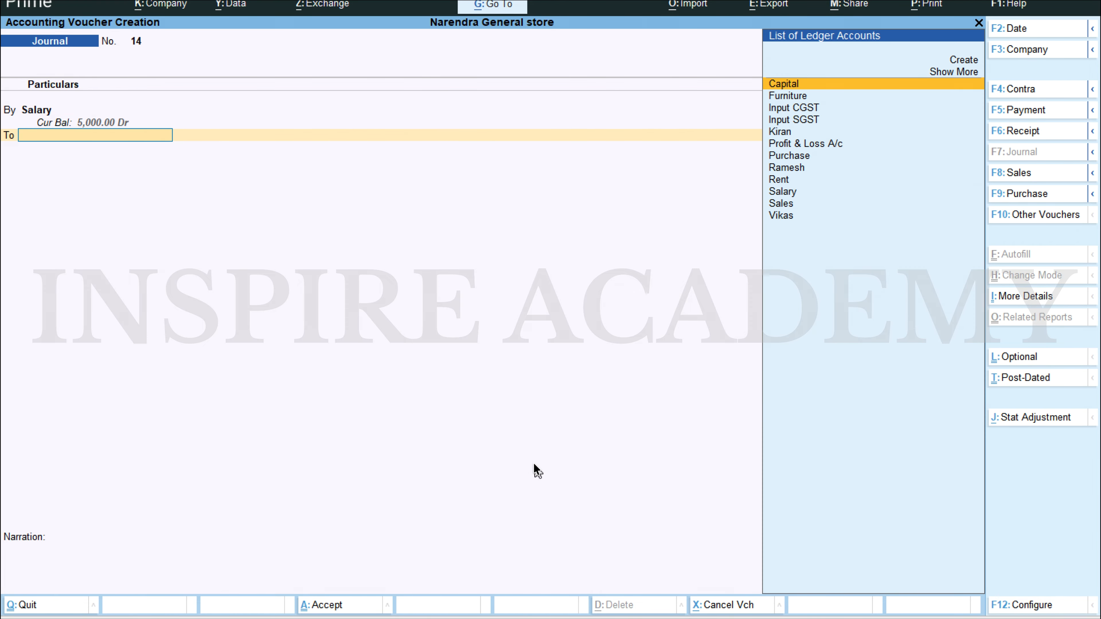
Step: Credit Cash with 5,000, save the salary voucher and leave voucher entry
text(Cash)
key(Return)
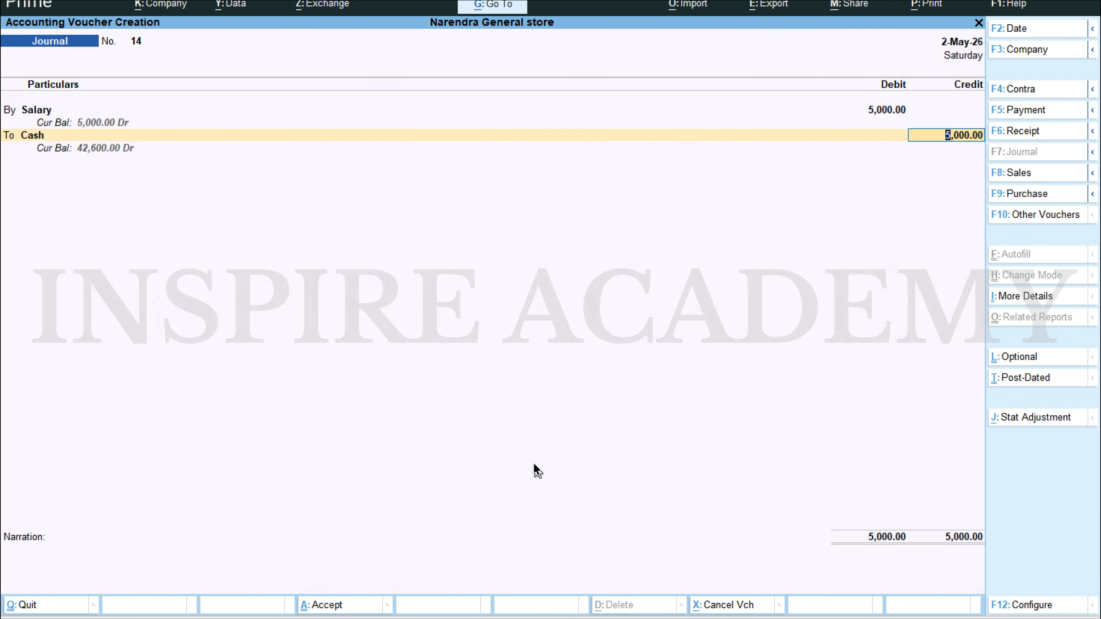
key(Return)
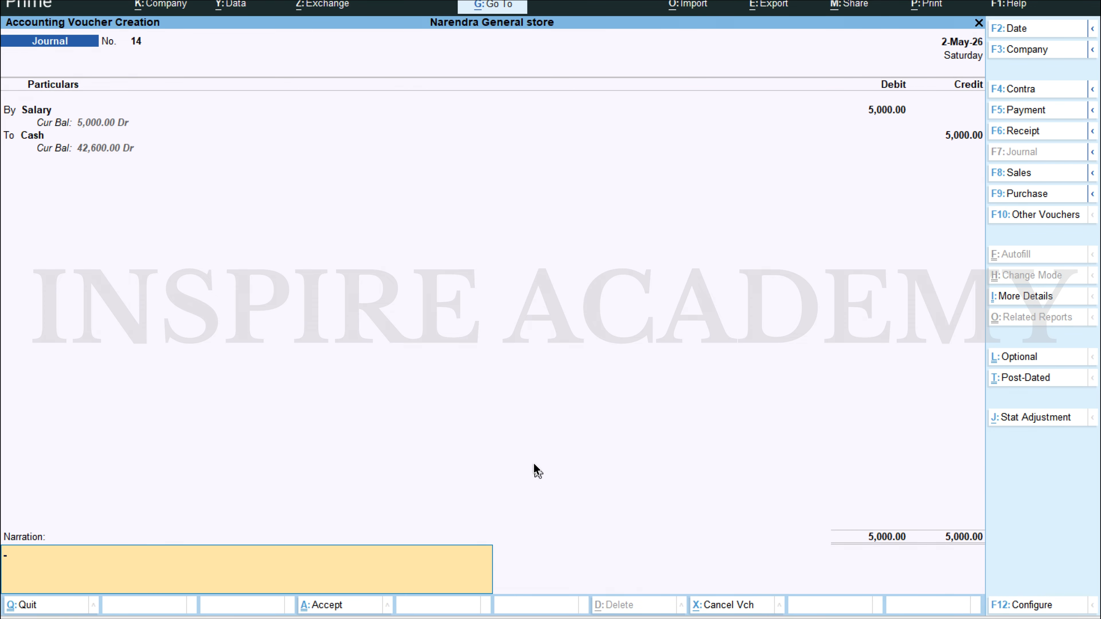
key(ctrl+a)
key(Escape)
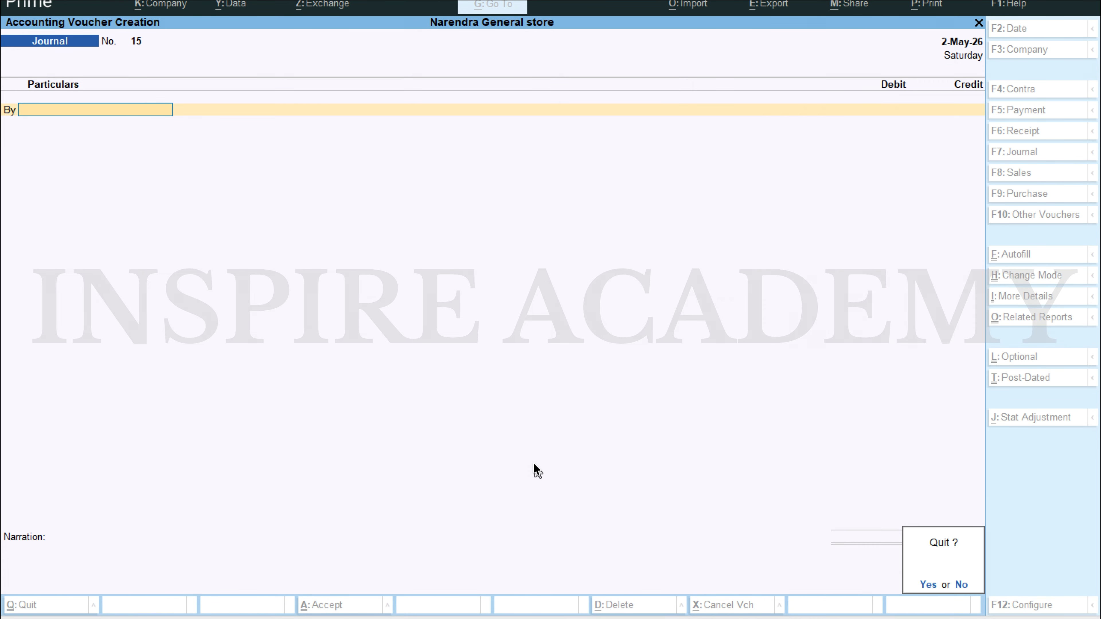
key(Return)
Step: Open the Profit & Loss A/c, examine the ledgers under Indirect Expenses, and return to the Gateway of Tally
key(Down)
key(Down)
key(Down)
key(Down)
key(Up)
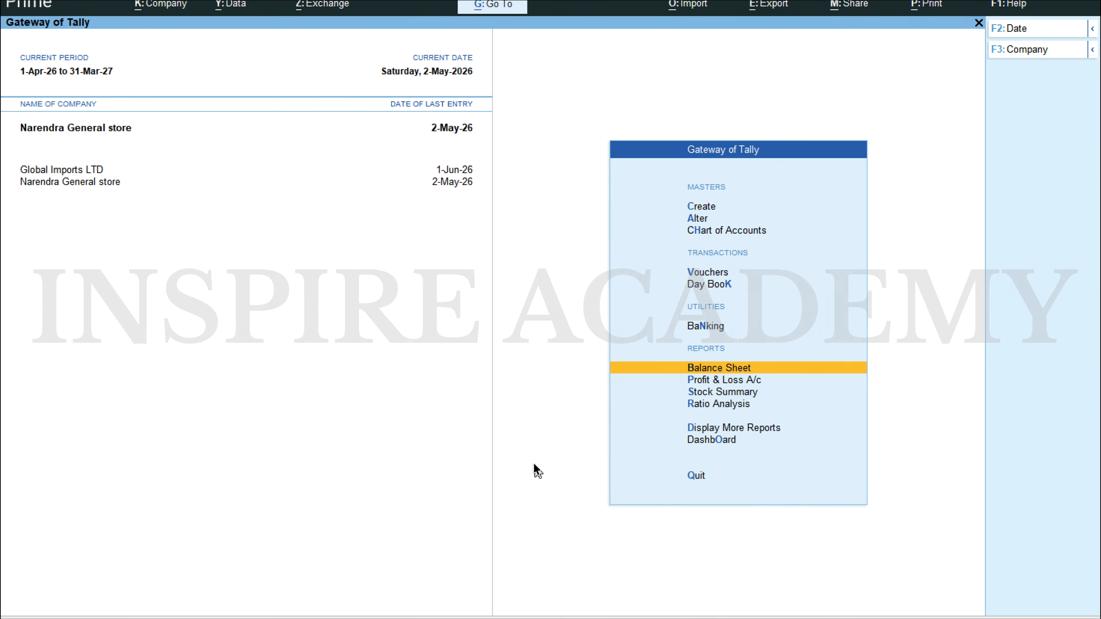
key(Down)
key(Return)
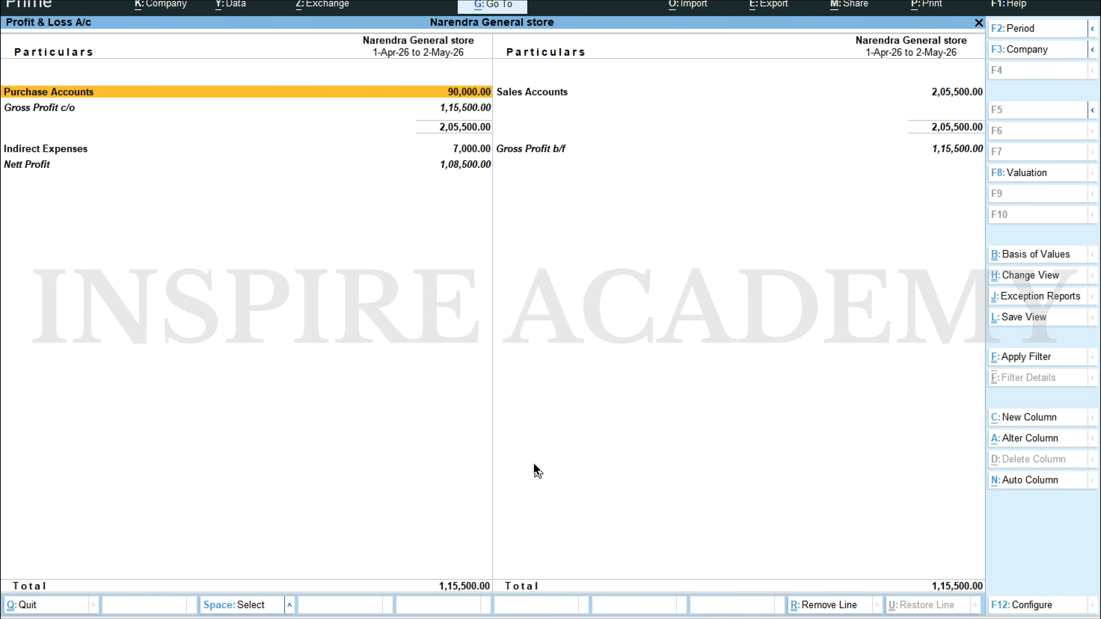
key(Down)
key(Down)
key(Down)
key(Up)
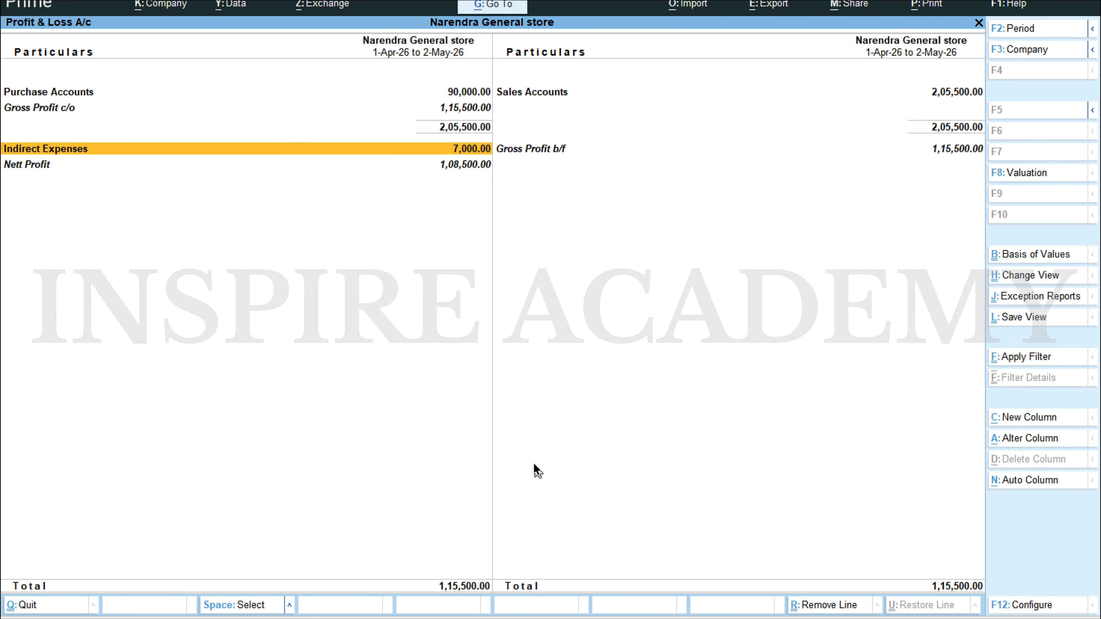
key(Return)
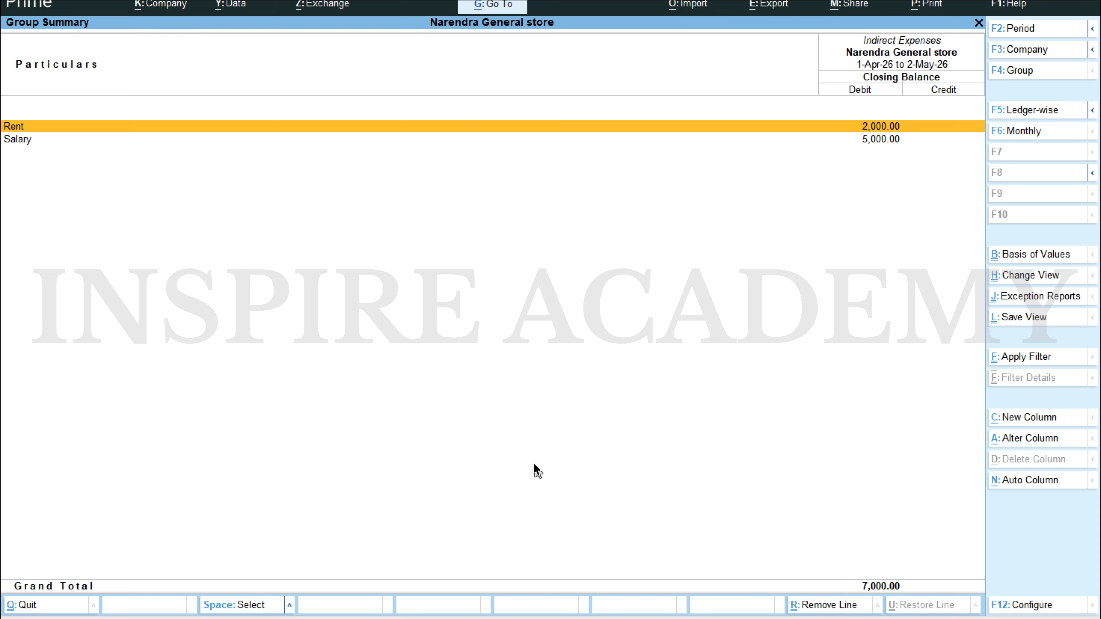
key(Down)
key(Escape)
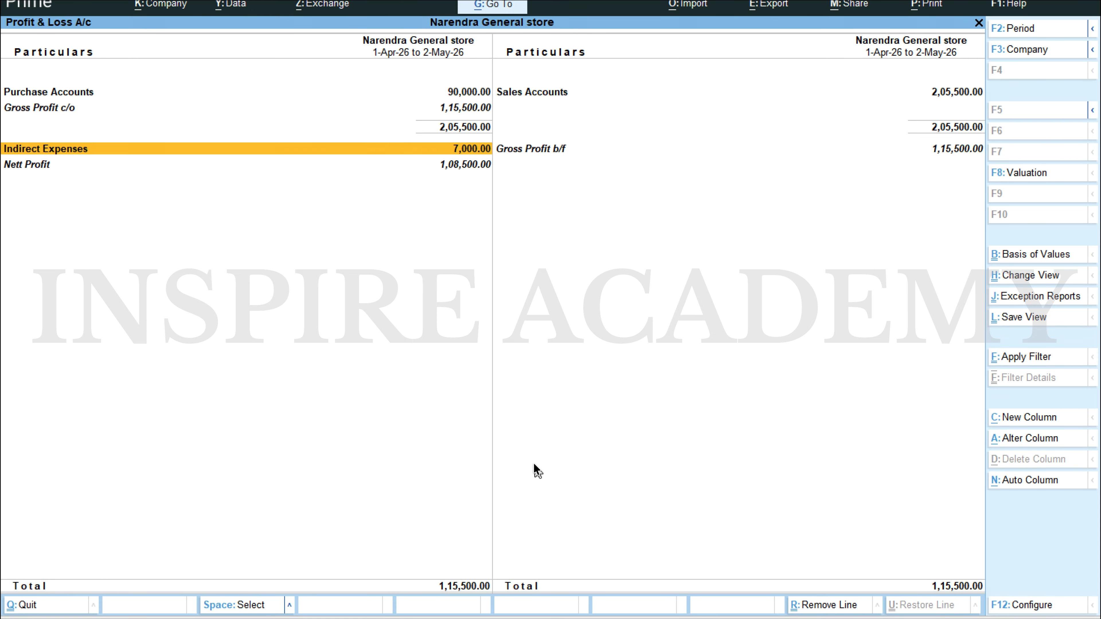
key(Escape)
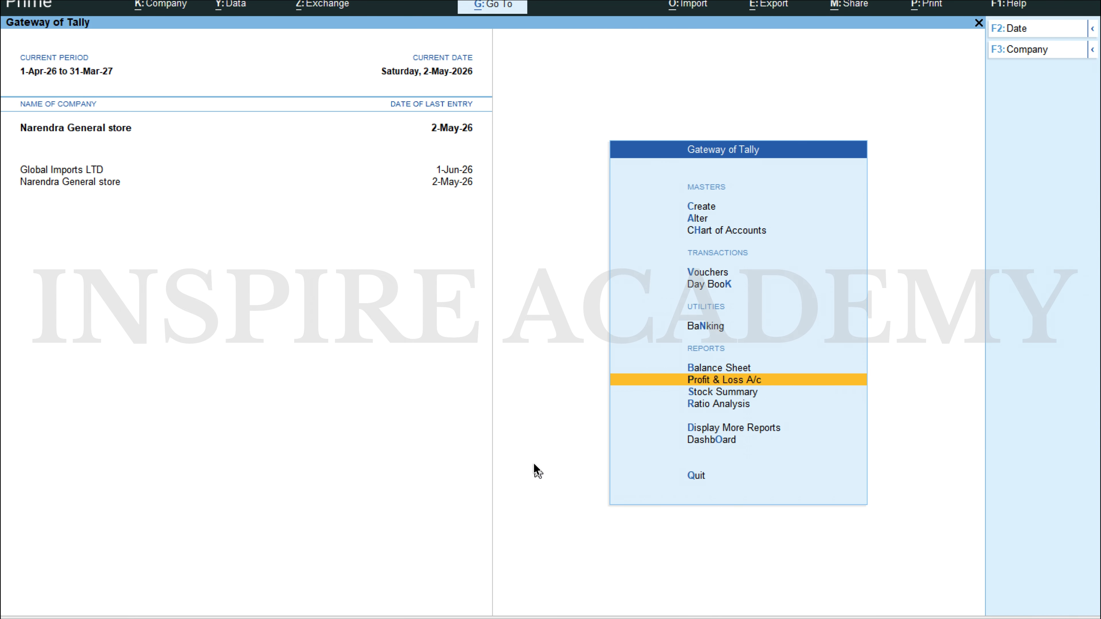
Step: Open the Balance Sheet and drill down through Current Assets to the Cash-in-Hand group summary
key(Up)
key(Return)
key(Right)
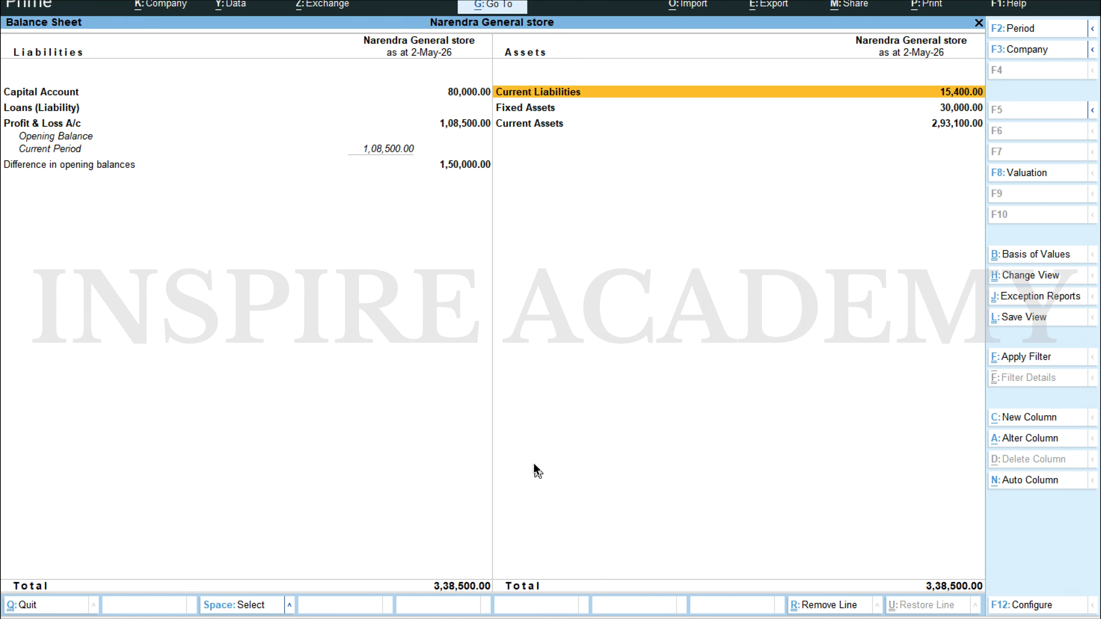
key(Down)
key(Down)
key(Return)
key(Down)
key(Return)
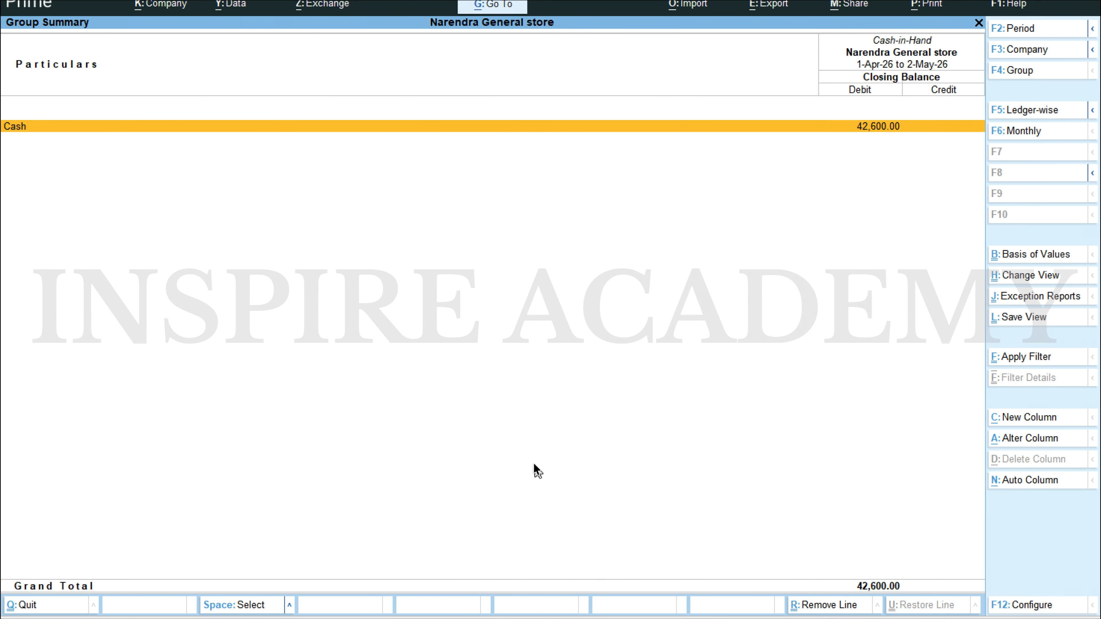
Step: Open the Cash ledger's May vouchers and examine the entries down to the 2-May-26 Salary payment
key(Return)
key(Return)
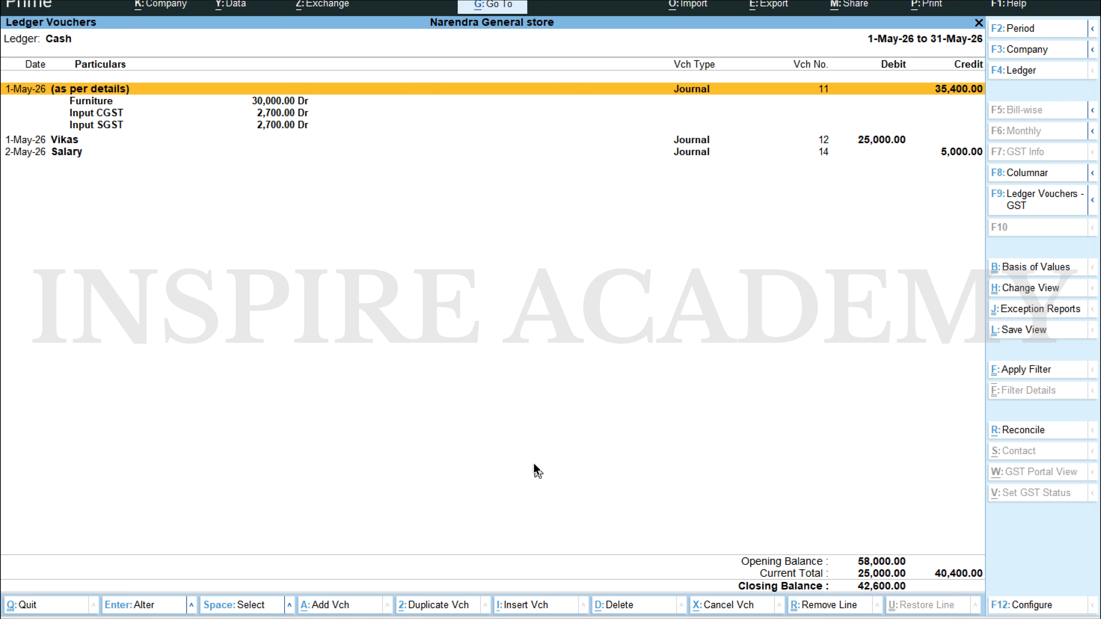
key(Down)
key(Down)
key(Down)
key(Down)
key(Down)
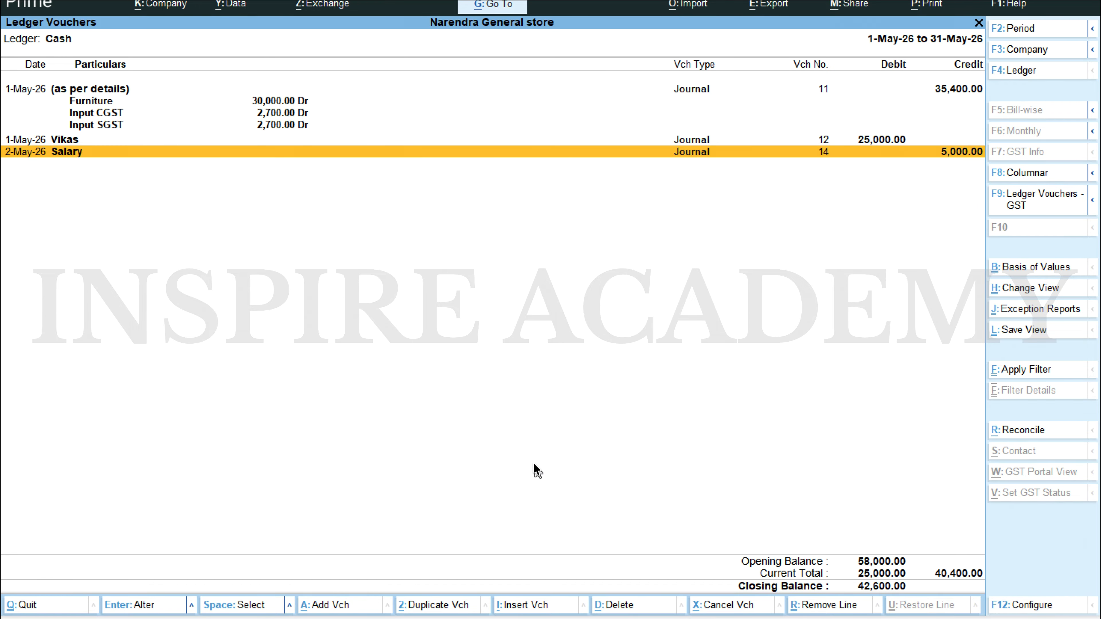
Step: Go back to the Balance Sheet, examine its groups in detailed form, and return to the Gateway of Tally
key(Escape)
key(Escape)
key(Escape)
key(Escape)
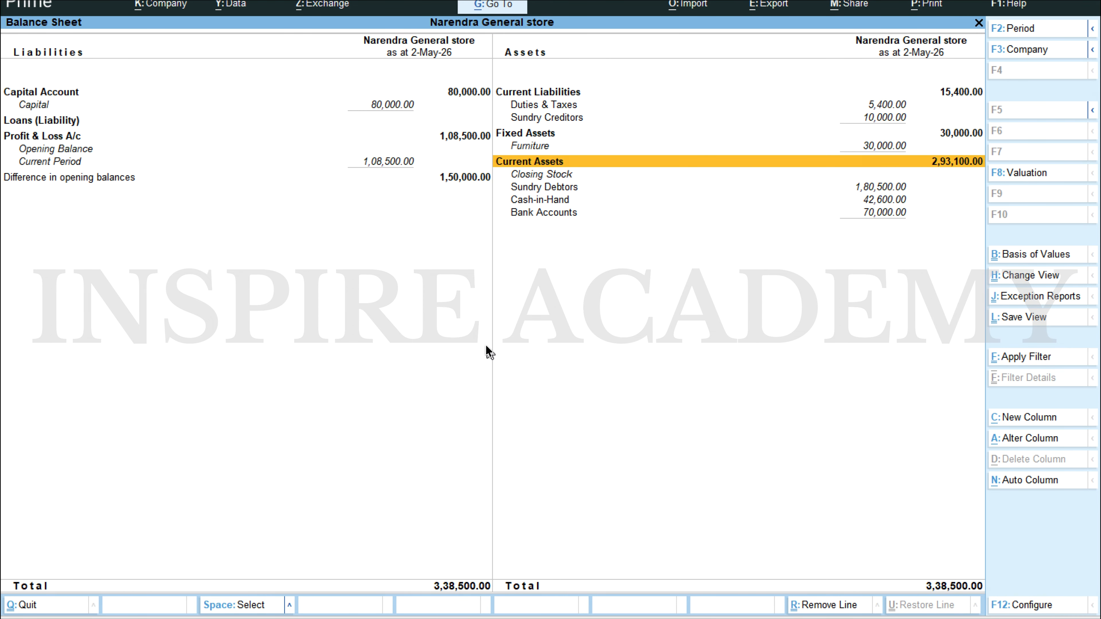
key(Escape)
Step: Open the Profit & Loss A/c in detailed form, examine the Purchase and Sales ledgers, and return to the Gateway of Tally
key(Down)
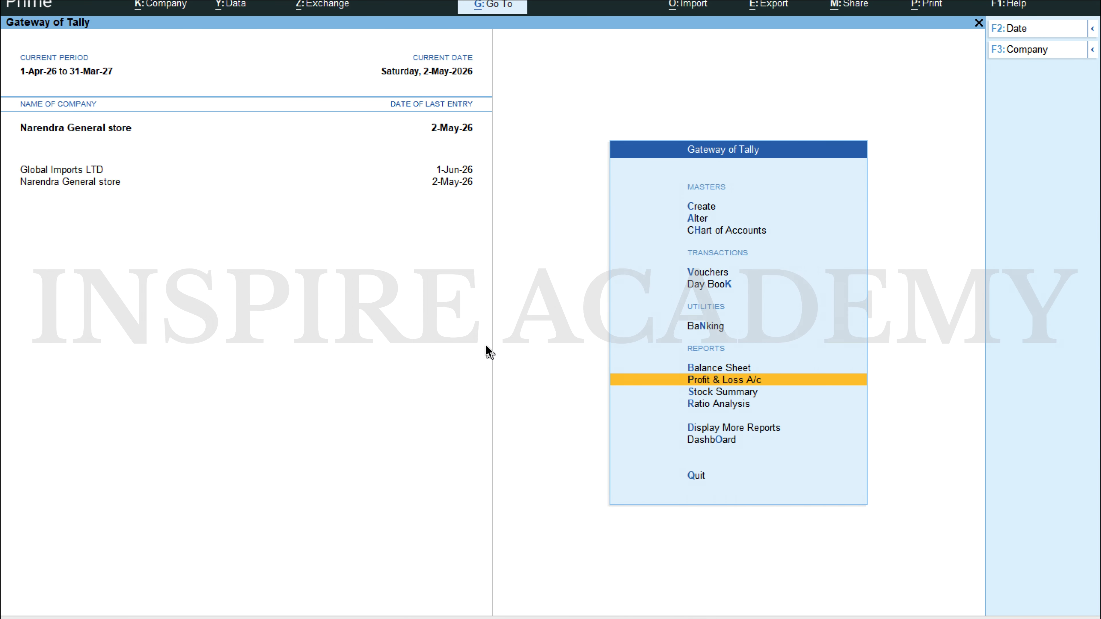
key(Return)
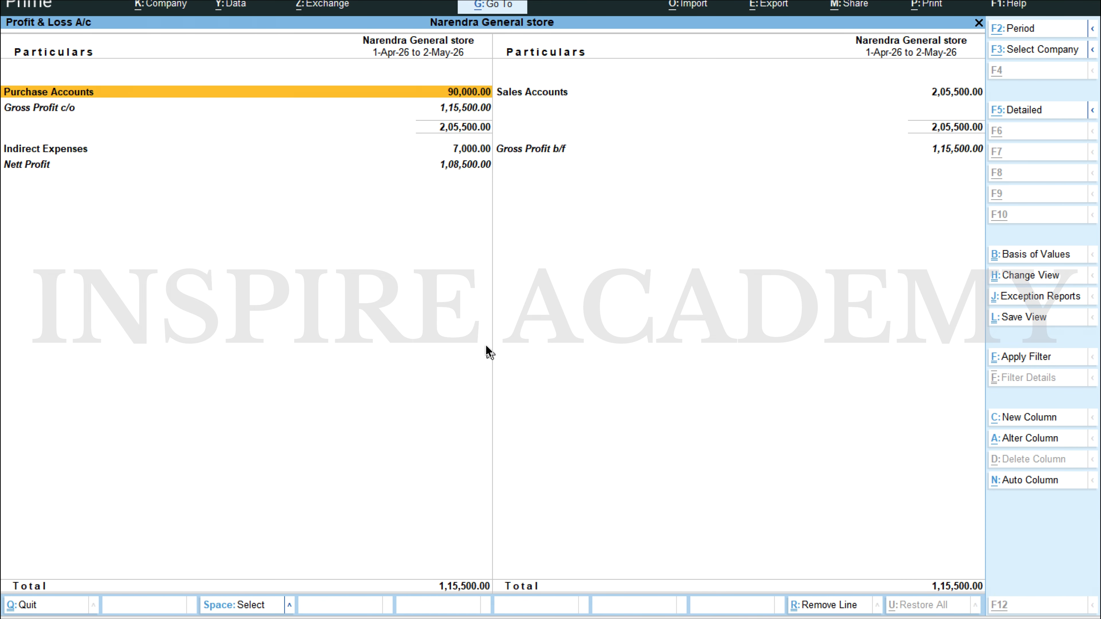
key(alt+F5)
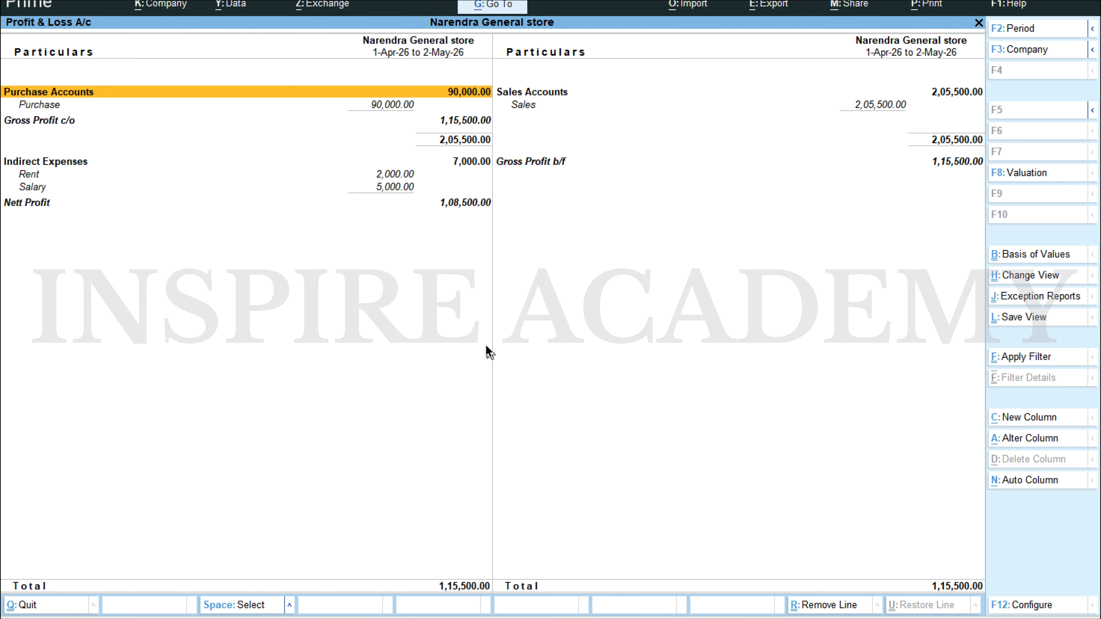
key(Down)
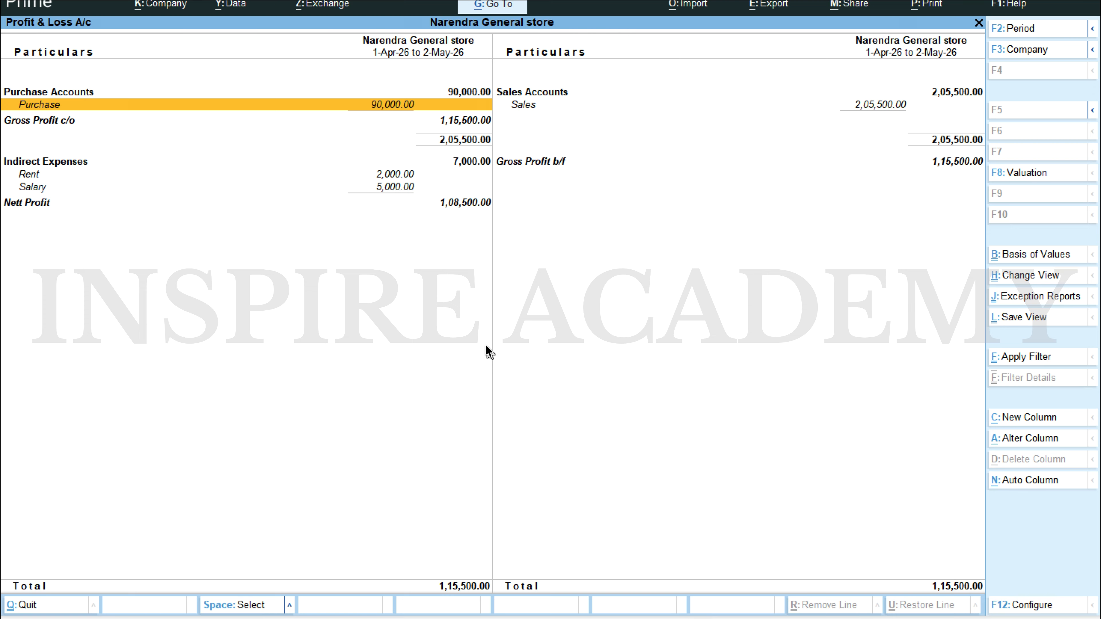
key(Right)
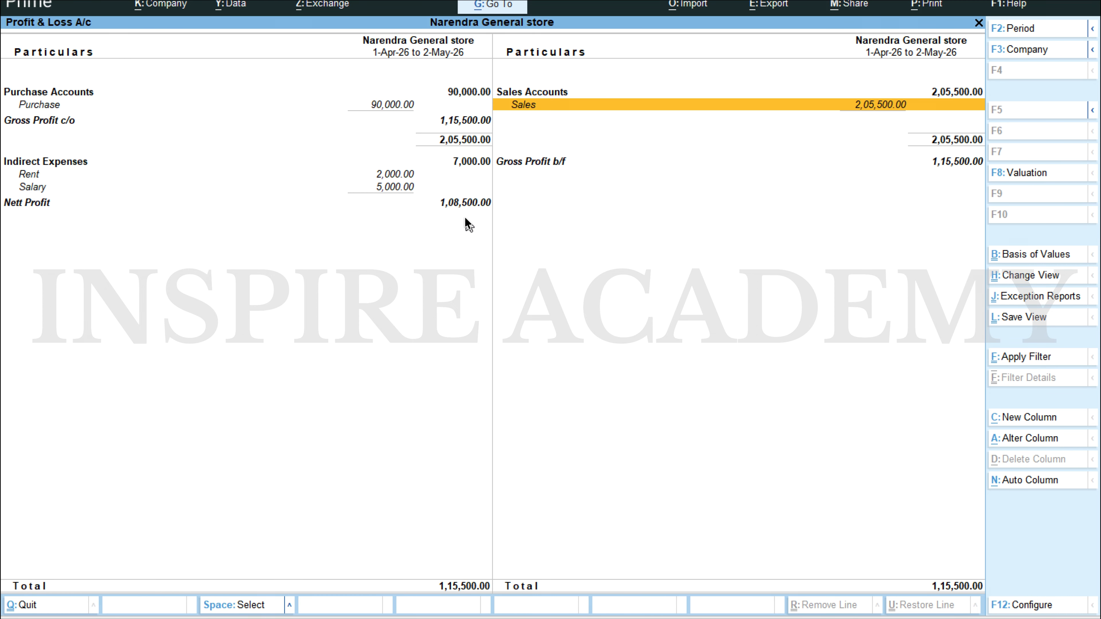
key(Escape)
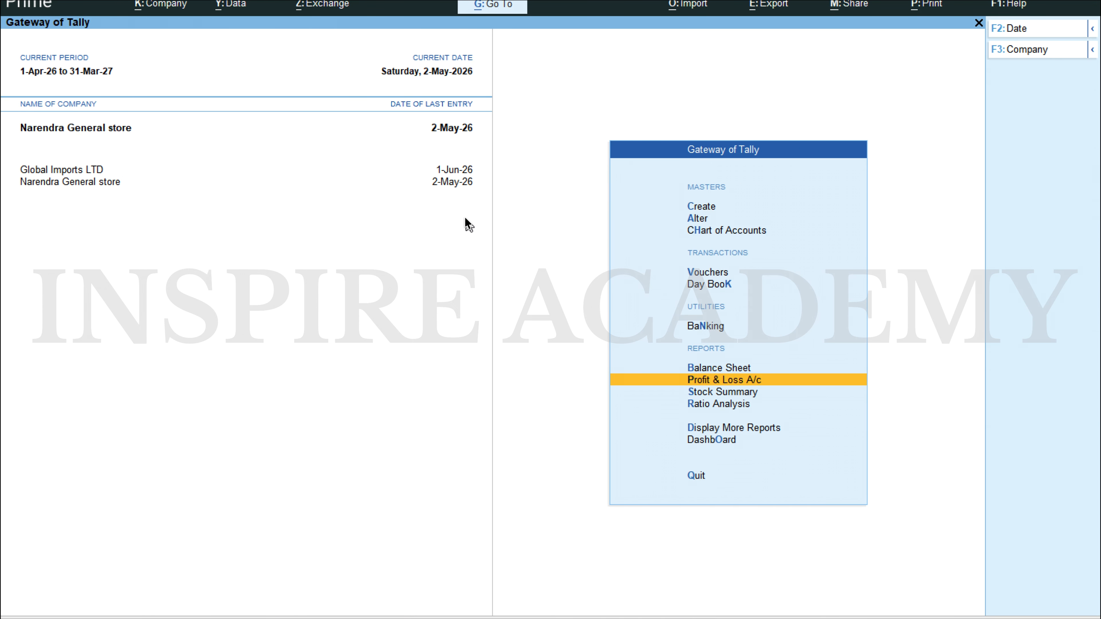
Step: Reopen the Balance Sheet to examine its liabilities and assets
key(Up)
key(Return)
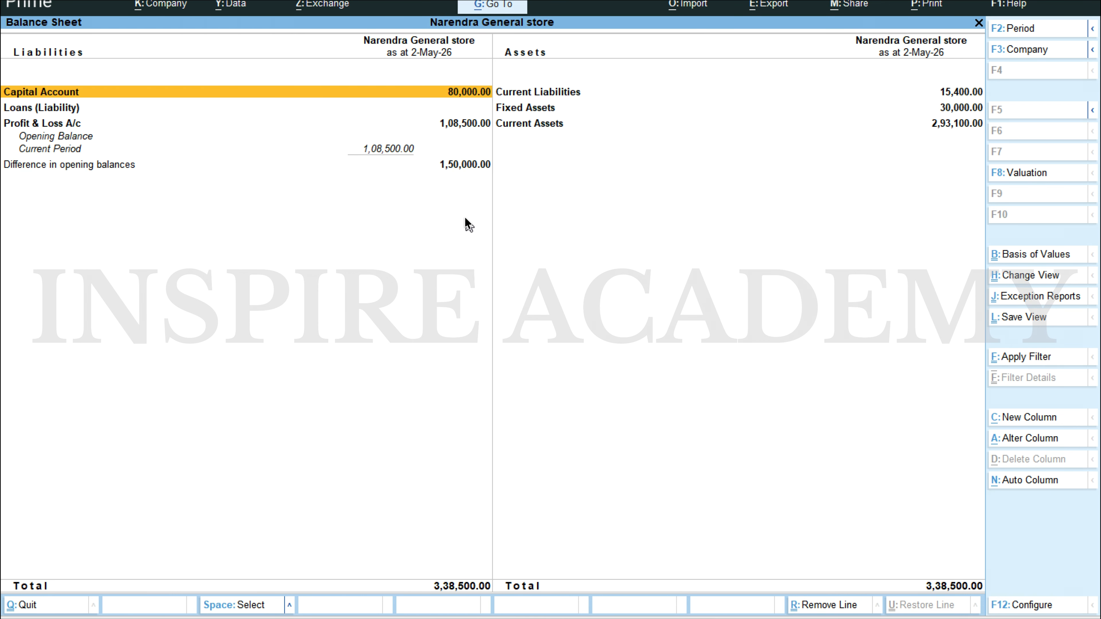